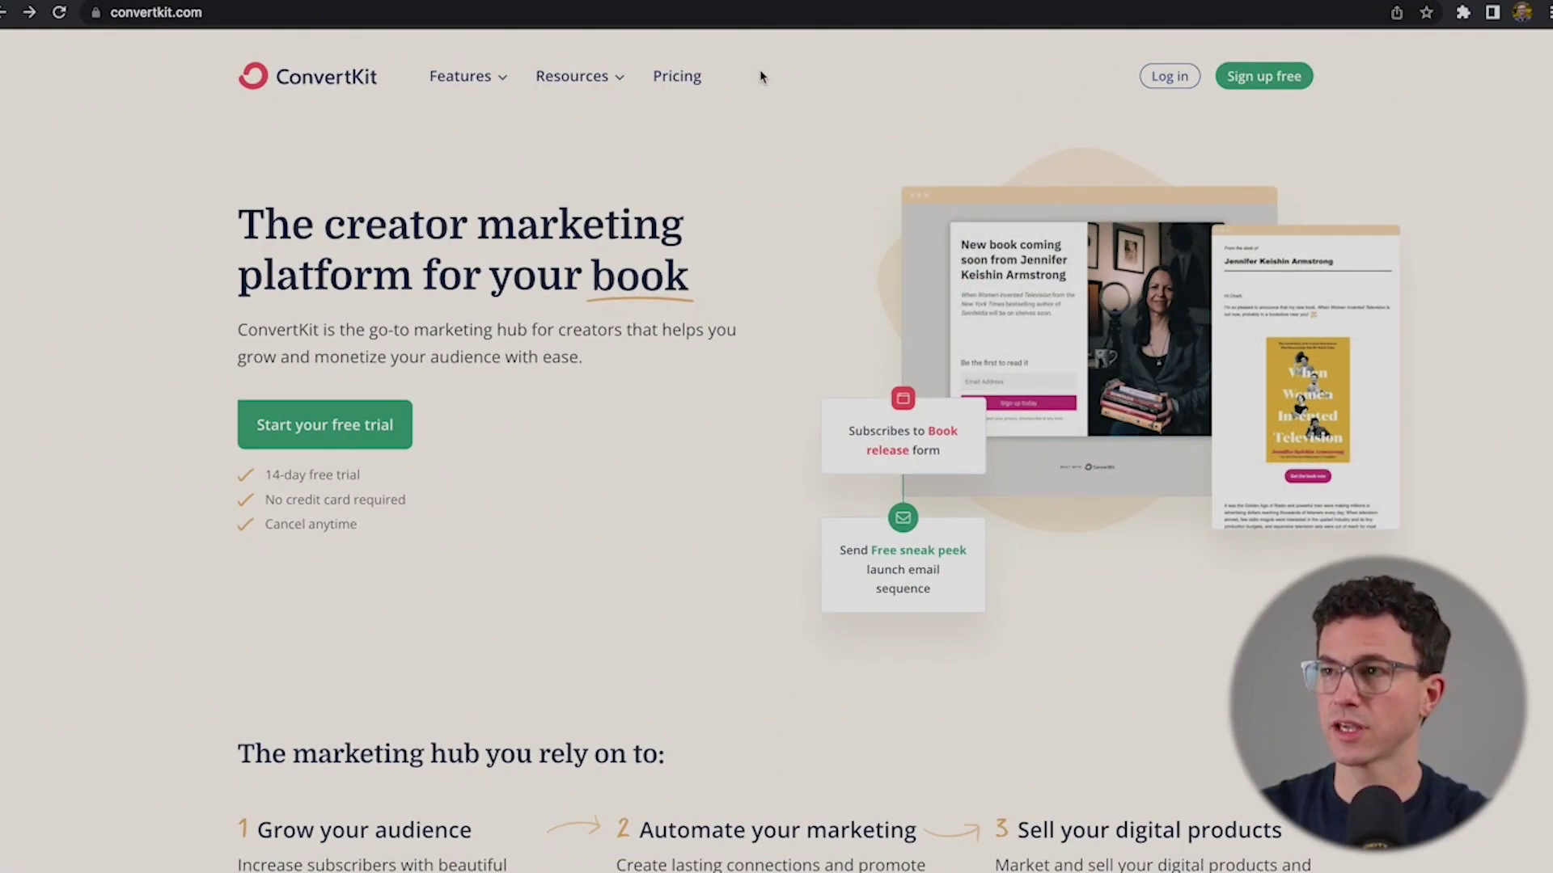
# - Sign up for a free ConvertKit account with a name, email address and password
pyautogui.click(1268, 81)
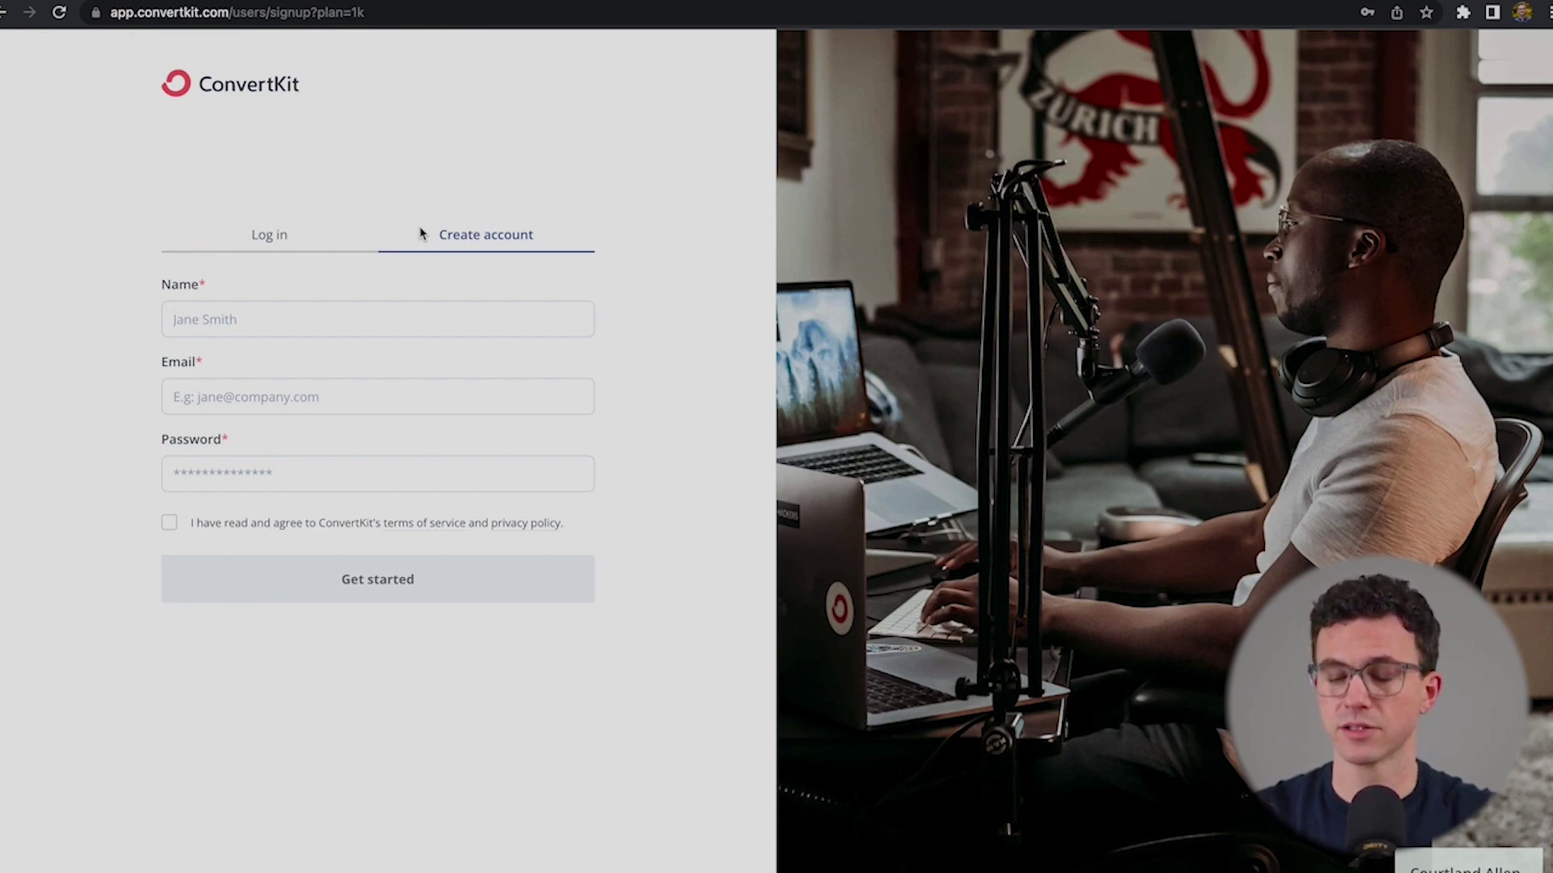
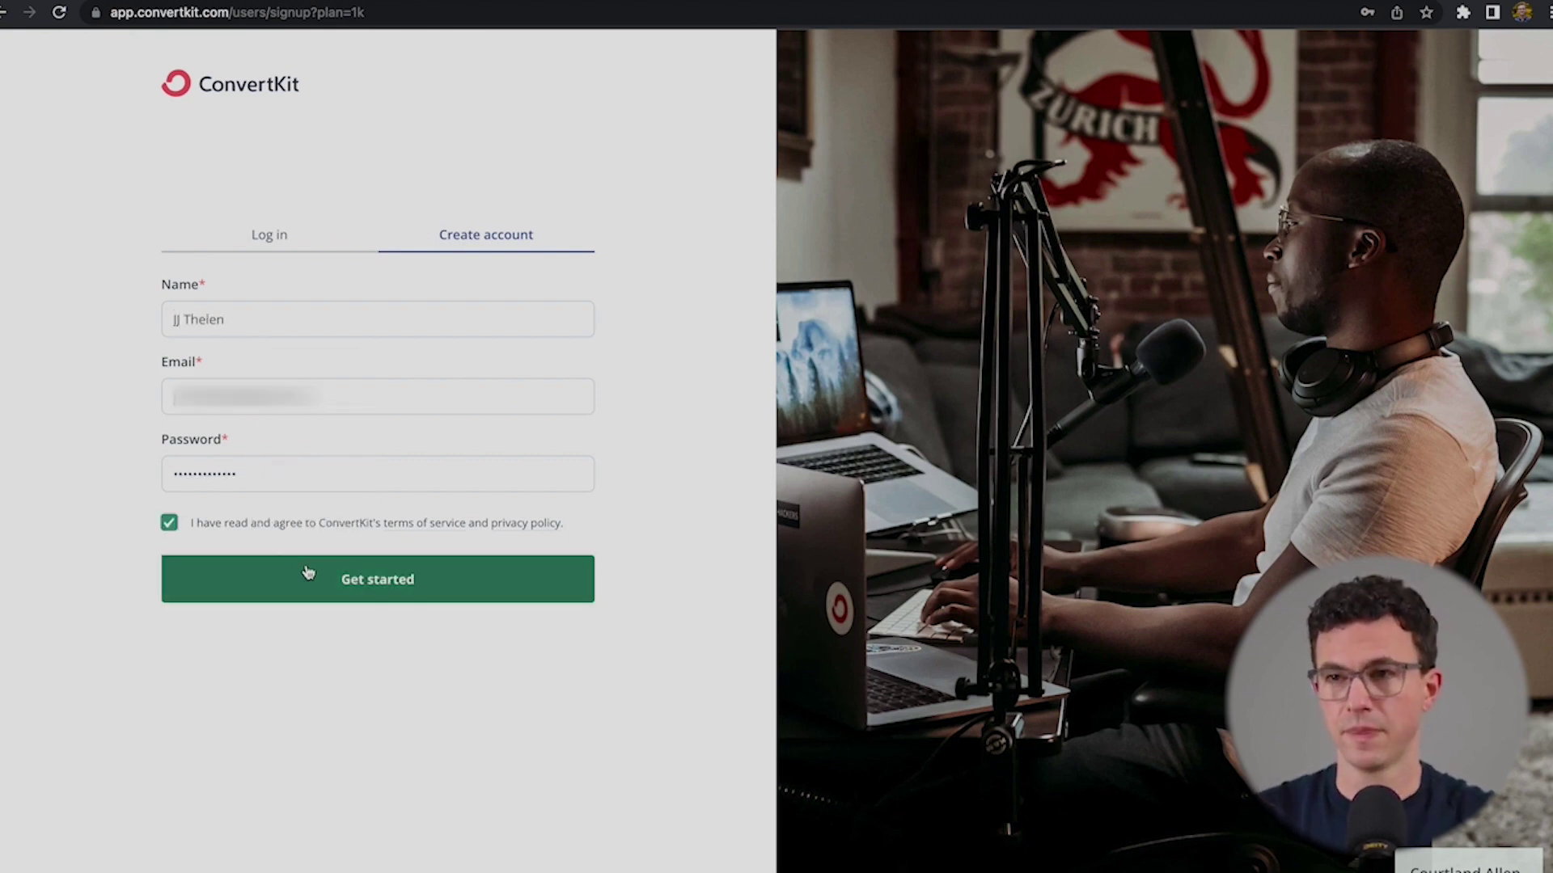
pyautogui.click(305, 575)
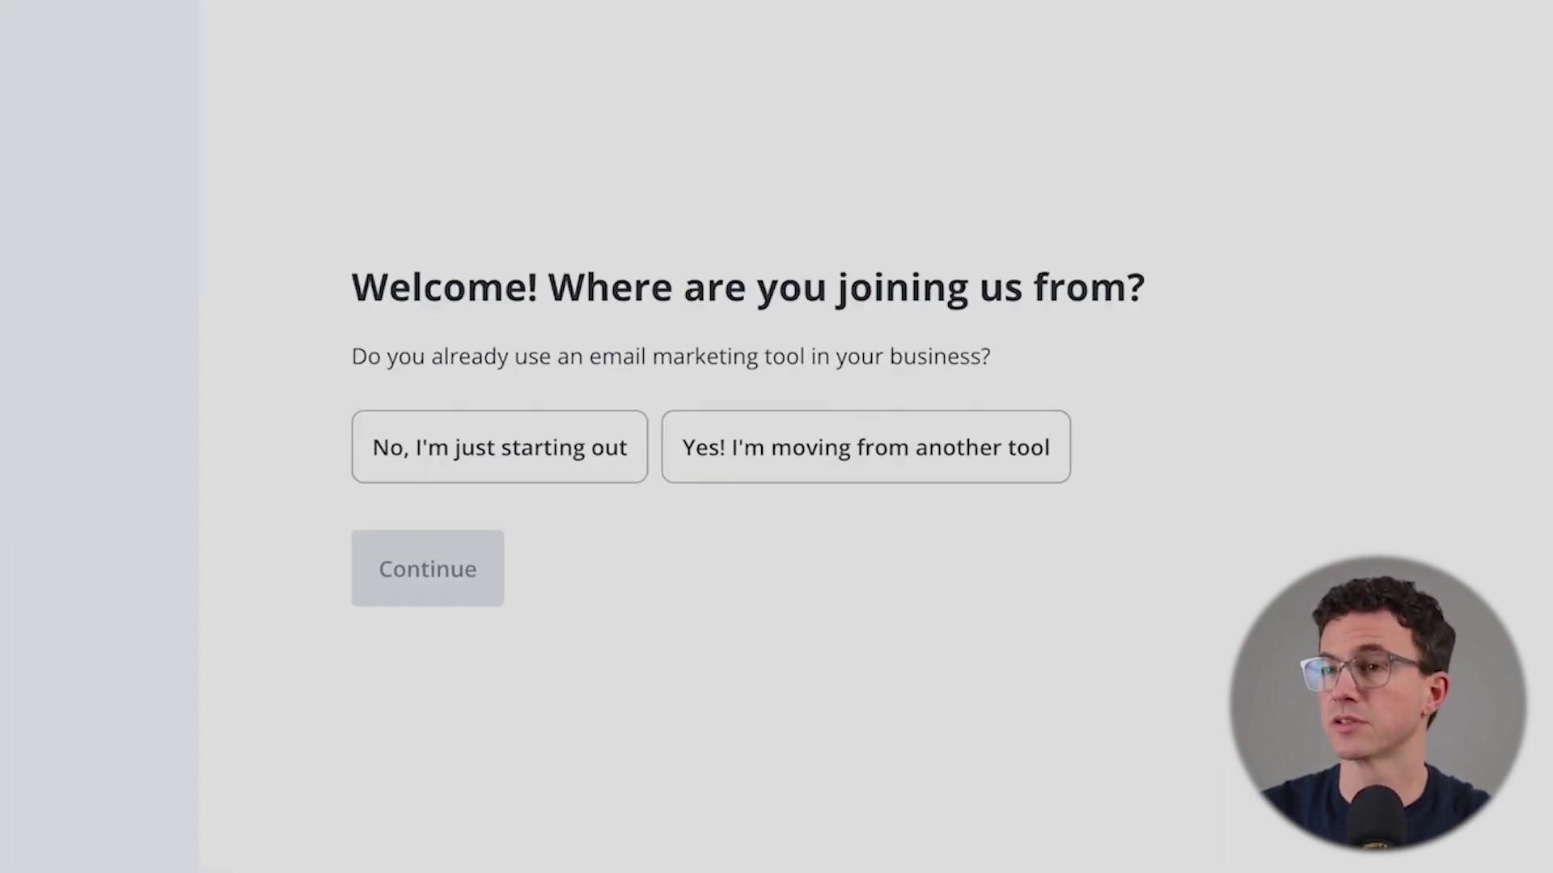
# - Answer that you're just starting out, with an audience of 1 to 1,000
pyautogui.click(453, 457)
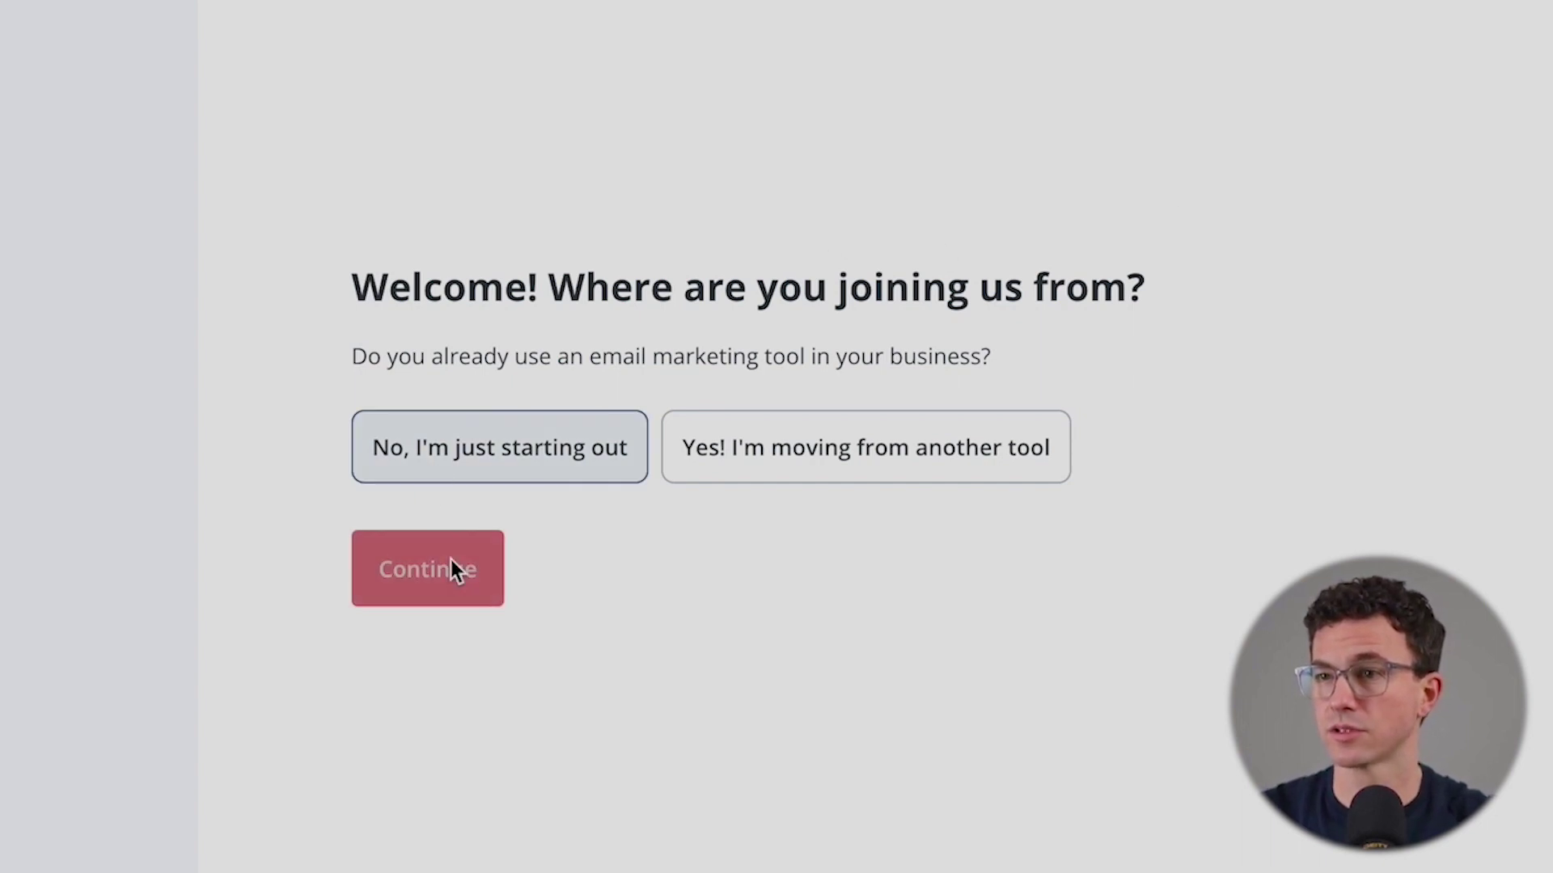
pyautogui.click(452, 560)
pyautogui.click(392, 425)
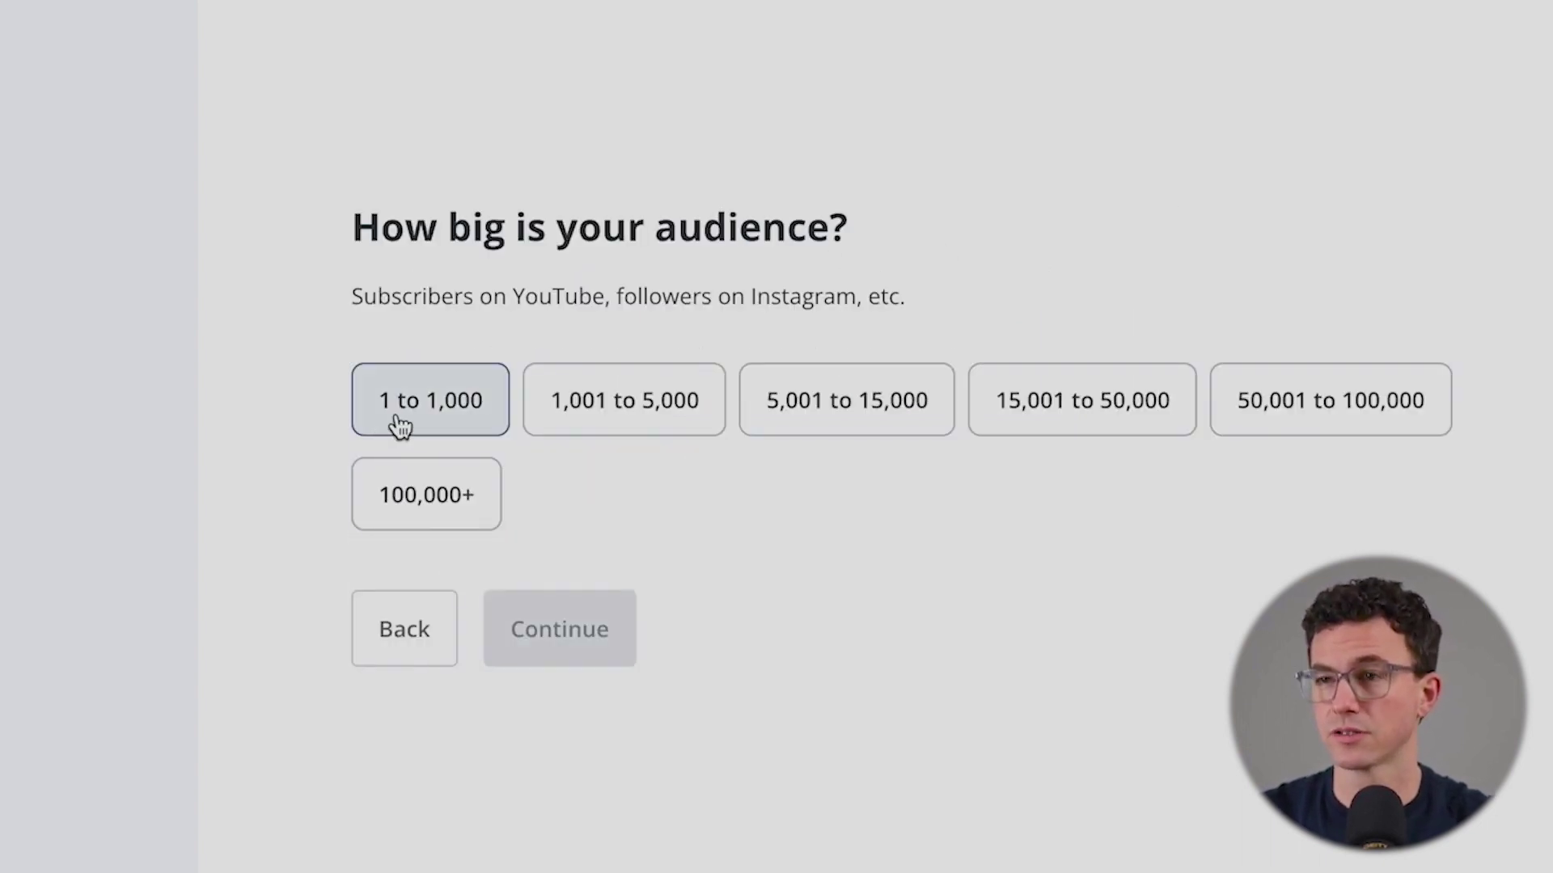
pyautogui.click(516, 643)
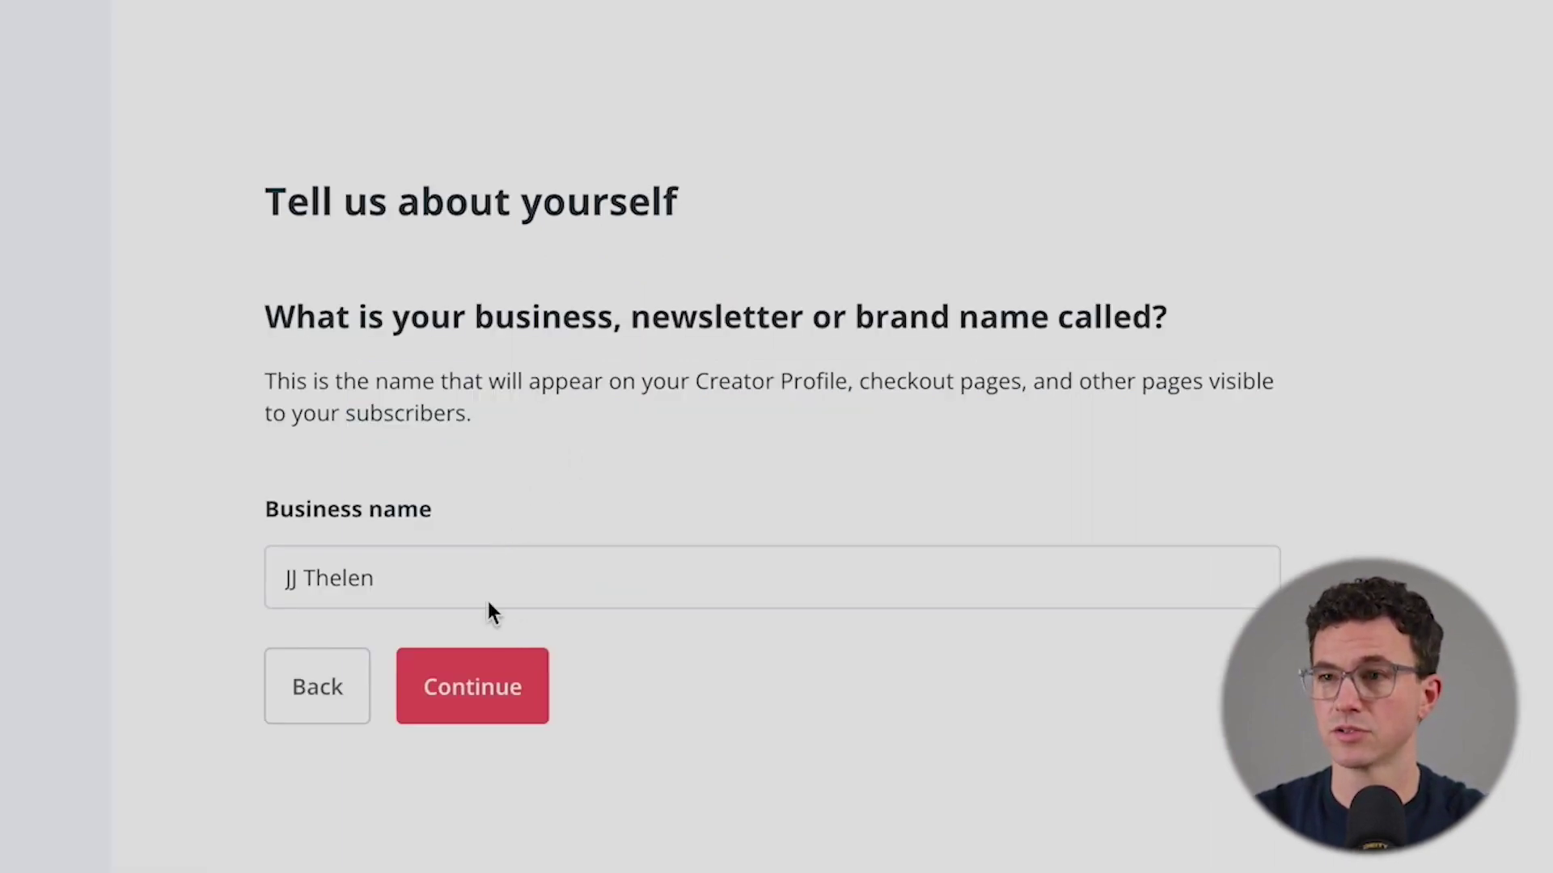
# - Accept the business name and remove the hyphen from the custom domain name
pyautogui.click(497, 701)
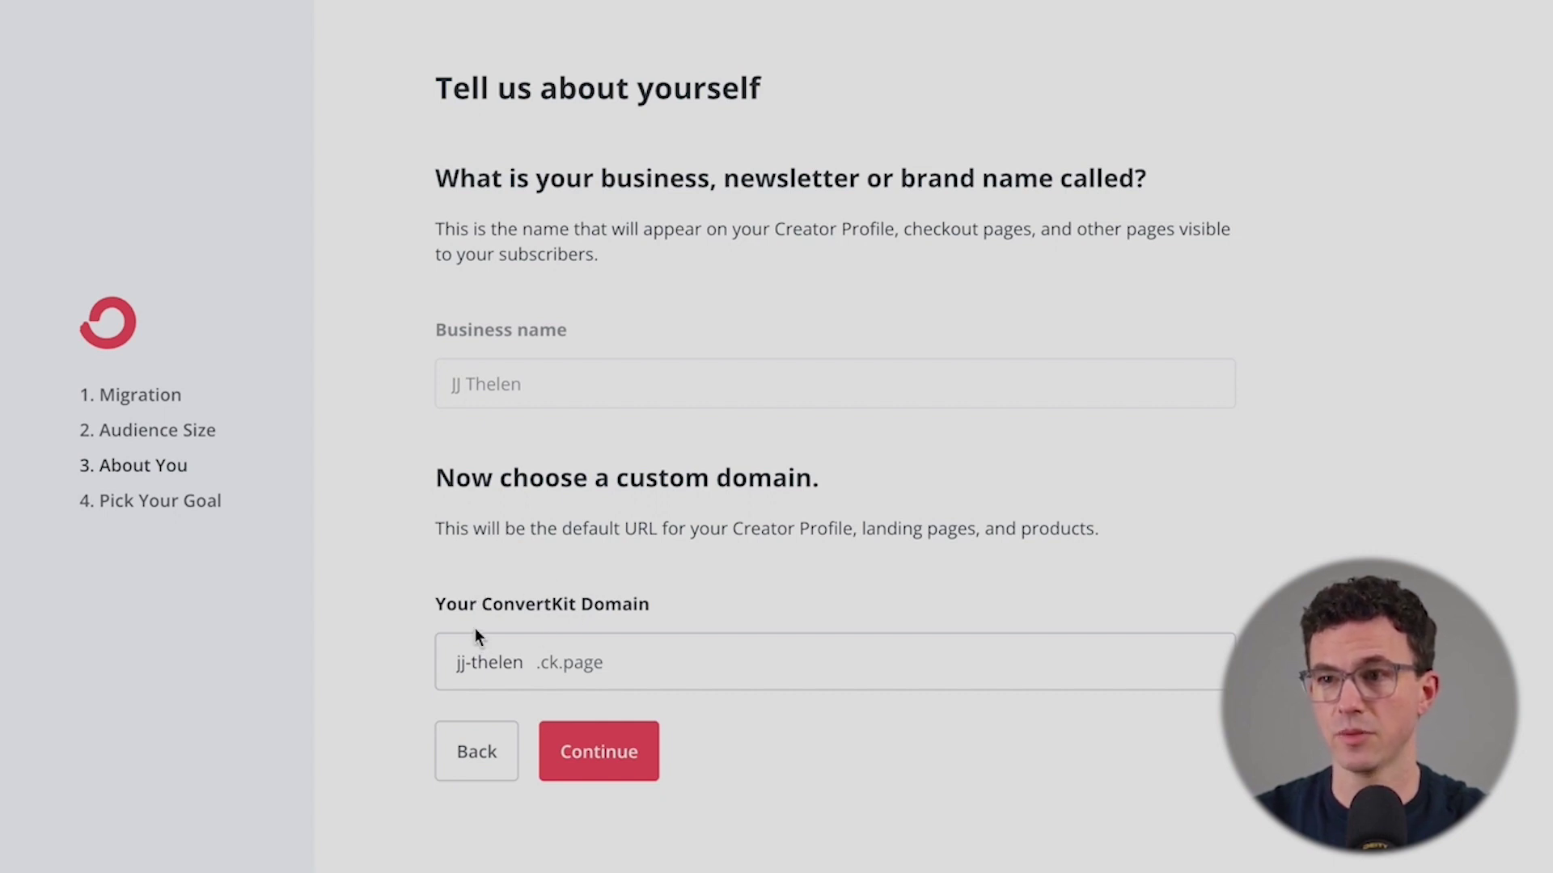
pyautogui.click(479, 667)
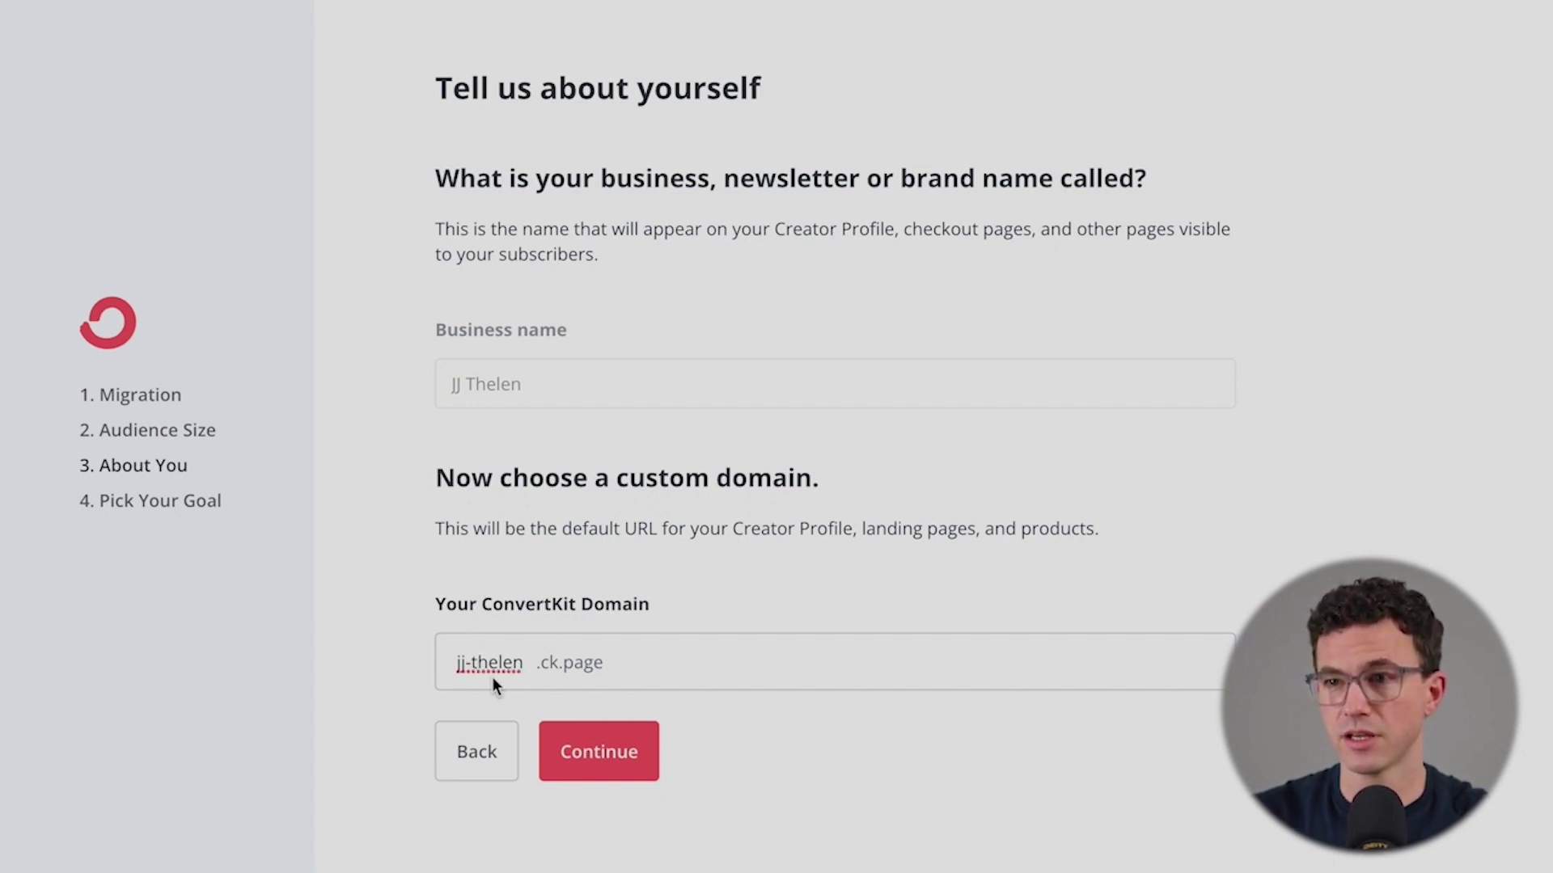
pyautogui.press('BackSpace')
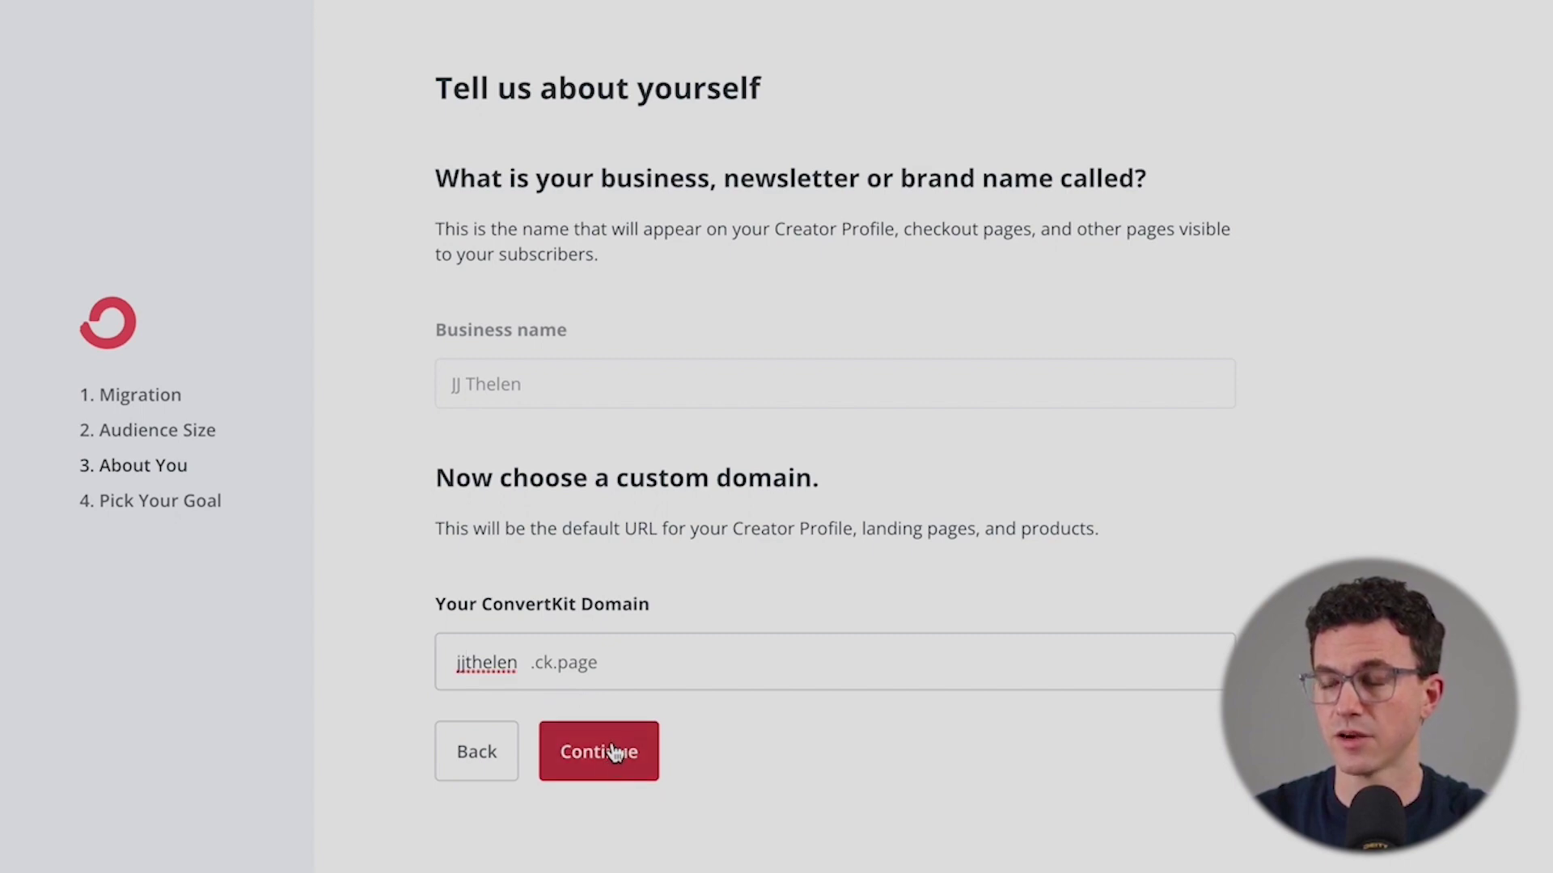
pyautogui.click(606, 750)
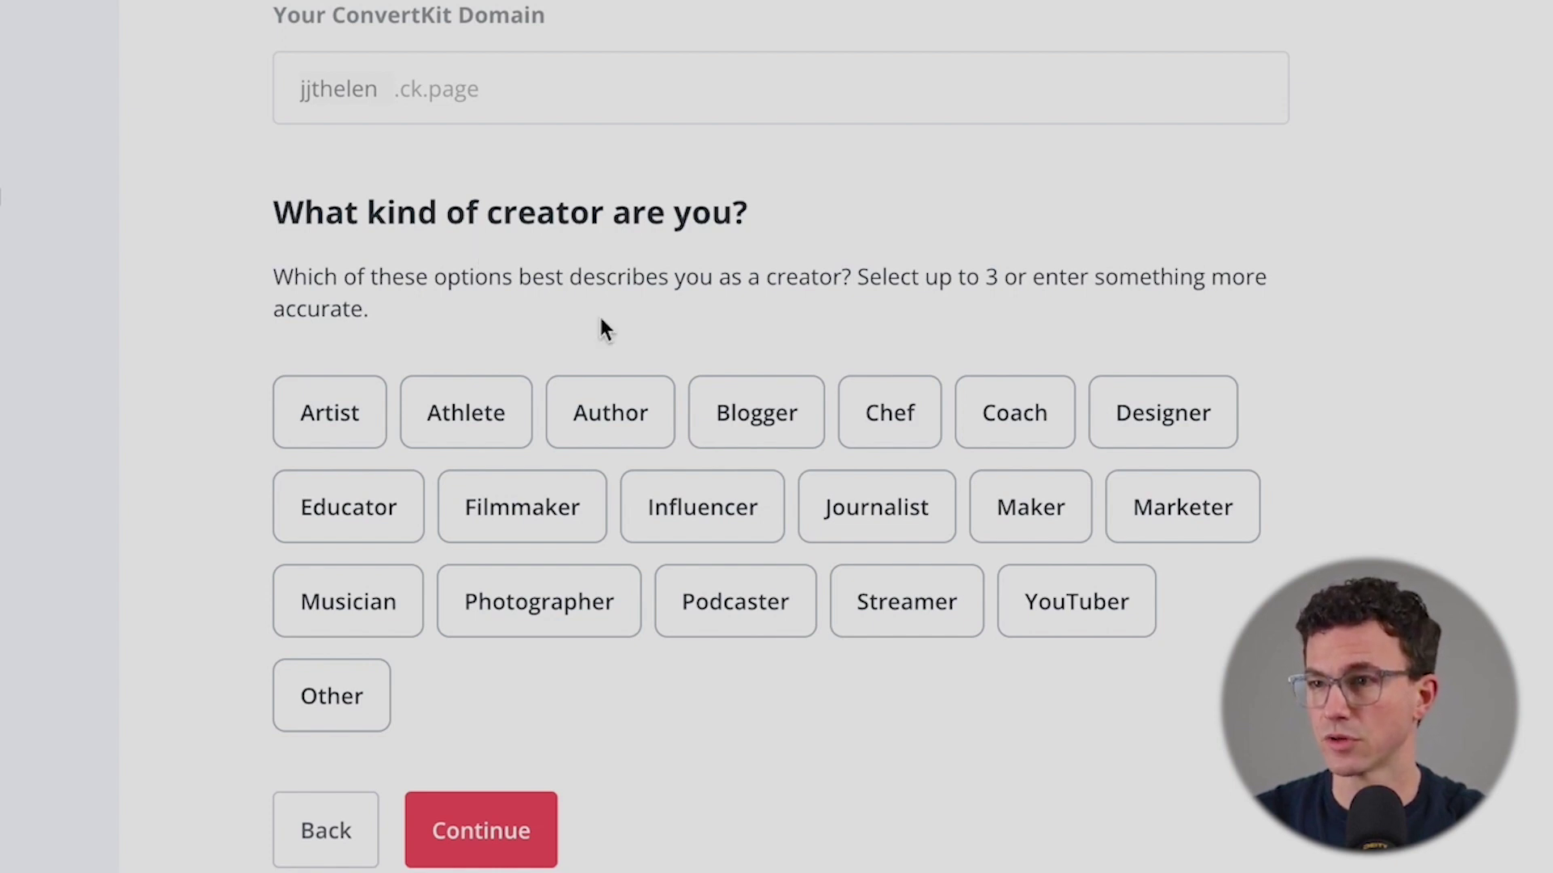
# - Choose YouTuber as the creator type and Send emails as the goal
pyautogui.click(1086, 606)
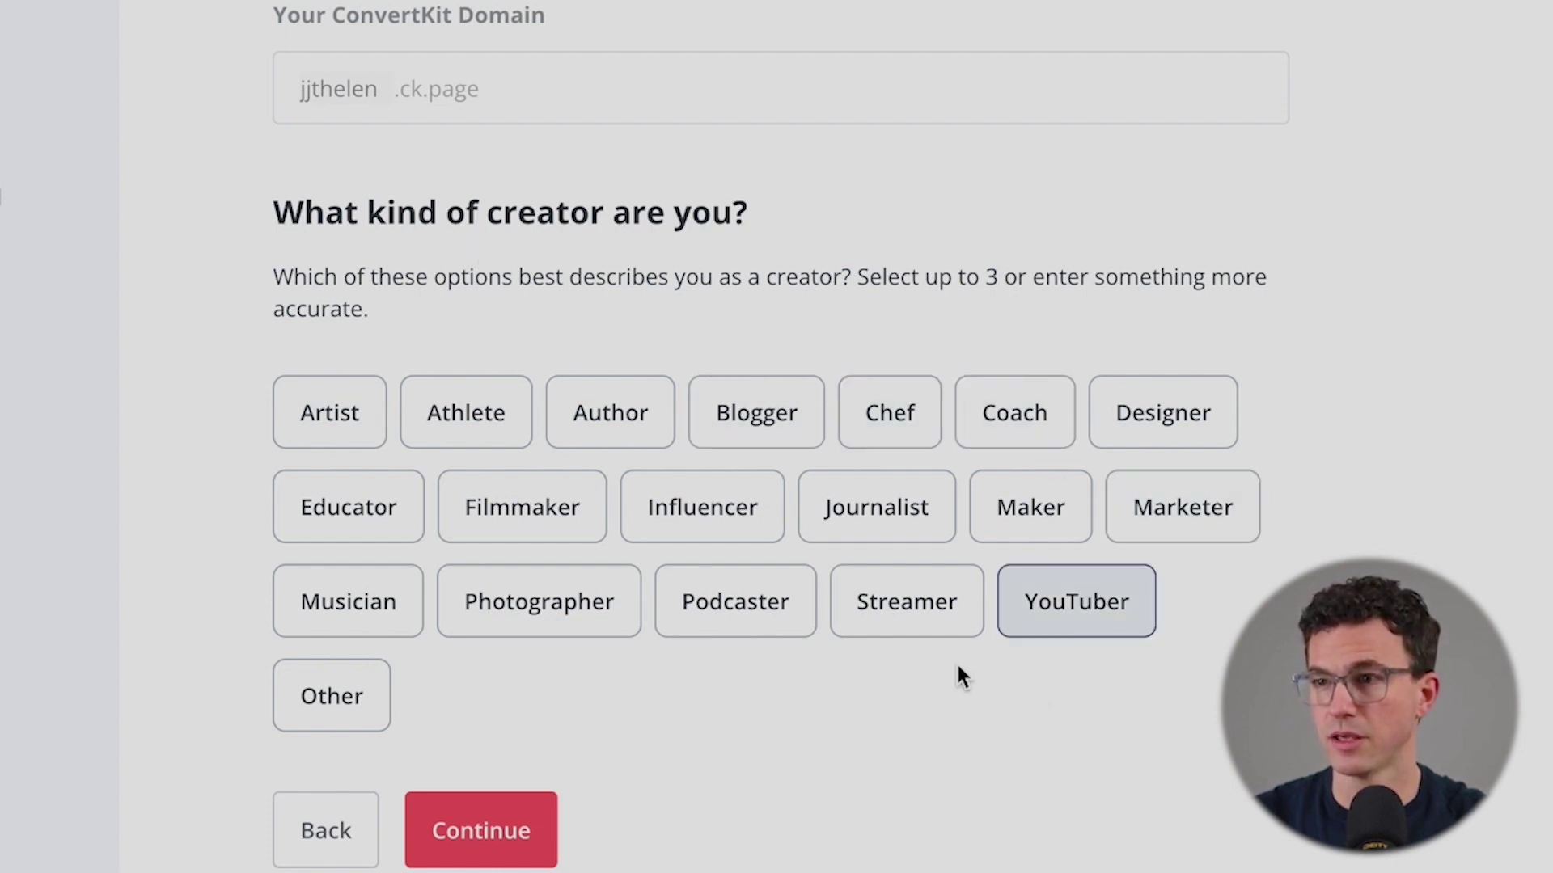
pyautogui.click(512, 825)
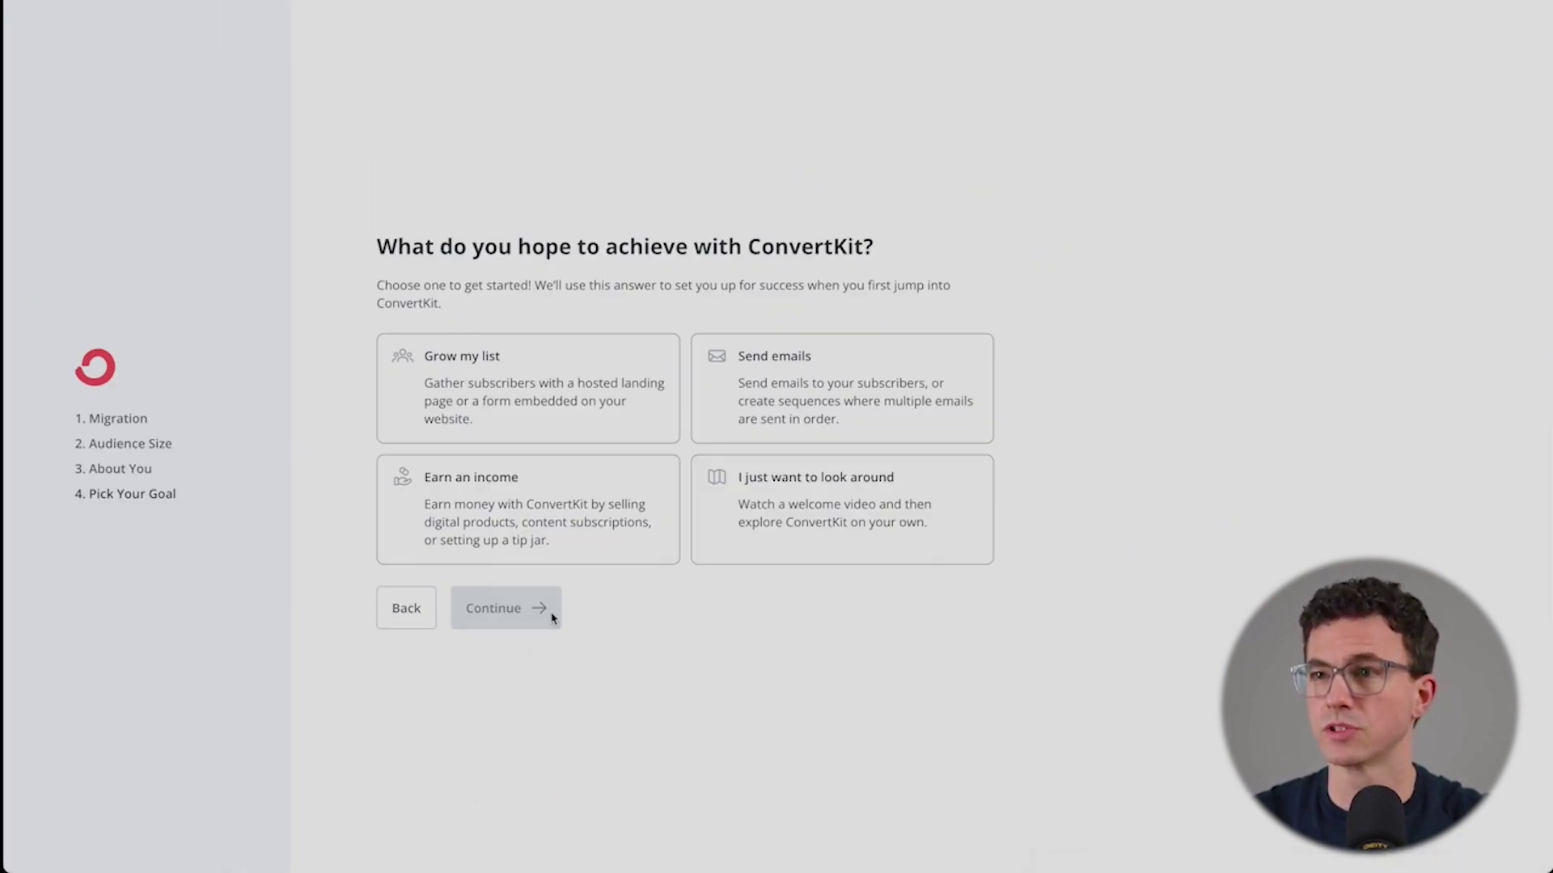
pyautogui.click(557, 426)
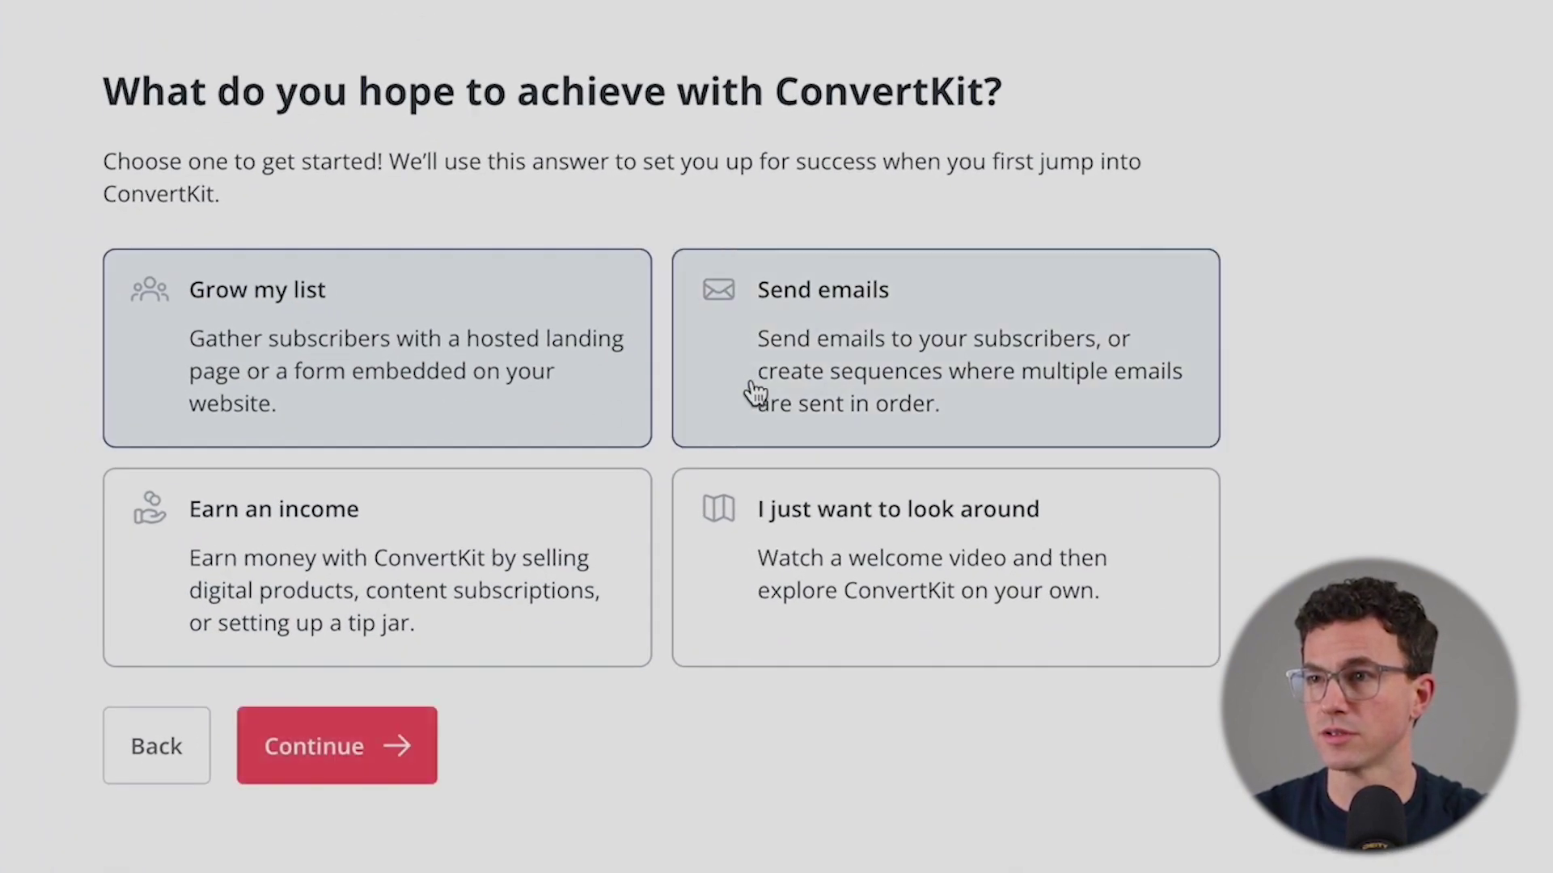
pyautogui.click(801, 384)
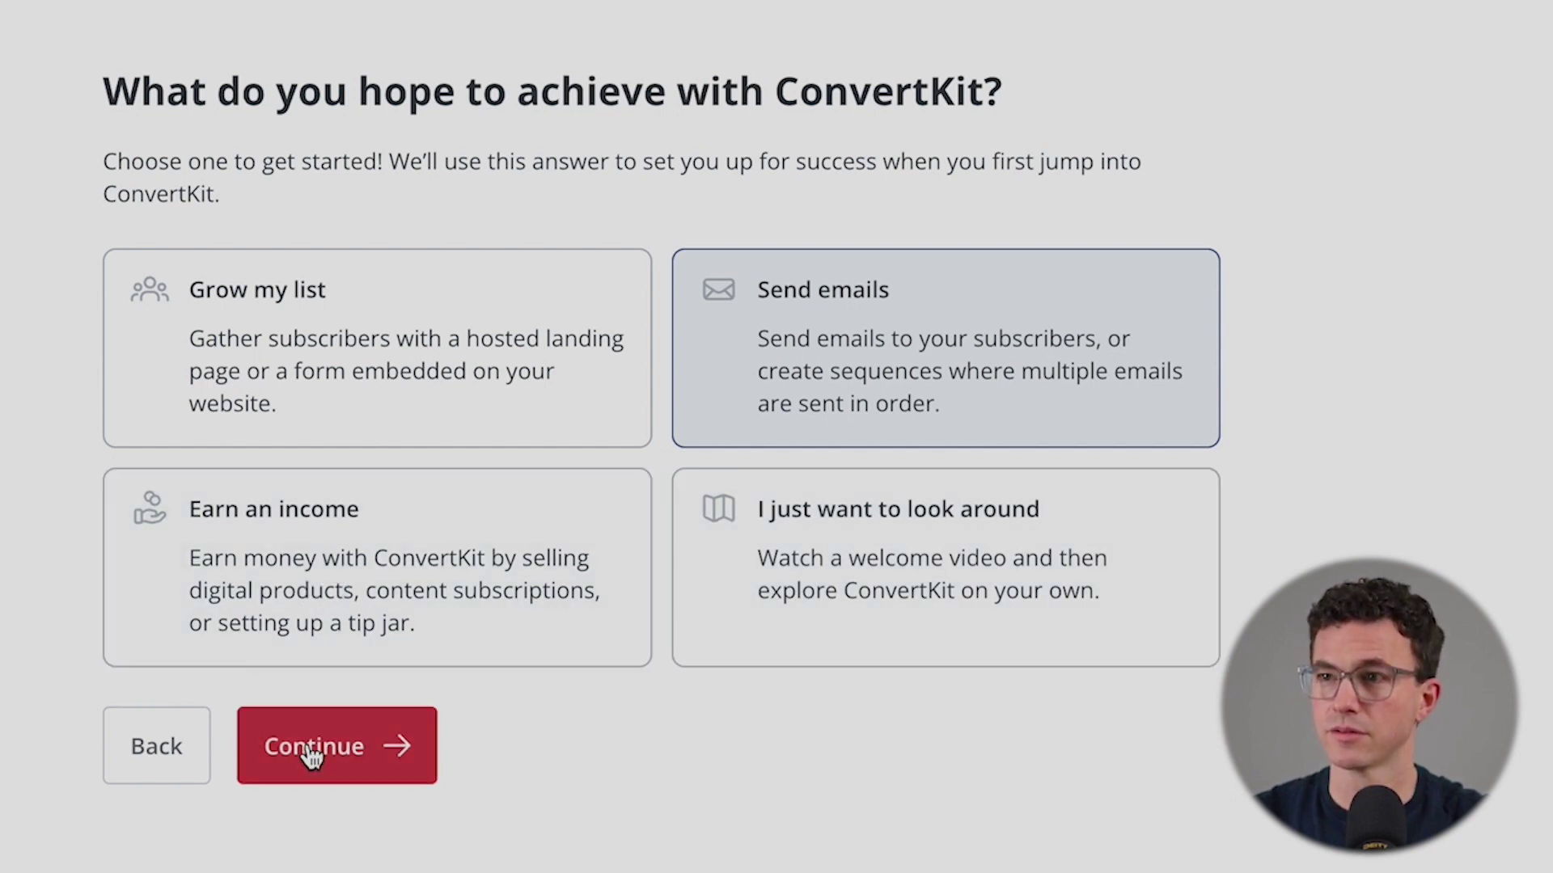
pyautogui.click(311, 753)
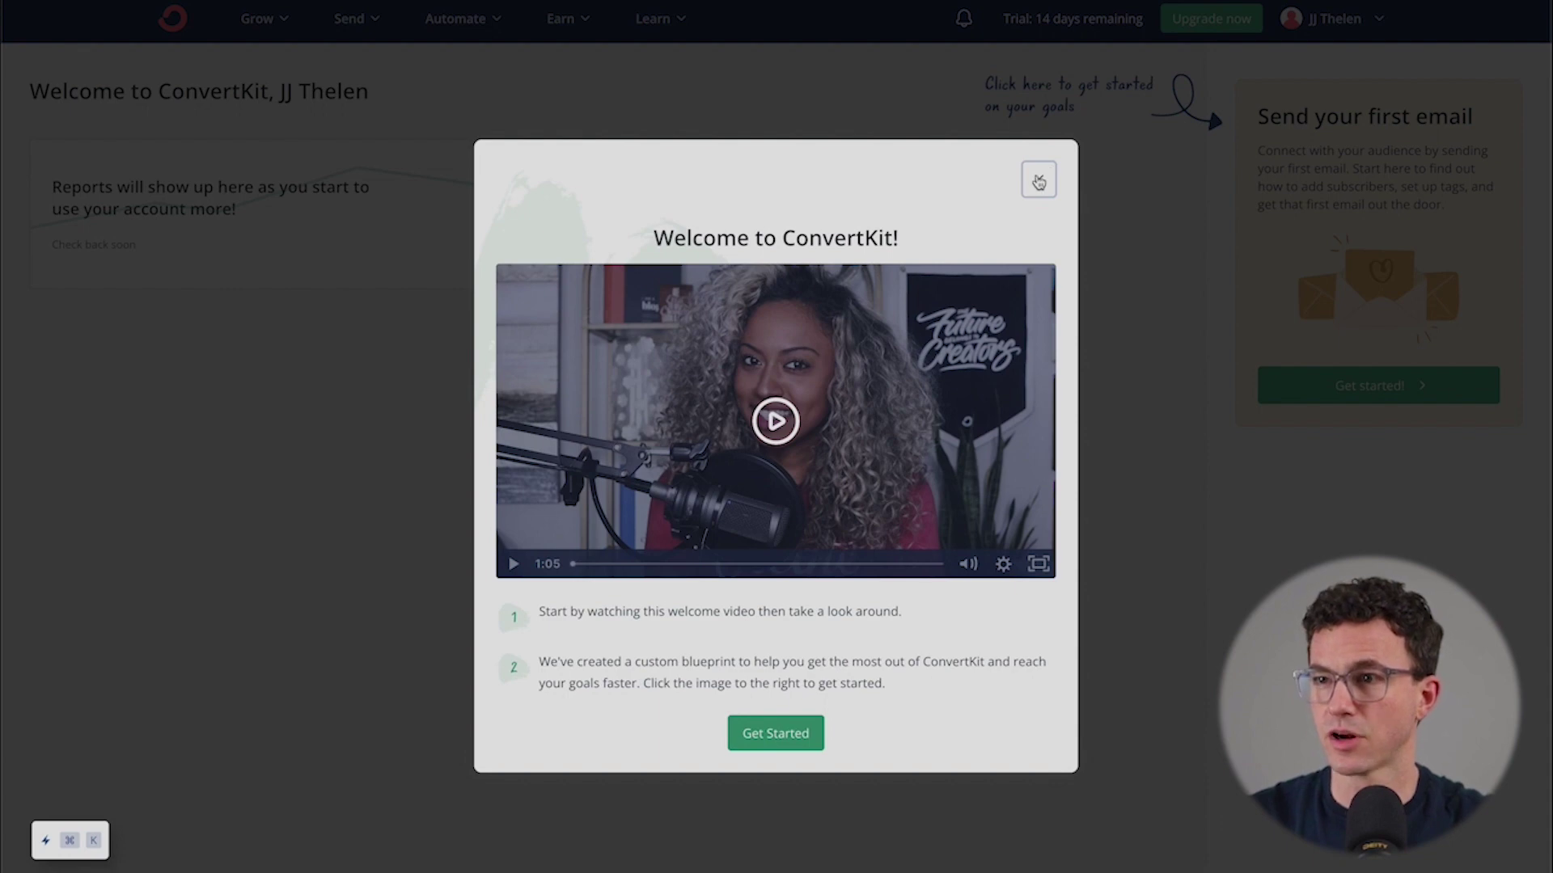
# - Dismiss the welcome video and upload Profile Pic.jpeg as the account's profile picture in Settings
pyautogui.click(1039, 181)
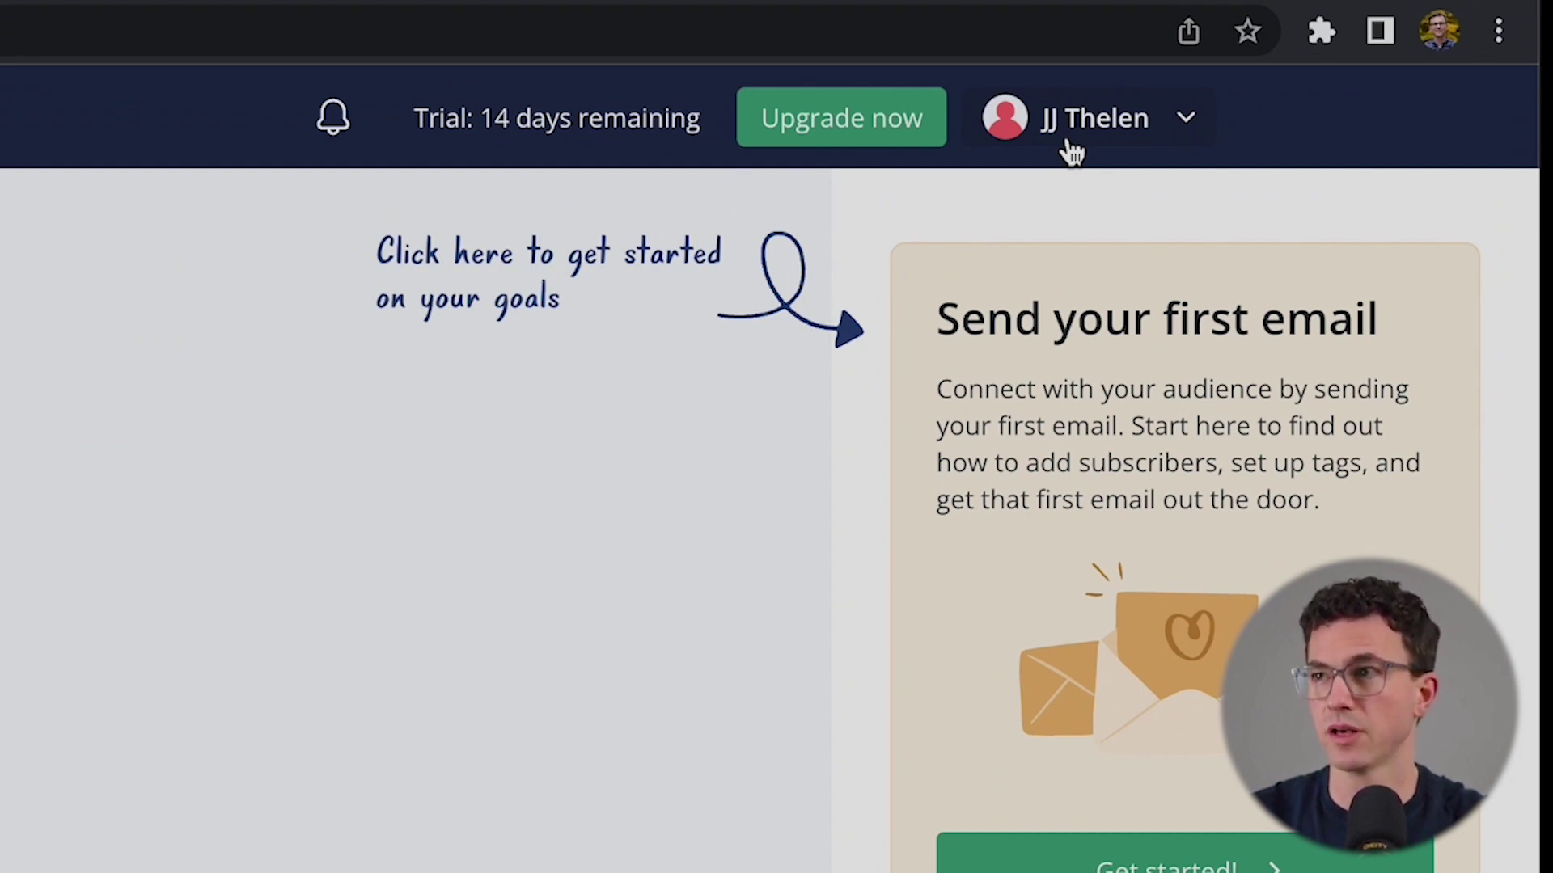
pyautogui.click(1071, 151)
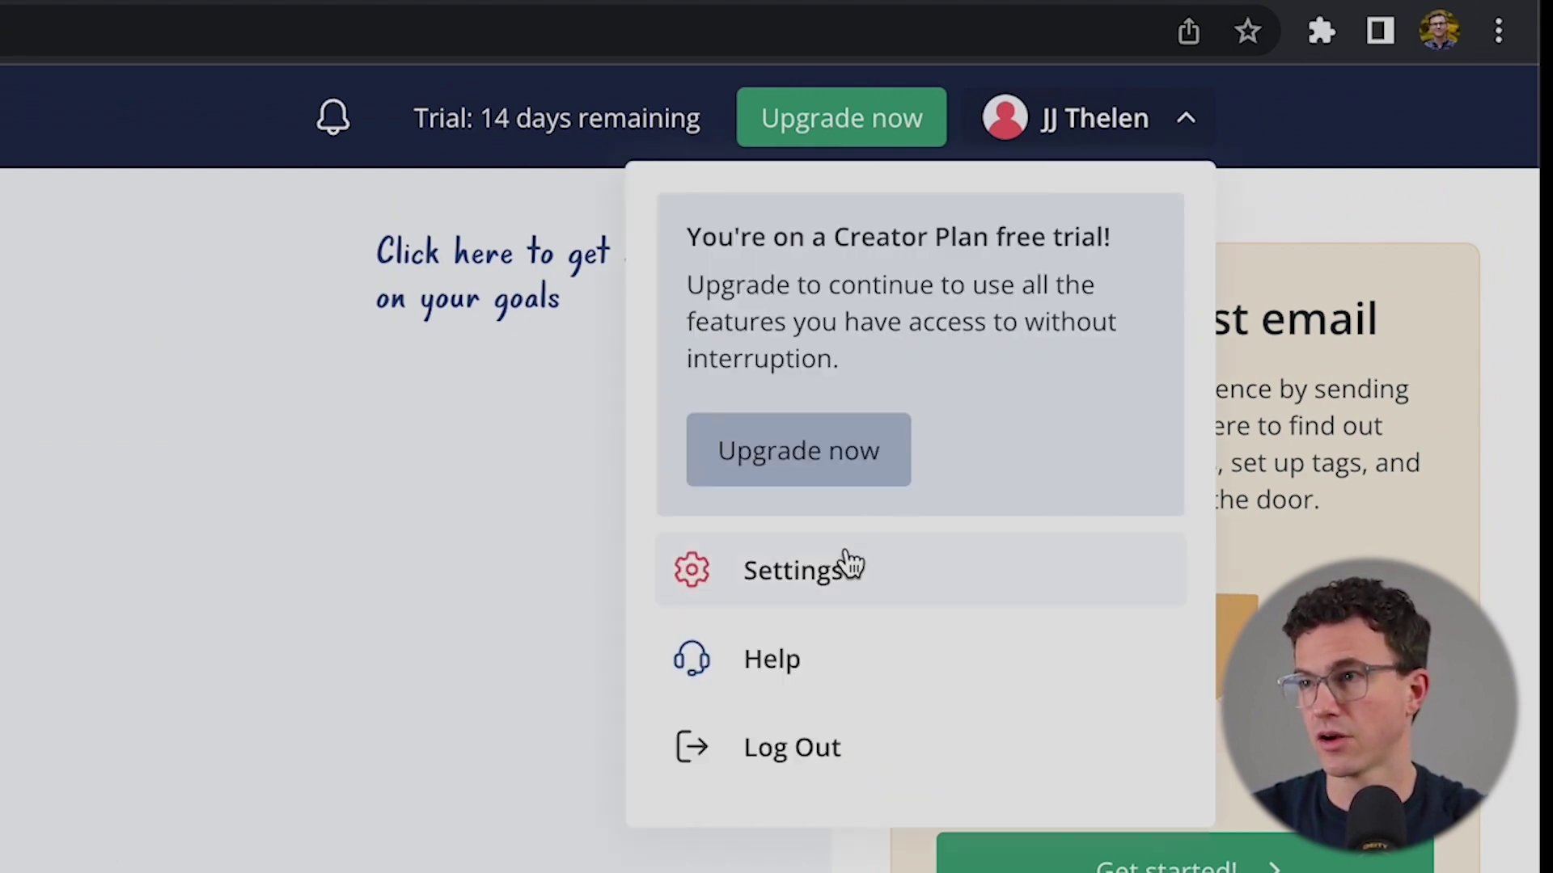
pyautogui.click(807, 574)
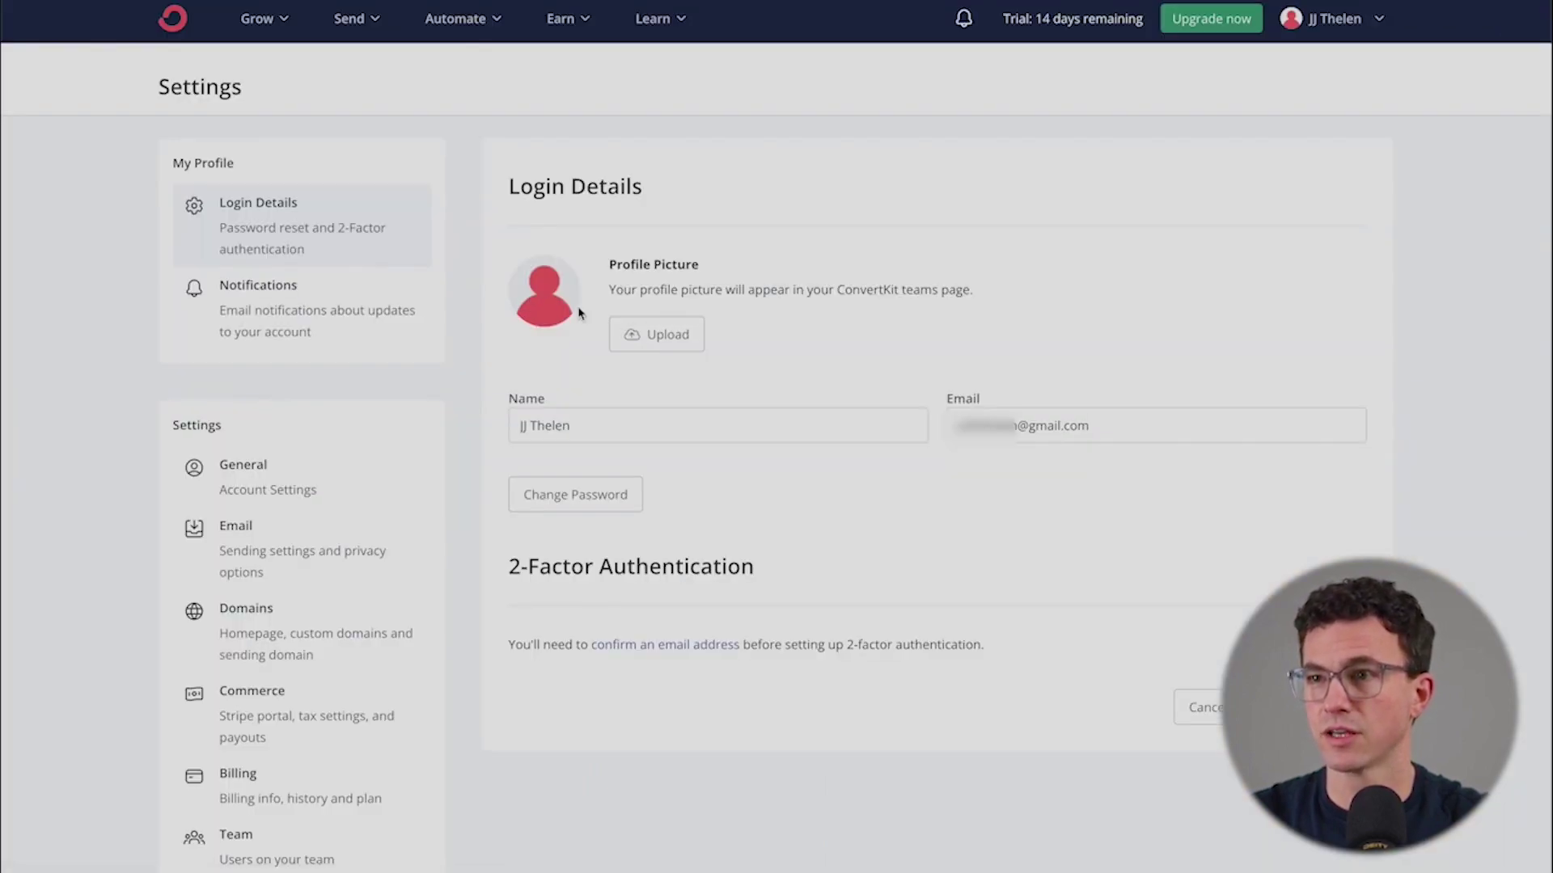
pyautogui.click(649, 335)
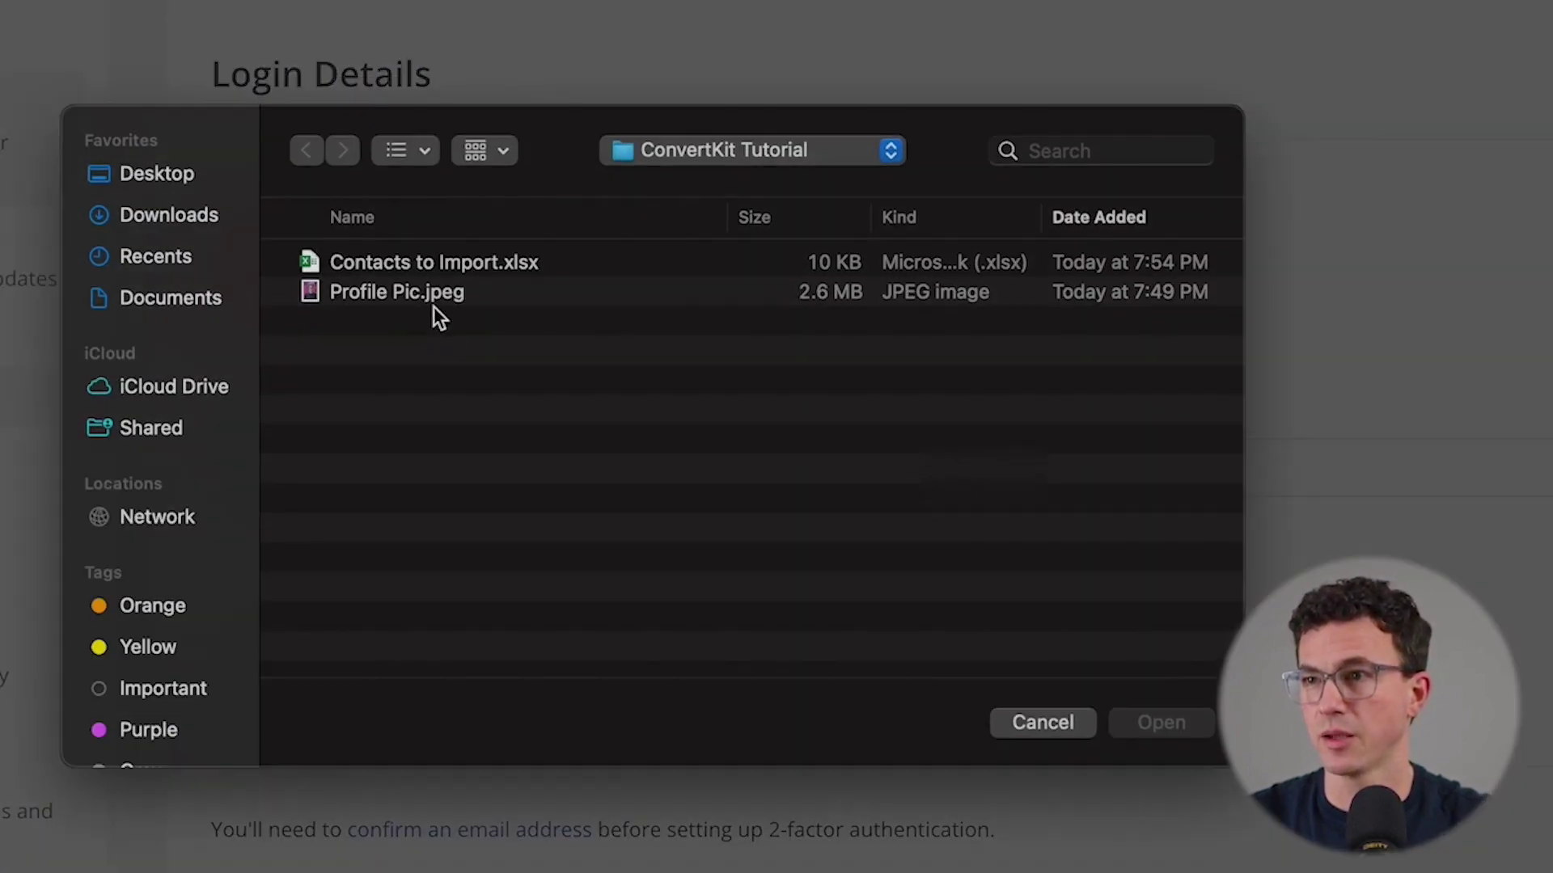
pyautogui.click(411, 291)
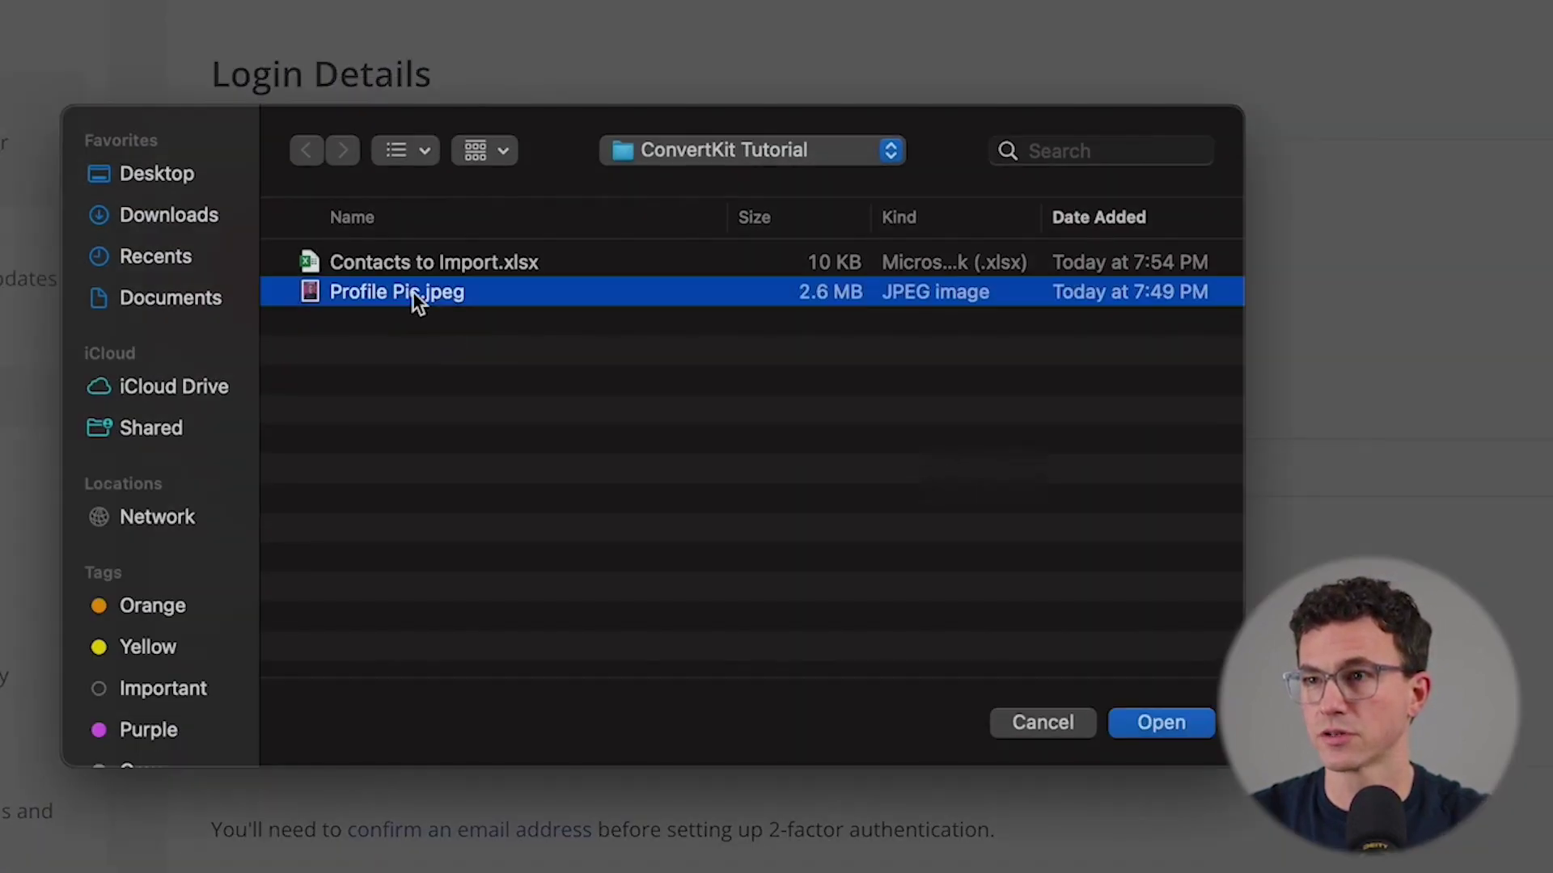
pyautogui.click(1134, 723)
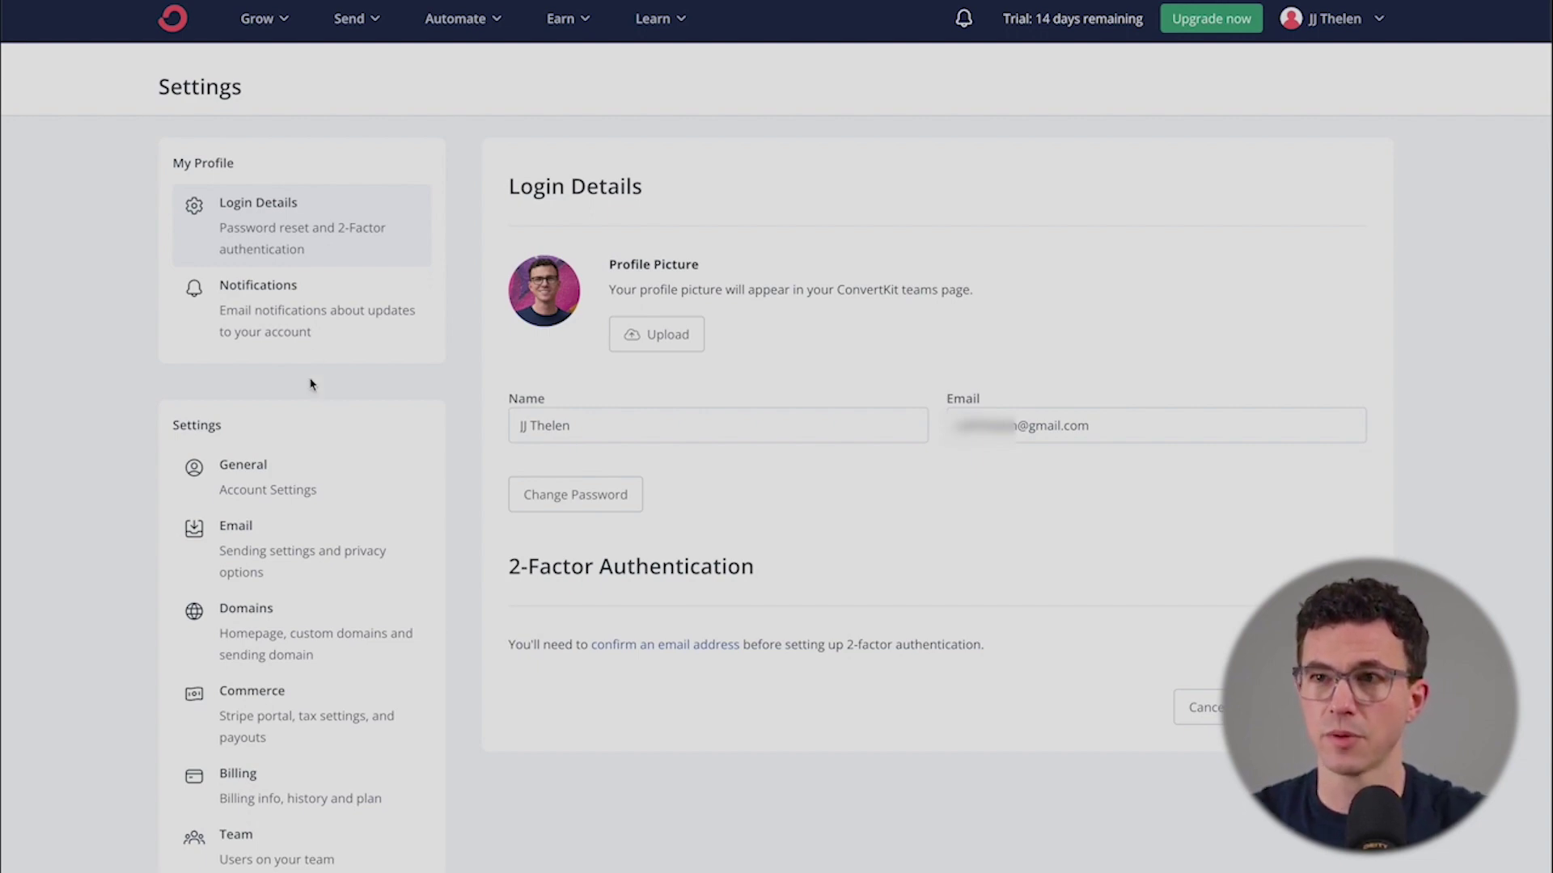
pyautogui.click(308, 324)
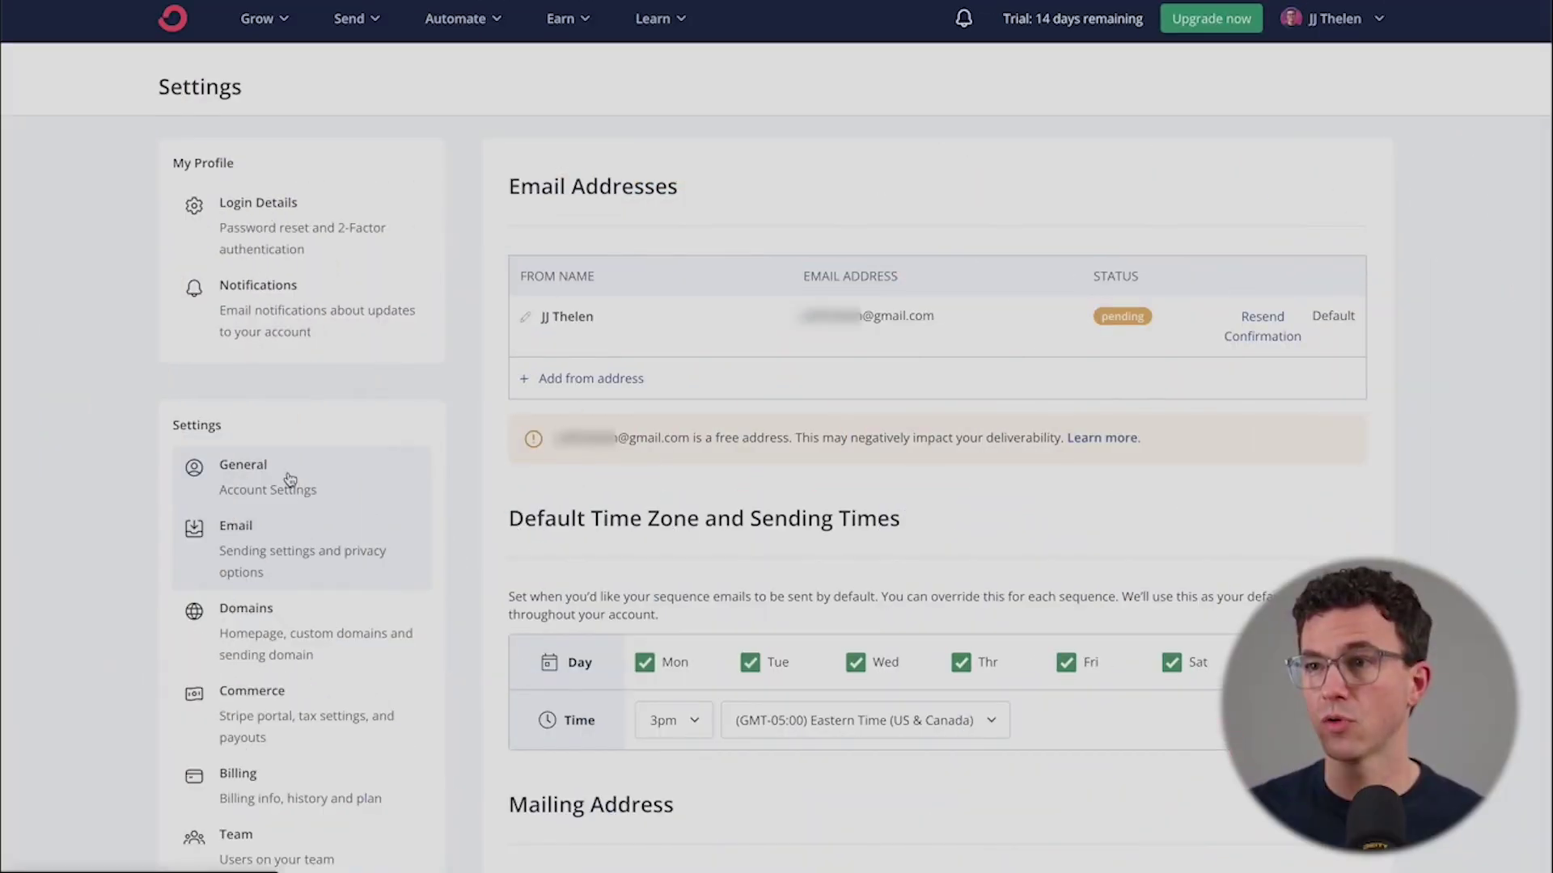
# - Add the company's email address as a second sender address
pyautogui.click(596, 376)
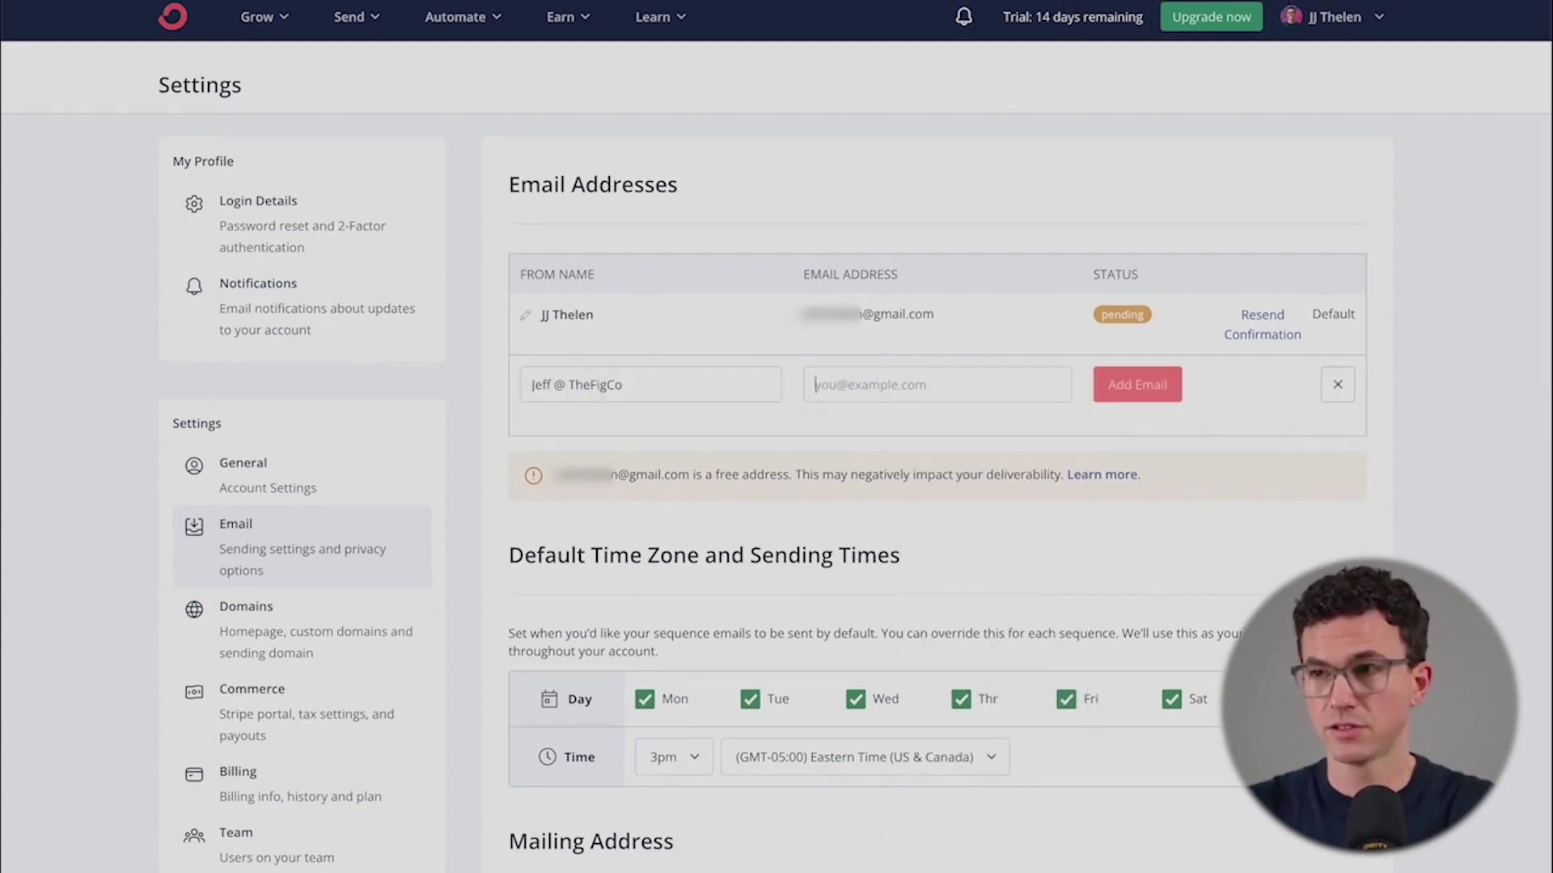
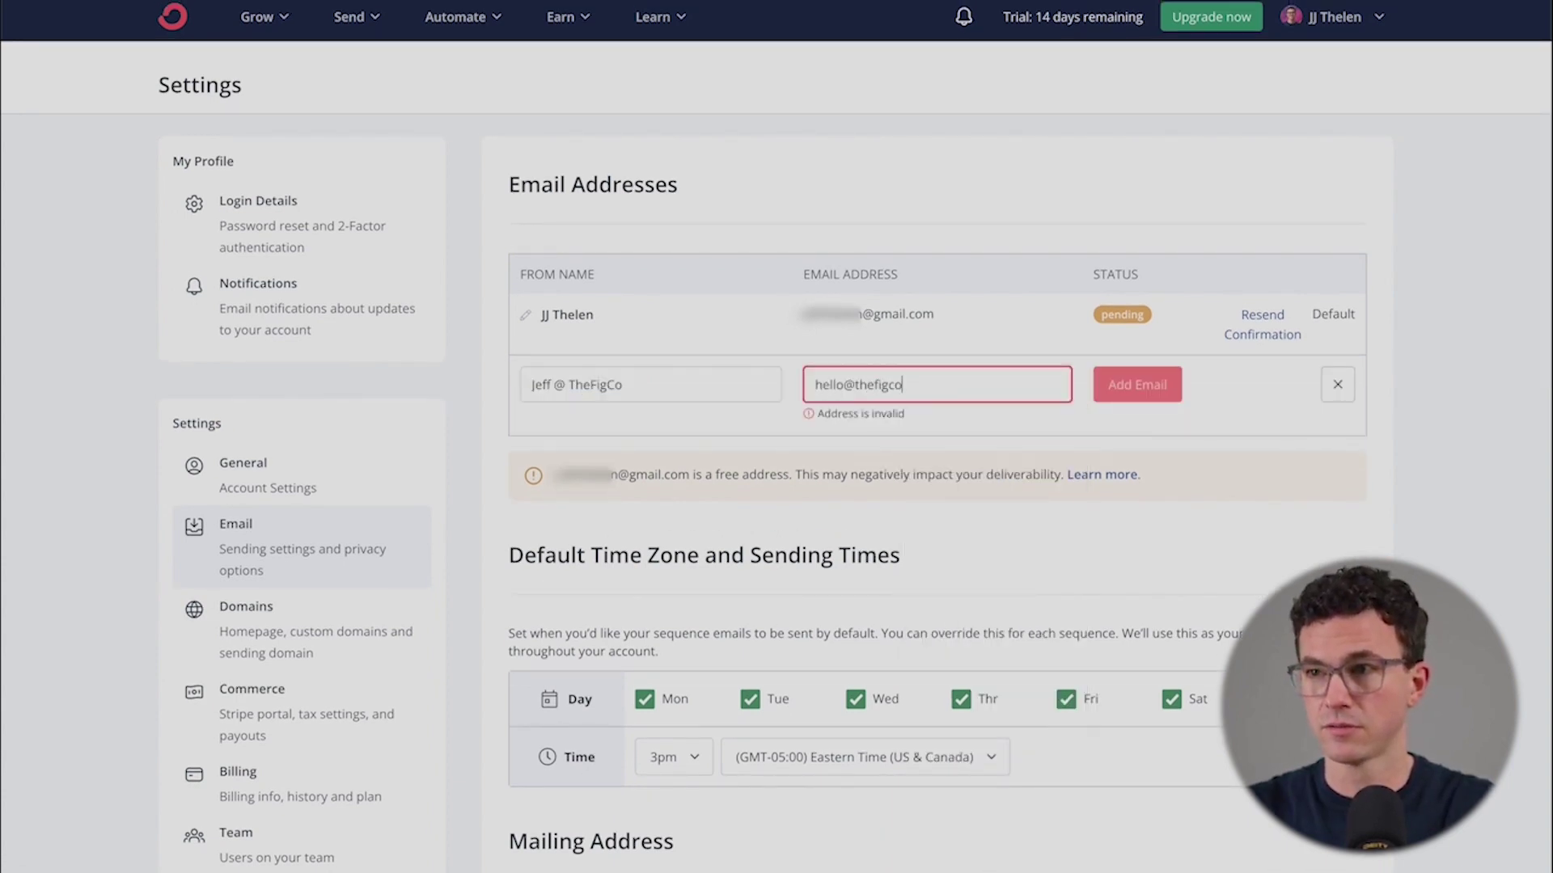
pyautogui.click(1129, 387)
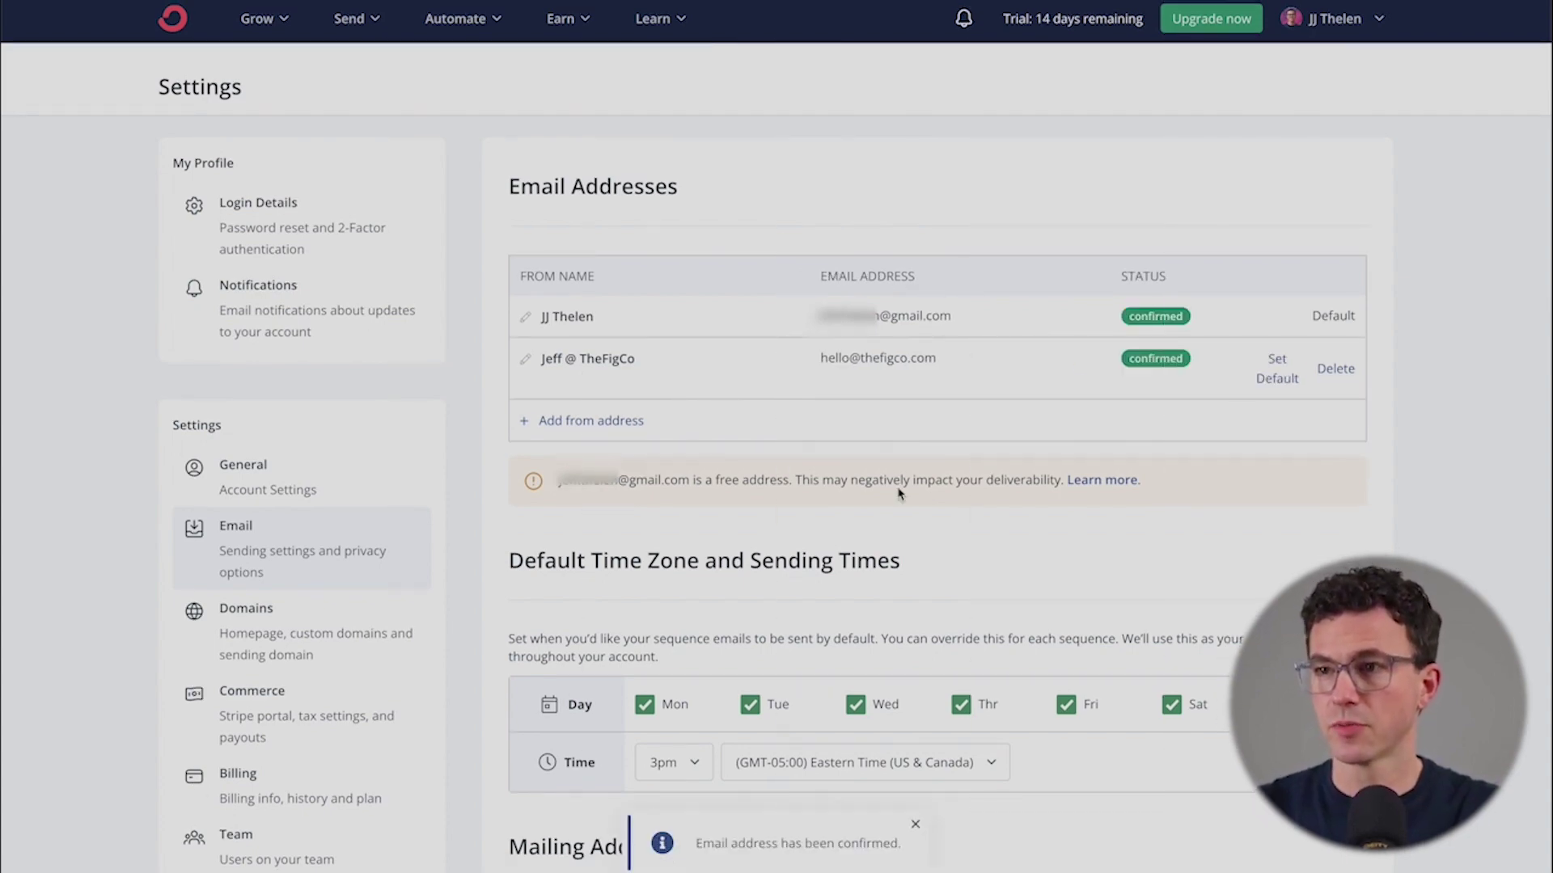
# - Change the default sequence sending time from 3pm to 11am
pyautogui.scroll(-2, 771, 490)
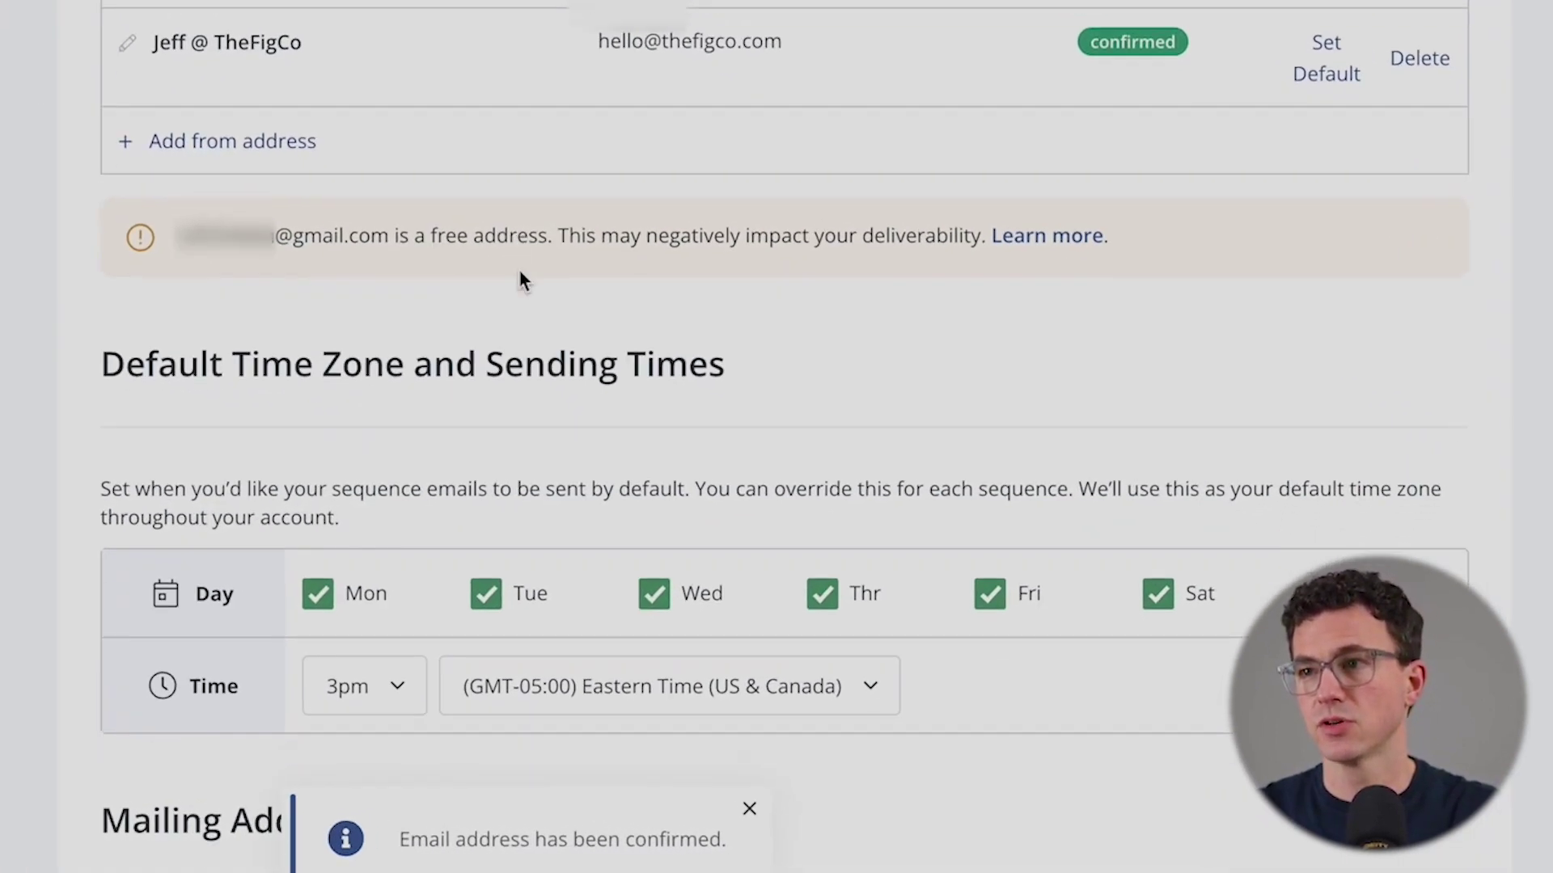
pyautogui.scroll(-1, 519, 272)
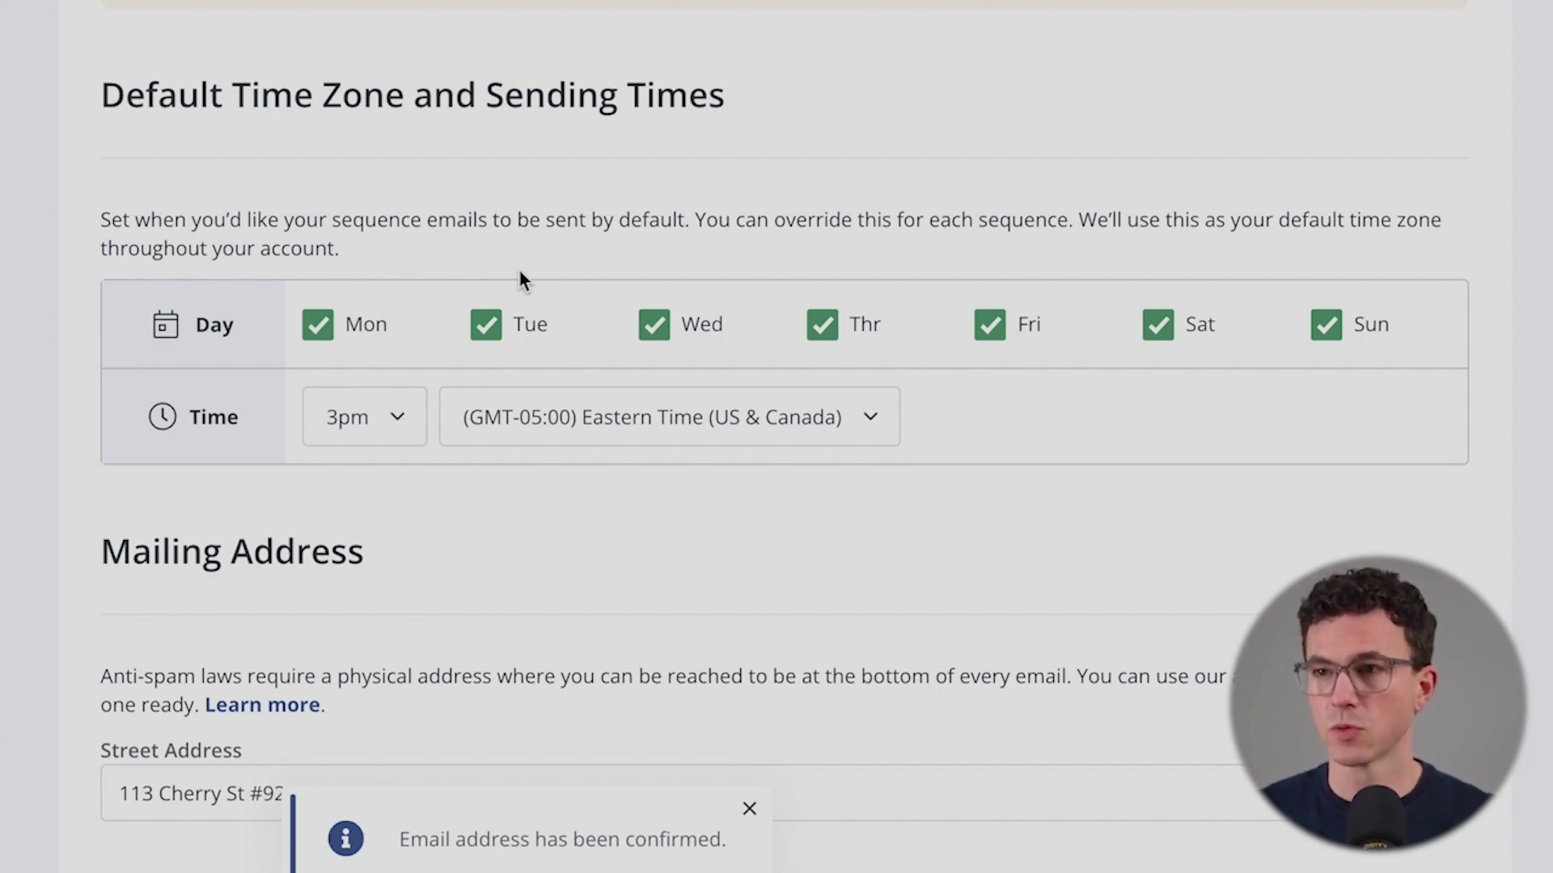
pyautogui.click(364, 430)
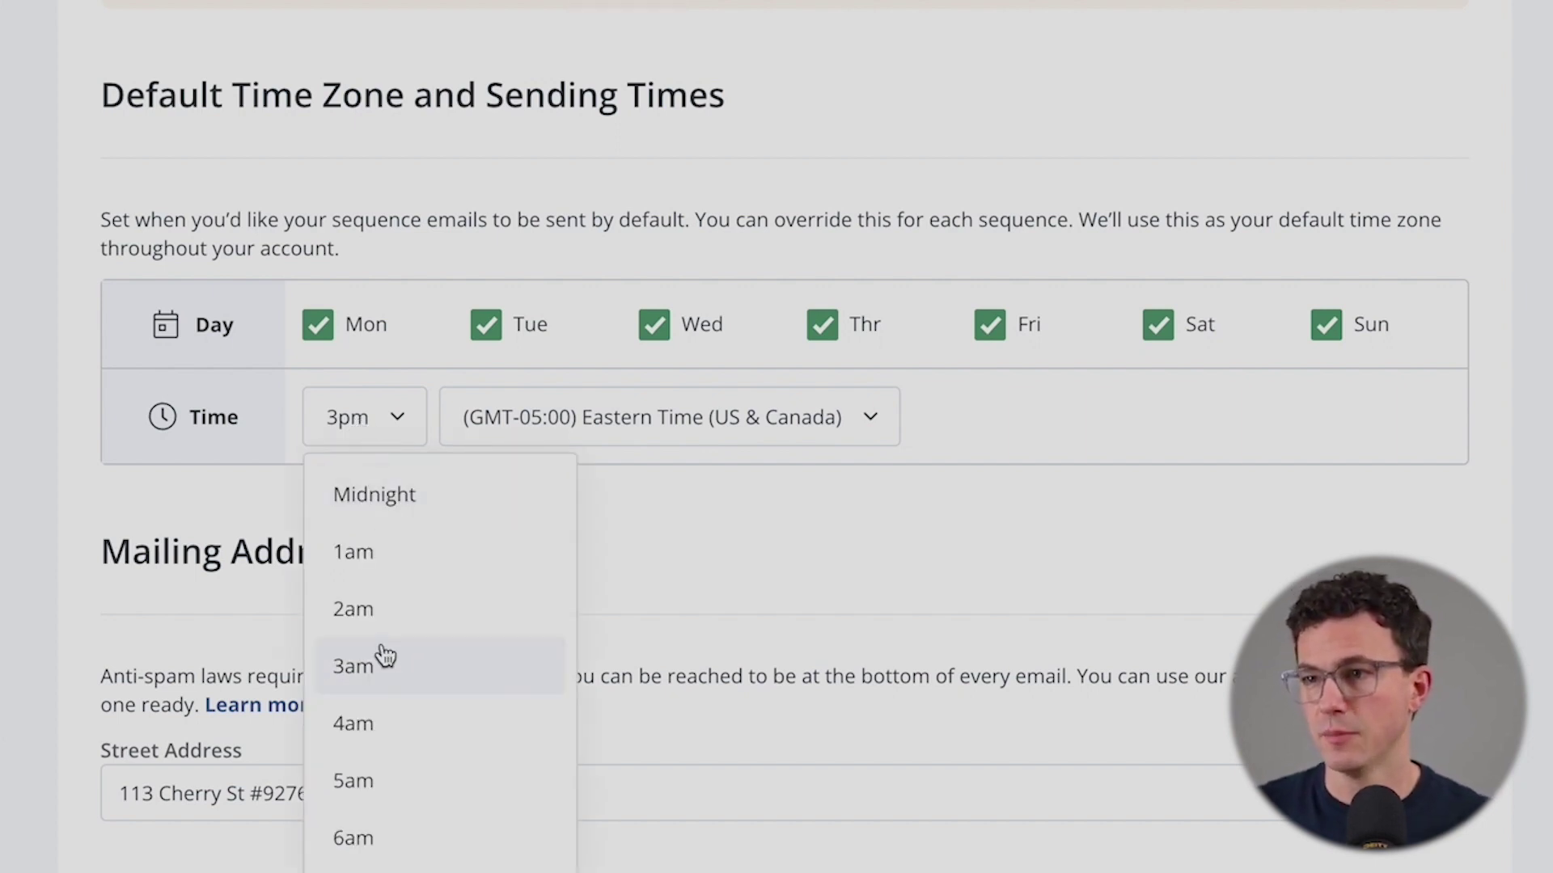
pyautogui.scroll(-10, 381, 651)
pyautogui.scroll(4, 381, 647)
pyautogui.scroll(2, 381, 643)
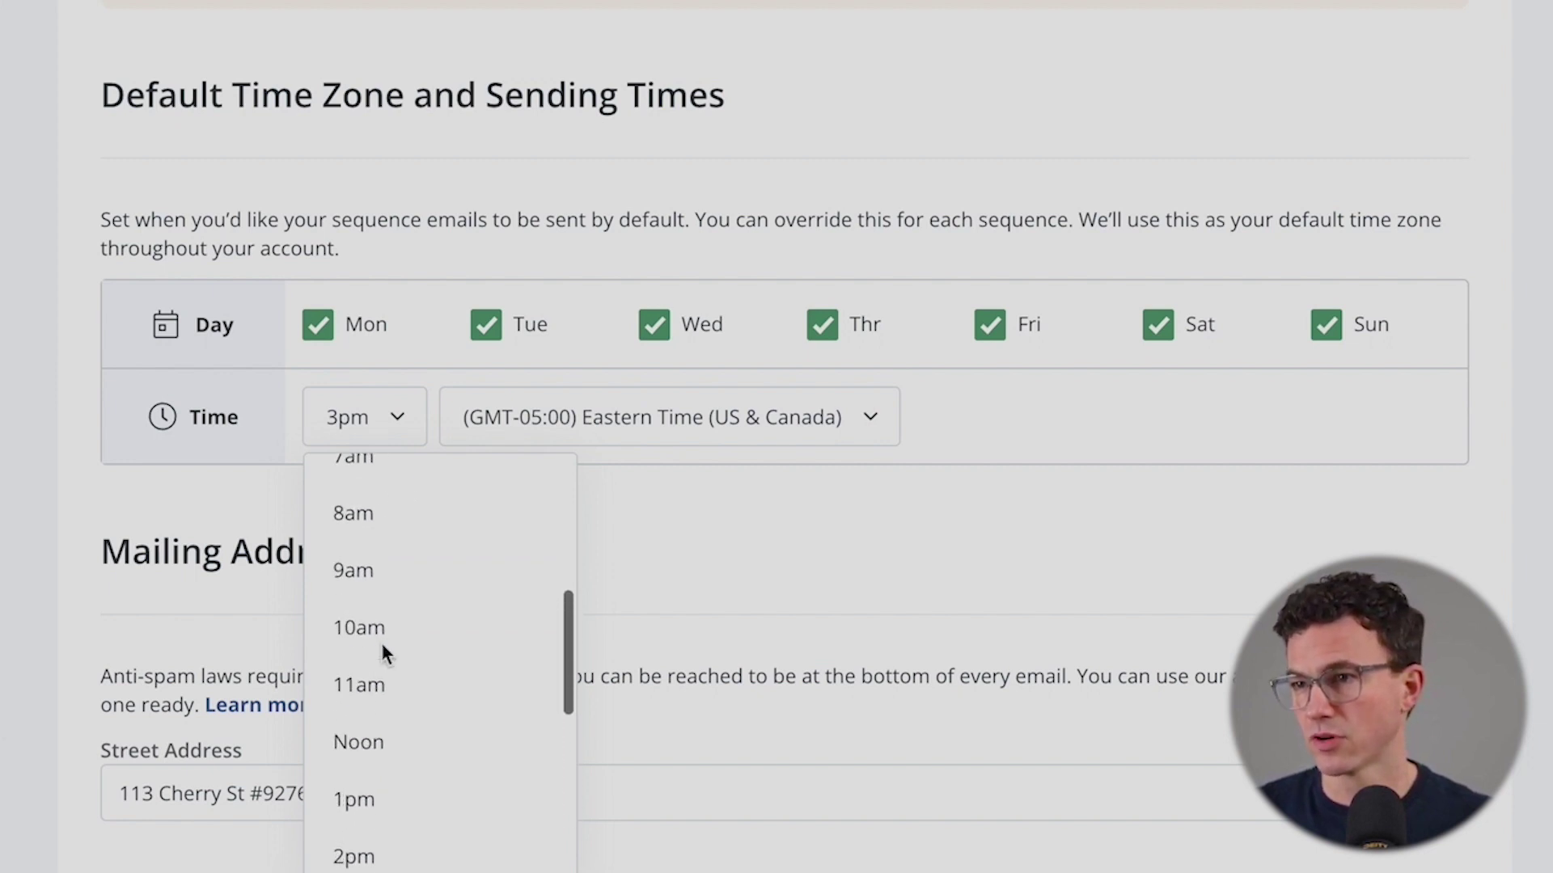
pyautogui.click(393, 665)
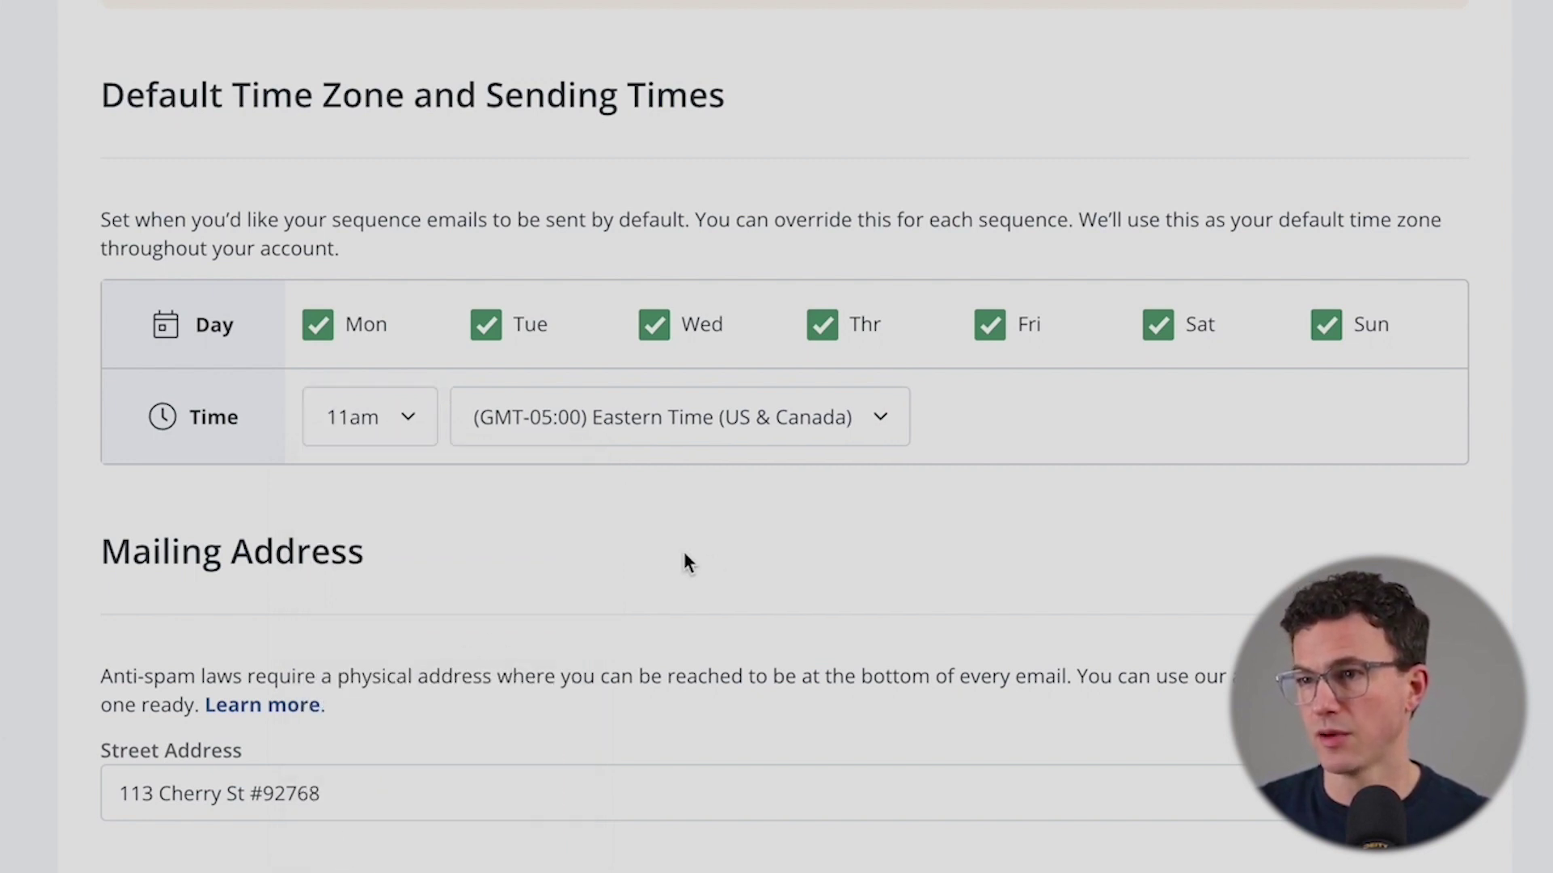
pyautogui.scroll(-3, 683, 558)
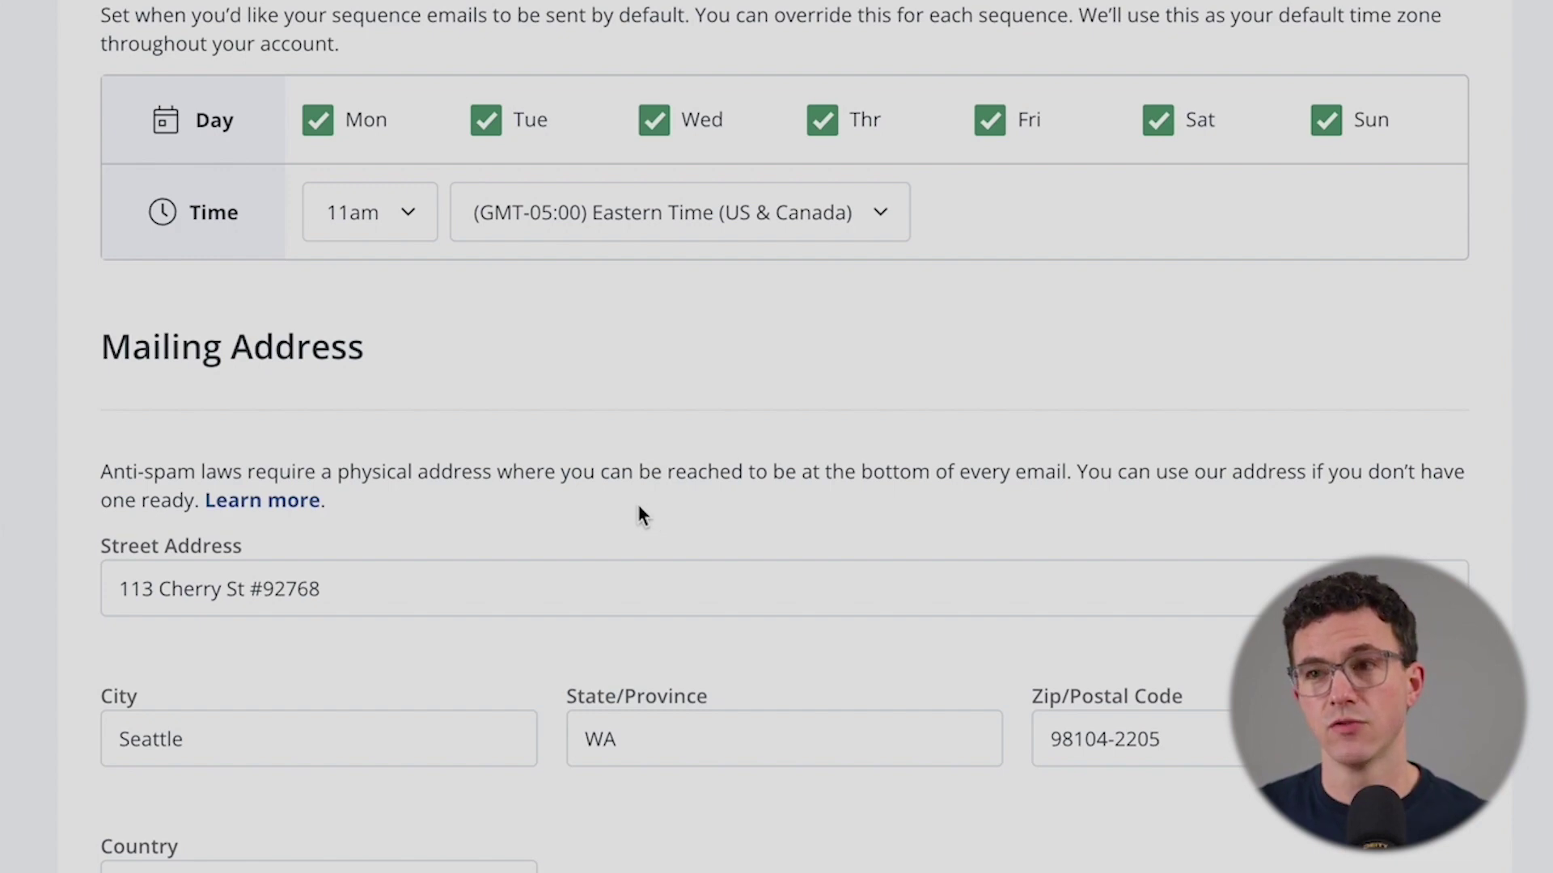
# - Show the GDPR consent page only to EU, UK and Switzerland subscribers
pyautogui.scroll(-2, 639, 508)
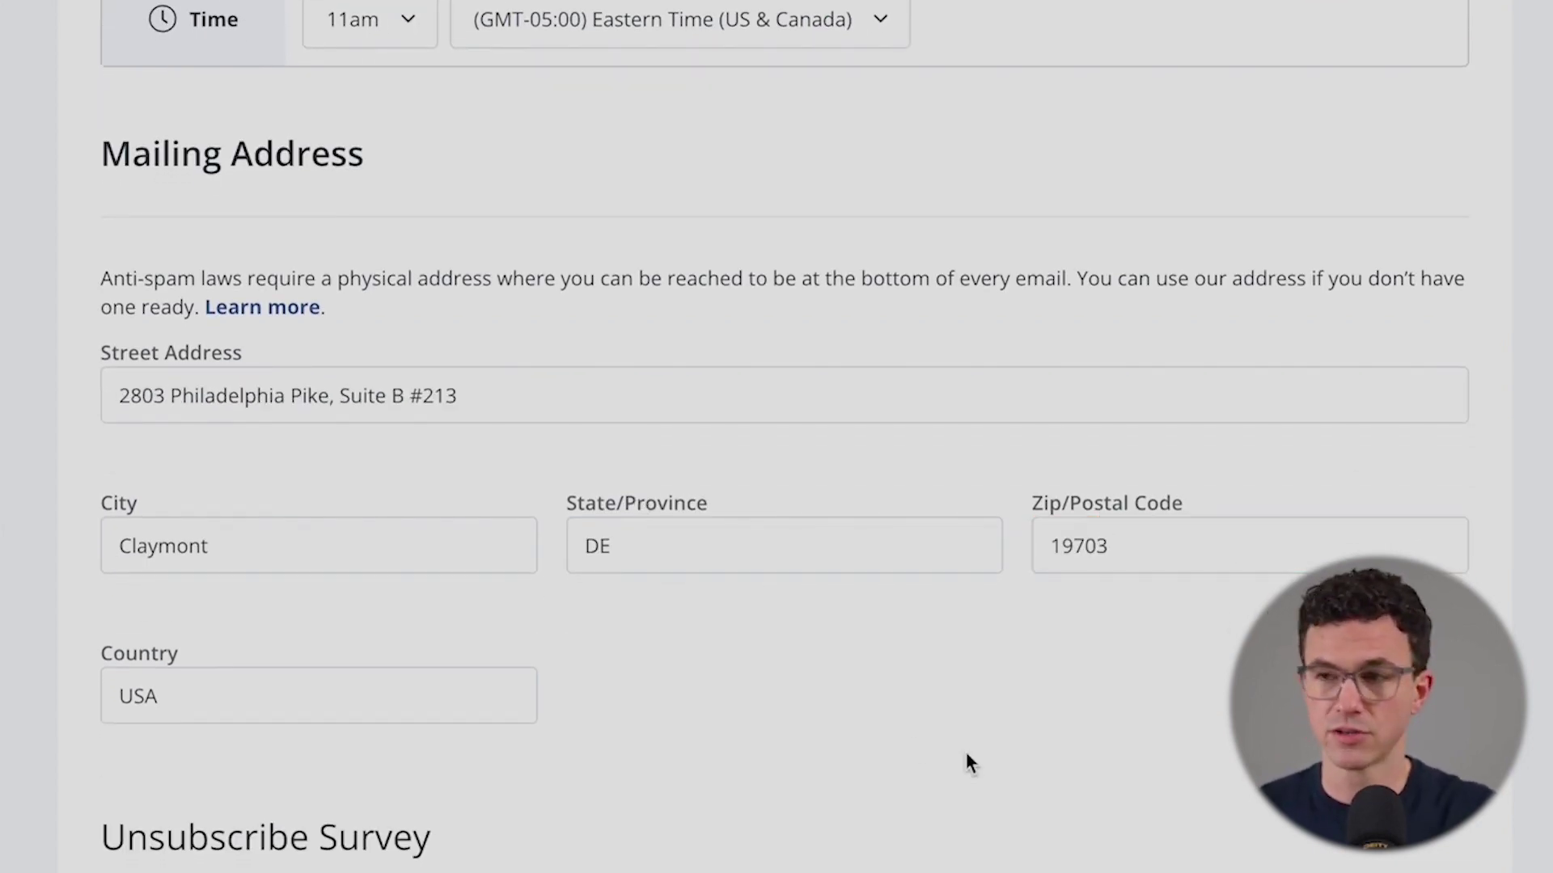
pyautogui.scroll(-6, 700, 650)
pyautogui.scroll(-3, 486, 402)
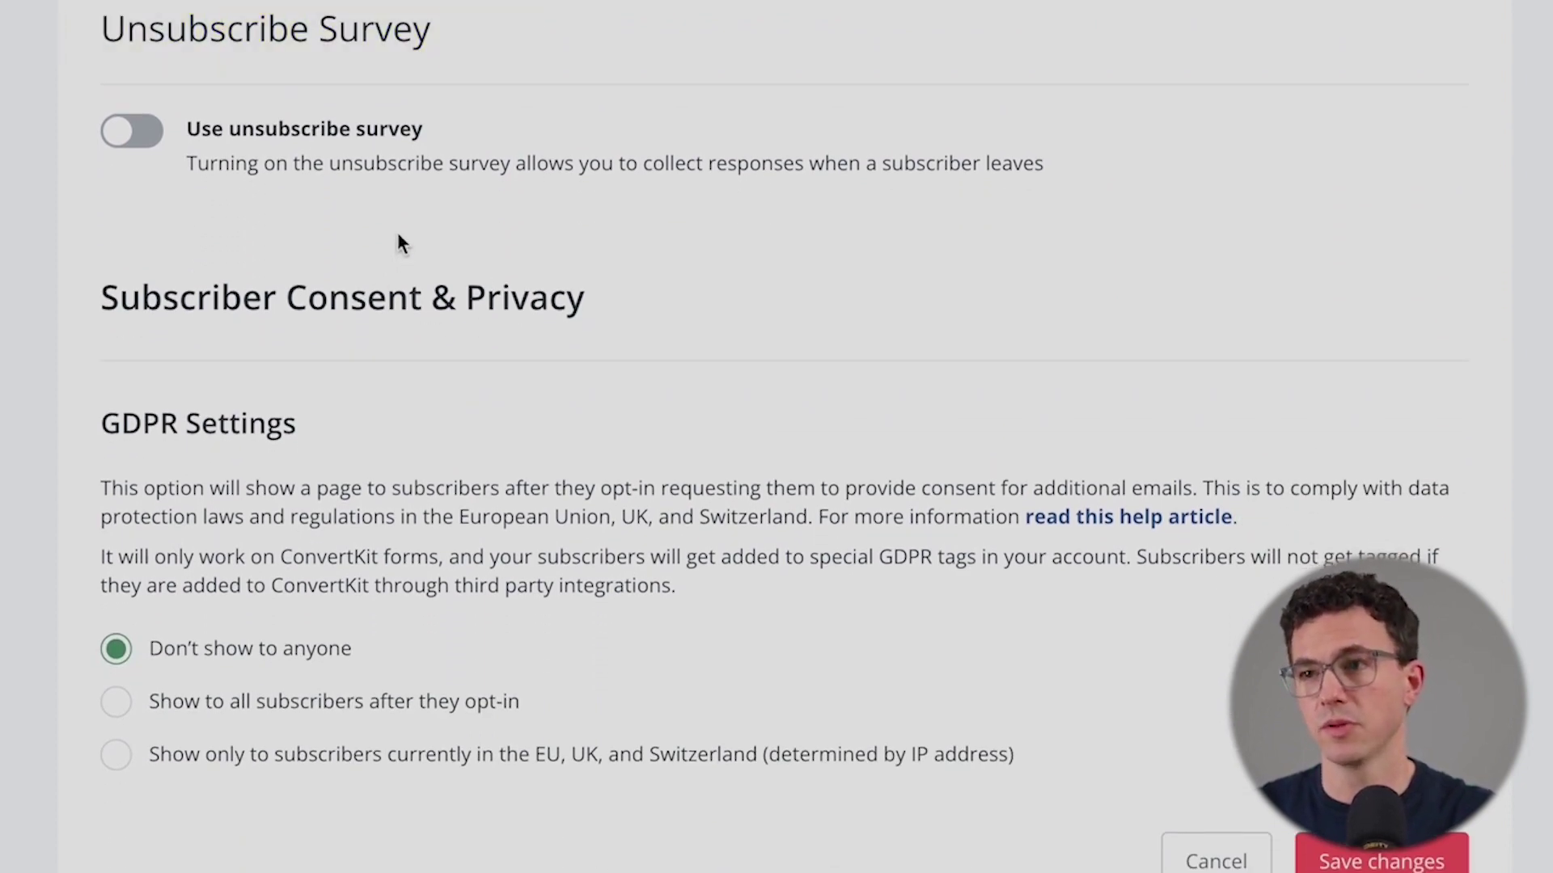
pyautogui.scroll(-1, 398, 234)
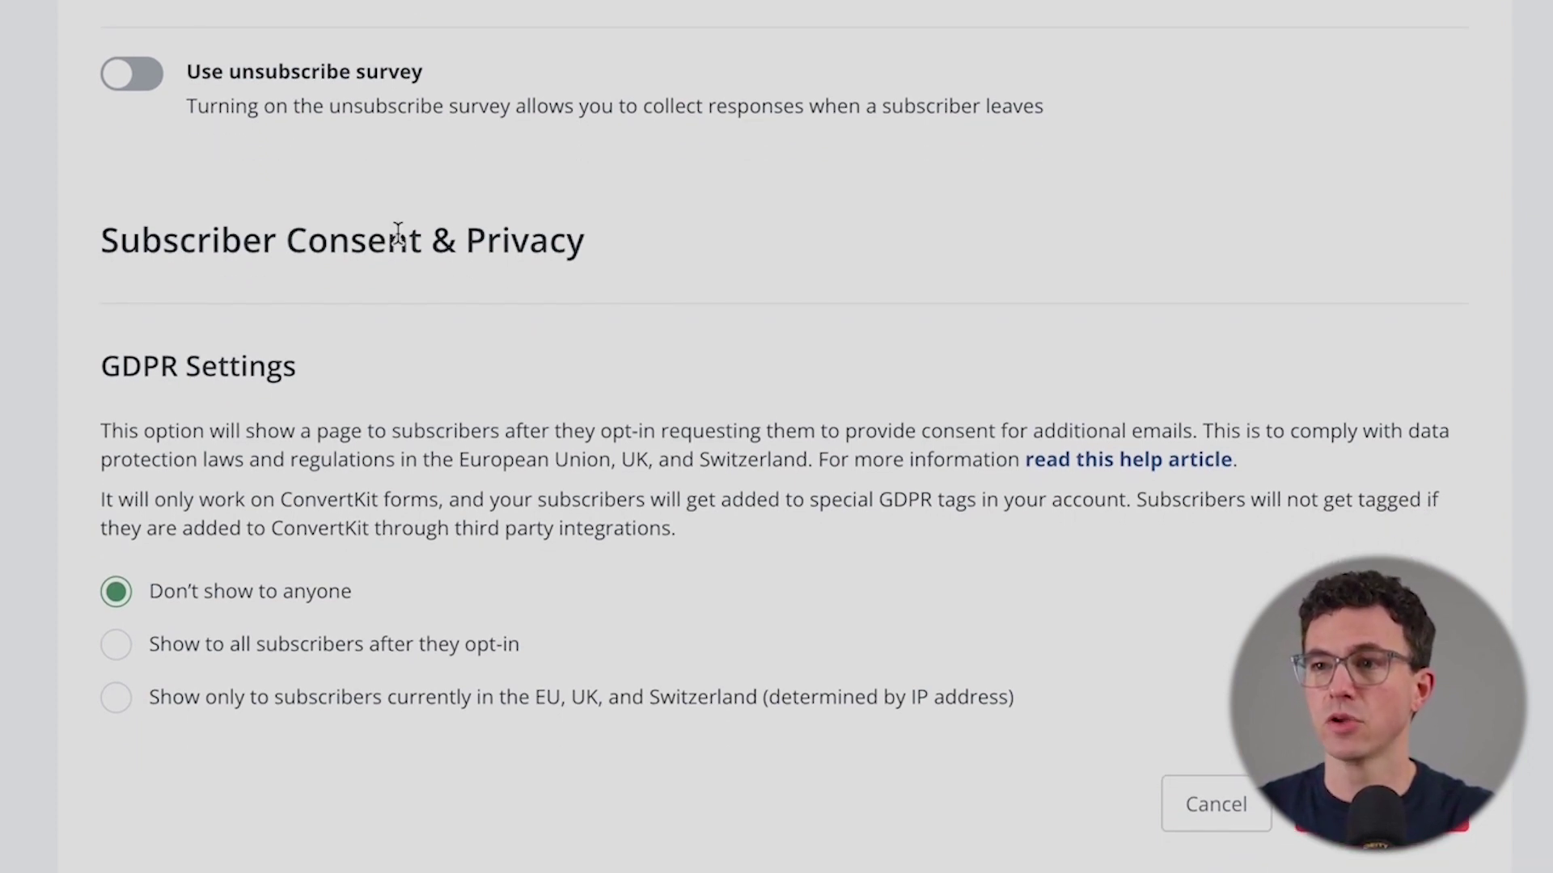
pyautogui.scroll(-1, 224, 605)
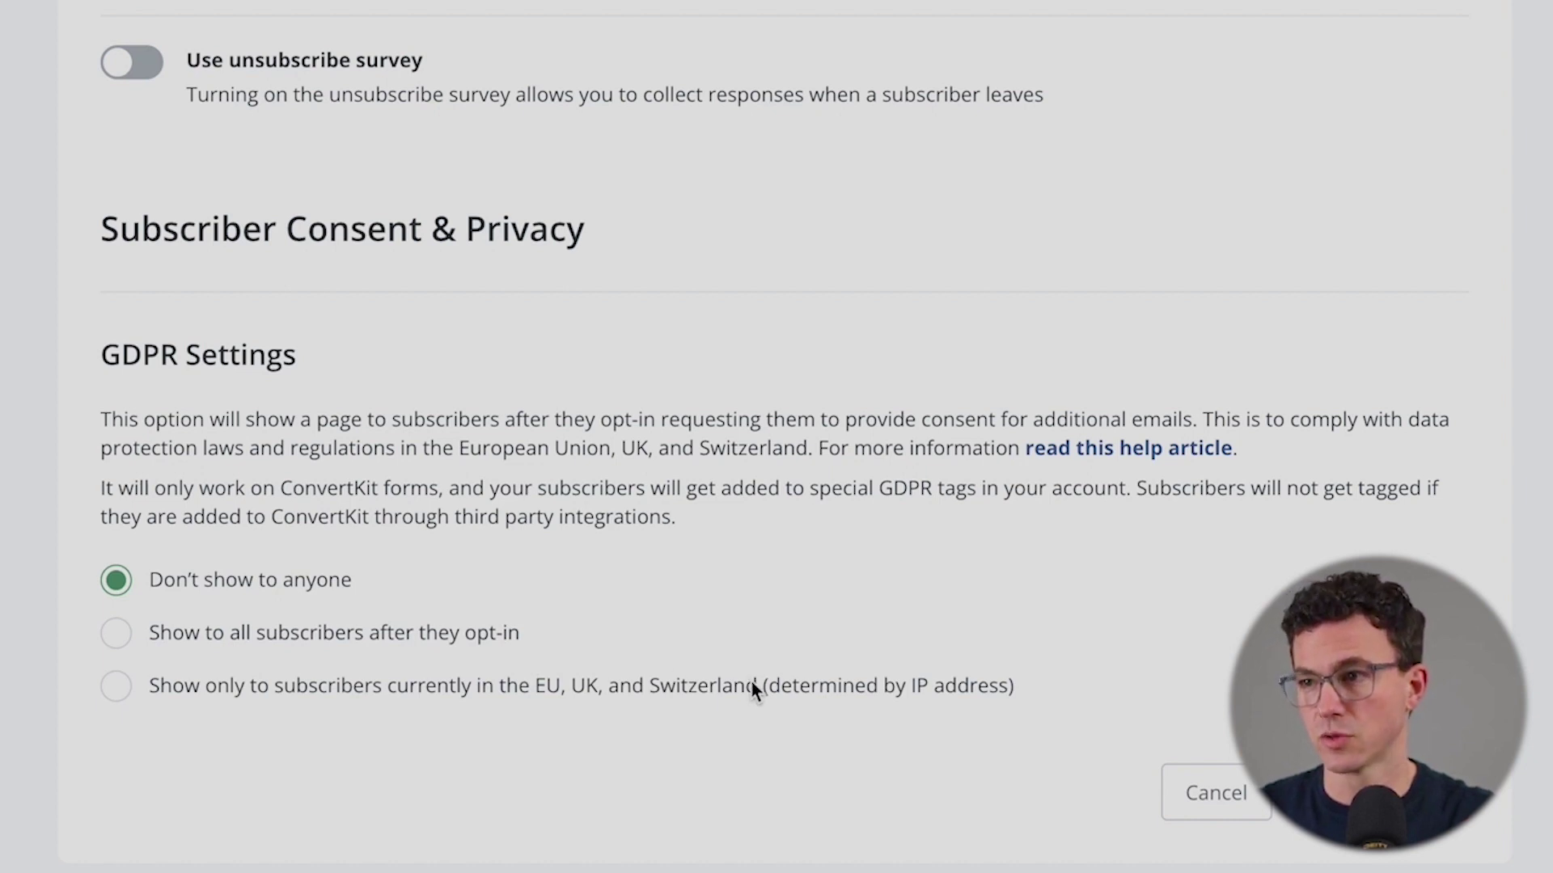
pyautogui.click(121, 692)
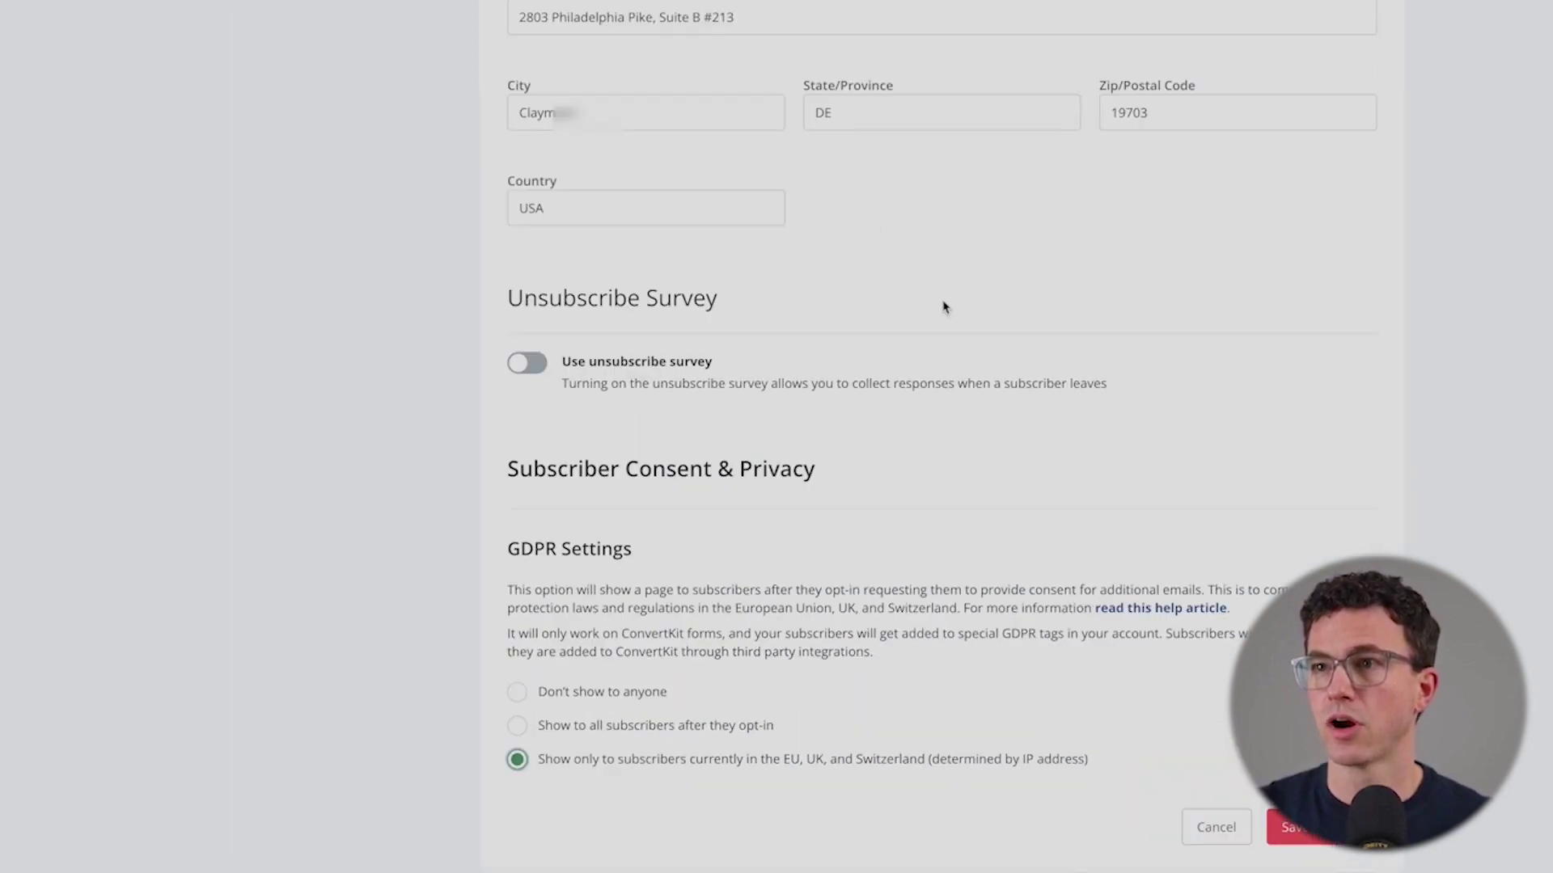
# - Save the updated email settings
pyautogui.scroll(10, 387, 4)
pyautogui.scroll(-12, 387, 4)
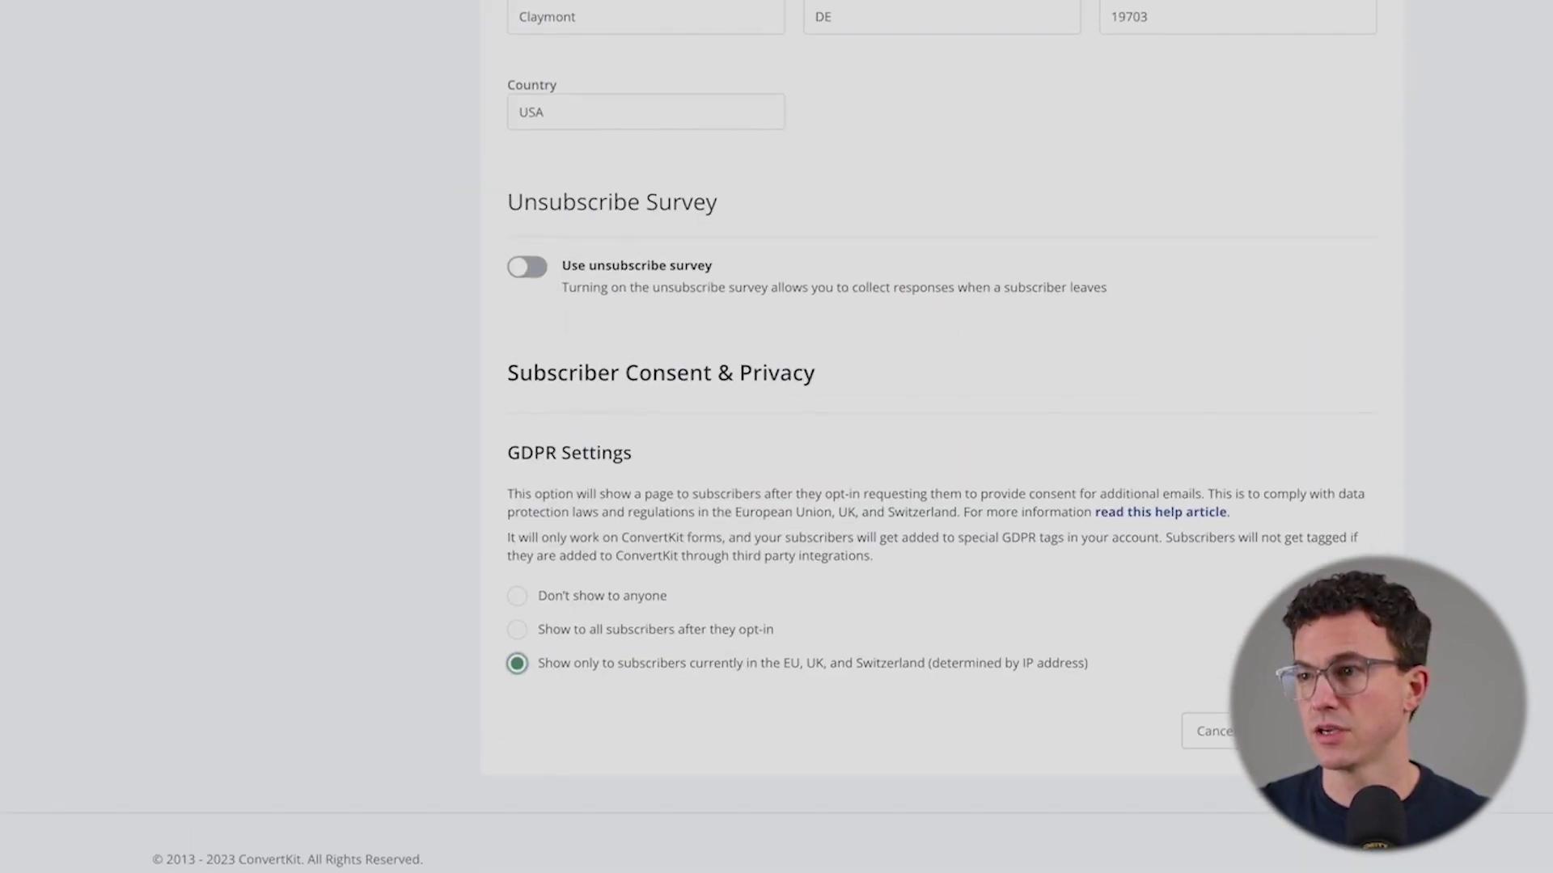
pyautogui.click(1317, 710)
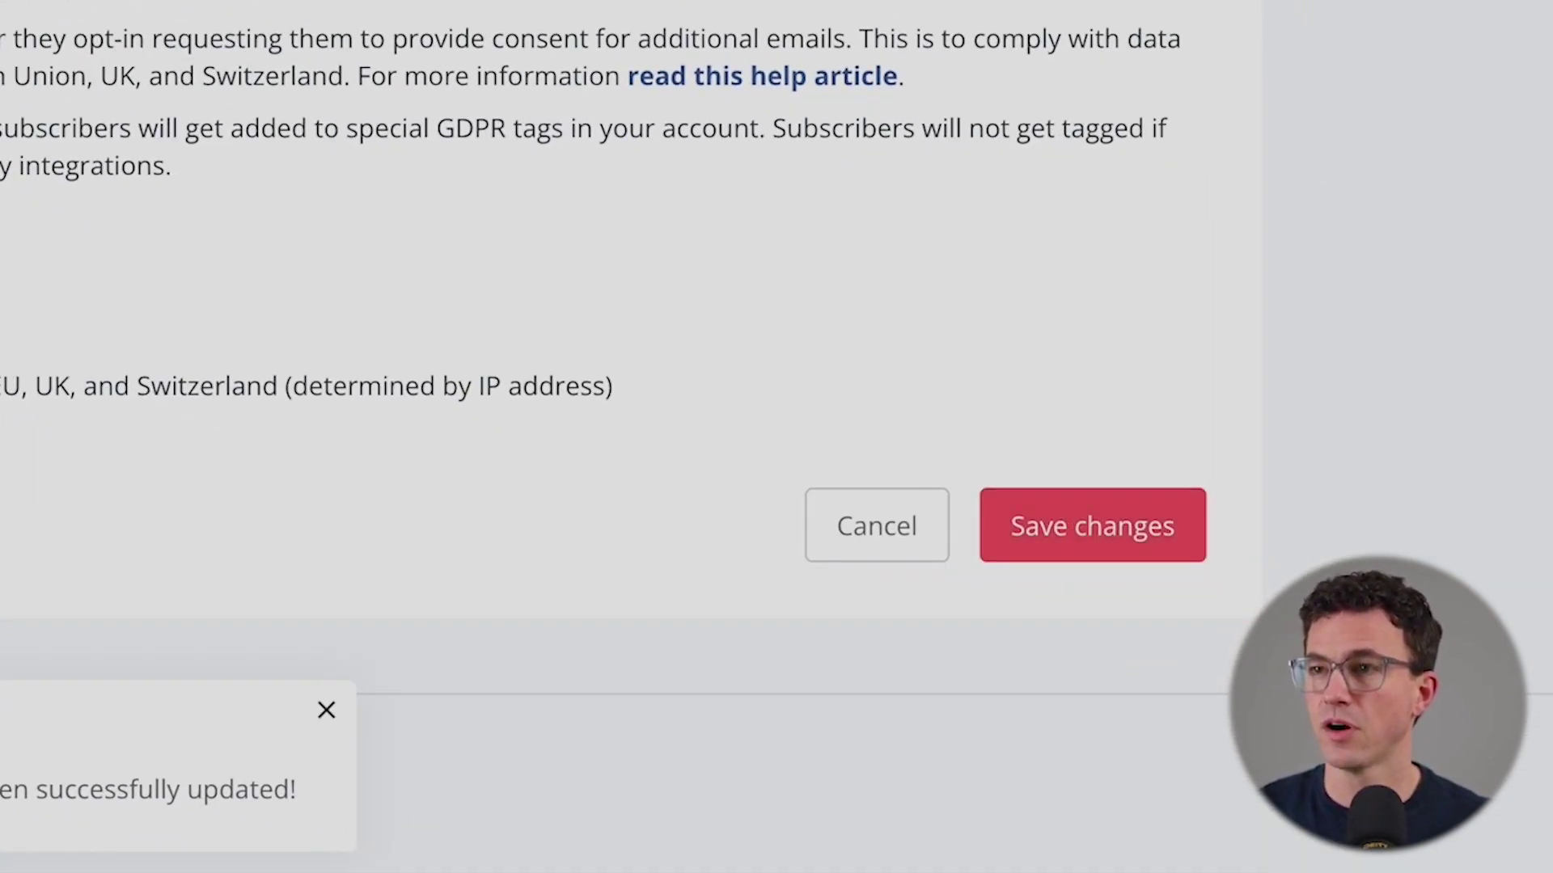
pyautogui.scroll(10, 450, 270)
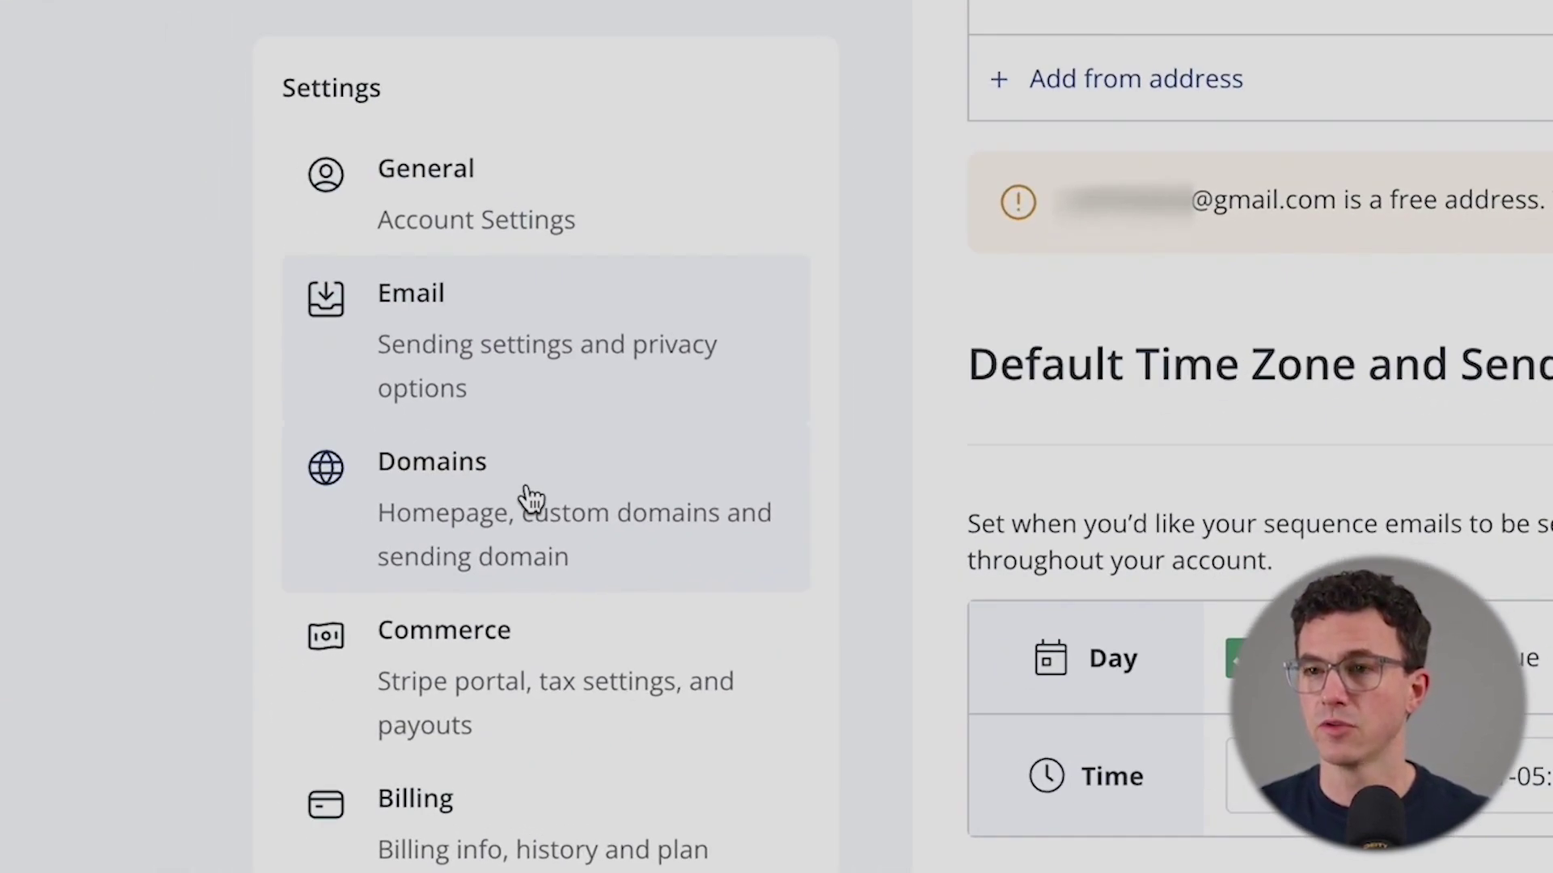
pyautogui.click(531, 497)
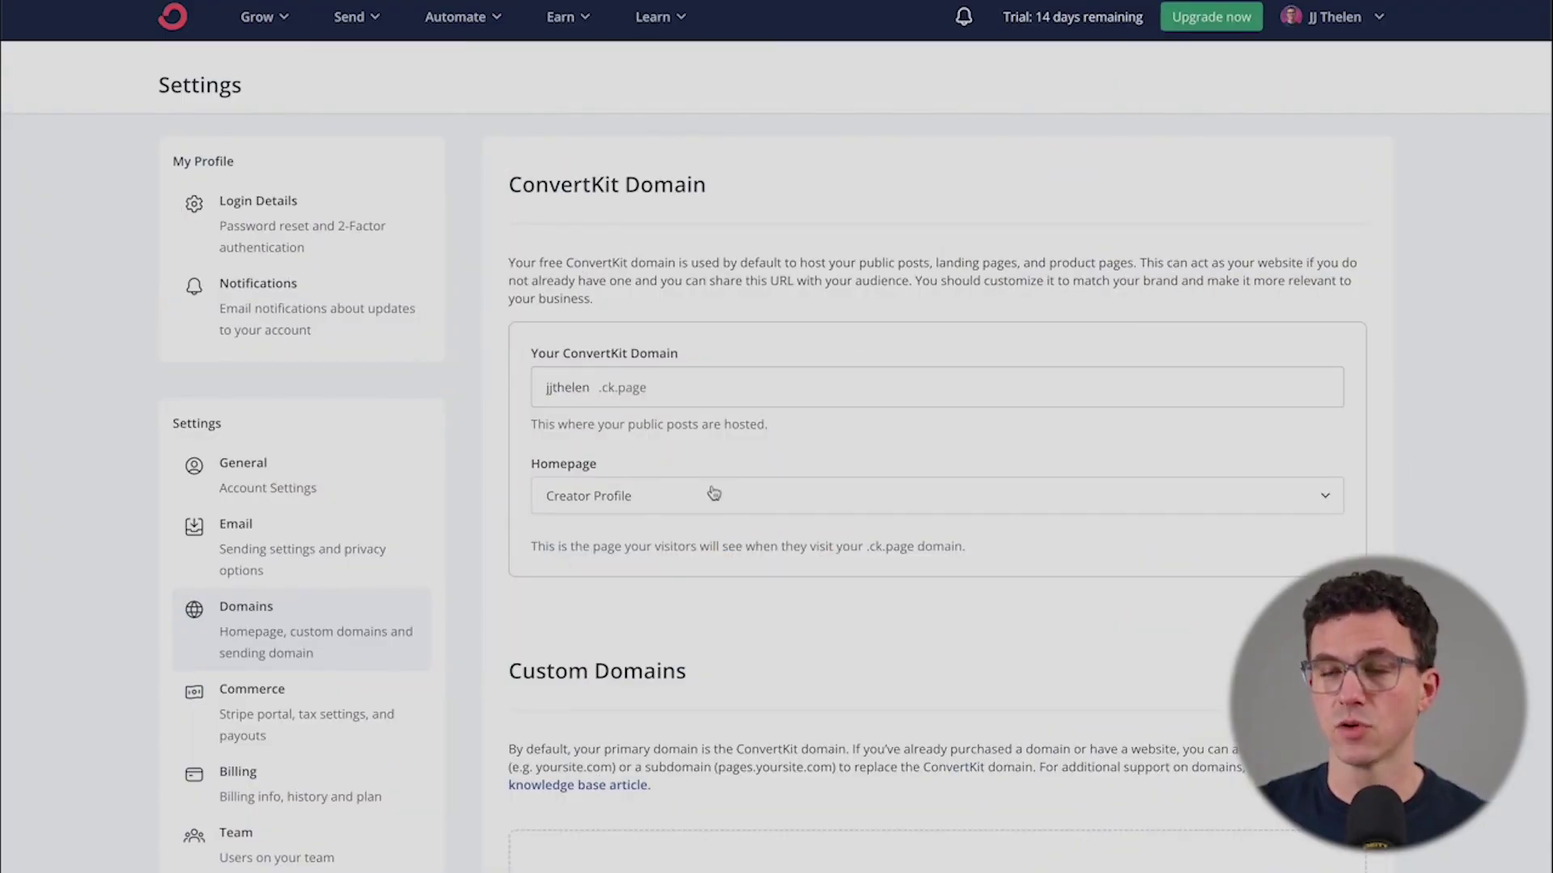
# - Review the Custom Domains and Verified Sending Domain sections, highlighting the 5,000 messages per month requirement
pyautogui.scroll(-1, 731, 547)
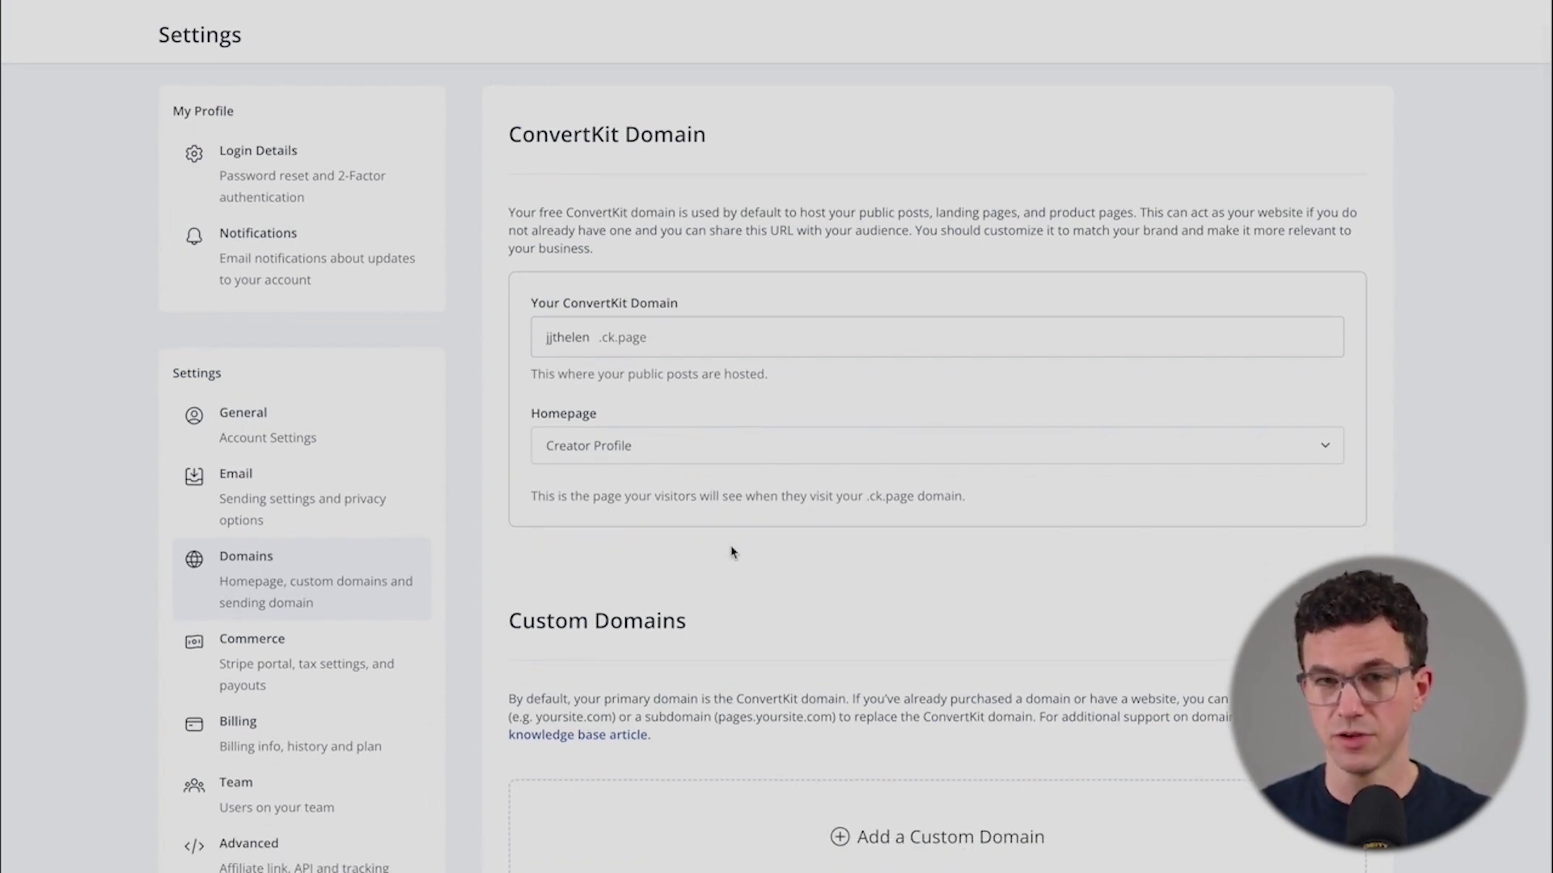
pyautogui.scroll(-3, 732, 552)
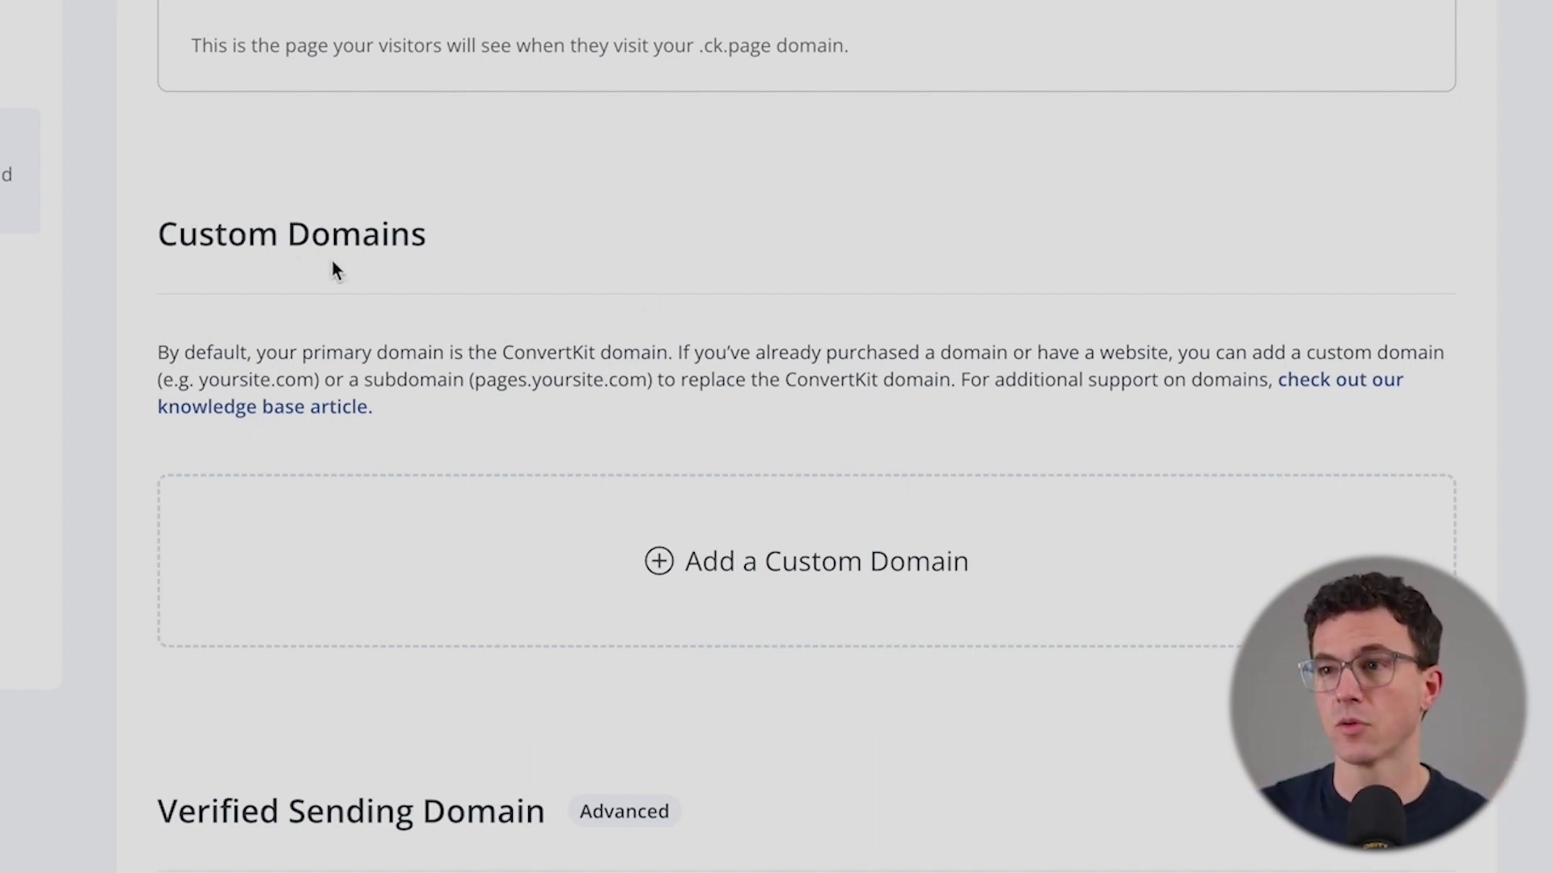
pyautogui.scroll(-3, 742, 499)
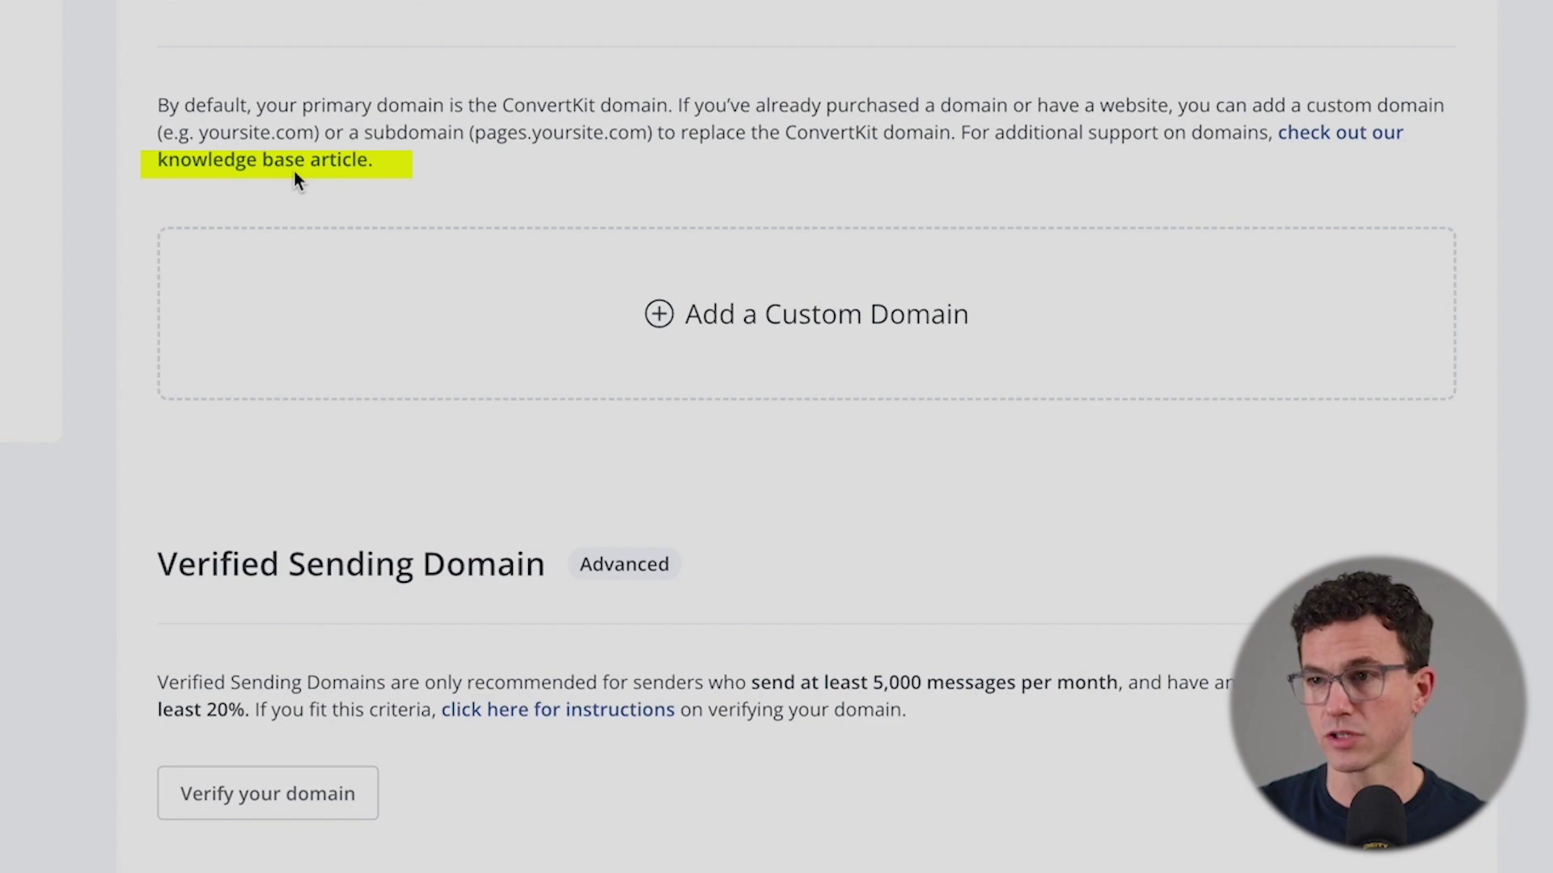
pyautogui.scroll(-5, 294, 172)
pyautogui.scroll(2, 165, 600)
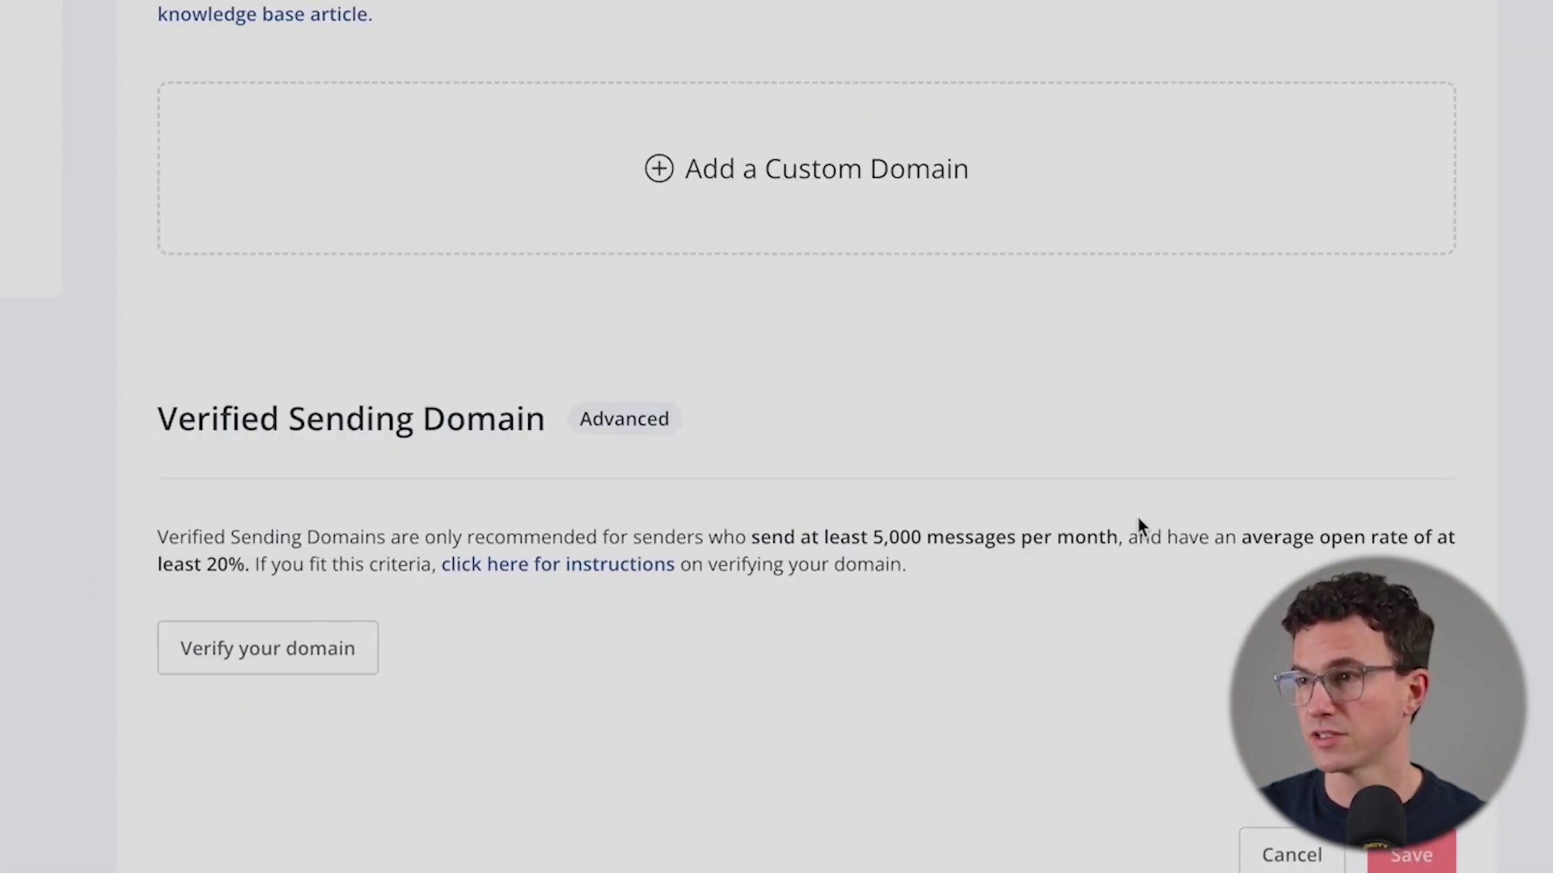
pyautogui.moveTo(860, 537); pyautogui.dragTo(1021, 539)
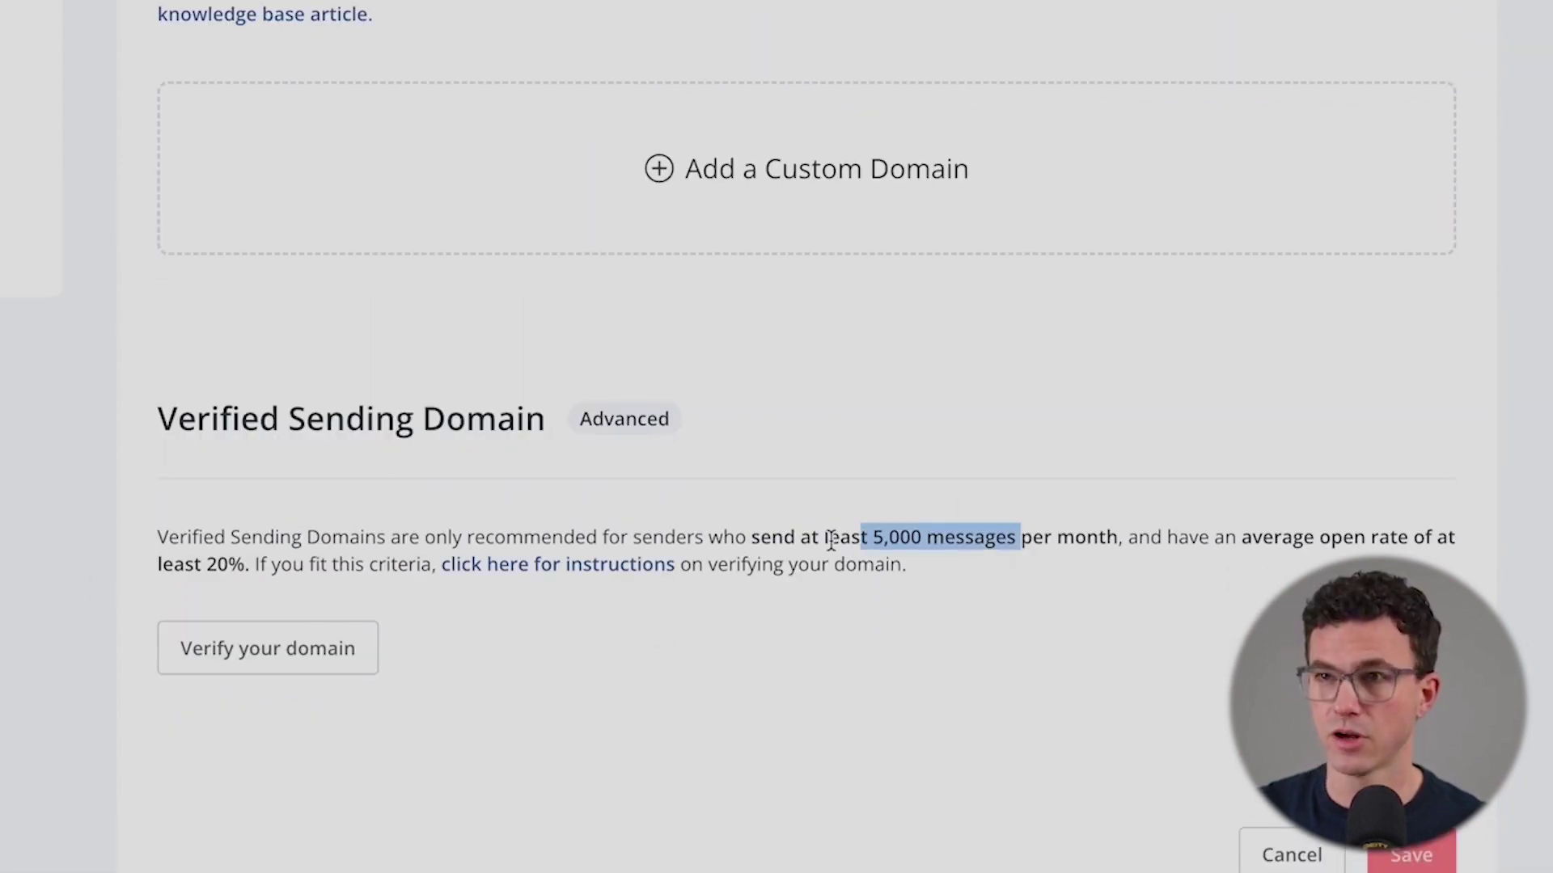
pyautogui.scroll(6, 831, 540)
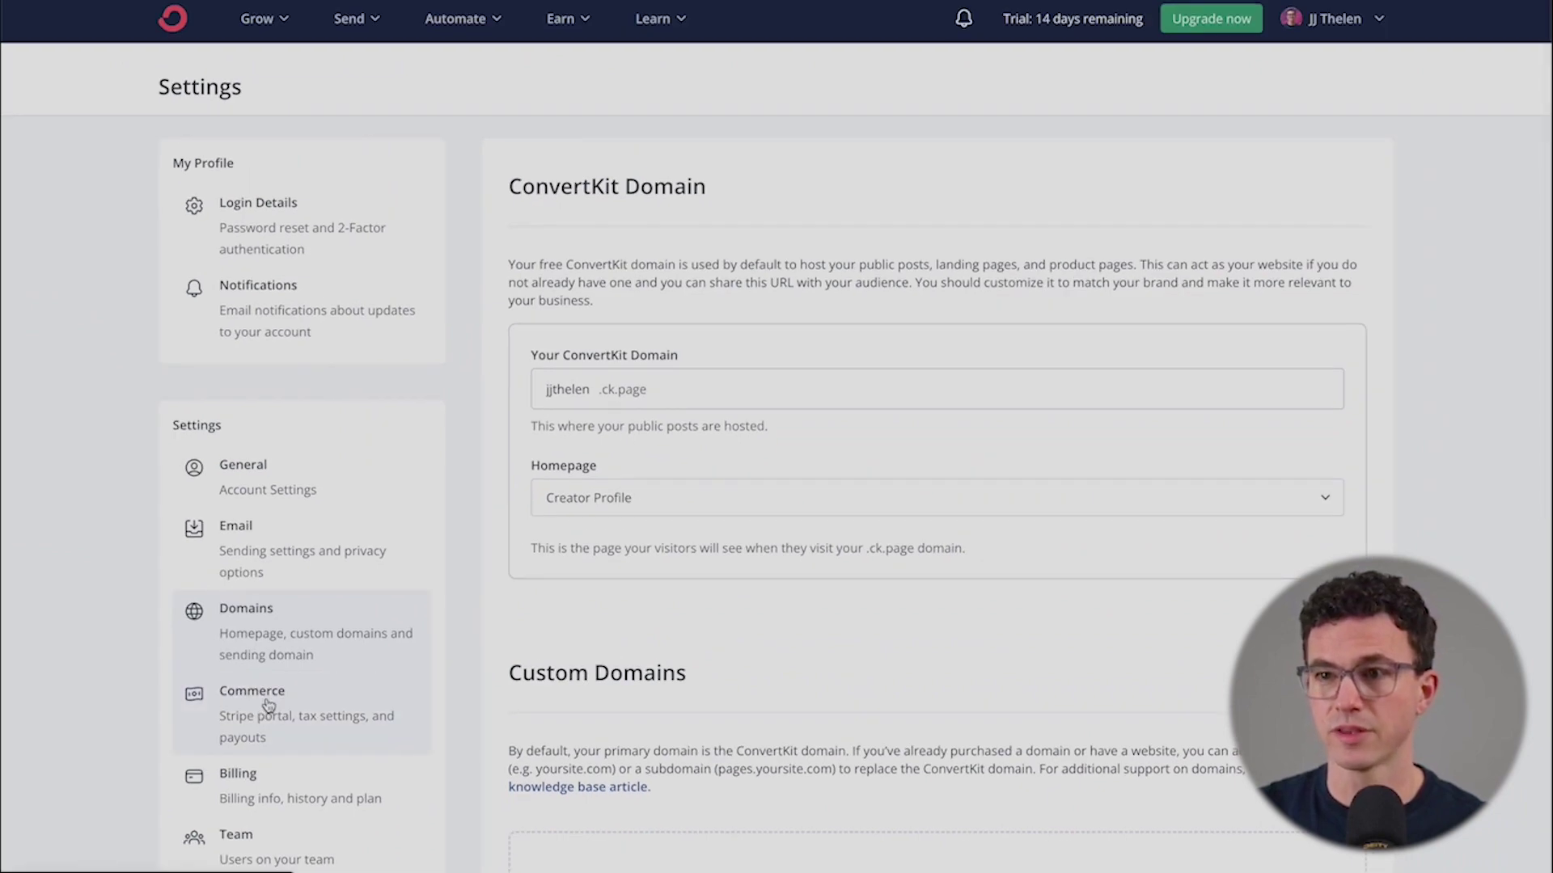
pyautogui.click(310, 616)
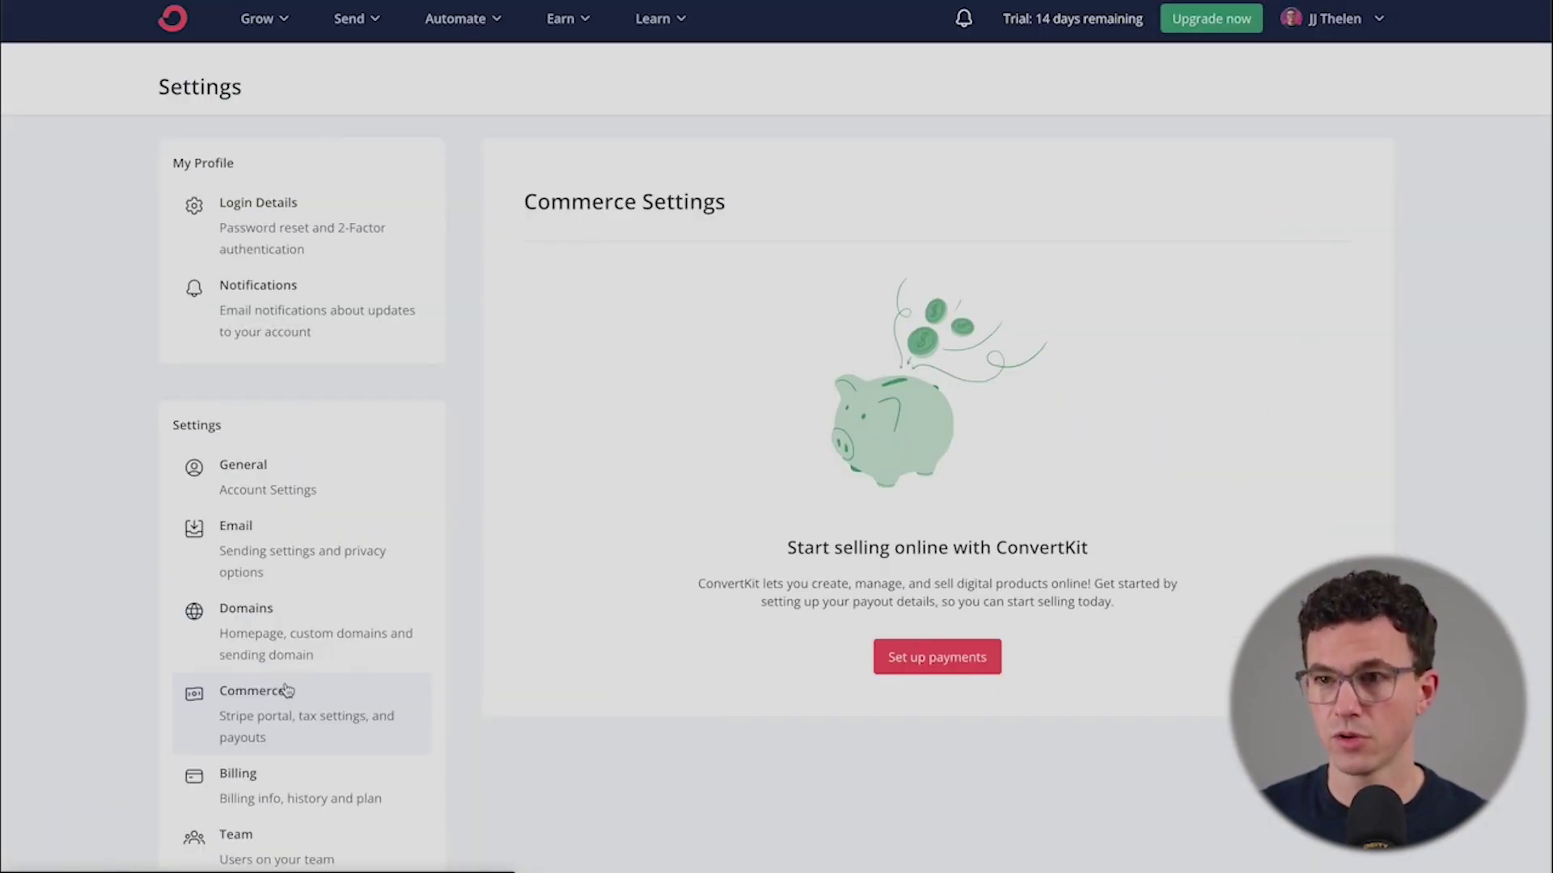
# - Look over the Commerce settings, then view the Billing page showing the Creator Plan trial
pyautogui.scroll(-2, 288, 690)
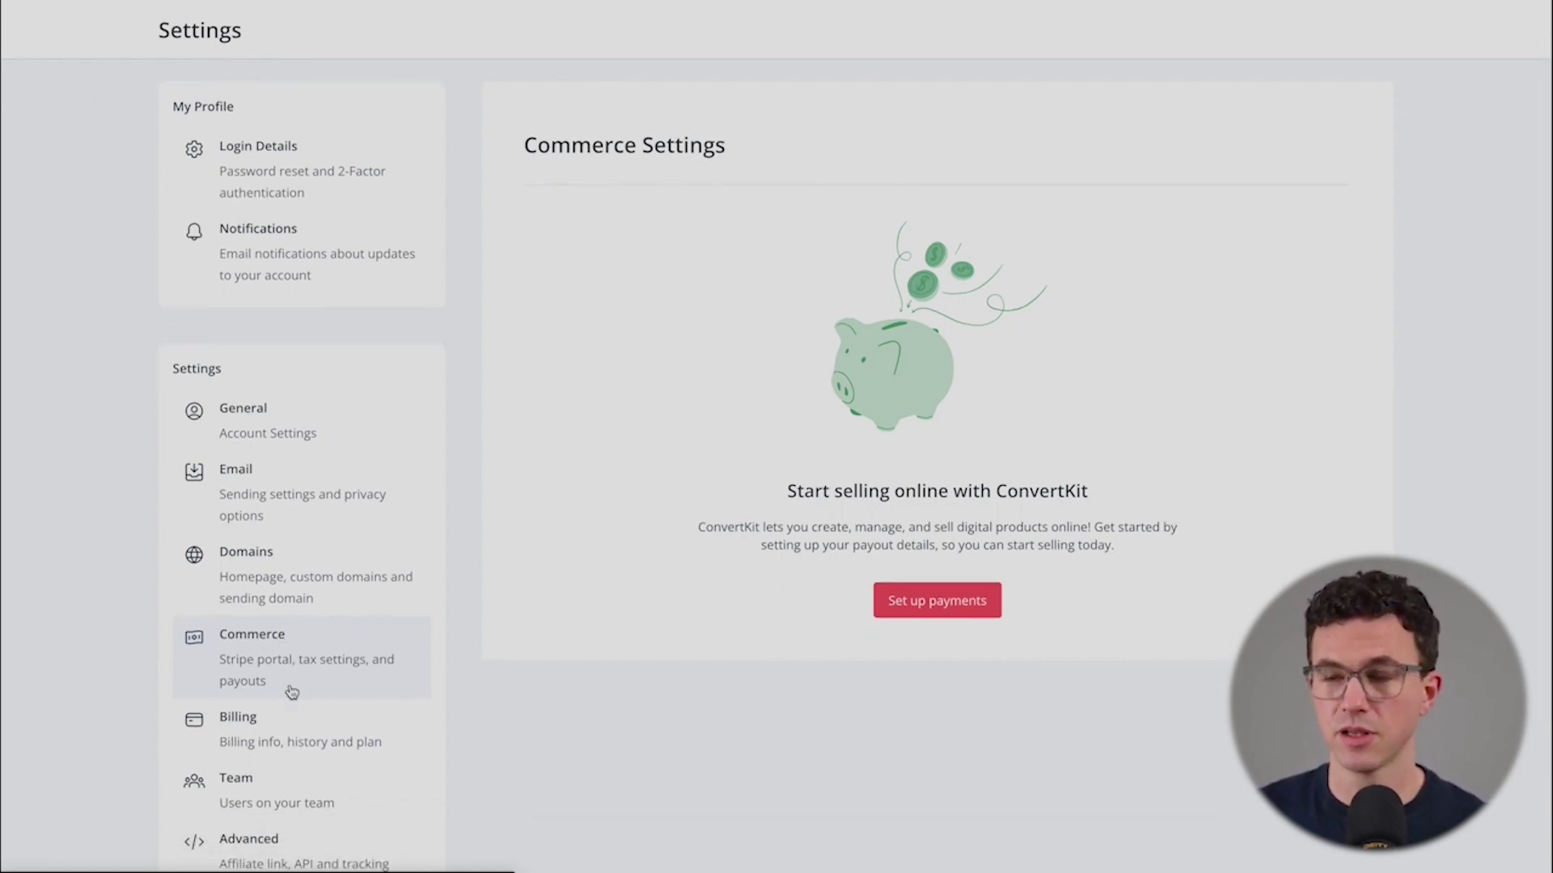
pyautogui.scroll(-1, 292, 692)
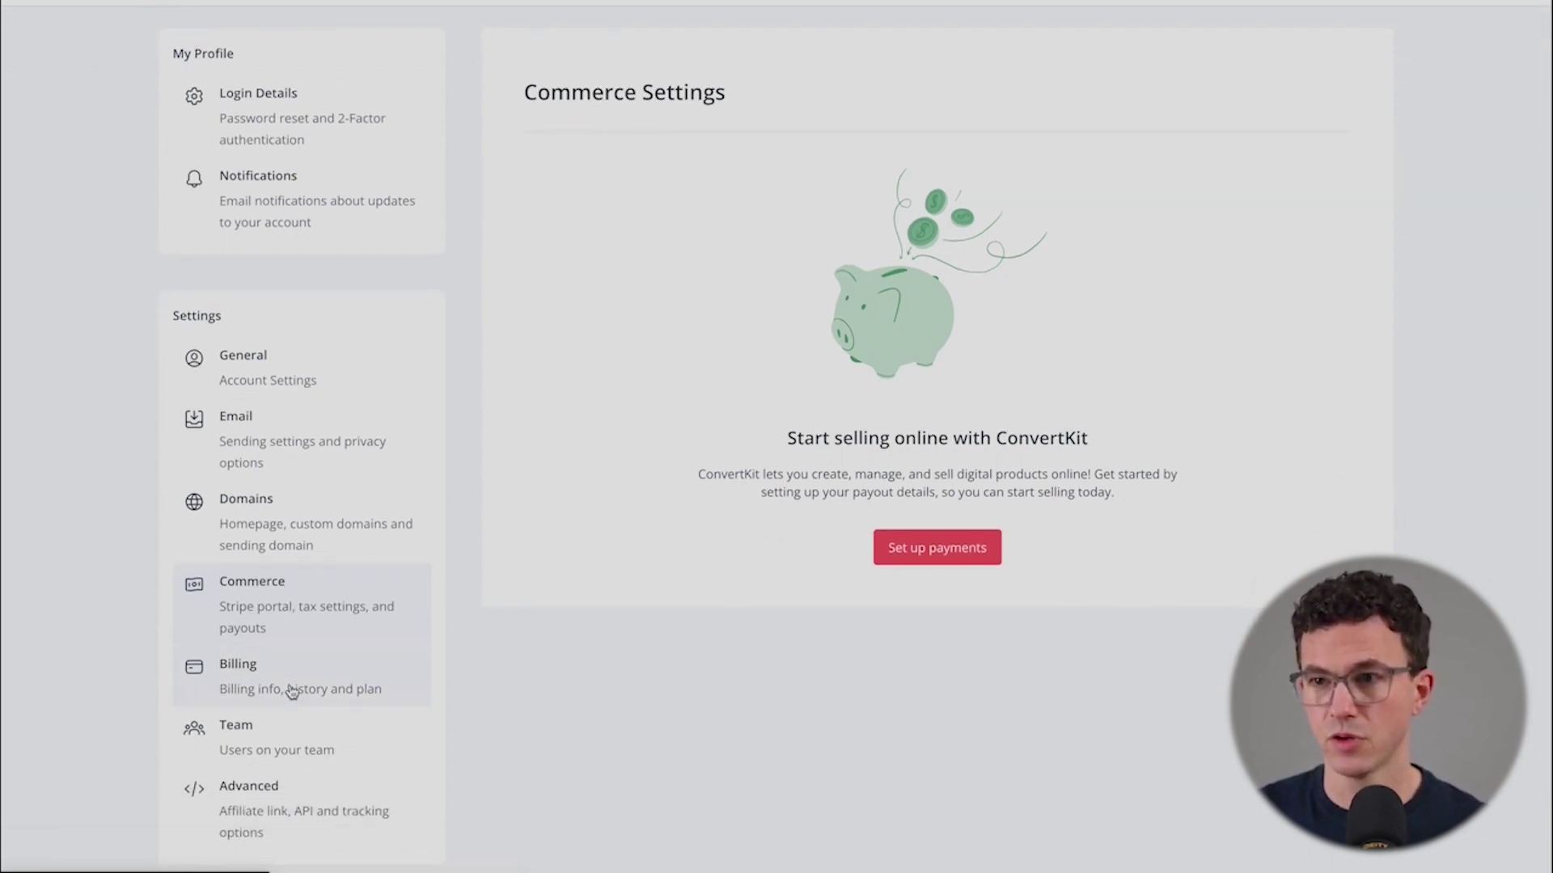
pyautogui.click(292, 690)
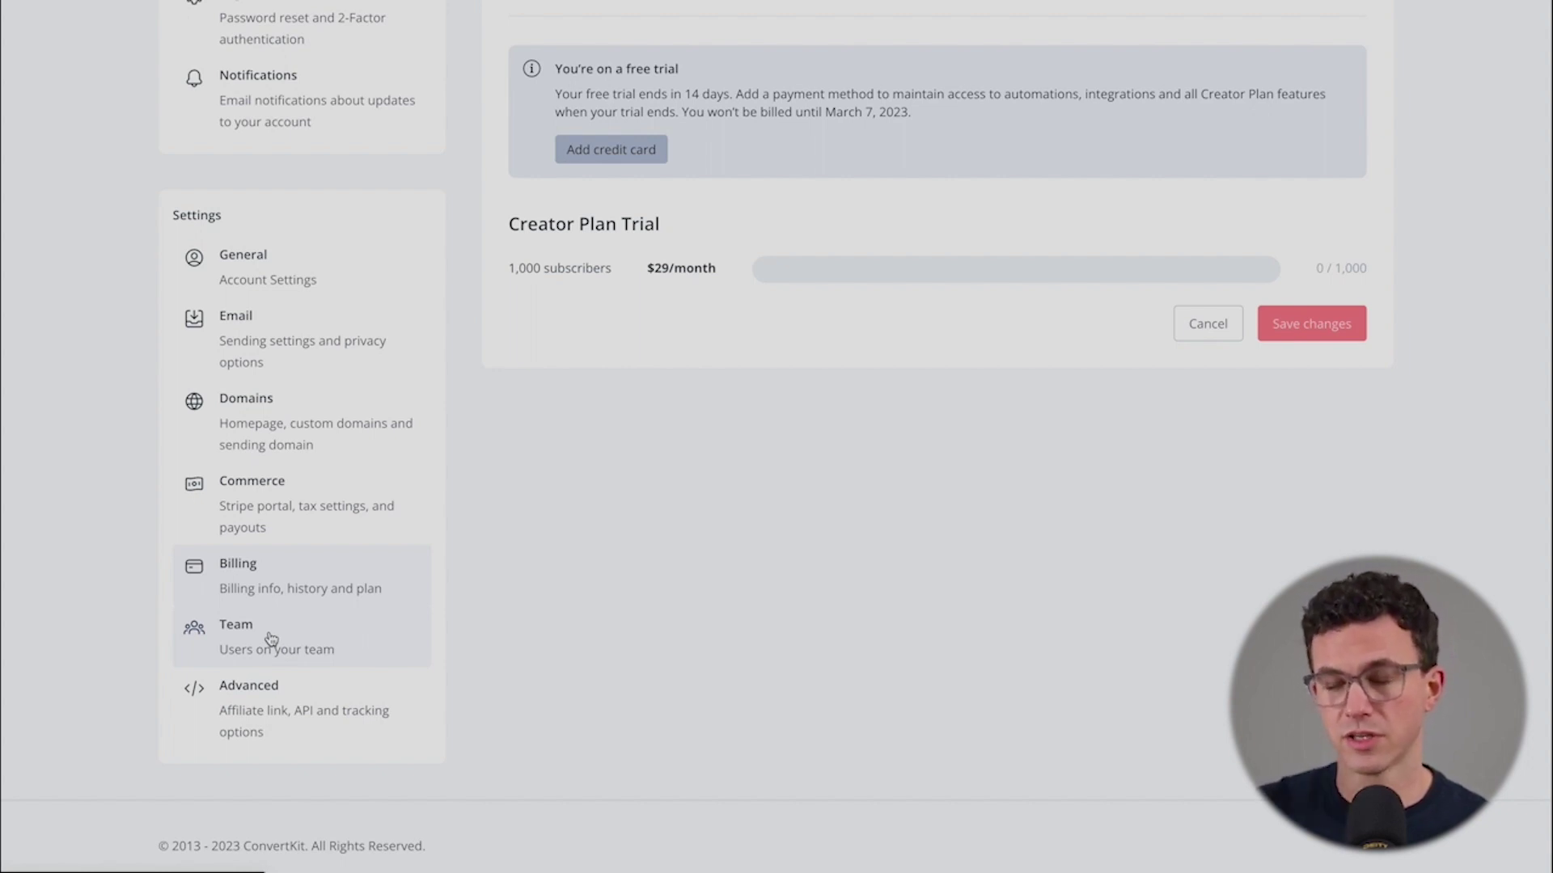
pyautogui.click(301, 715)
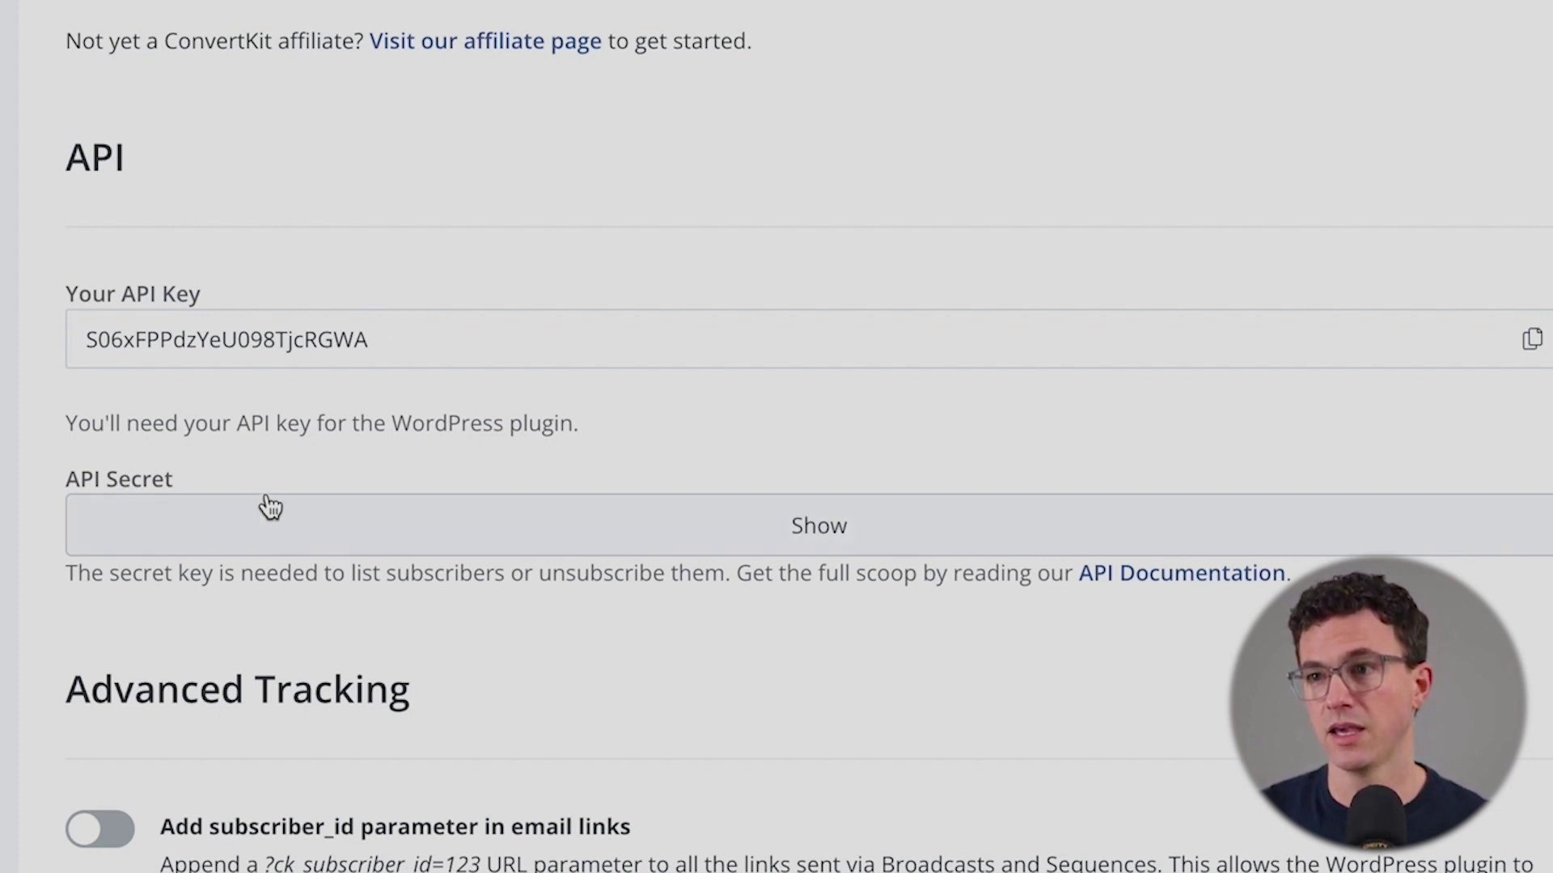
# - Save the Advanced settings with automatic UTM parameters appended to email links
pyautogui.scroll(-6, 444, 524)
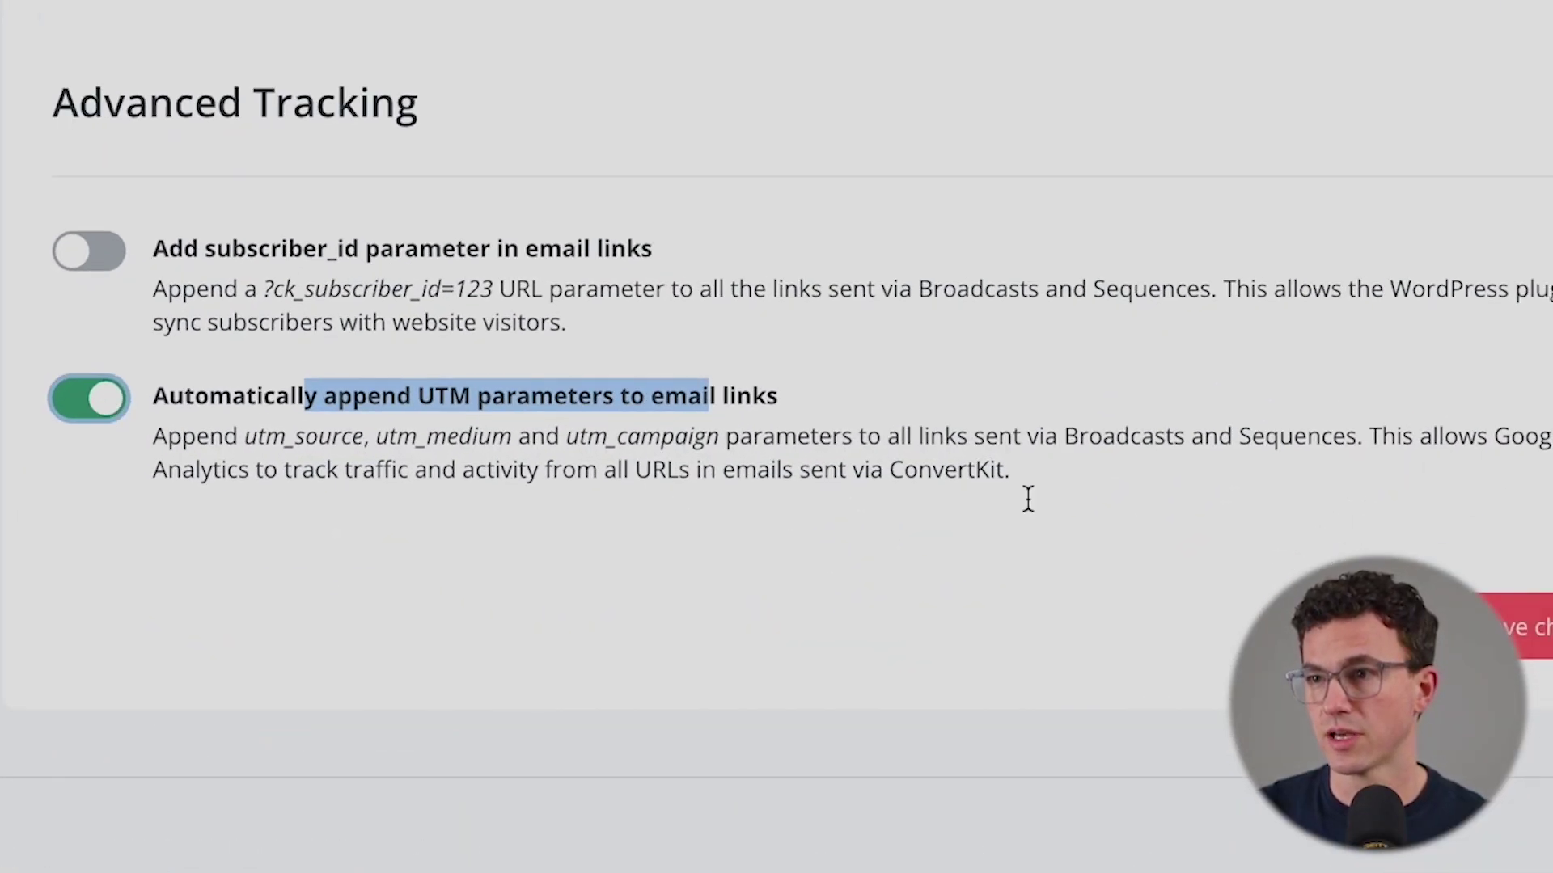
pyautogui.click(1376, 617)
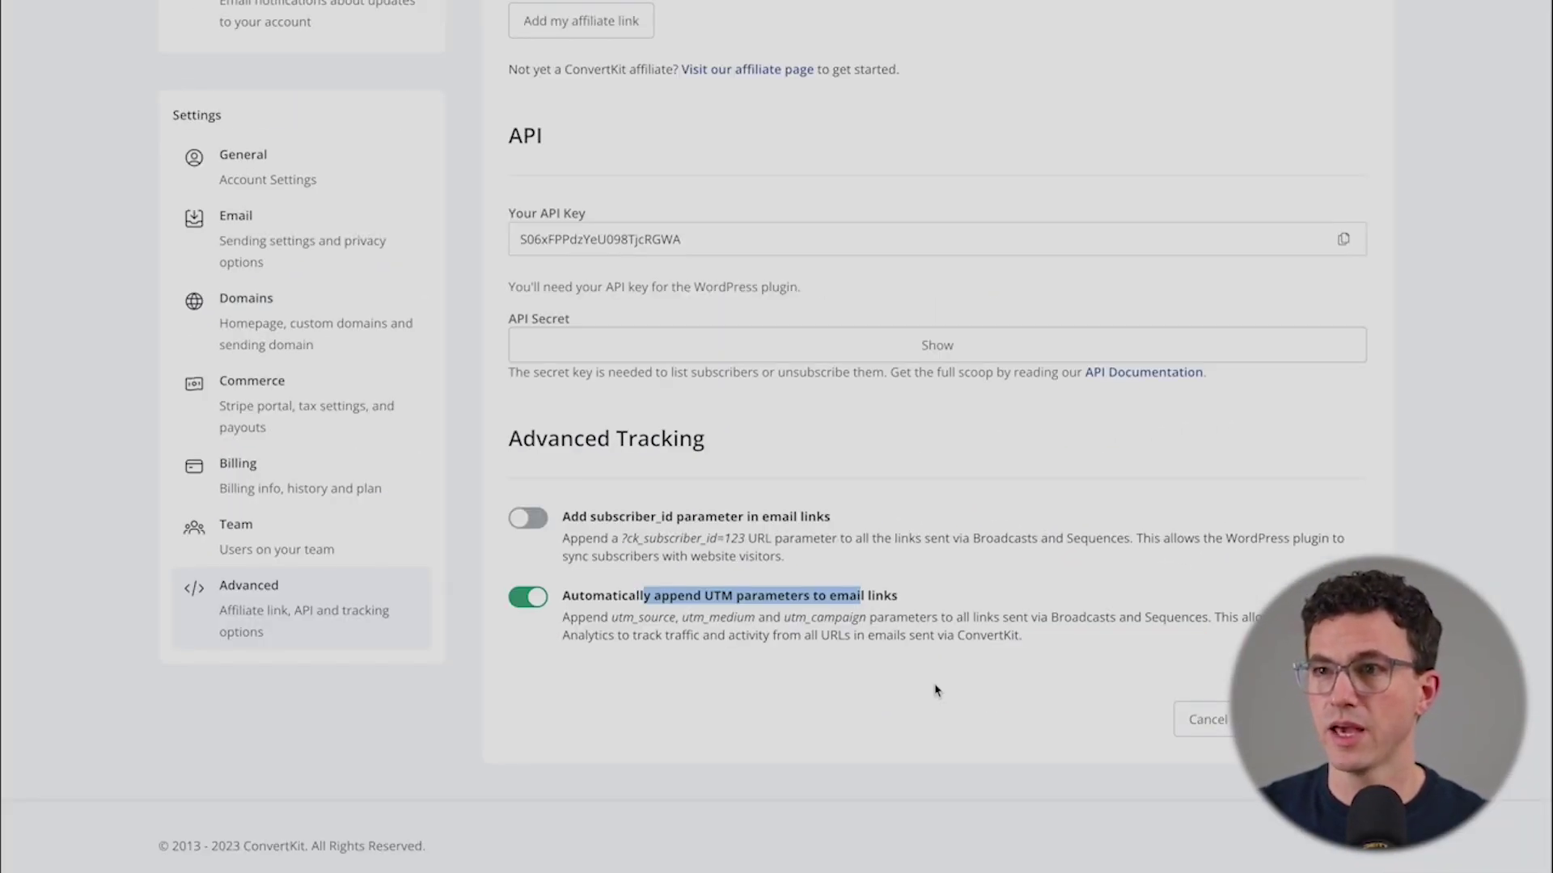
pyautogui.scroll(4, 935, 690)
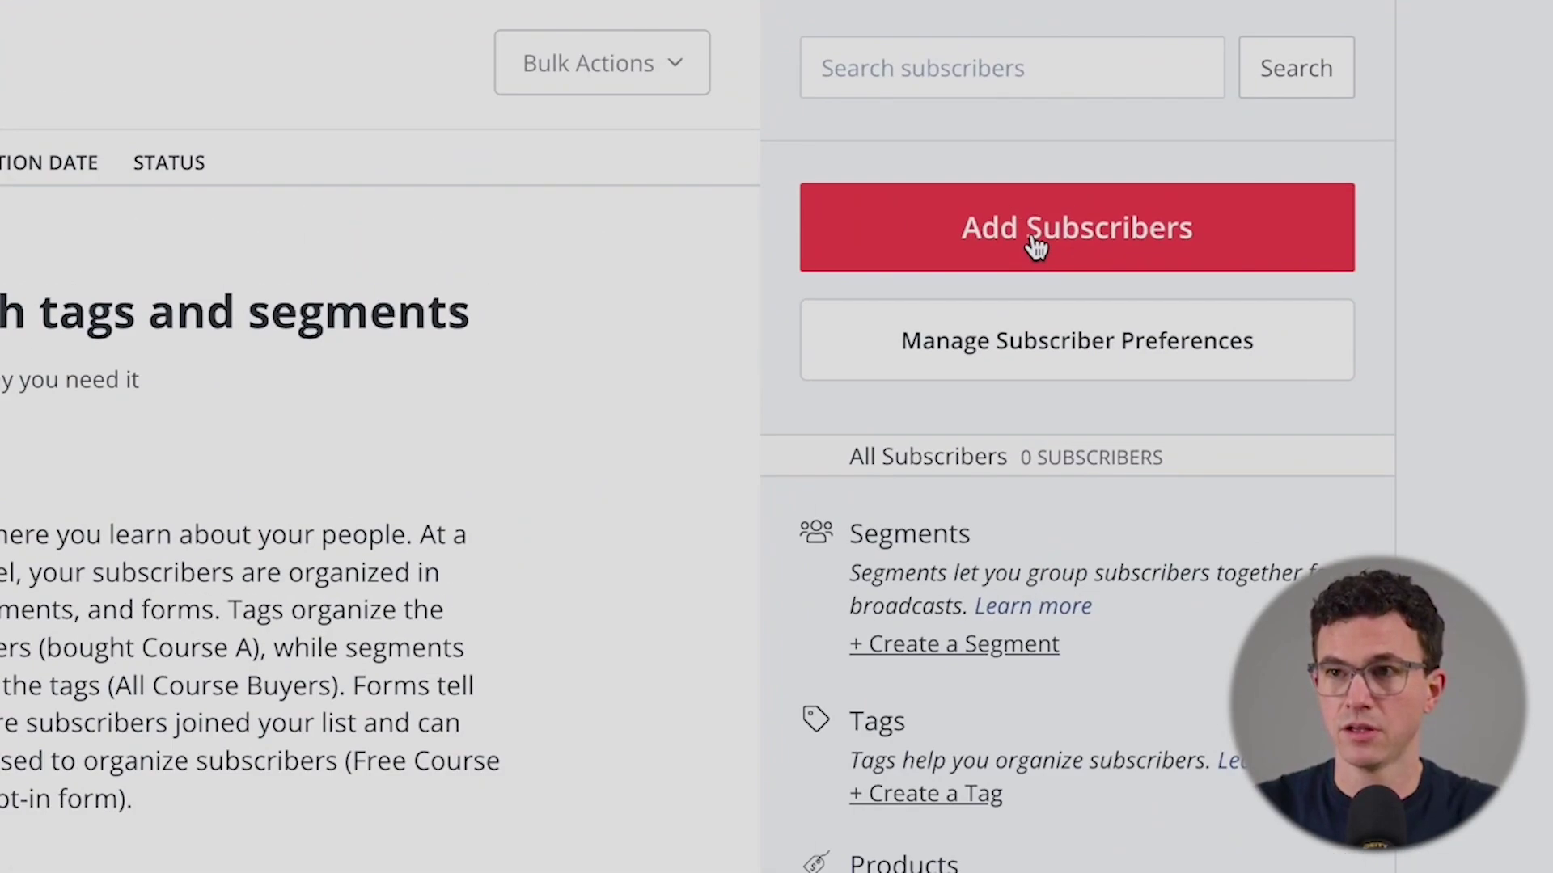
# - Add a subscriber with a first name and email address, keeping the YouTube tag
pyautogui.click(1036, 246)
pyautogui.write('Laura')
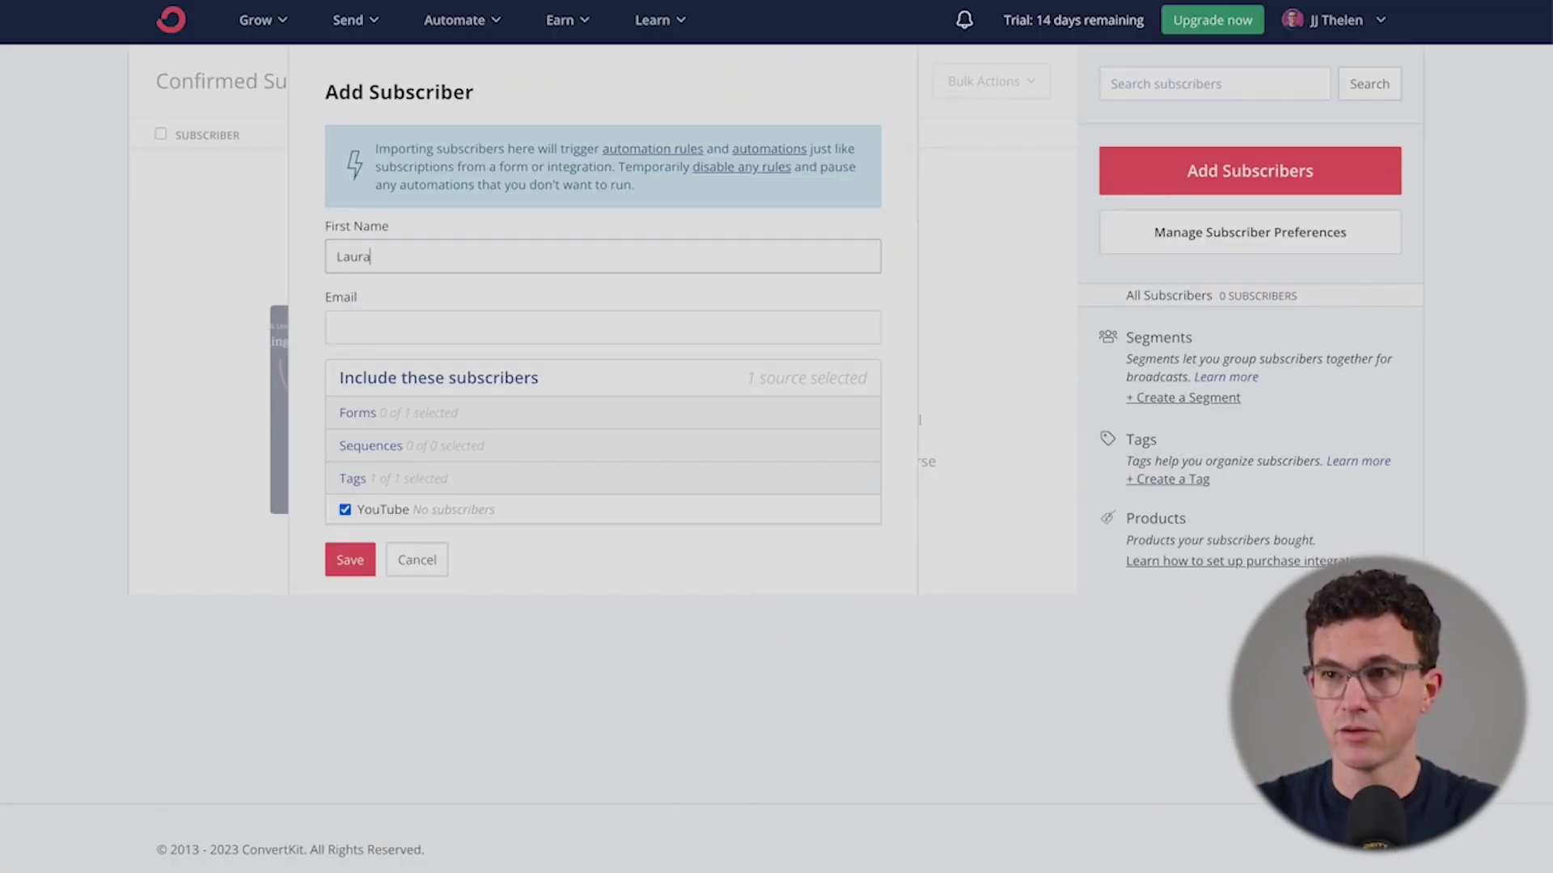
pyautogui.press('Tab')
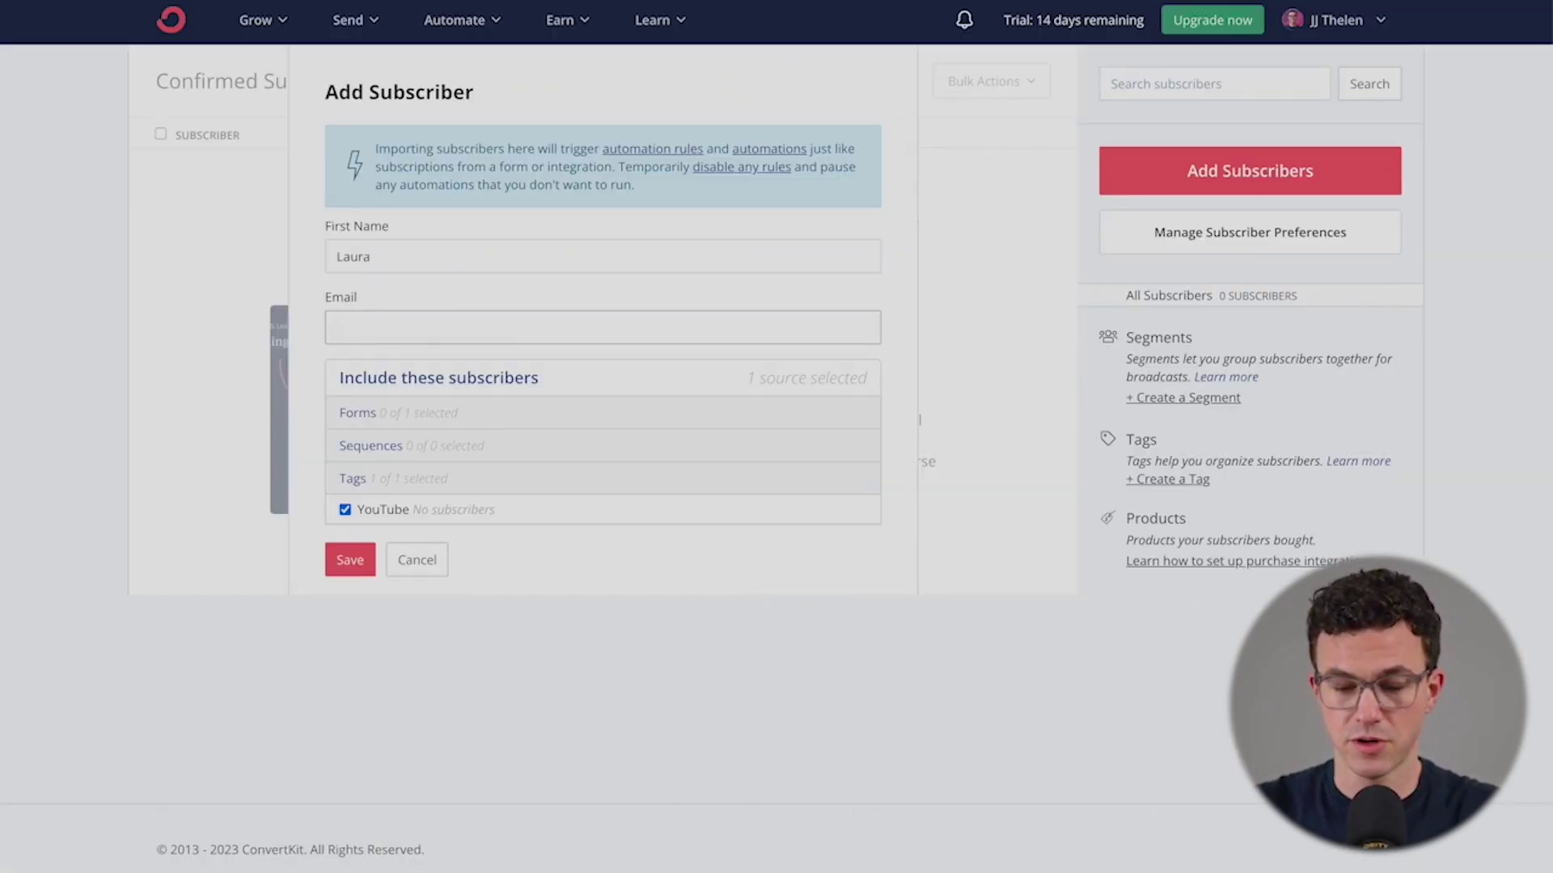
pyautogui.write('laura@example.com')
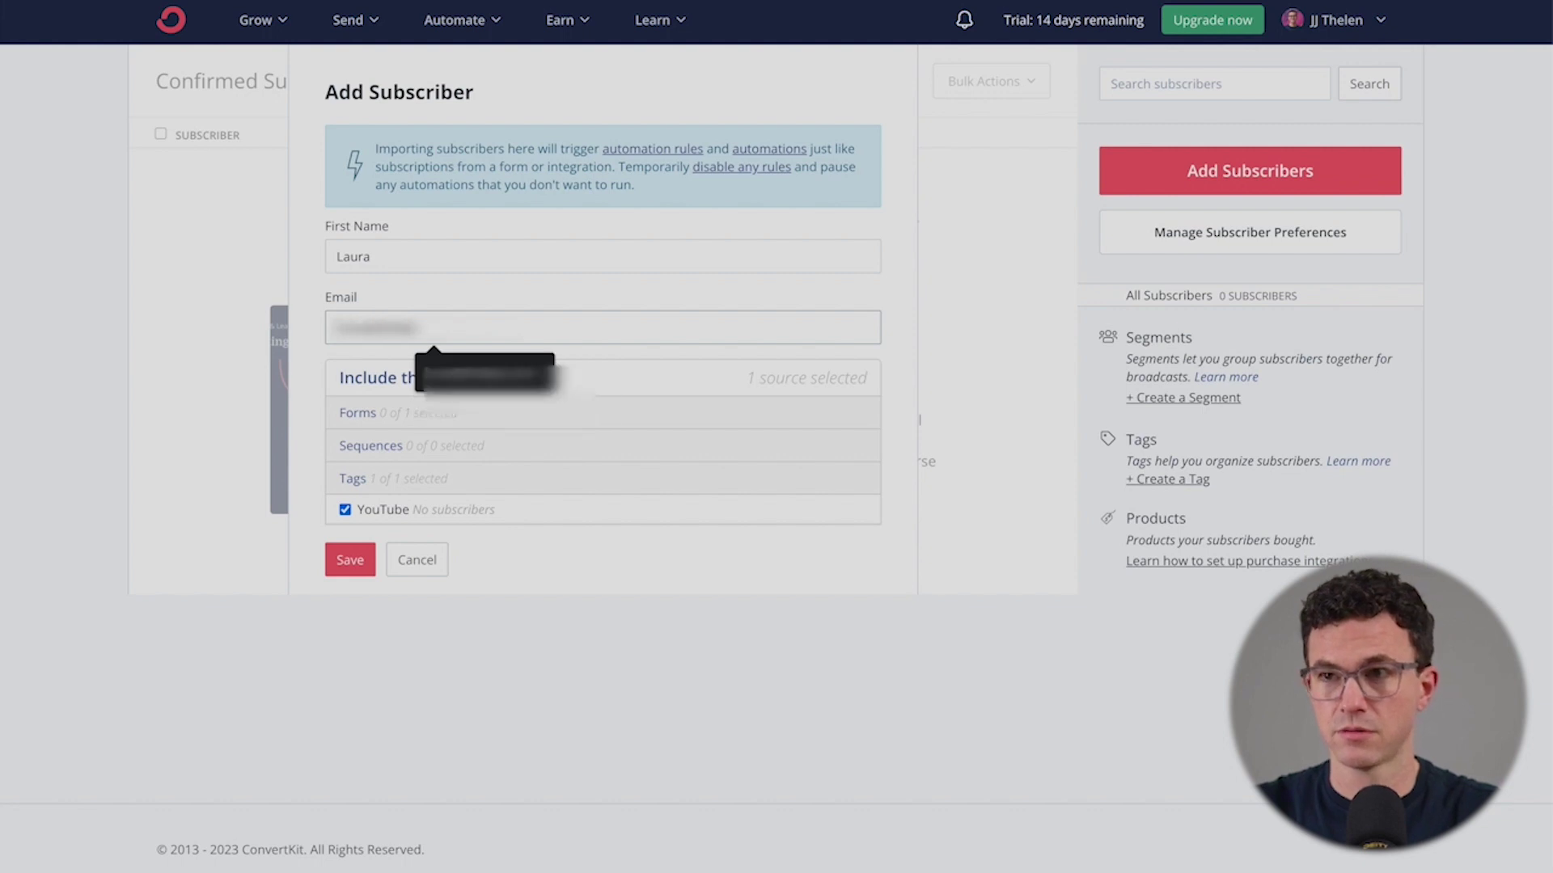
pyautogui.click(461, 475)
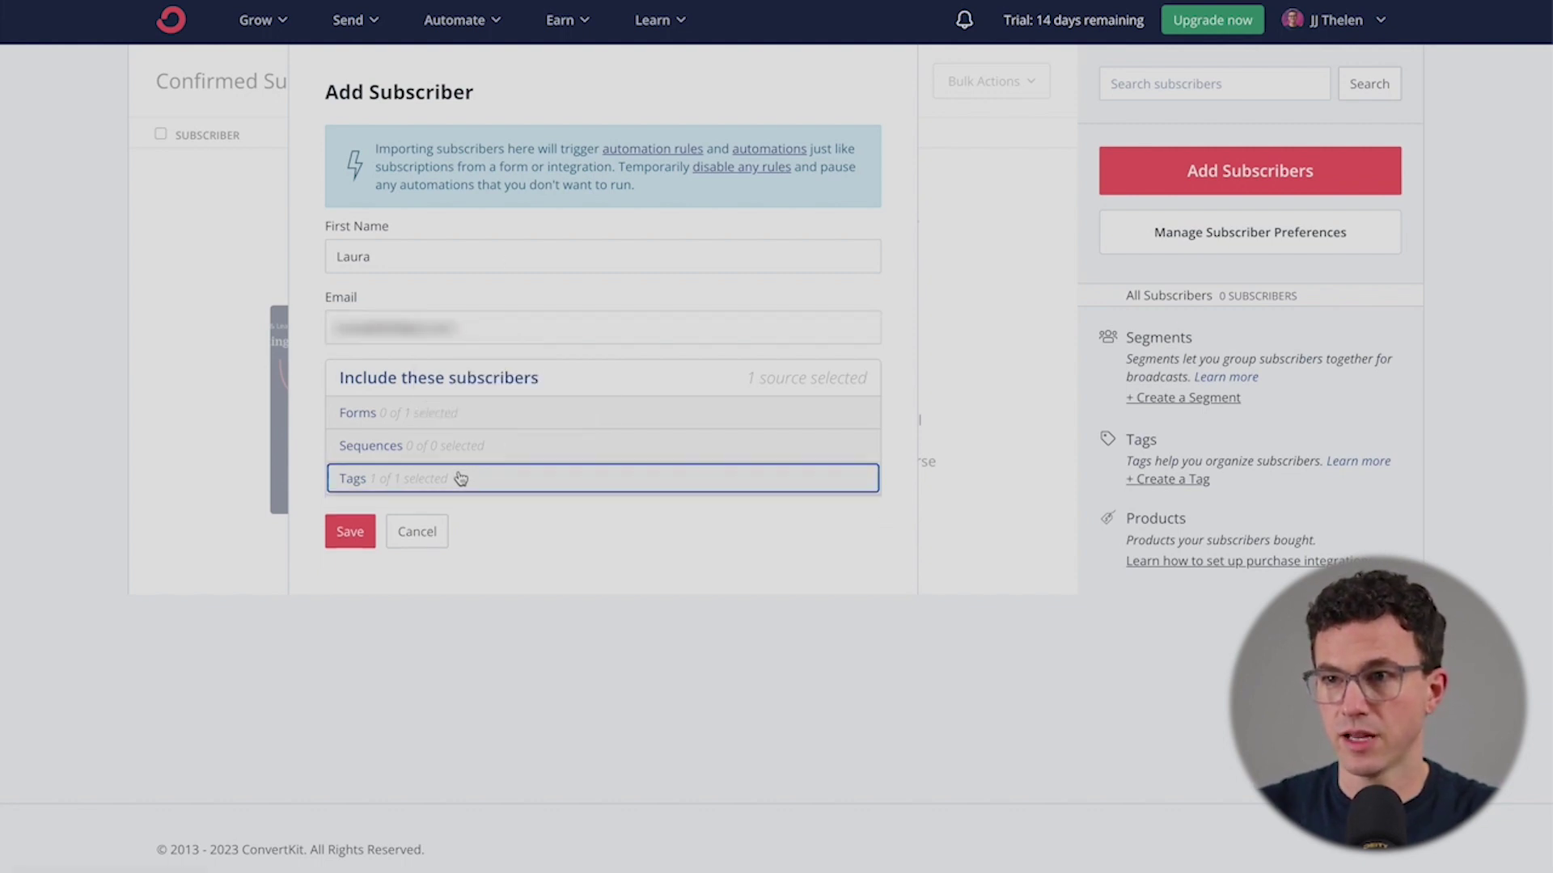
pyautogui.click(456, 478)
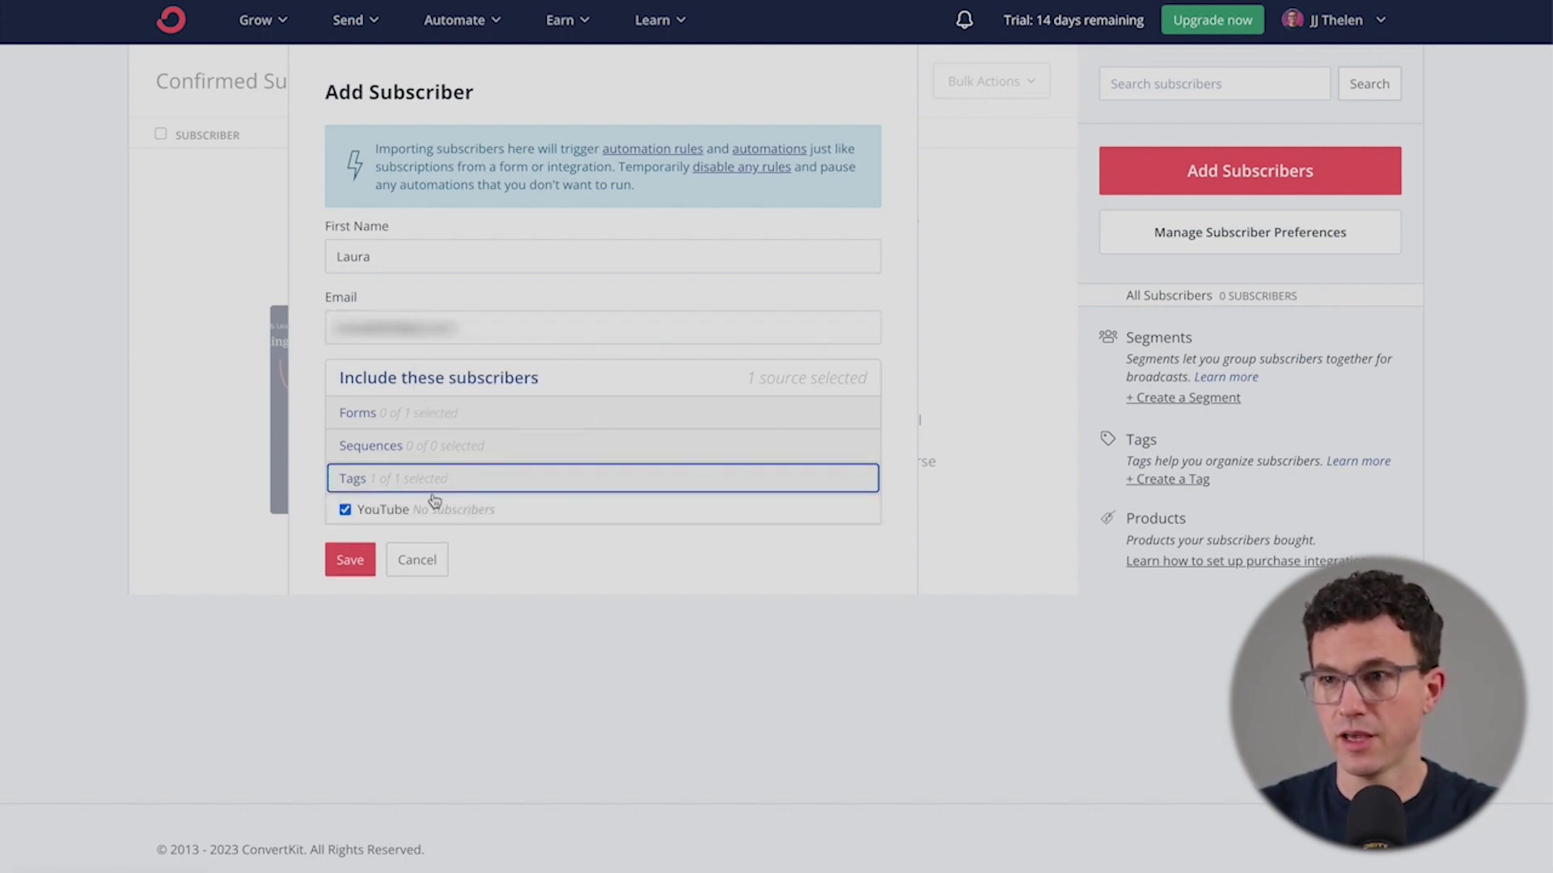
pyautogui.click(347, 561)
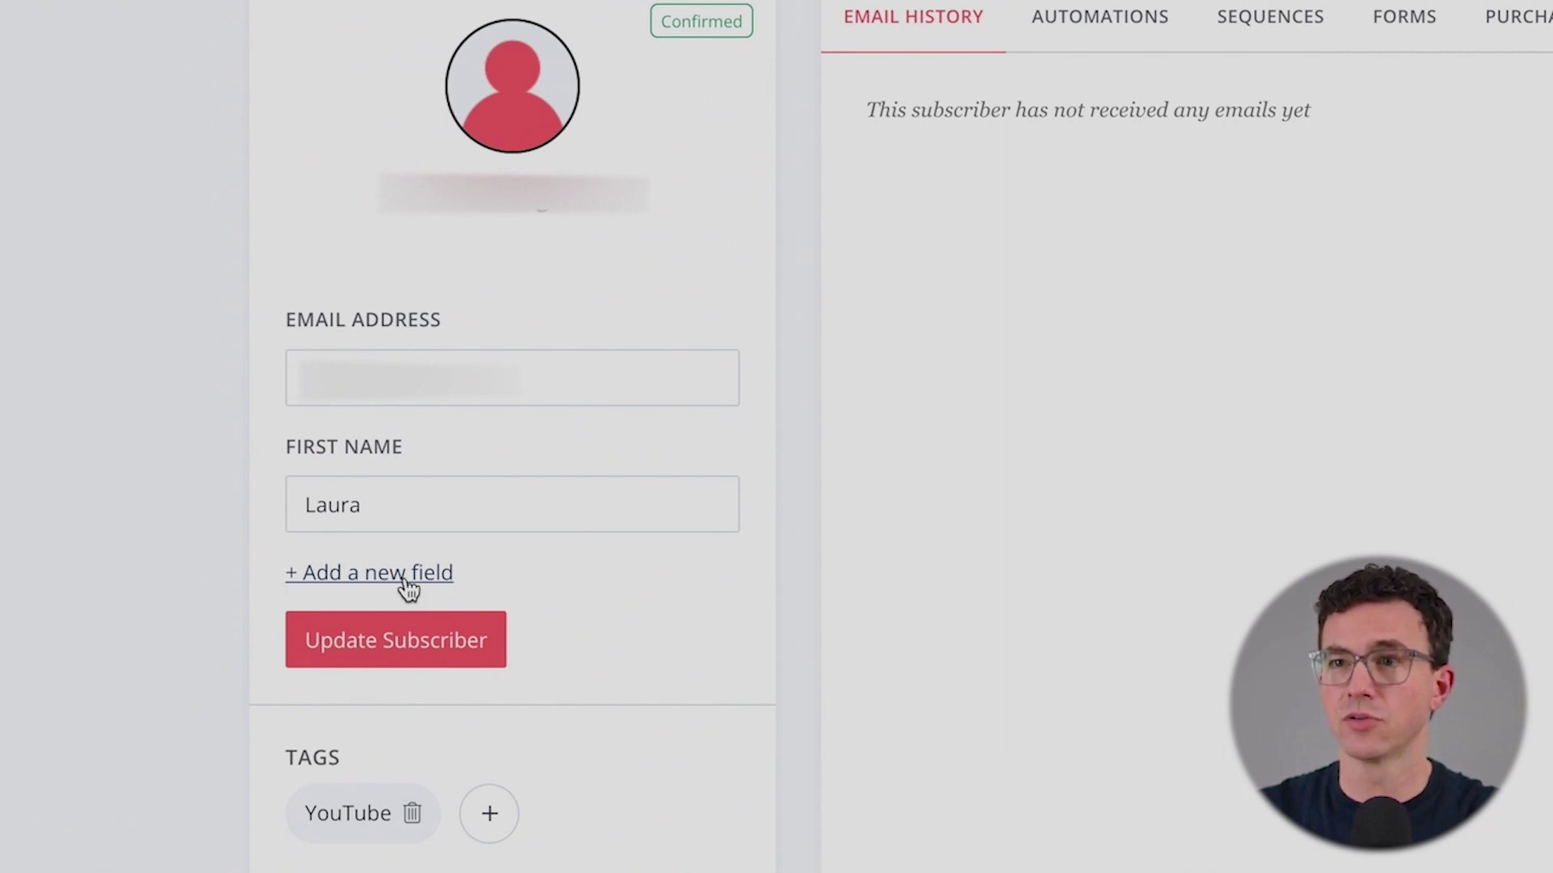
# - Add a Last Name field with the subscriber's last name and update the subscriber
pyautogui.click(405, 578)
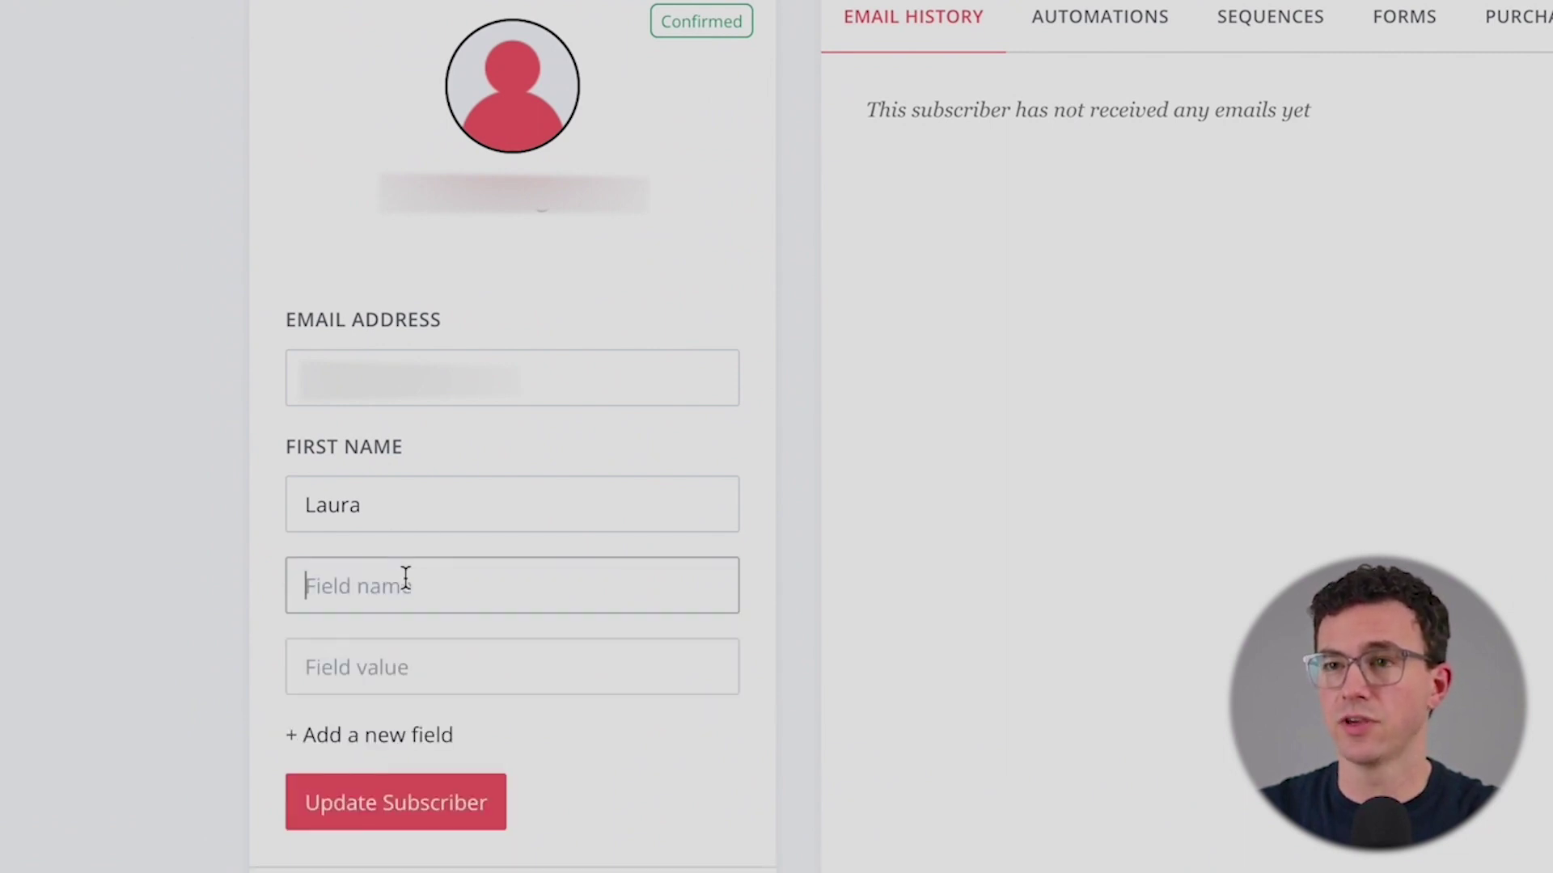
pyautogui.write('La')
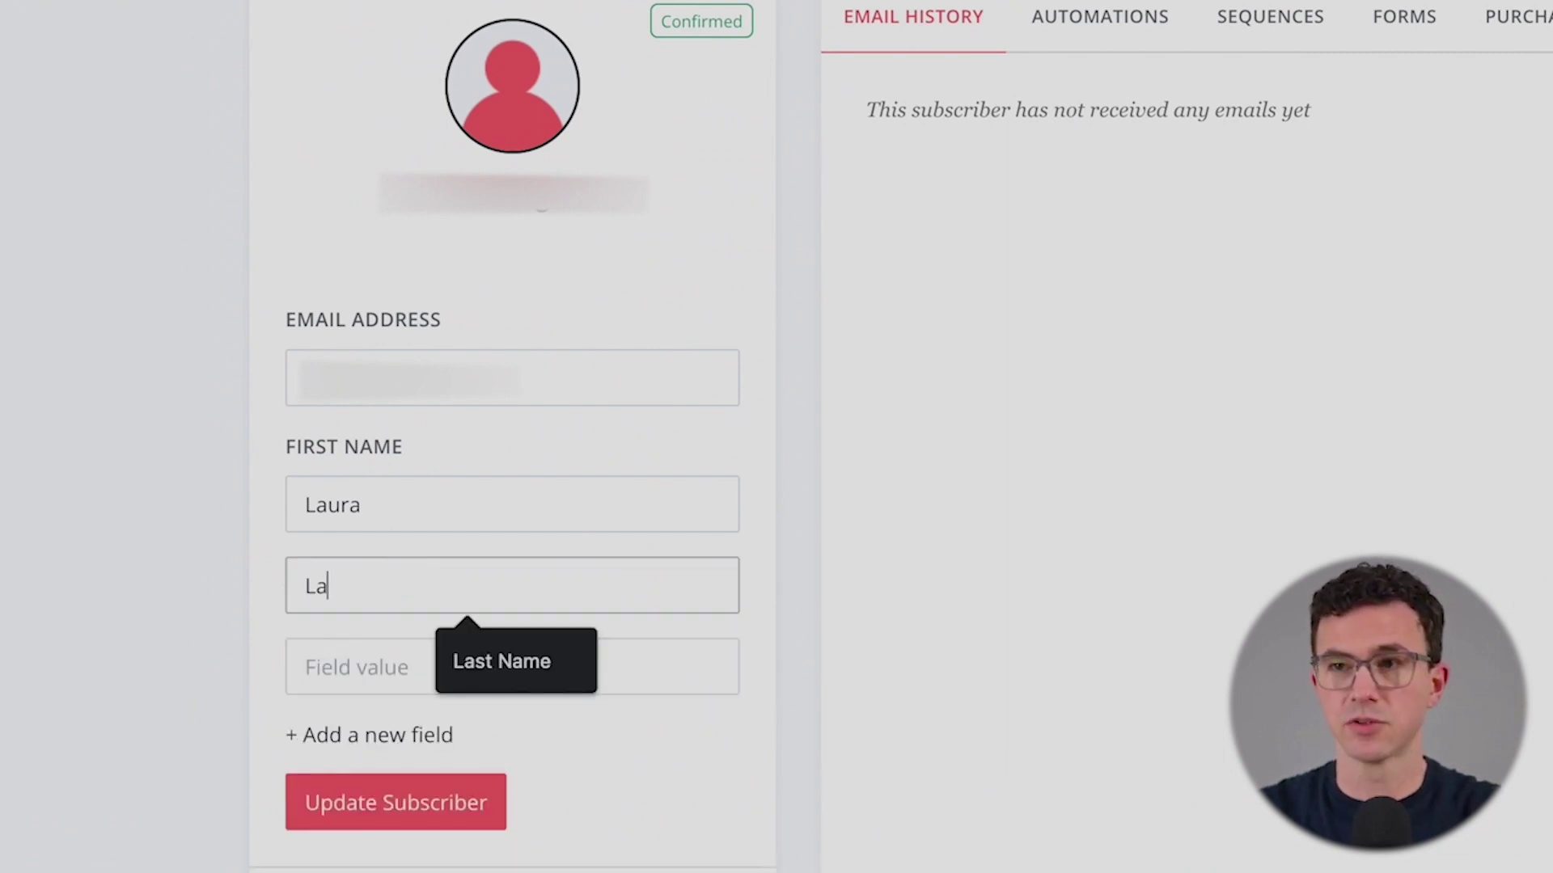
pyautogui.write('st Name')
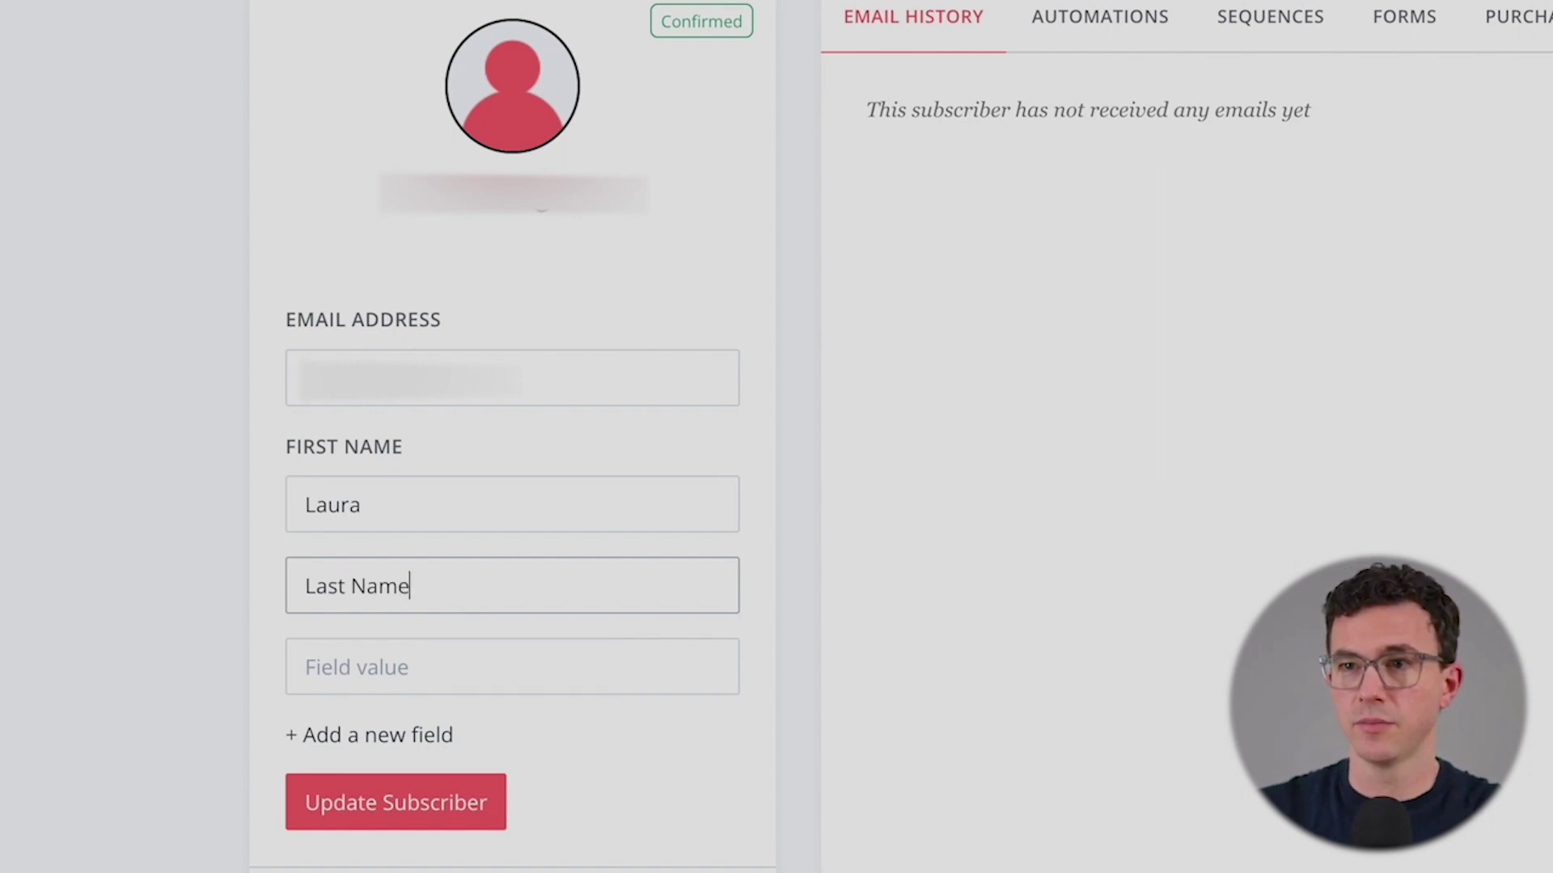
pyautogui.click(260, 658)
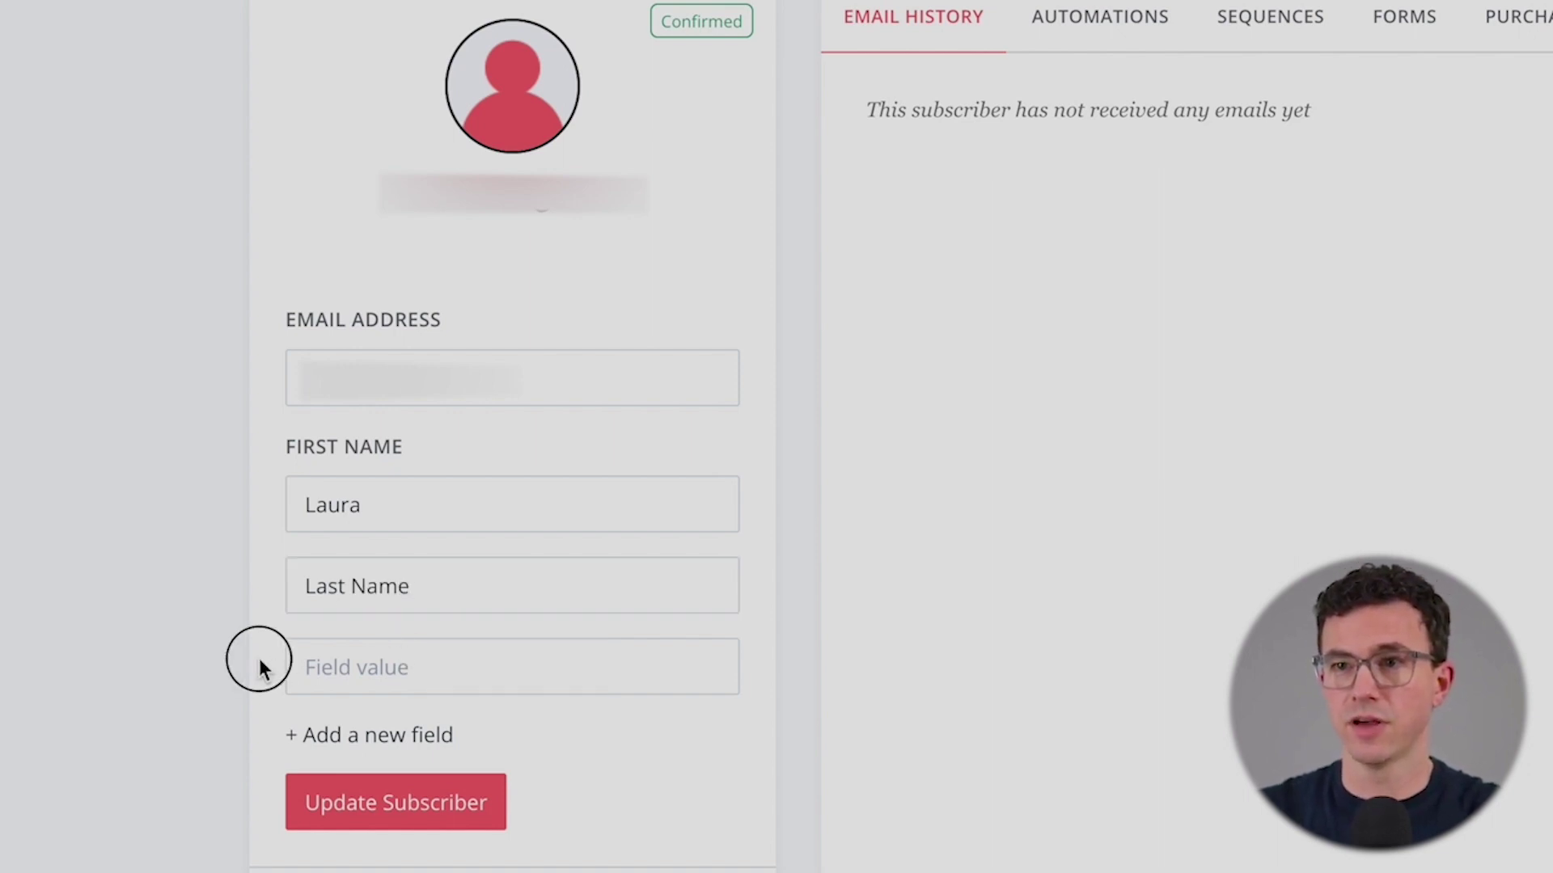
pyautogui.click(402, 668)
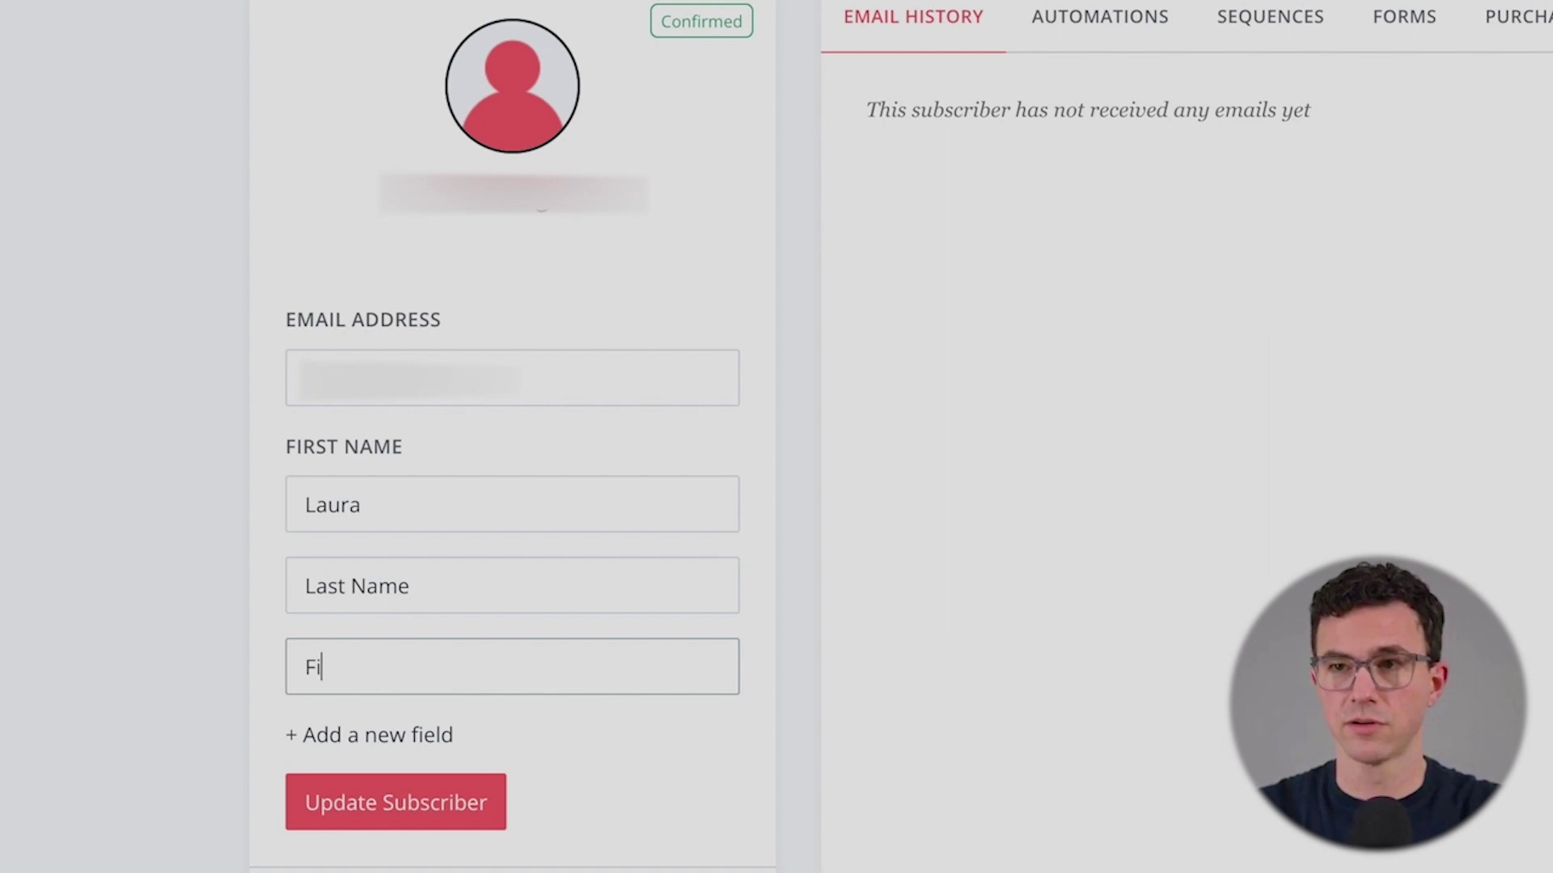
pyautogui.click(416, 807)
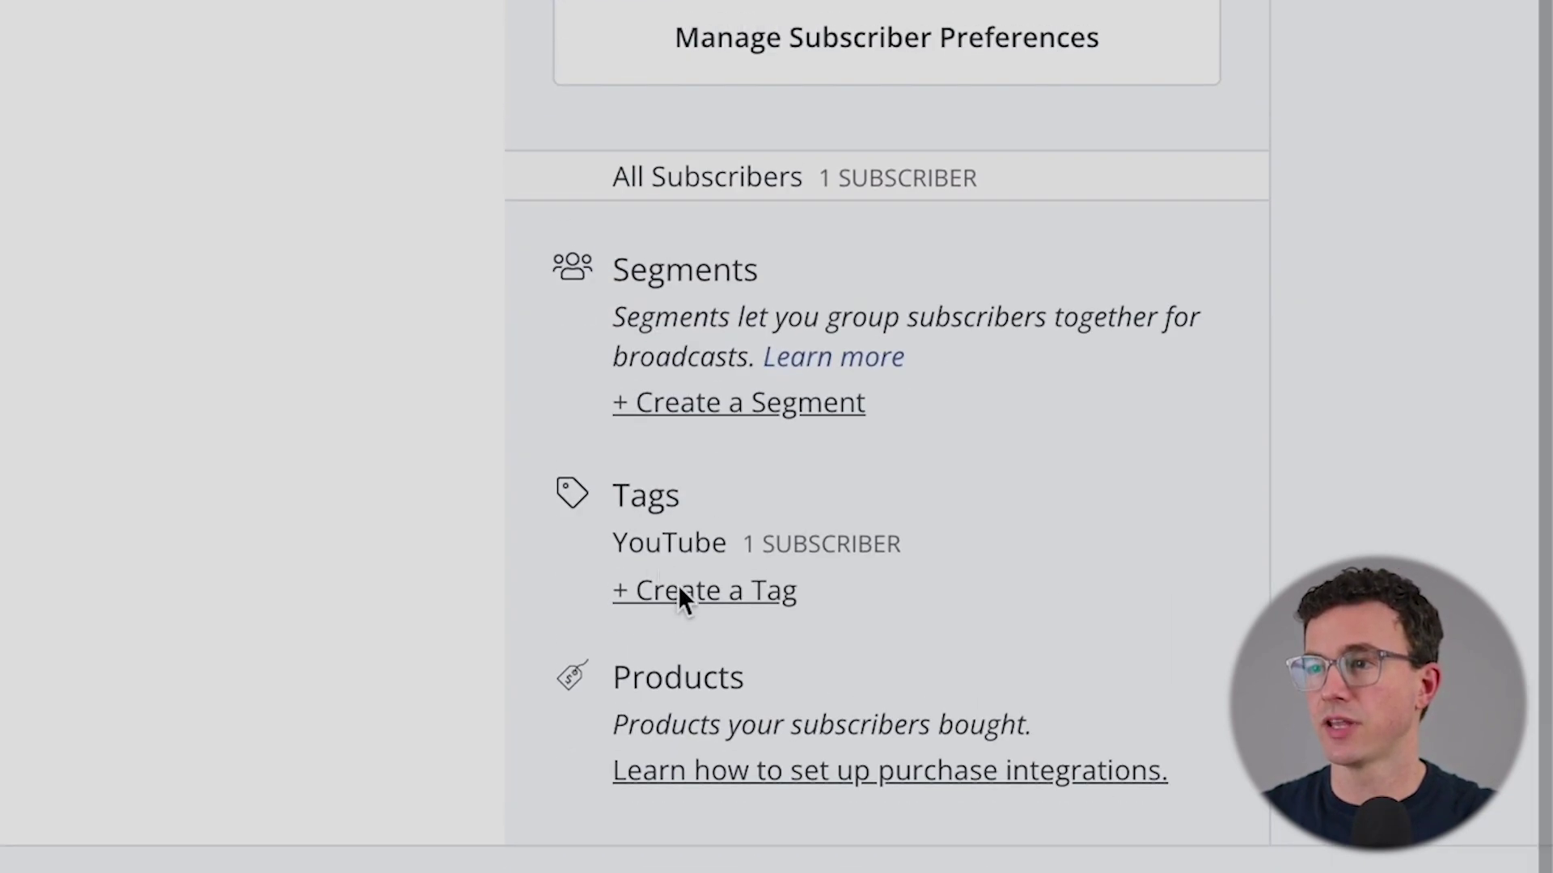
# - Create a new tag named 'Automate Finances'
pyautogui.click(684, 847)
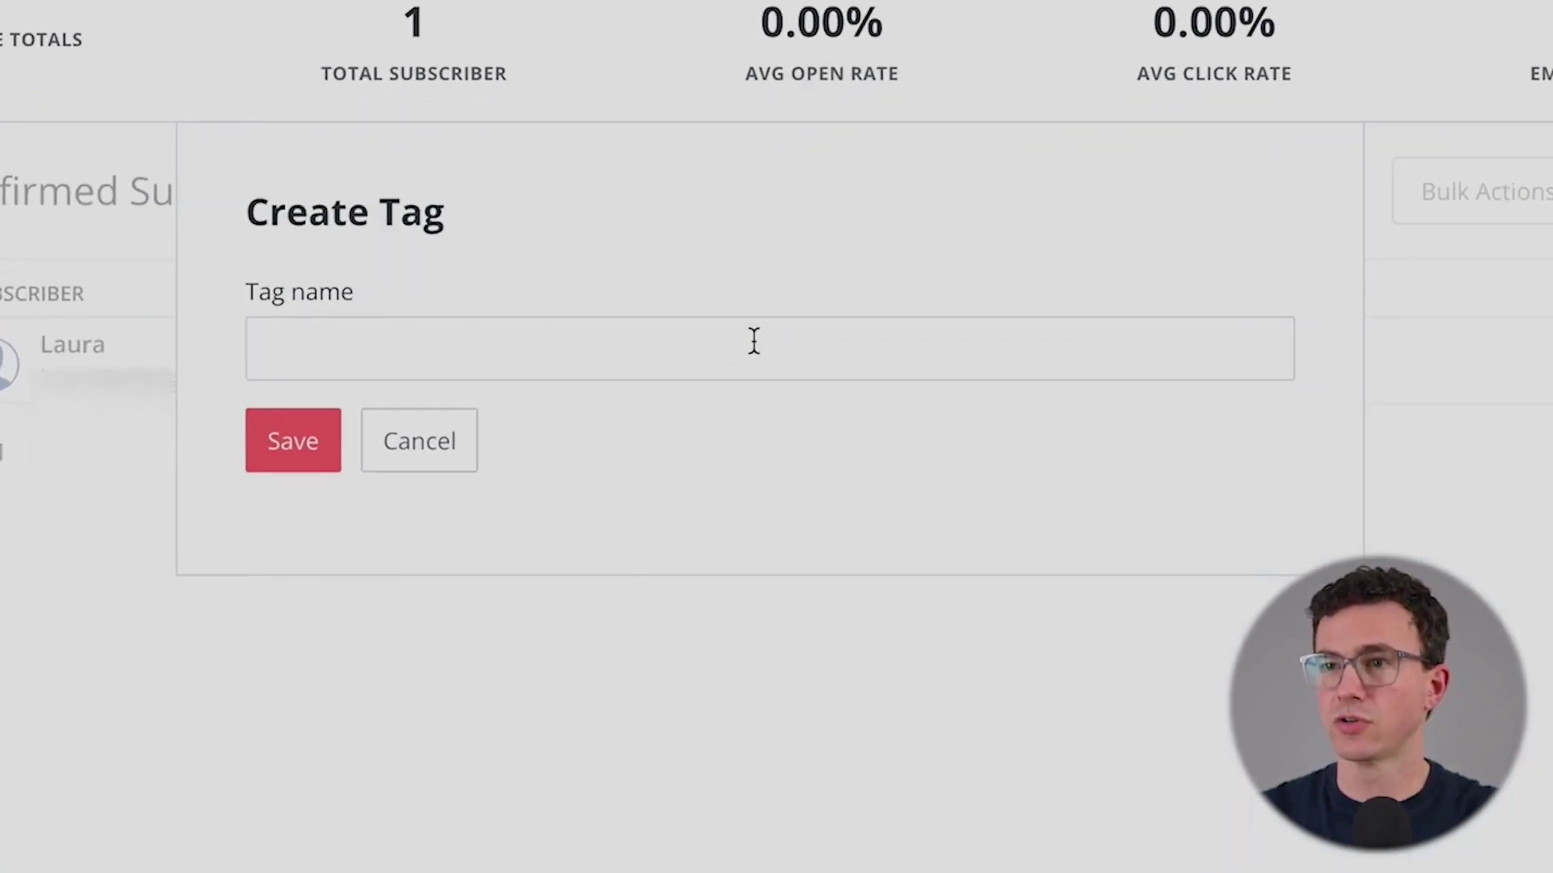
pyautogui.click(753, 340)
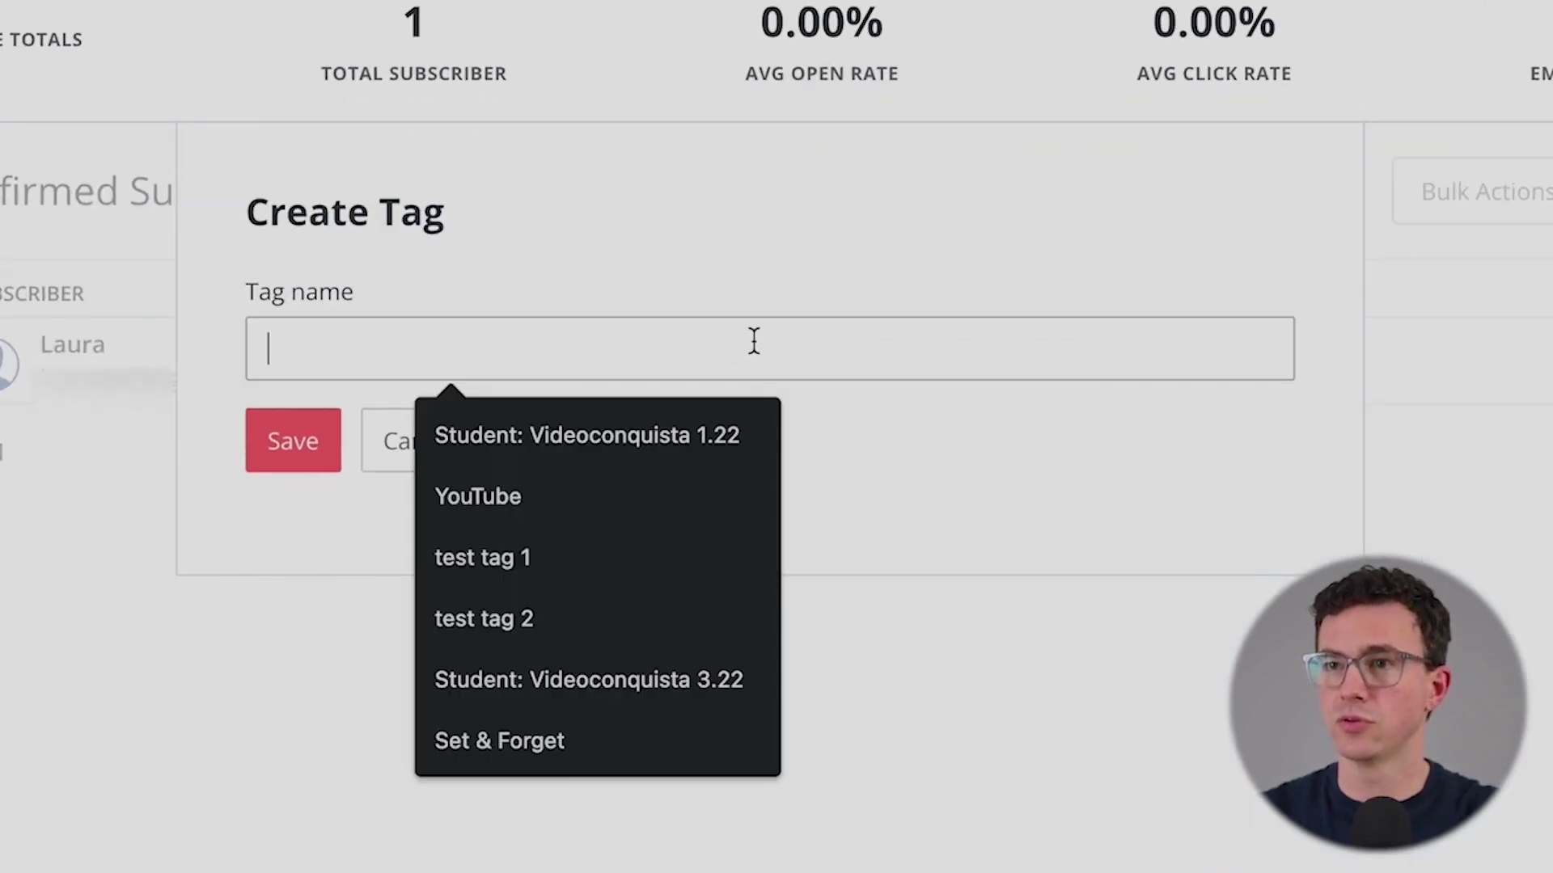
pyautogui.write('Au')
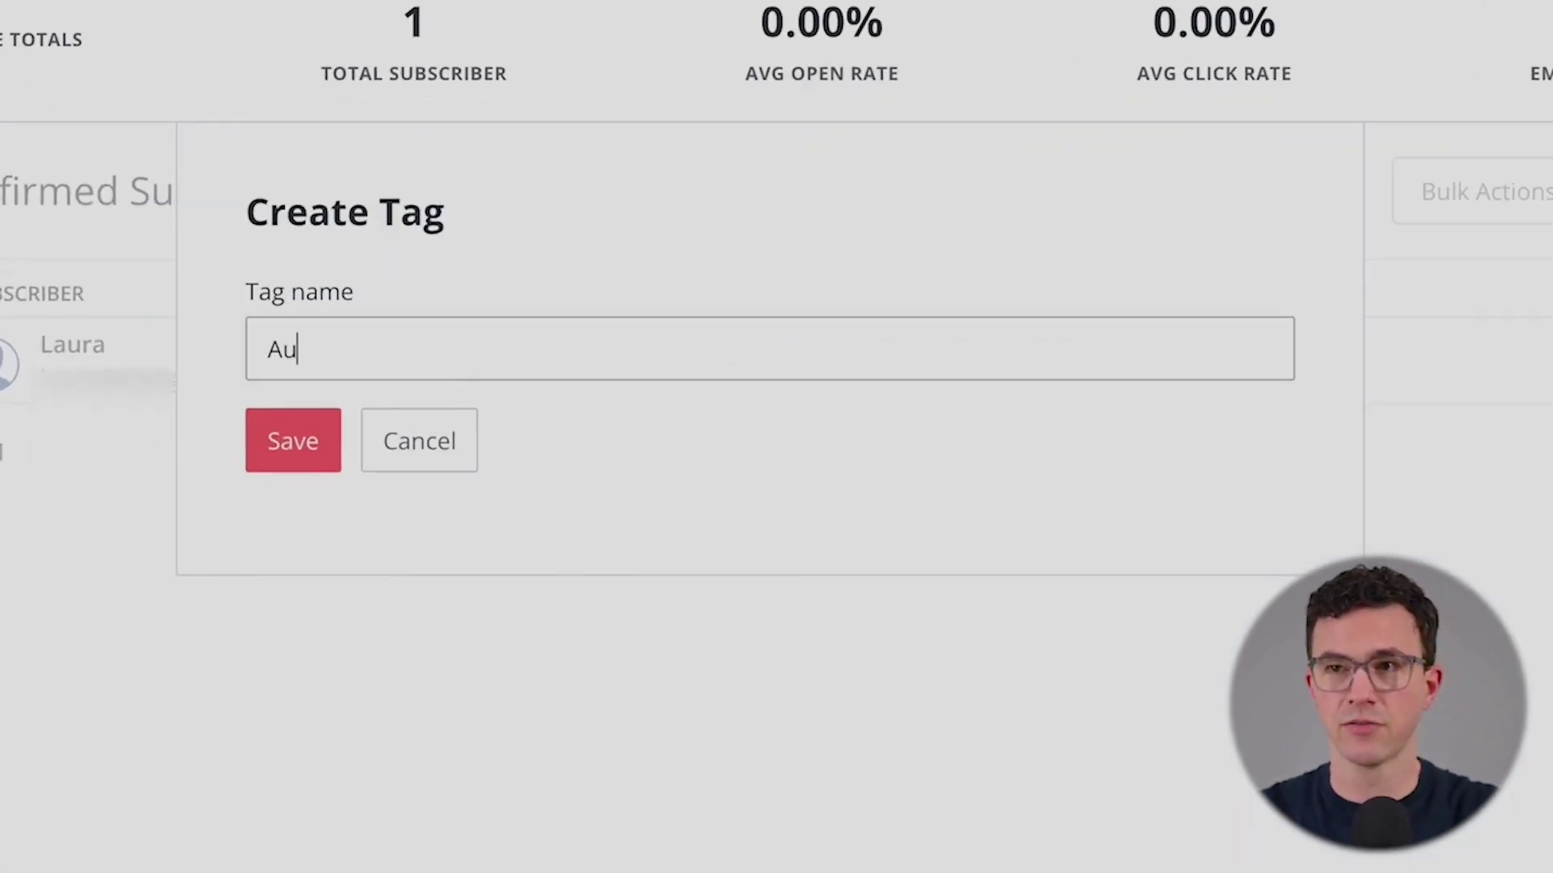
pyautogui.write('tomate Finances')
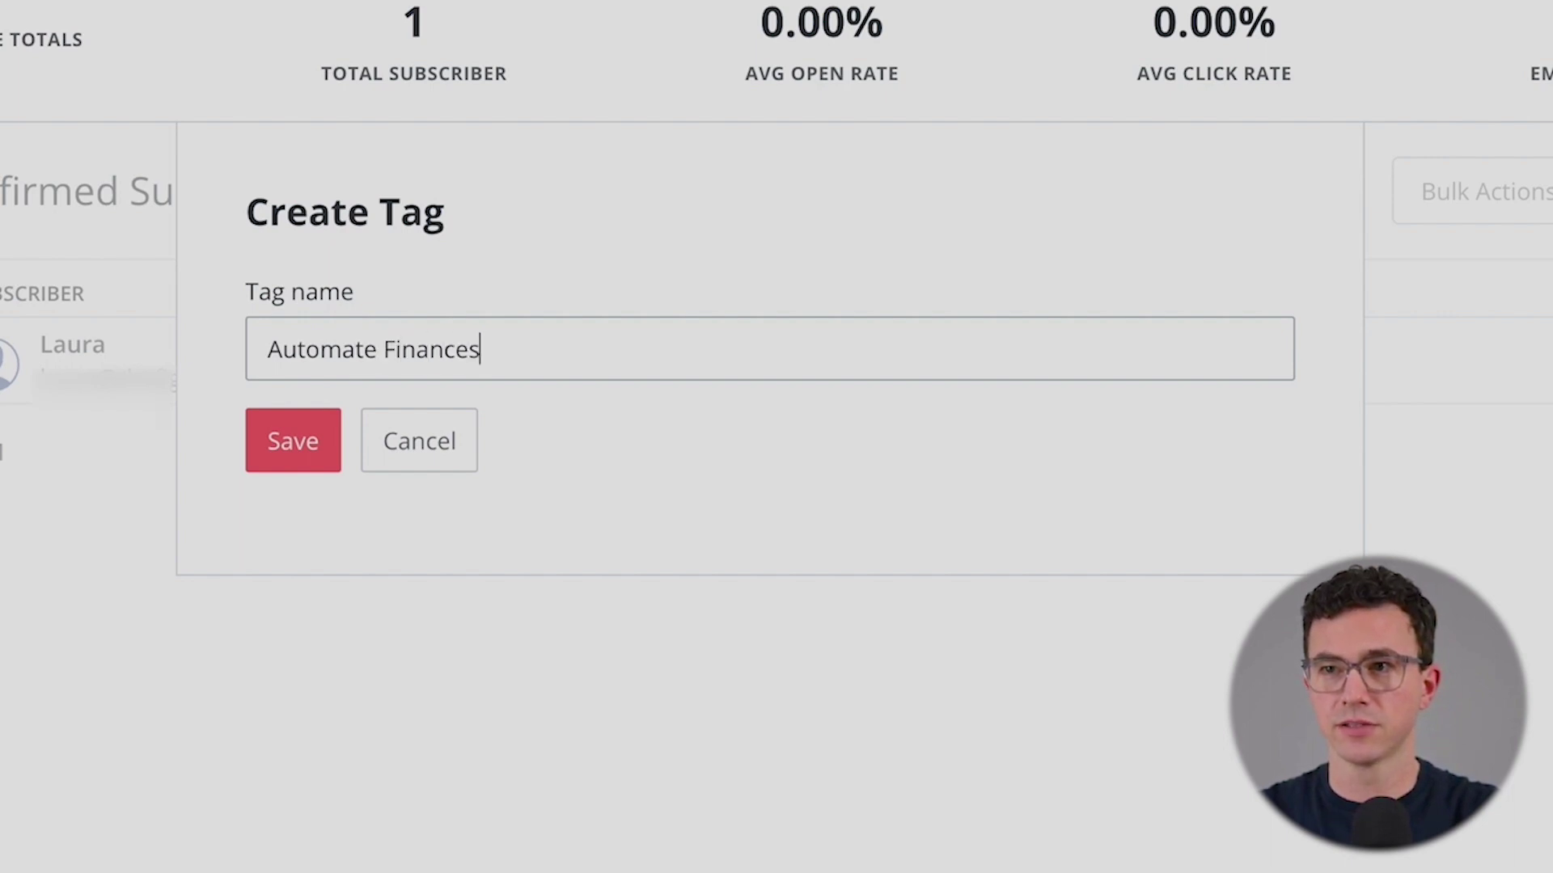
pyautogui.press('Return')
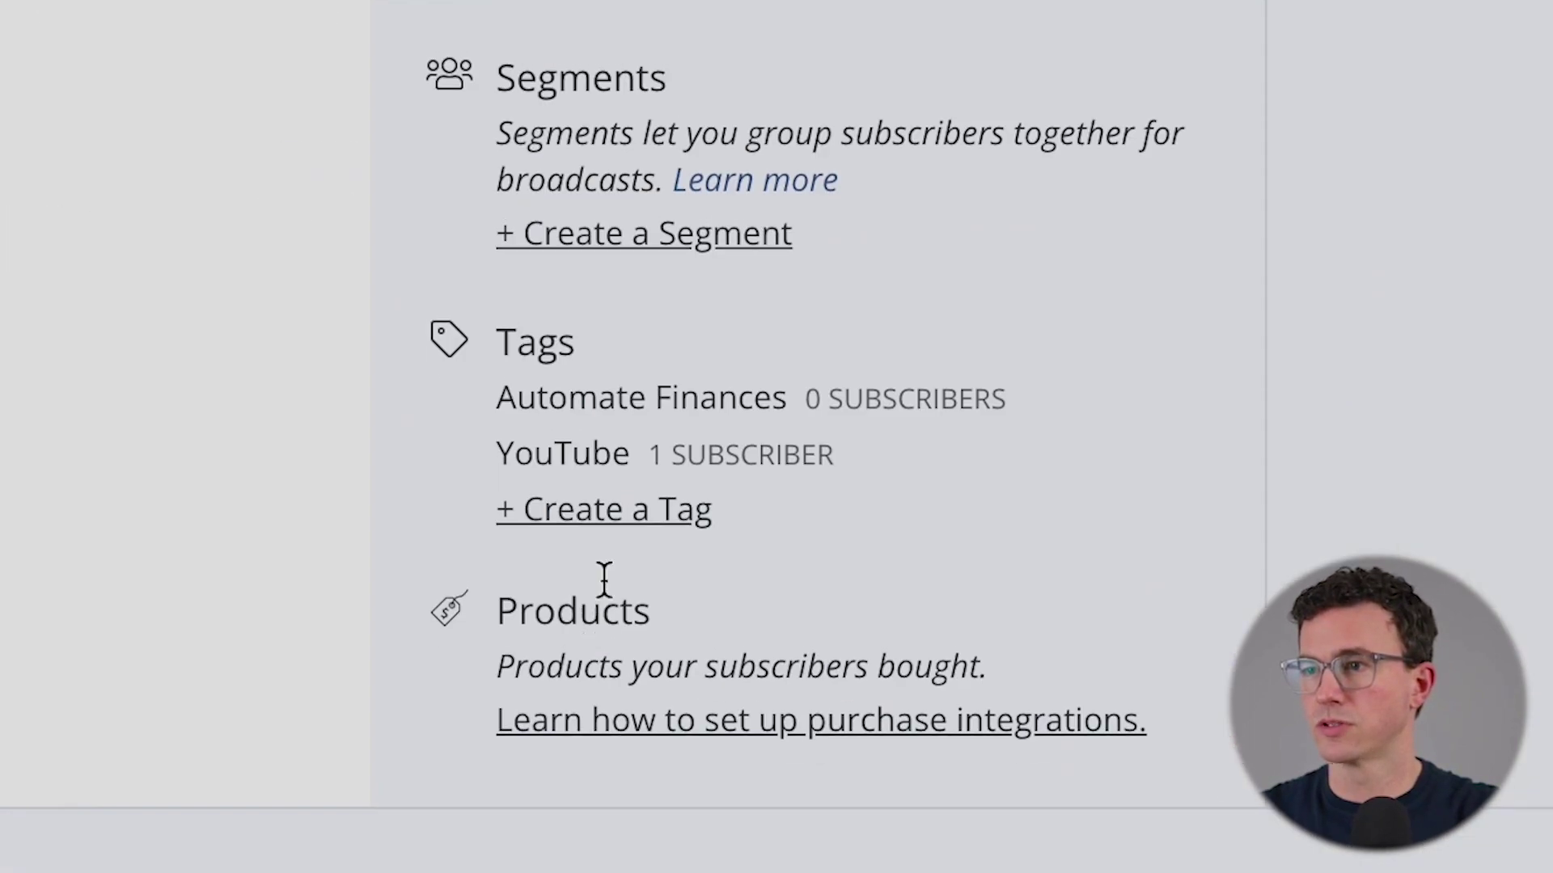
# - Begin a second tag for the cash back spreadsheet, entering part of its name
pyautogui.click(611, 518)
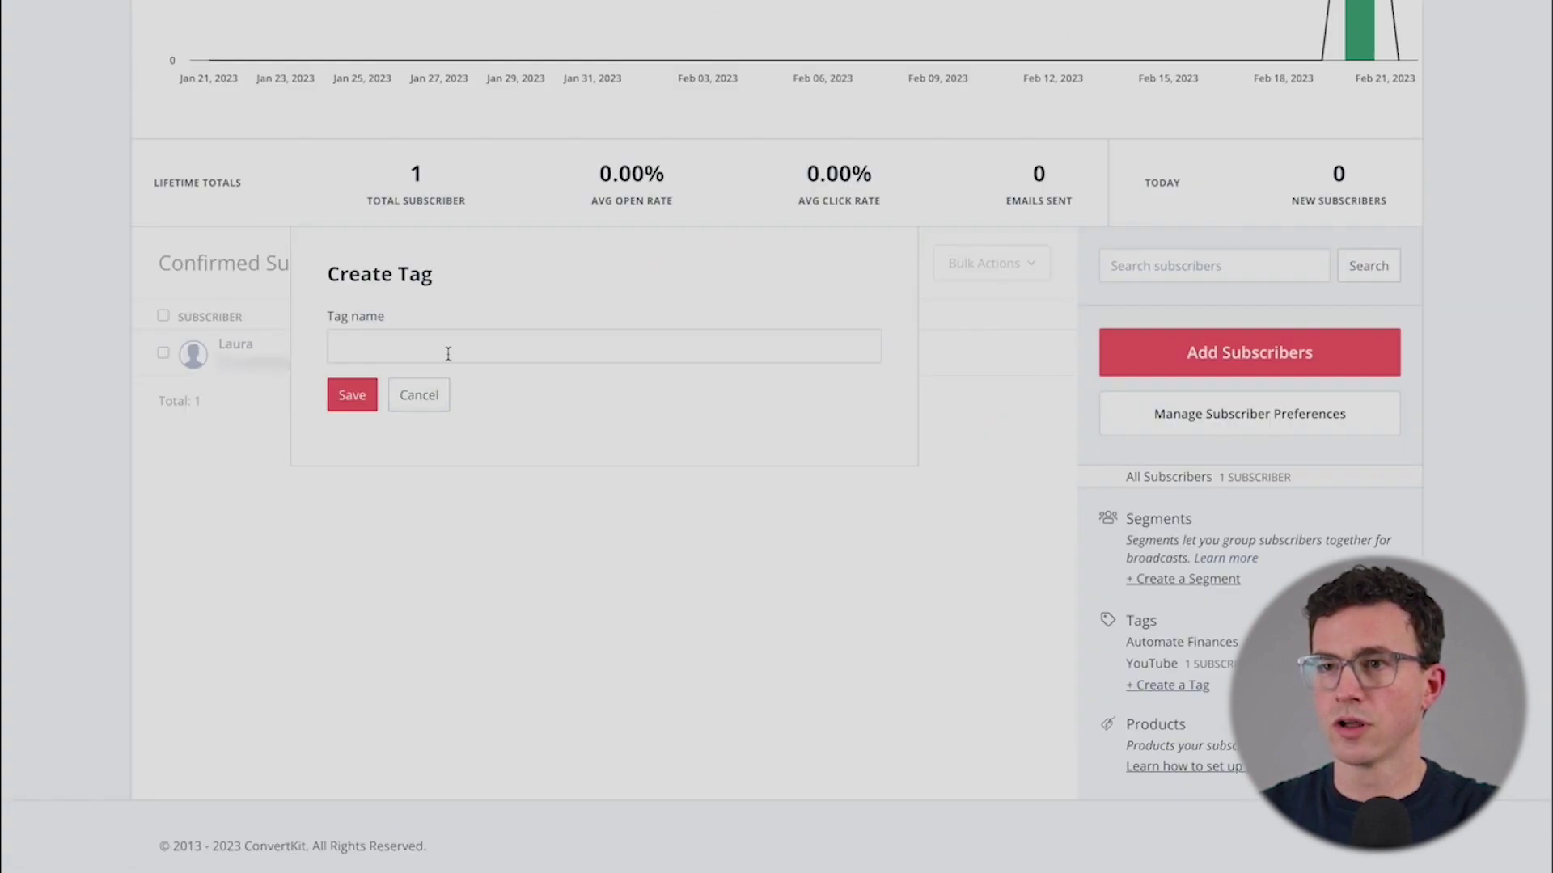
pyautogui.click(448, 353)
pyautogui.write('Cash ba')
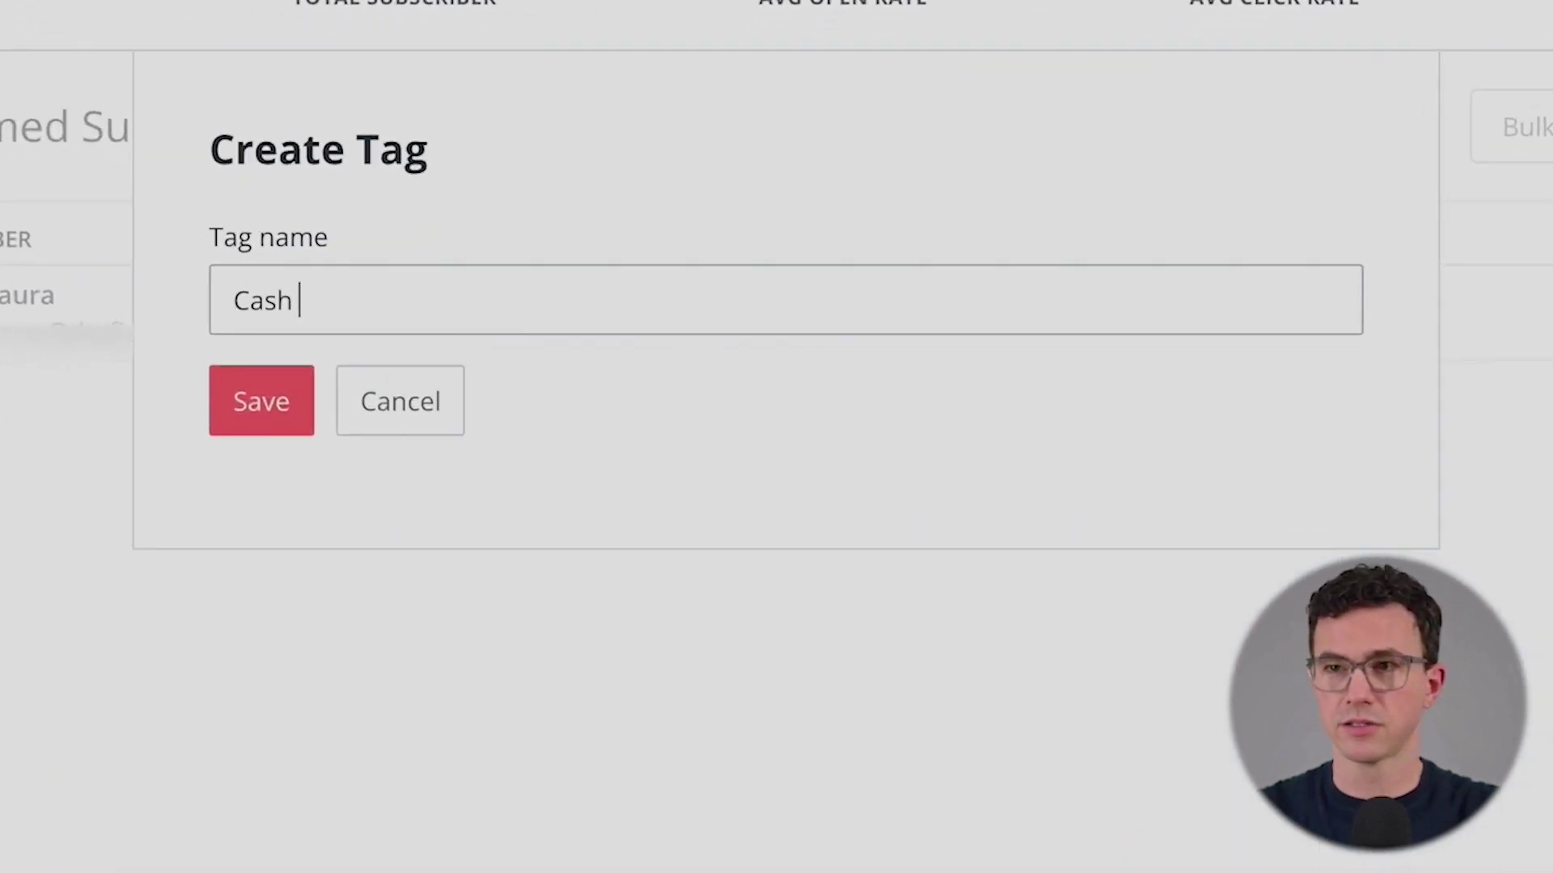
pyautogui.write('Back SP')
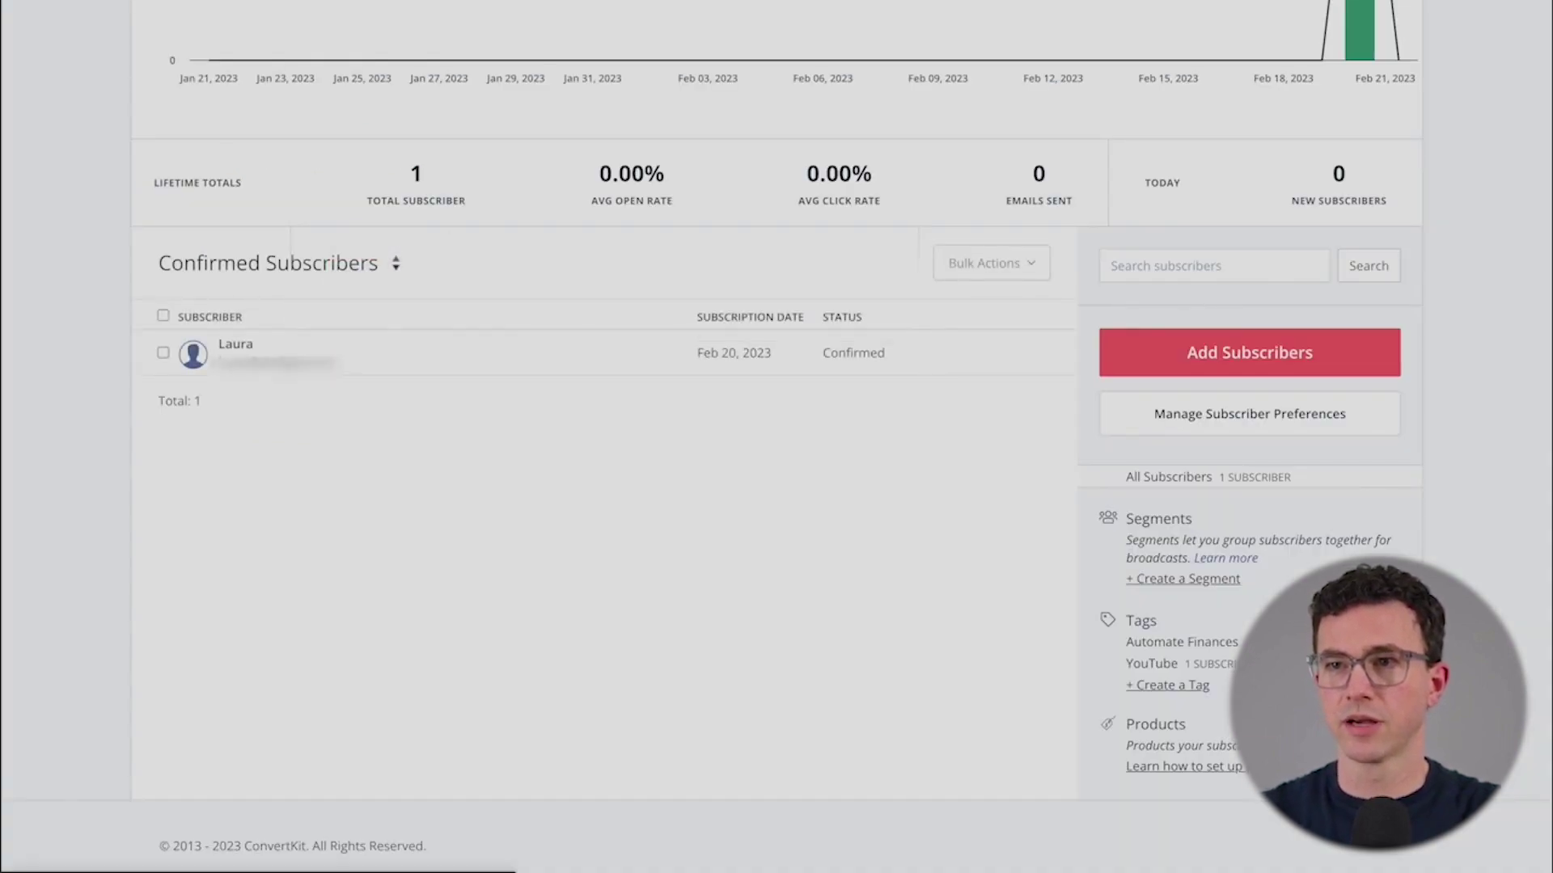
pyautogui.scroll(6, 776, 437)
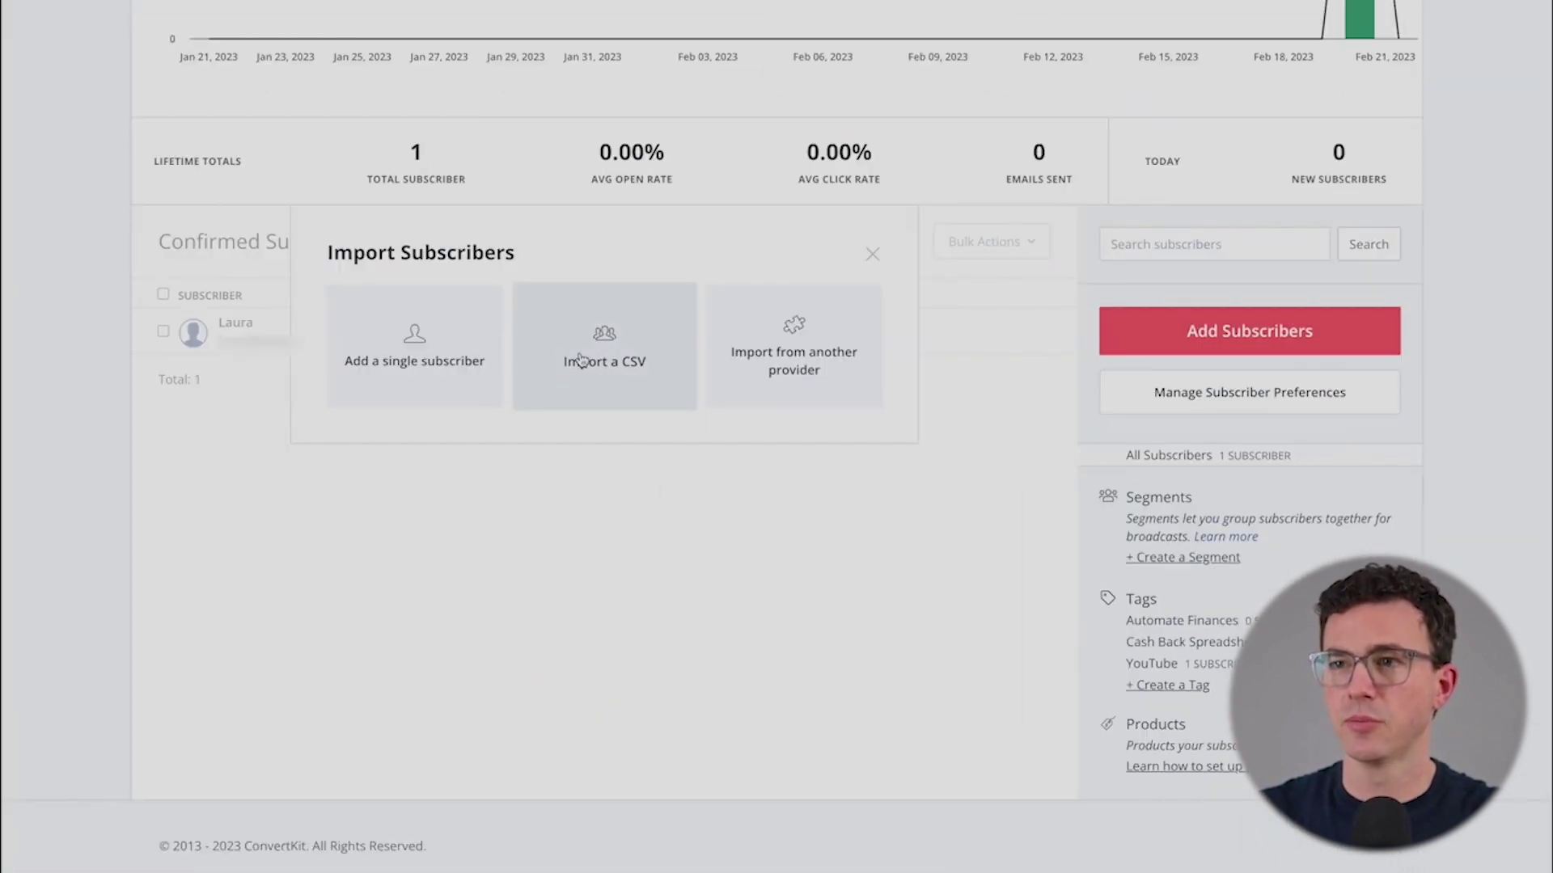
# - Start a CSV import tagged Cash Back Spreadsheet and load Contacts to Import.csv
pyautogui.click(580, 360)
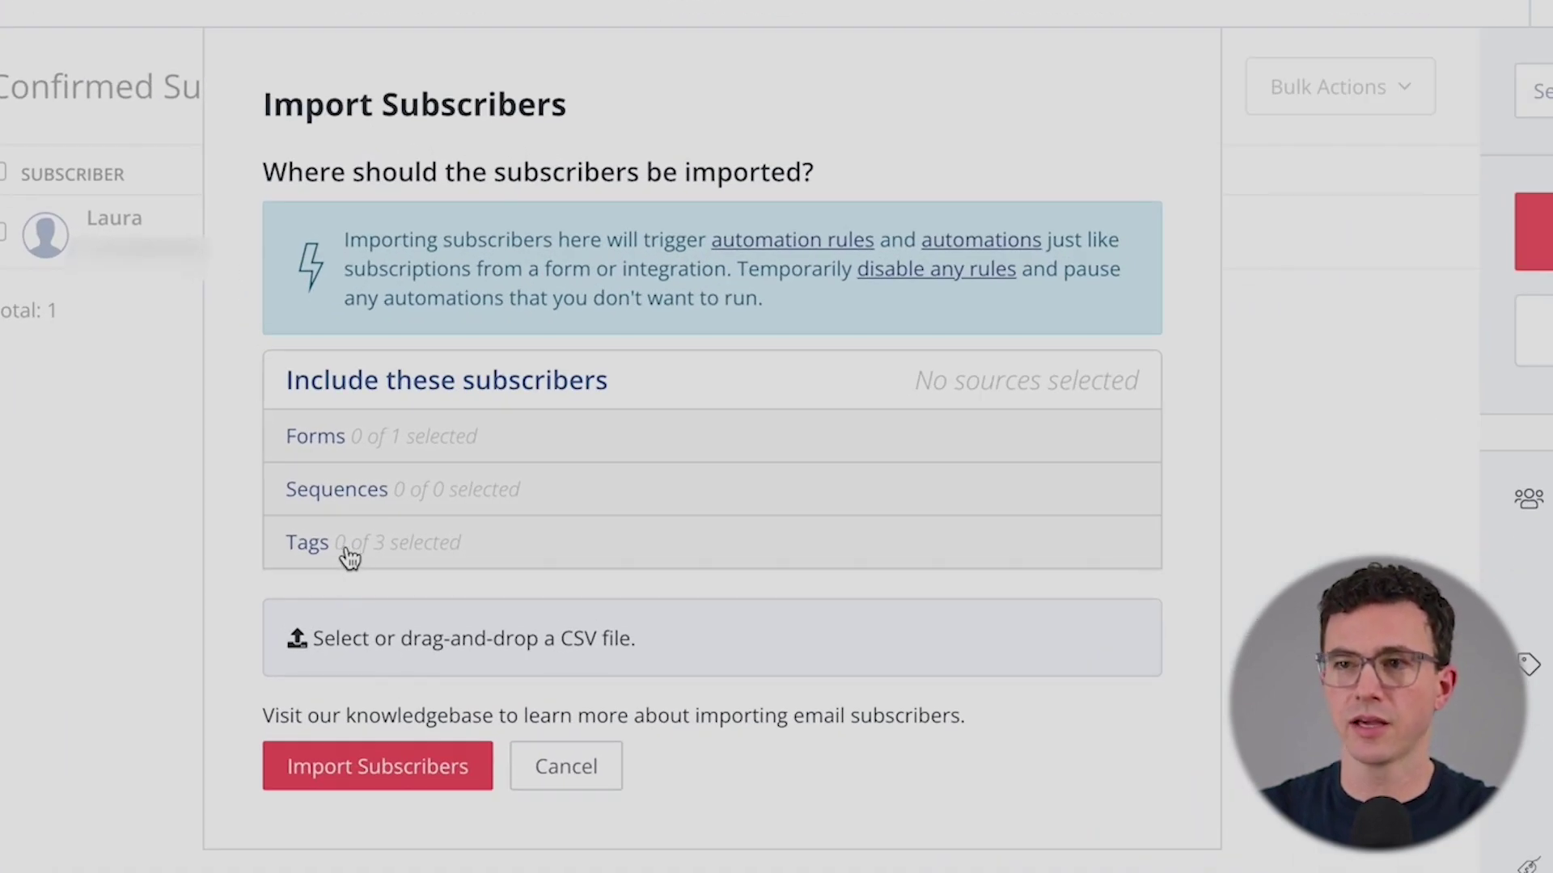
pyautogui.click(349, 556)
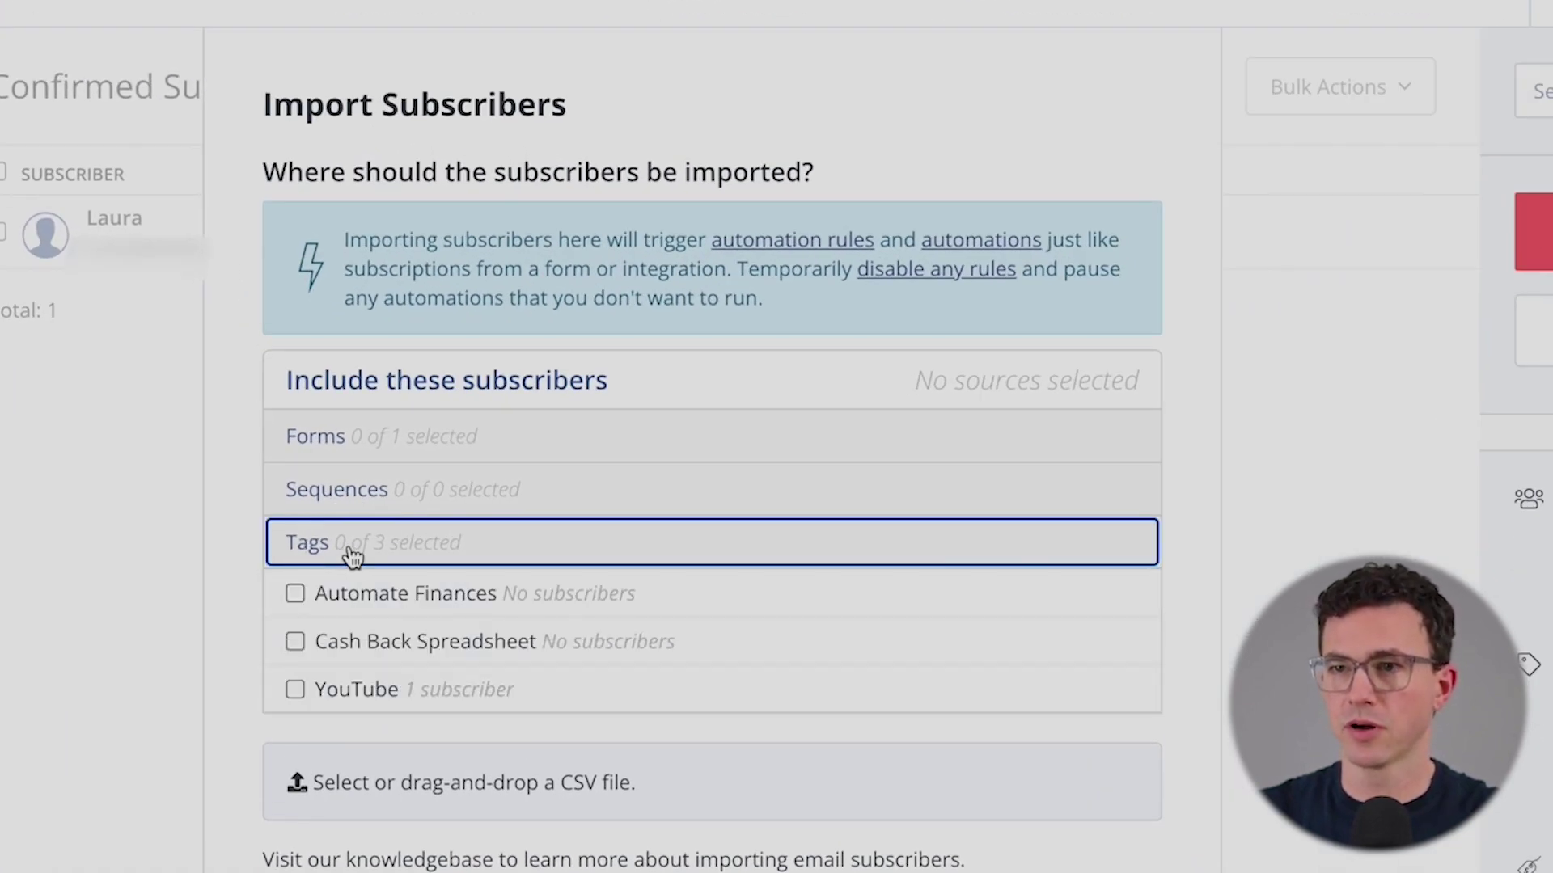
pyautogui.click(294, 641)
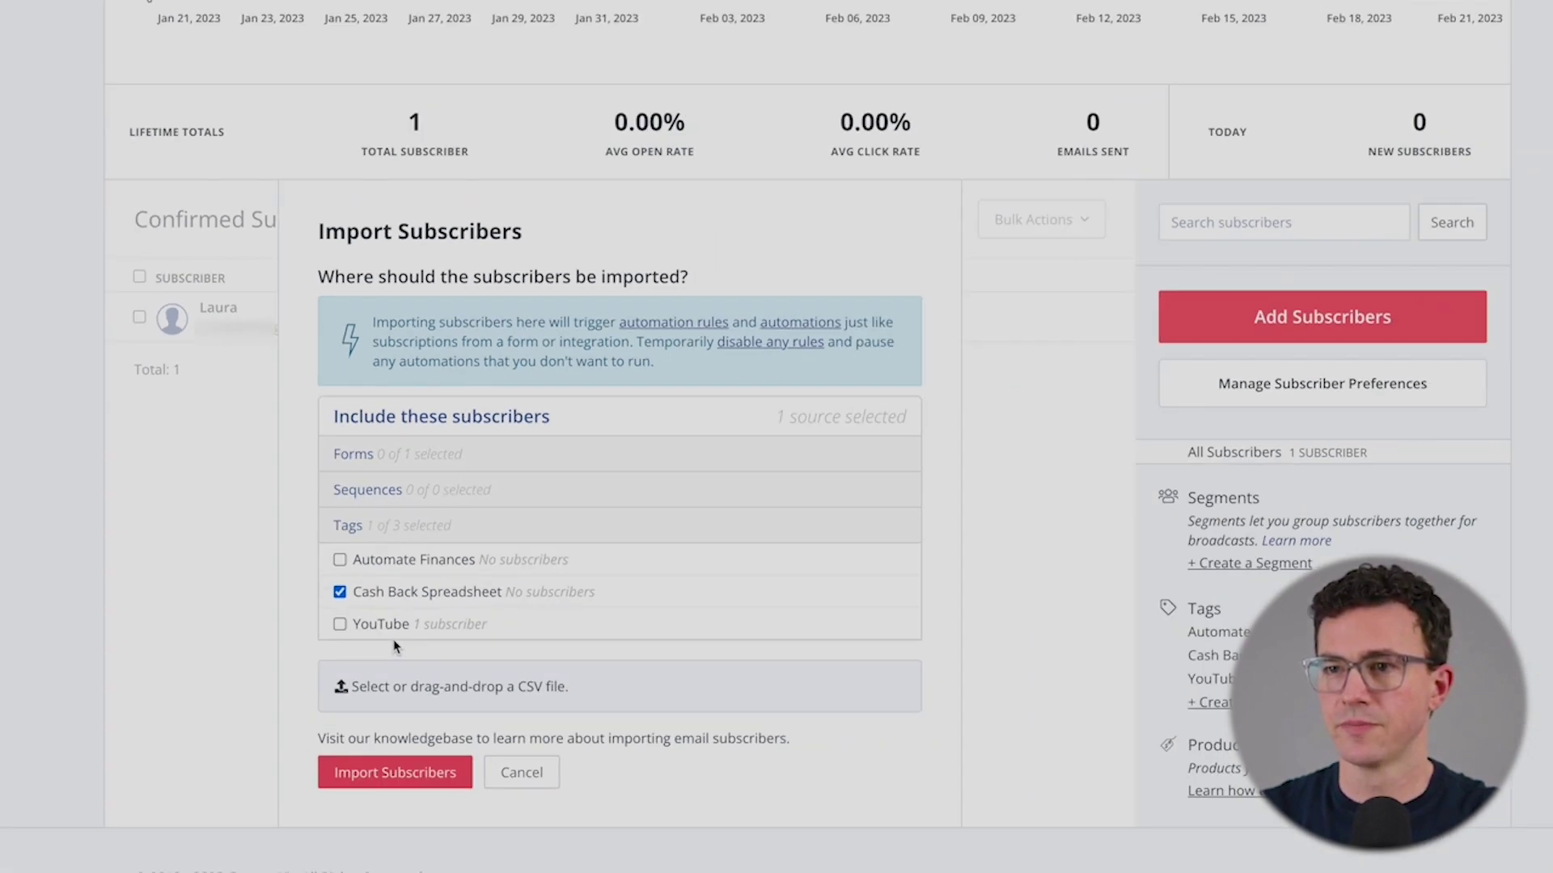
pyautogui.click(405, 687)
pyautogui.press('Escape')
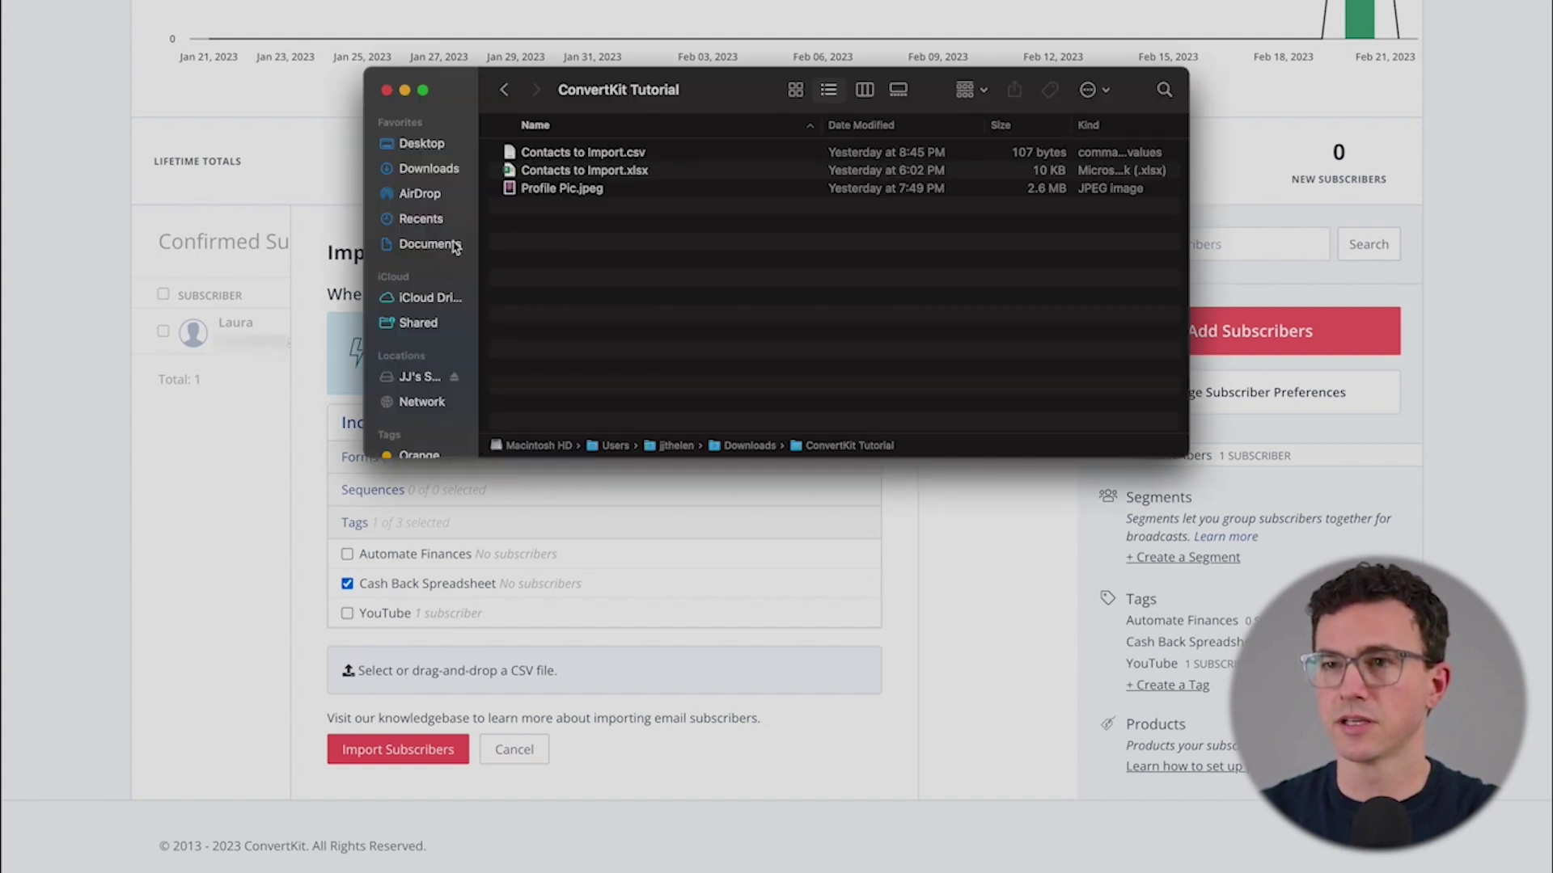
pyautogui.click(580, 154)
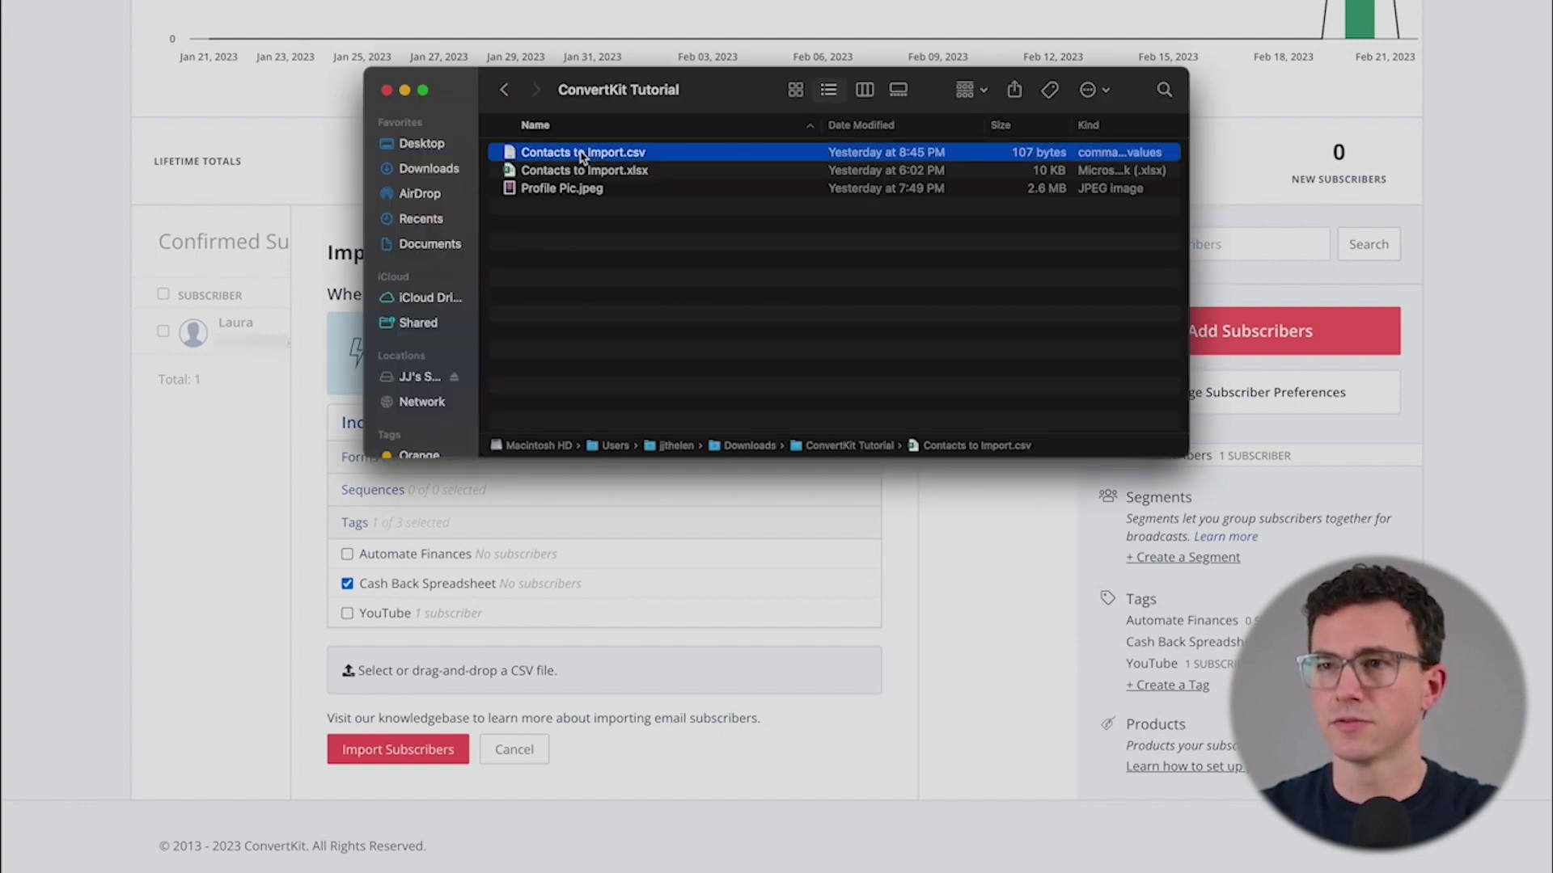
pyautogui.moveTo(580, 156); pyautogui.dragTo(513, 670)
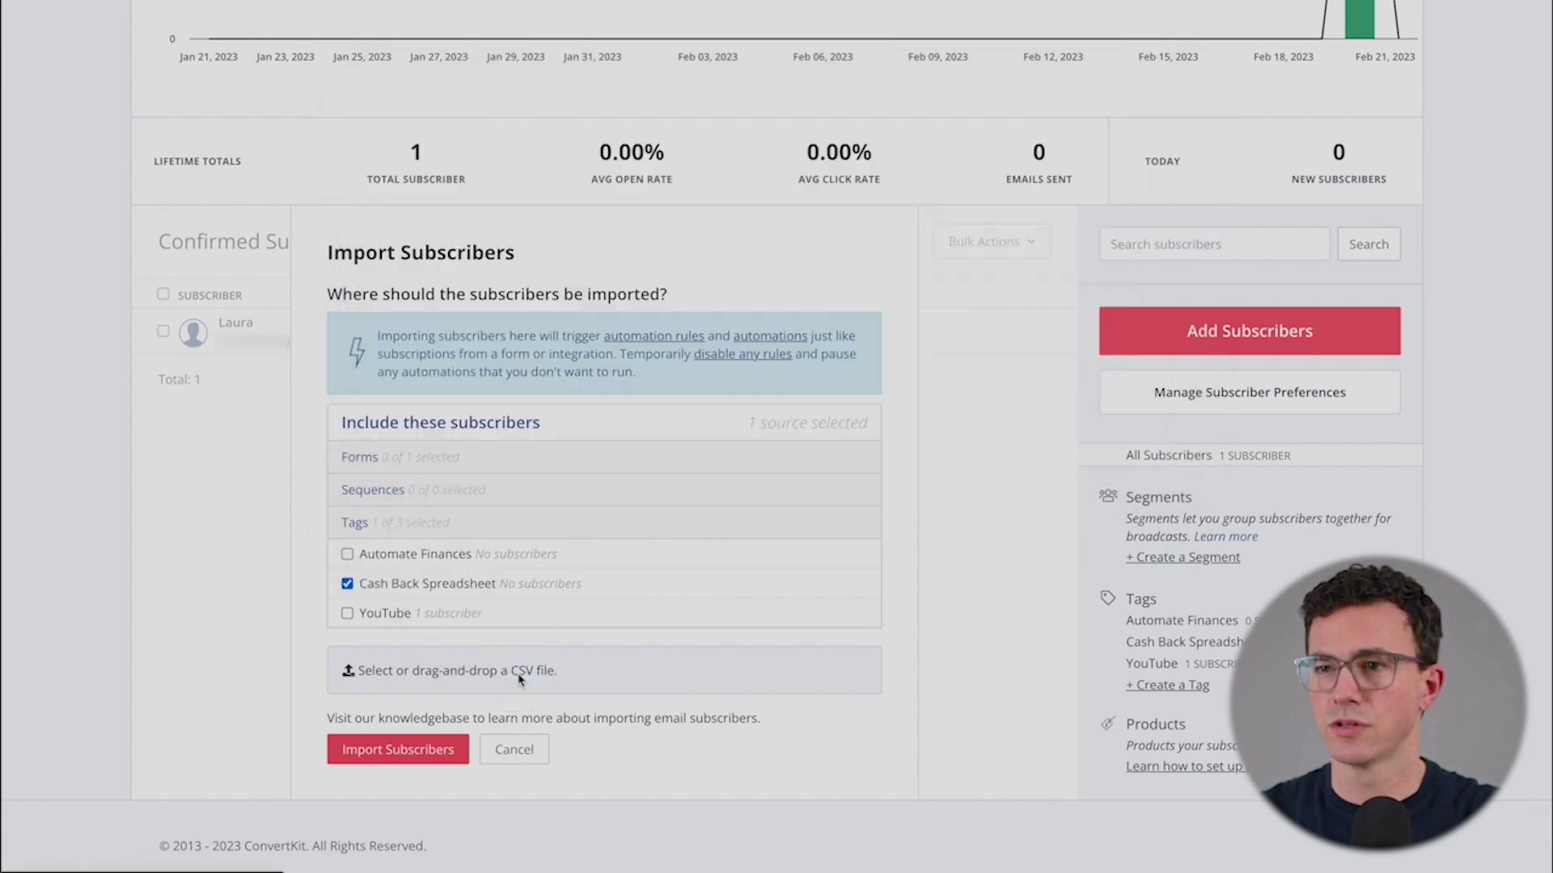
pyautogui.scroll(-5, 421, 631)
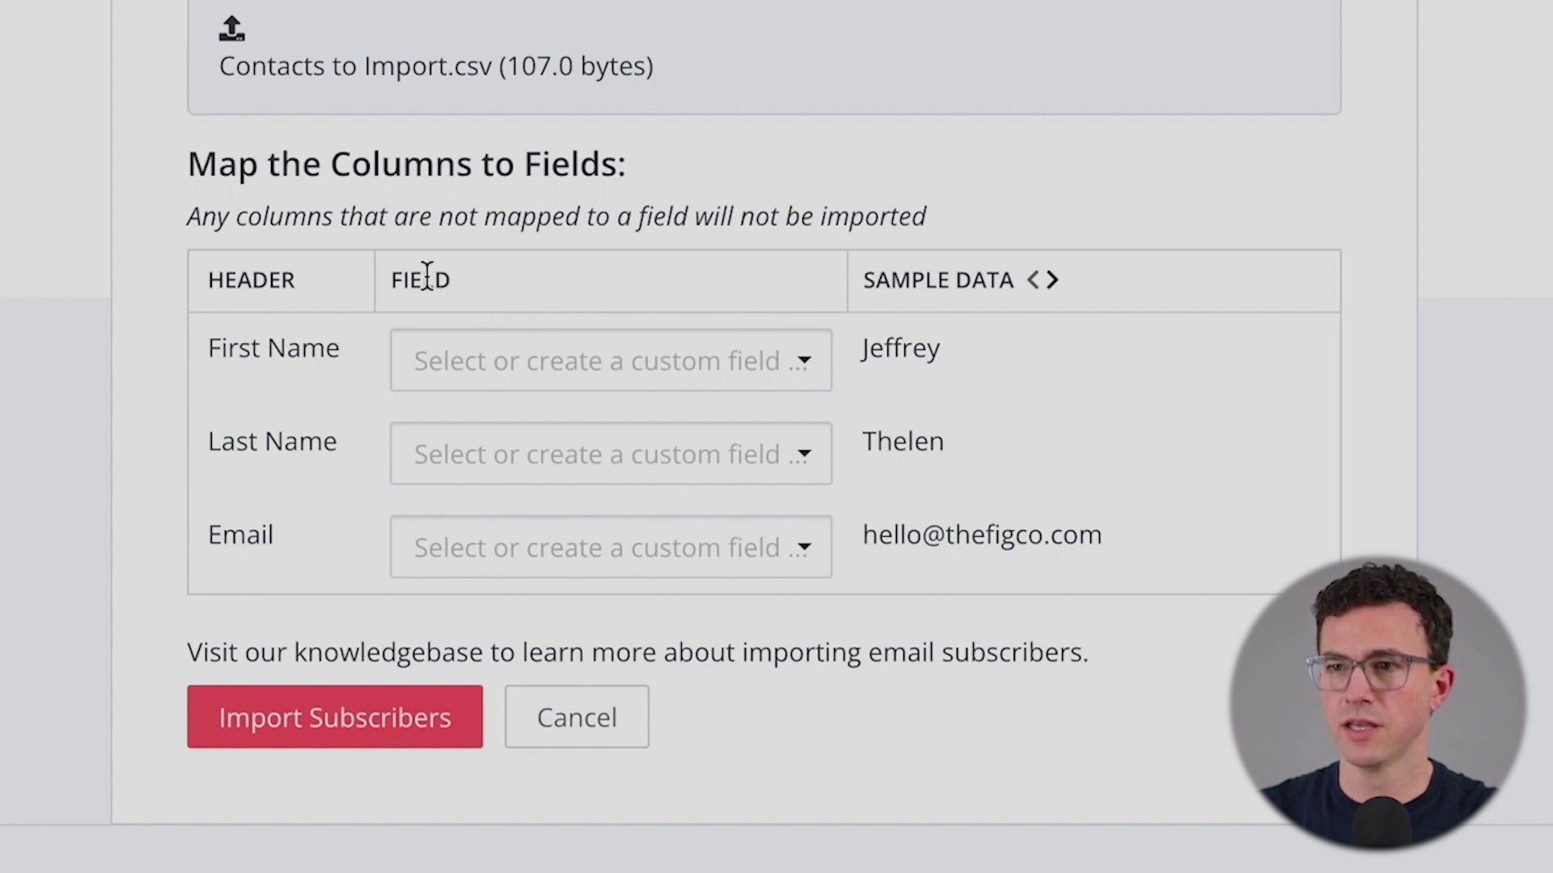
# - Map the First Name, Last Name and Email columns to their fields and run the import
pyautogui.click(547, 361)
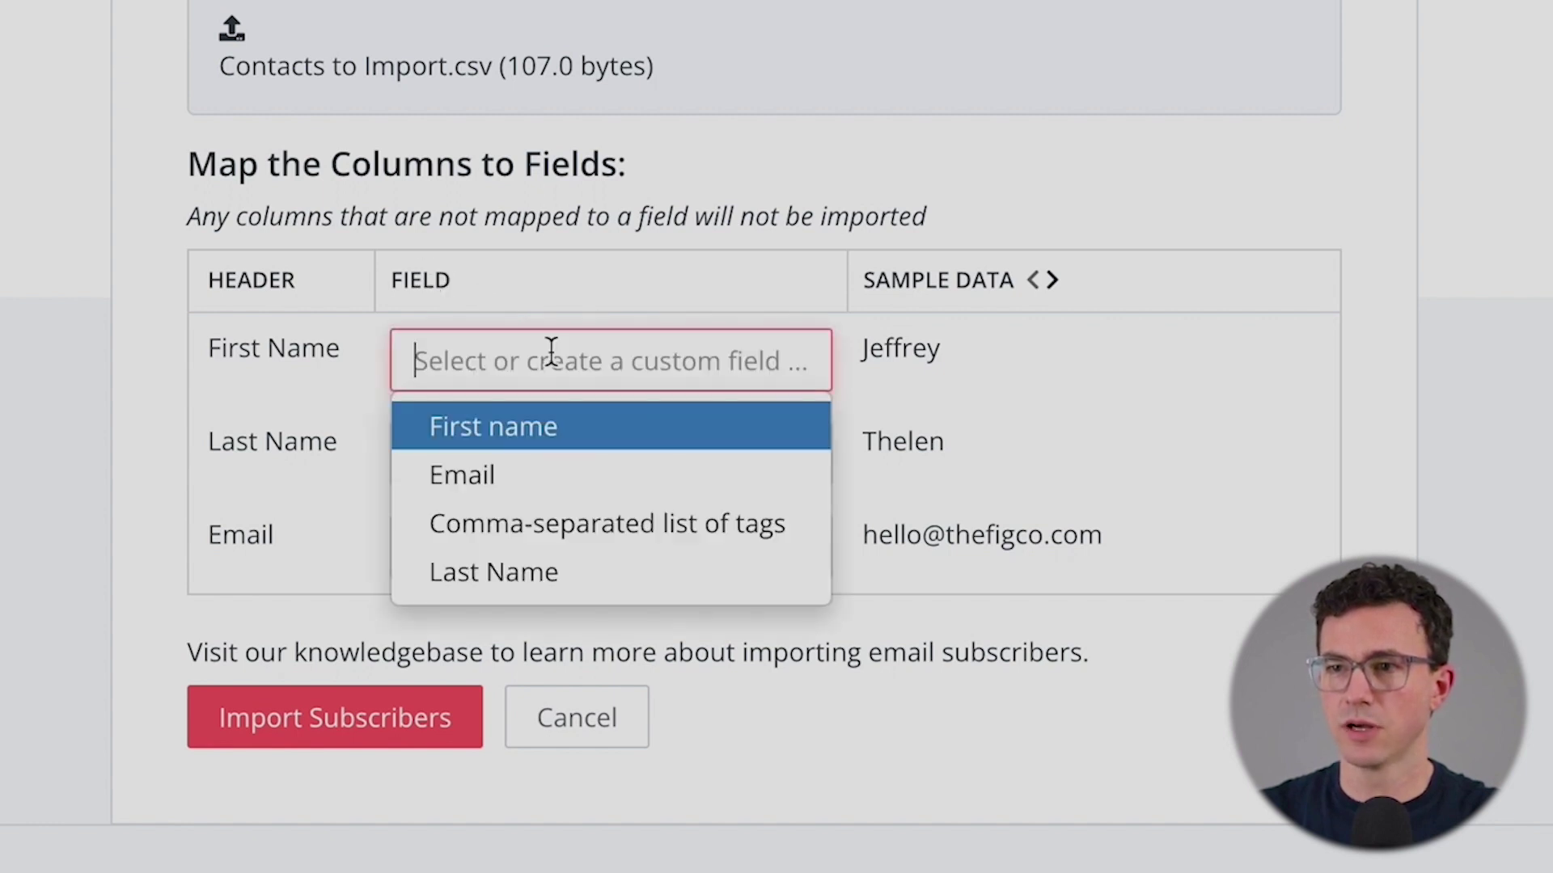
pyautogui.click(542, 440)
pyautogui.click(606, 451)
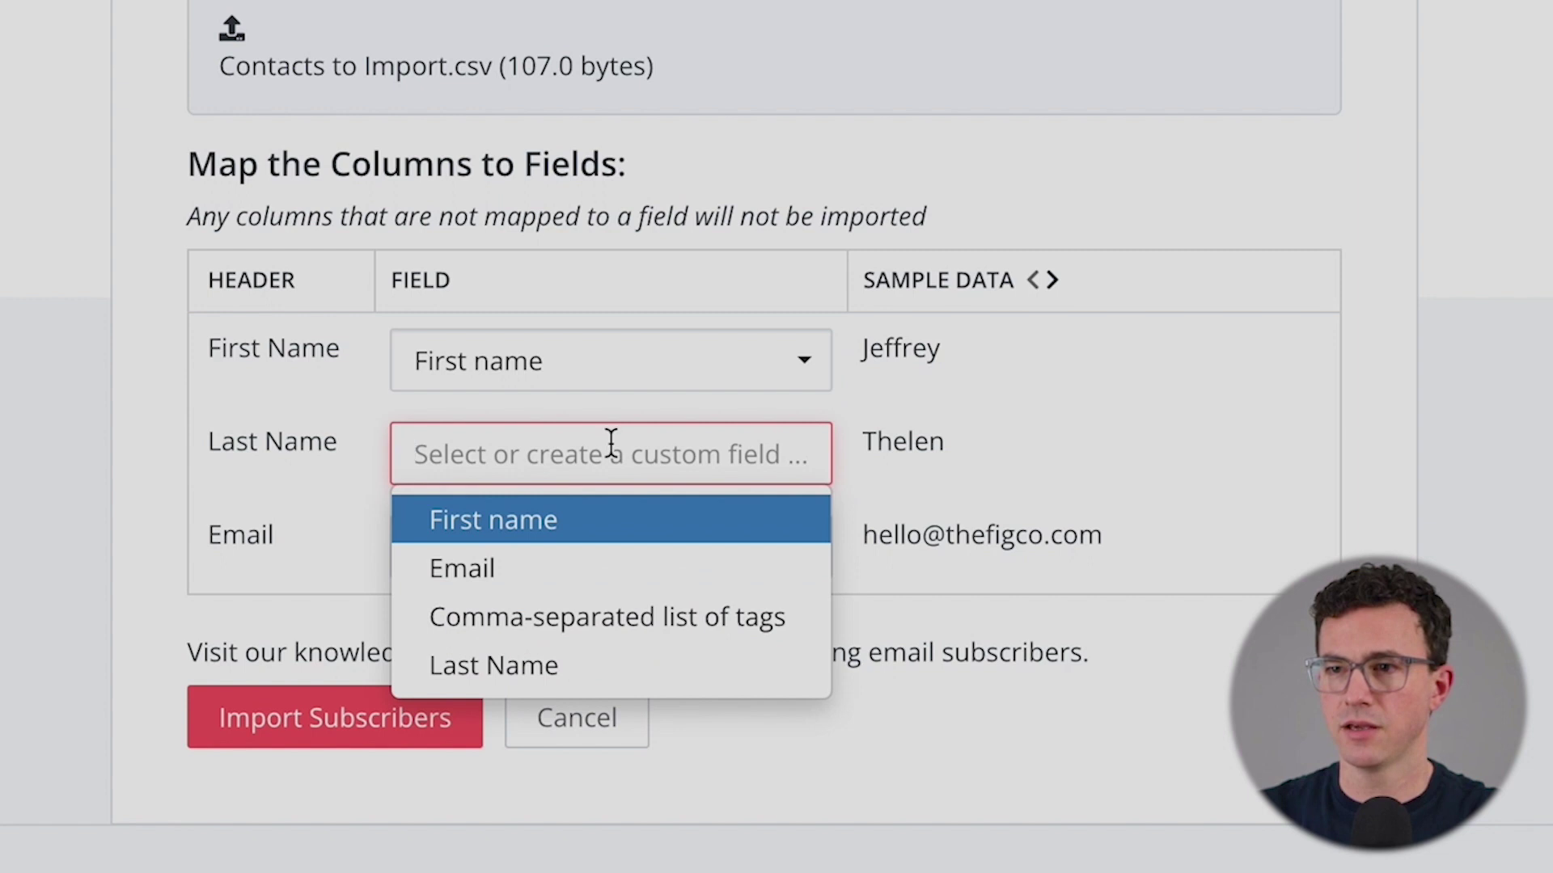
pyautogui.click(579, 668)
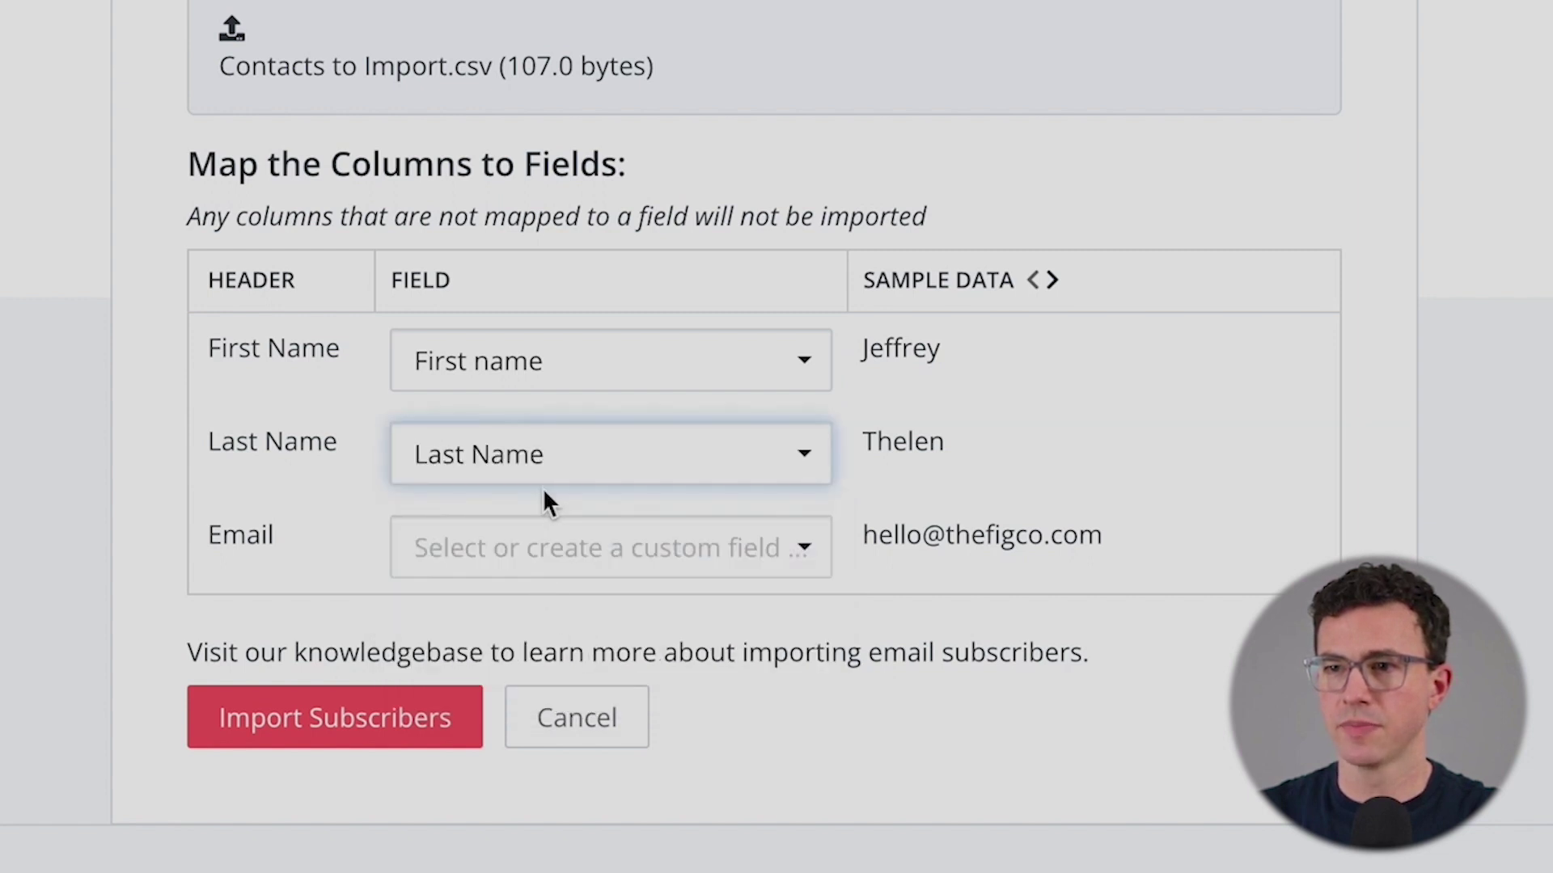
pyautogui.click(558, 556)
pyautogui.click(537, 671)
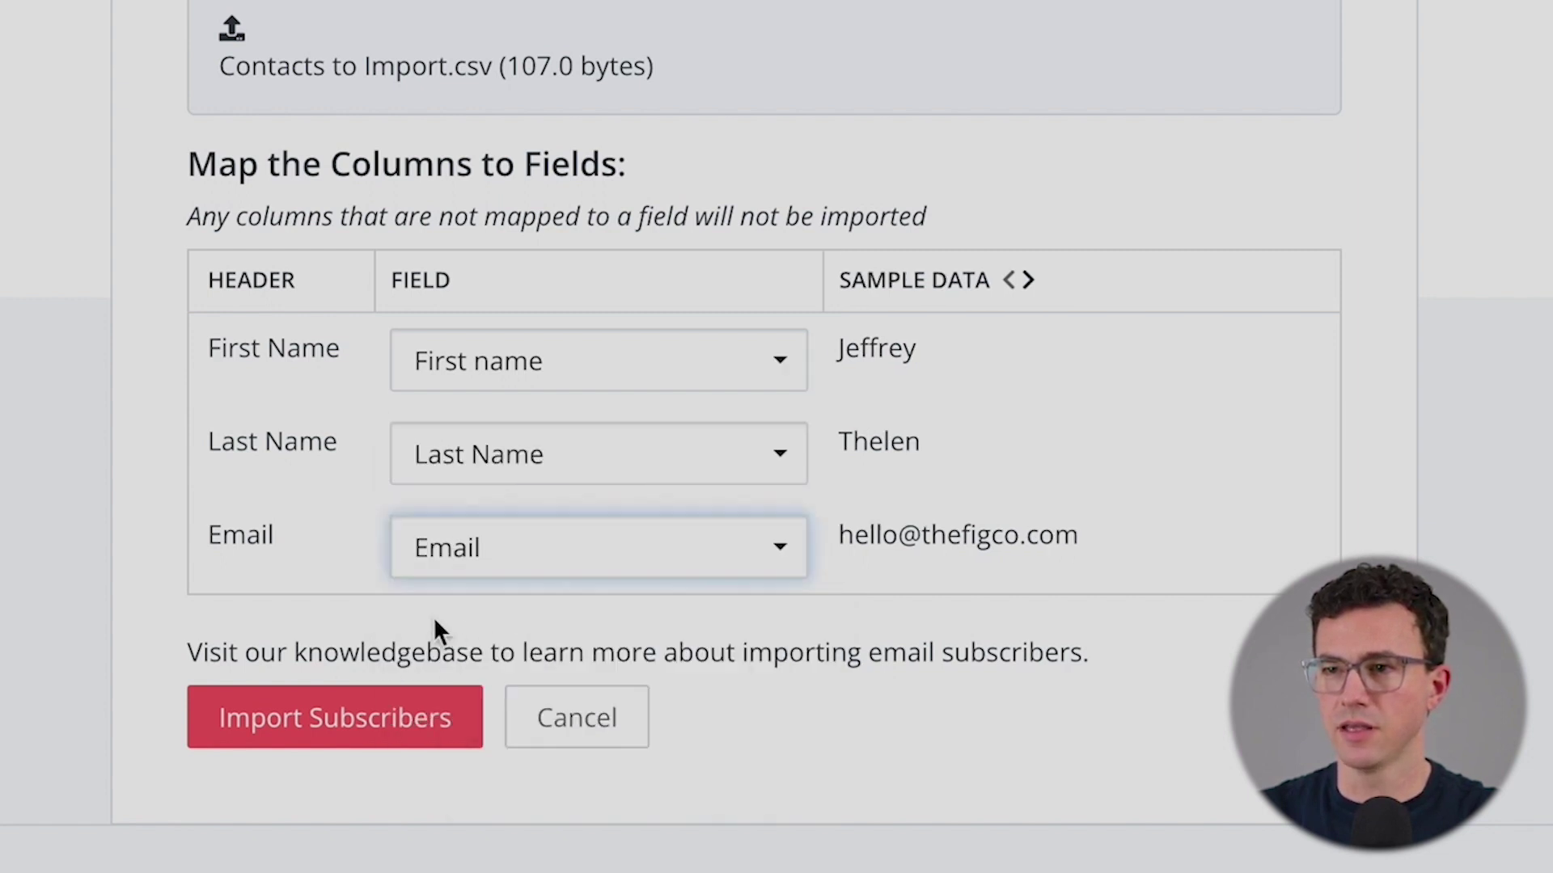
pyautogui.click(356, 738)
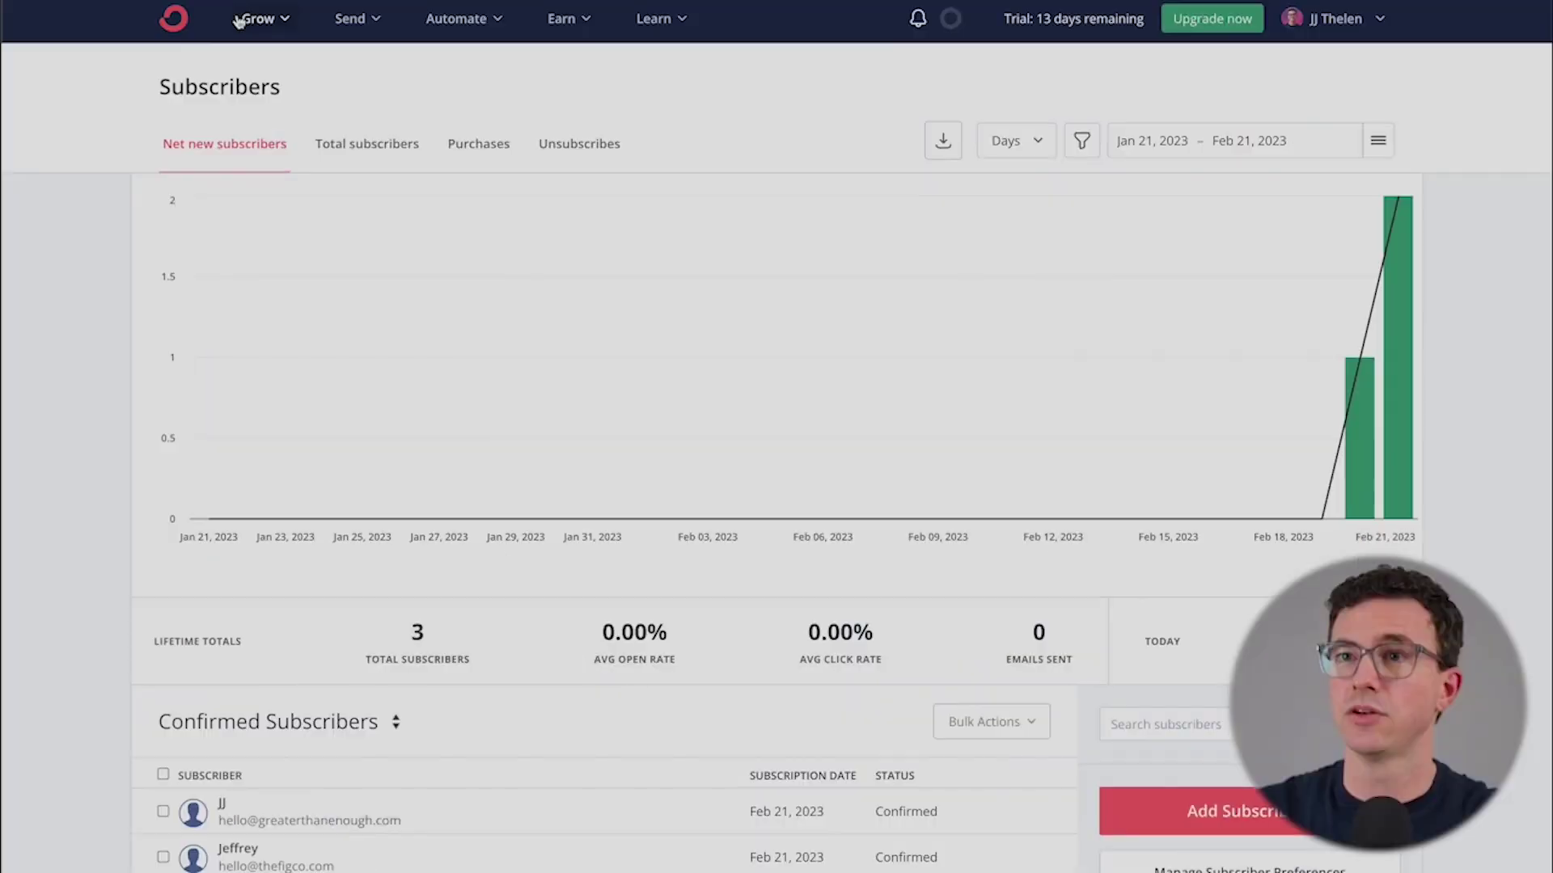
# - From Grow > Landing Pages & Forms, begin creating a new form
pyautogui.click(235, 26)
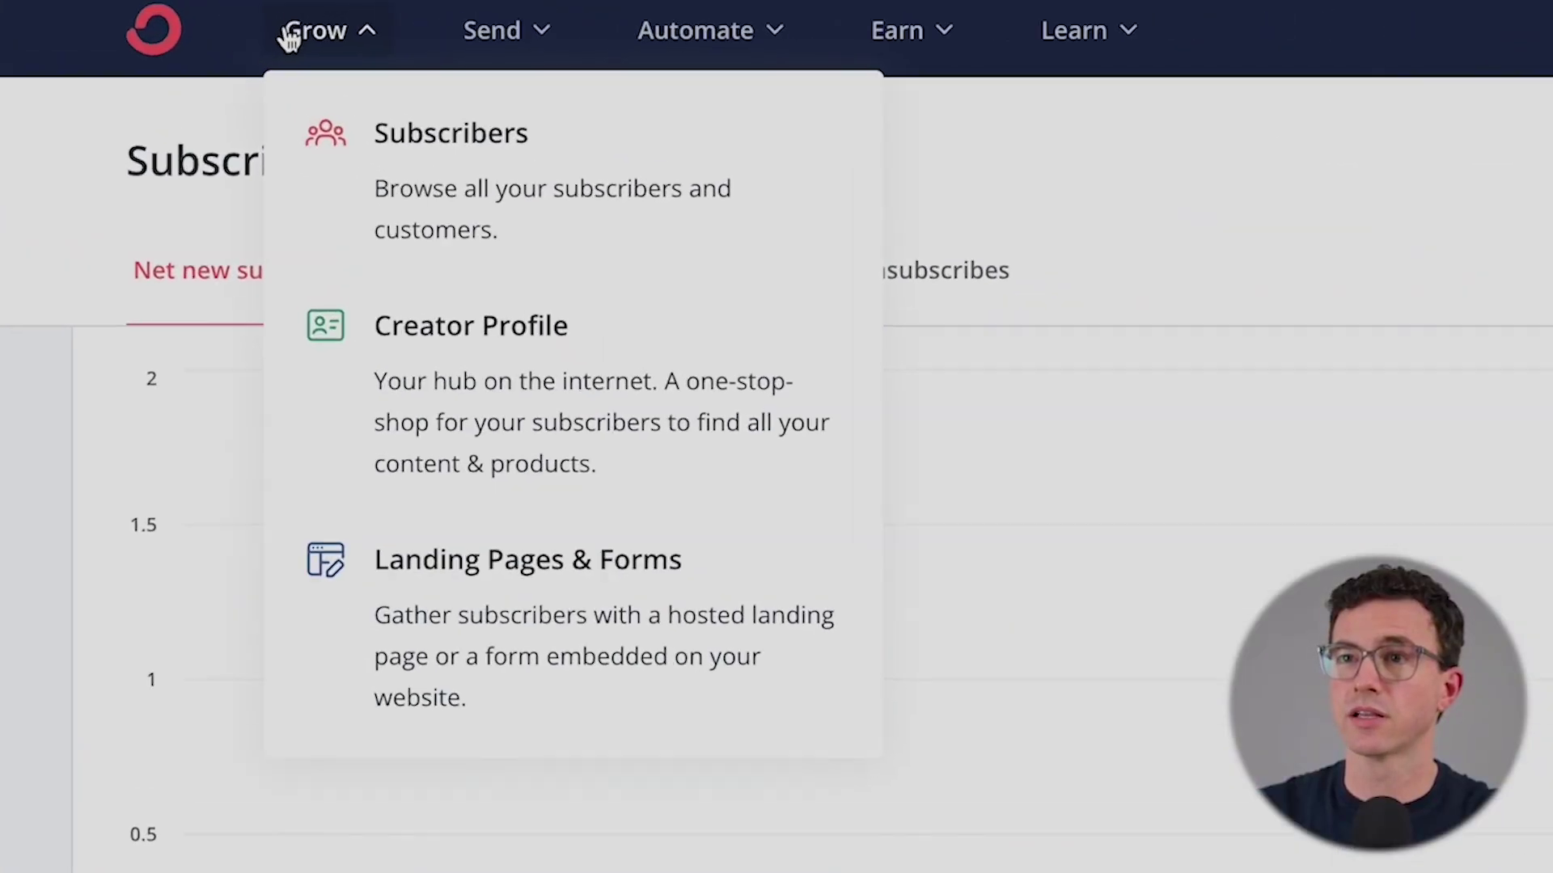
pyautogui.click(614, 584)
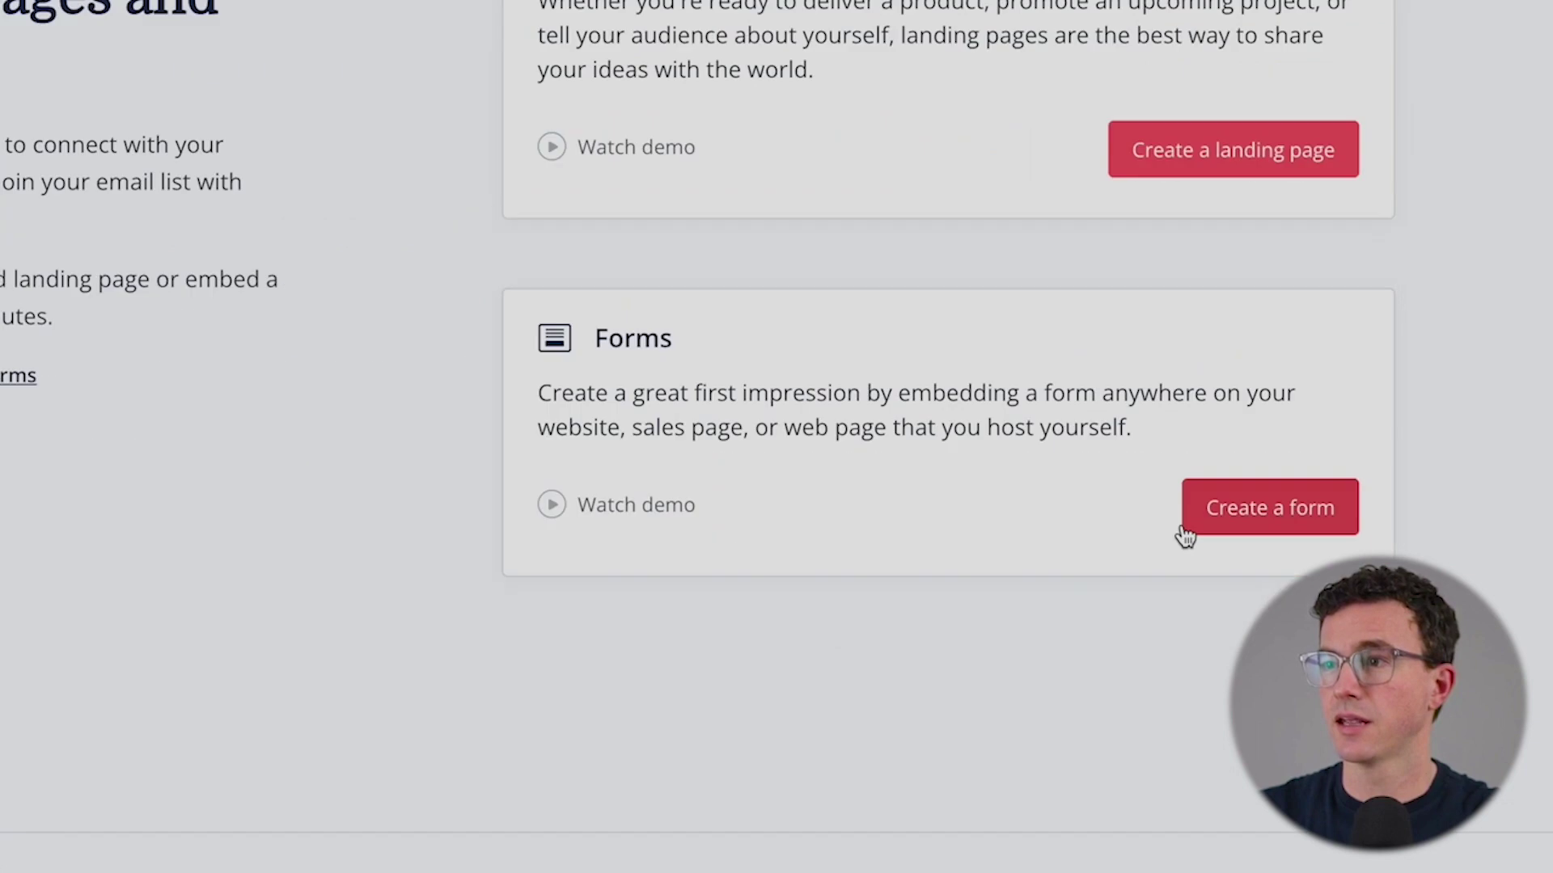
pyautogui.click(1238, 506)
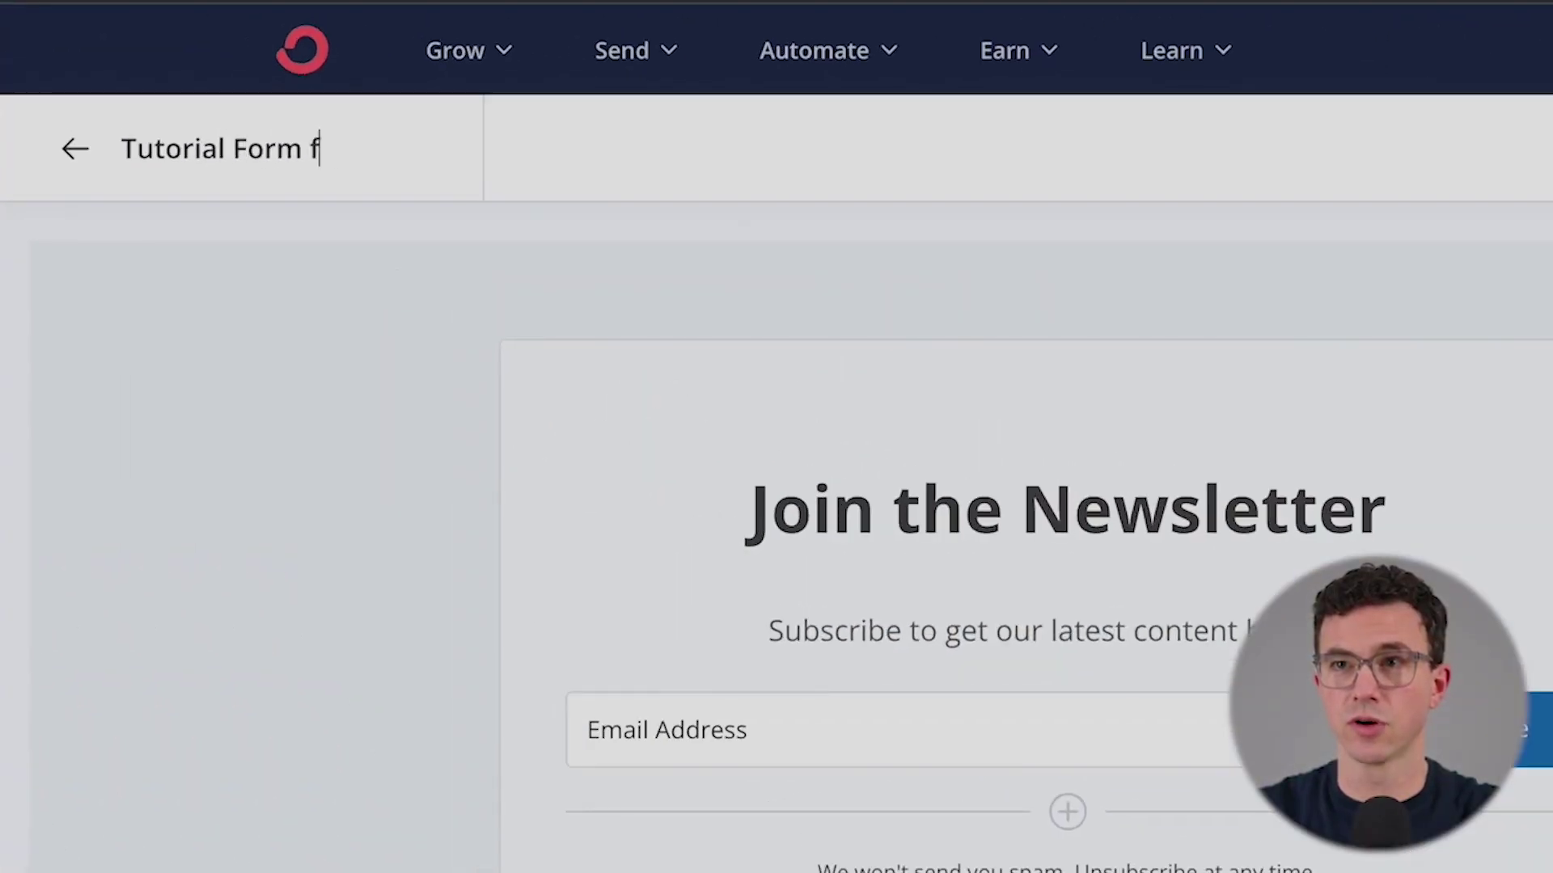
# - Name the form 'Tutorial Form for Website' and change the heading to 'Automate Your Money'
pyautogui.write('or Website')
pyautogui.press('Return')
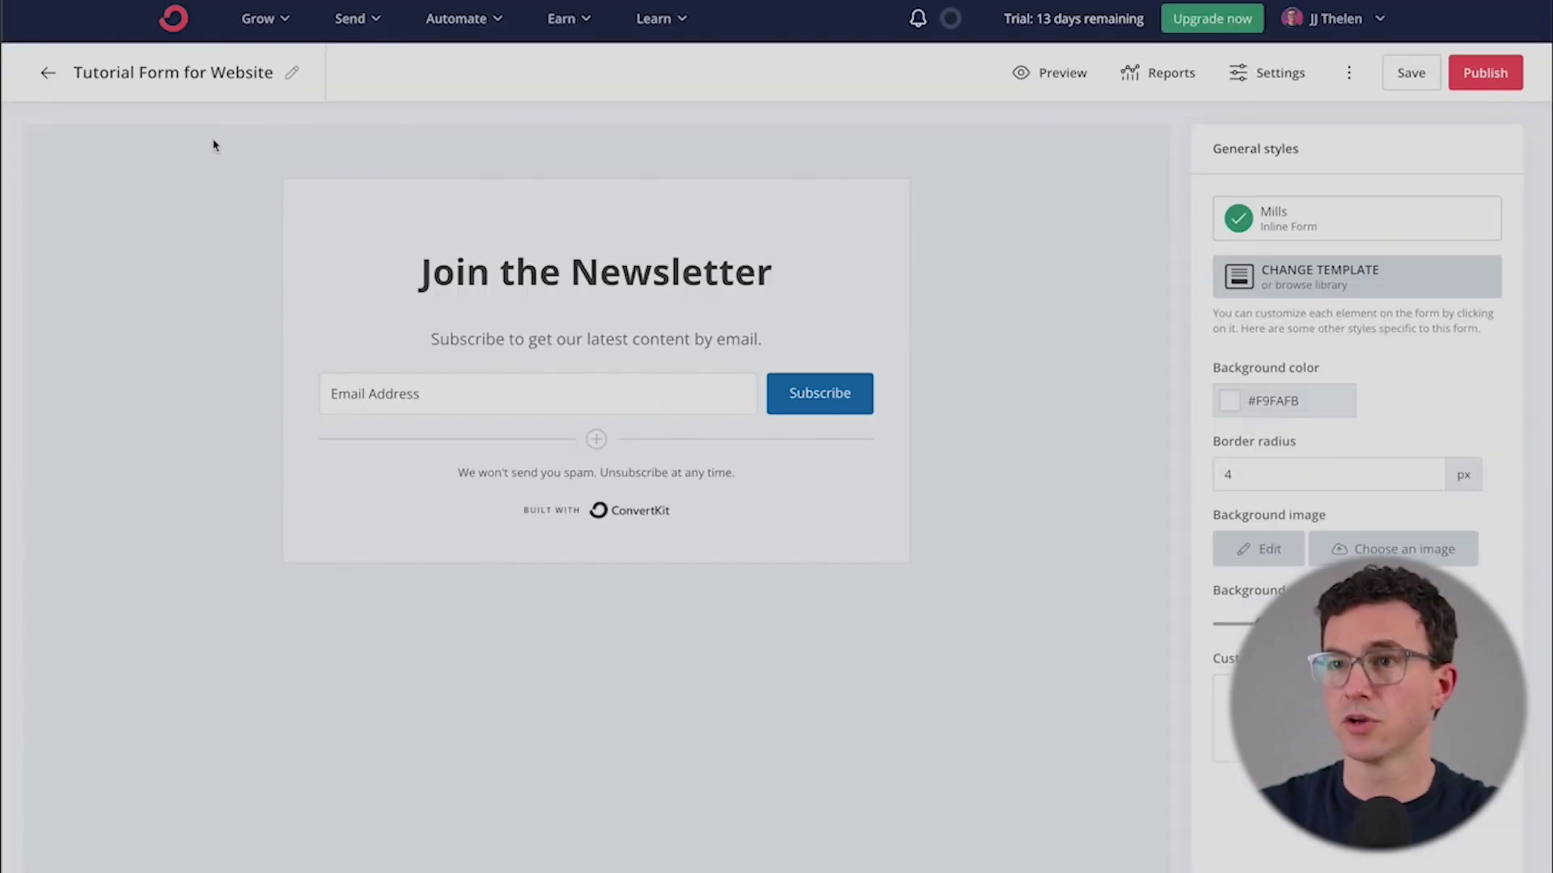
pyautogui.tripleClick(541, 266)
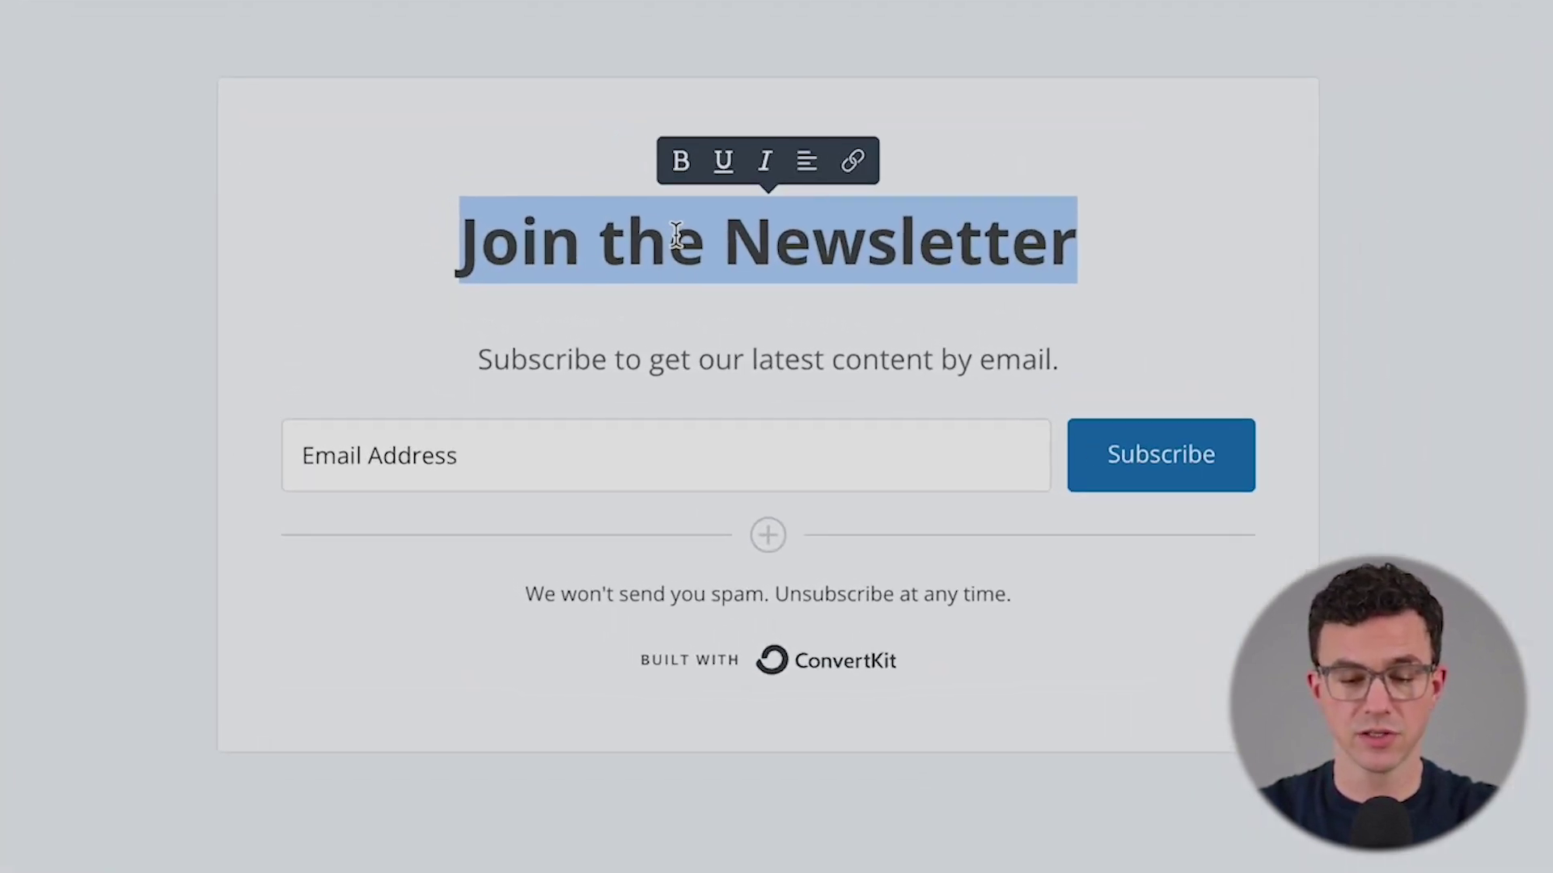
pyautogui.write('Aut')
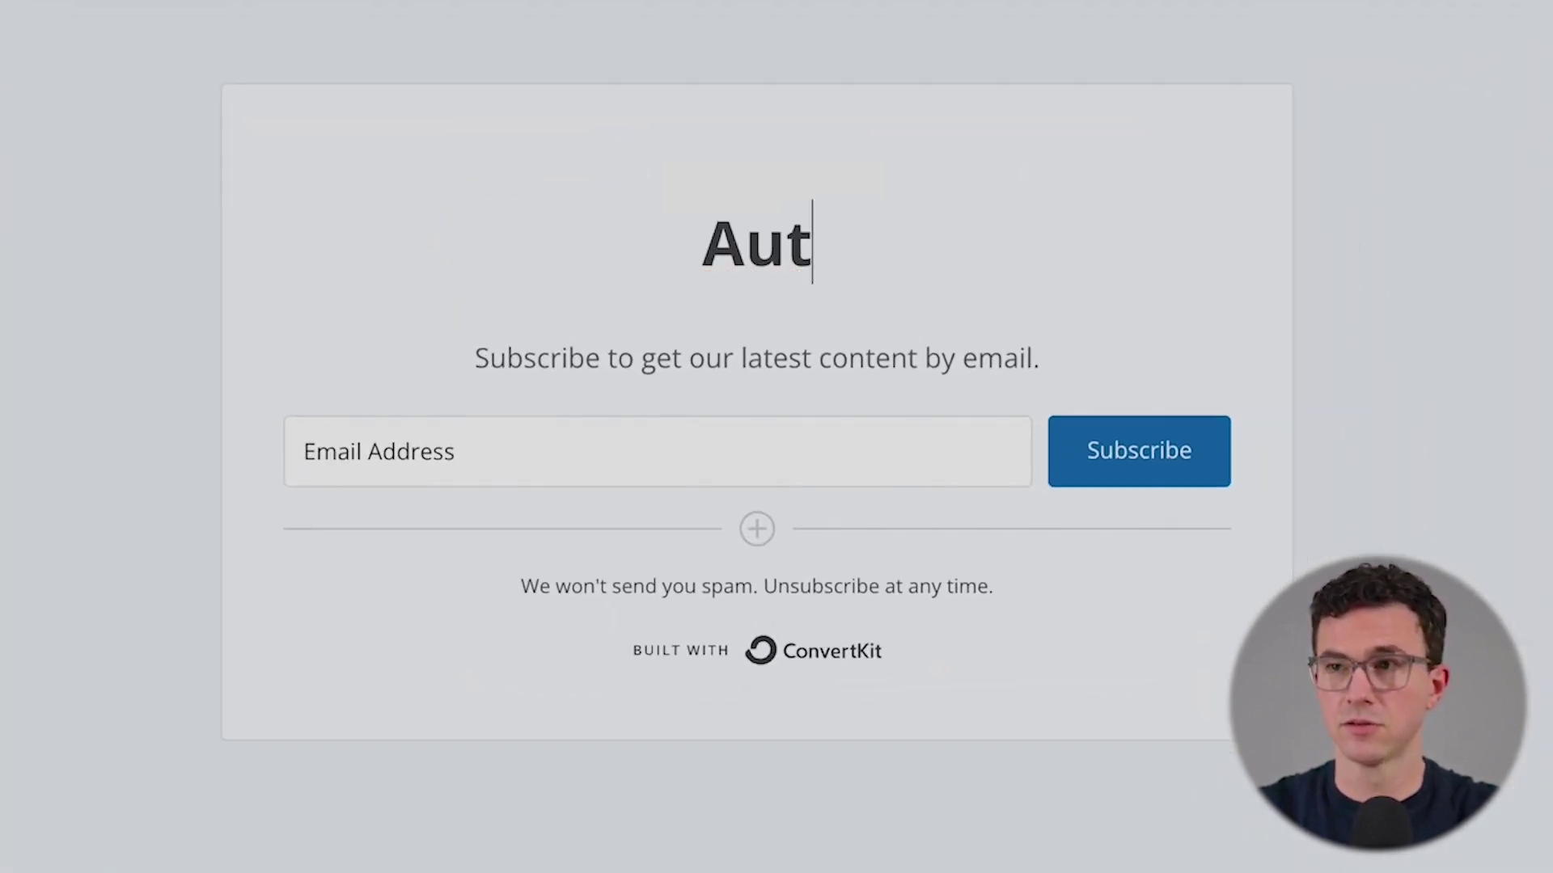
pyautogui.write('omate.')
pyautogui.press('BackSpace')
pyautogui.write('You')
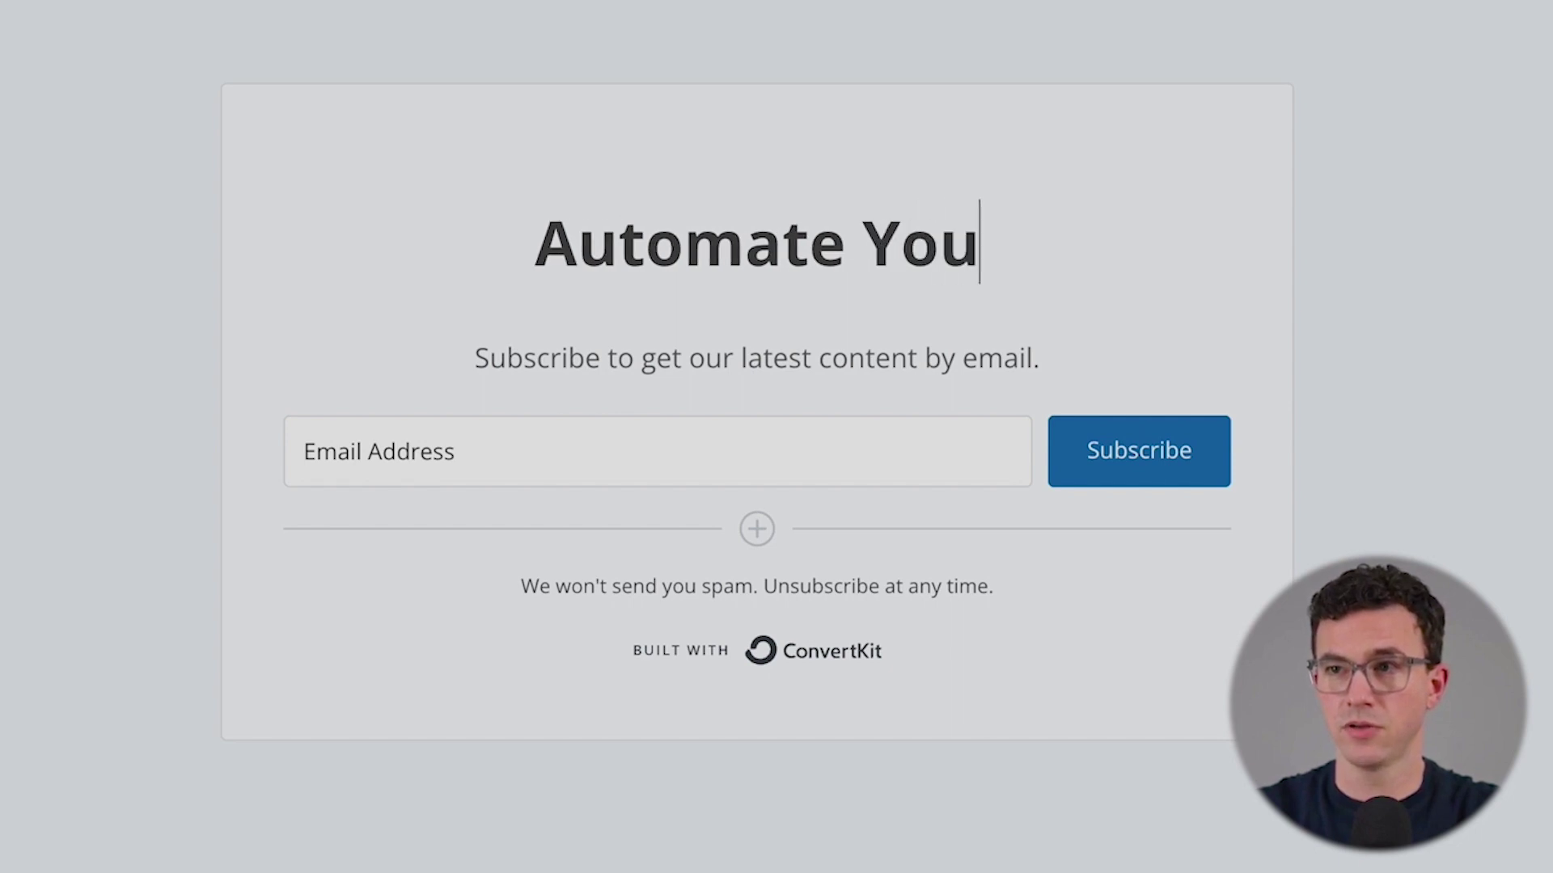
pyautogui.write('r Money')
# - Replace the subtitle with 'Free 7-Day Email Course, sign up below!'
pyautogui.tripleClick(679, 344)
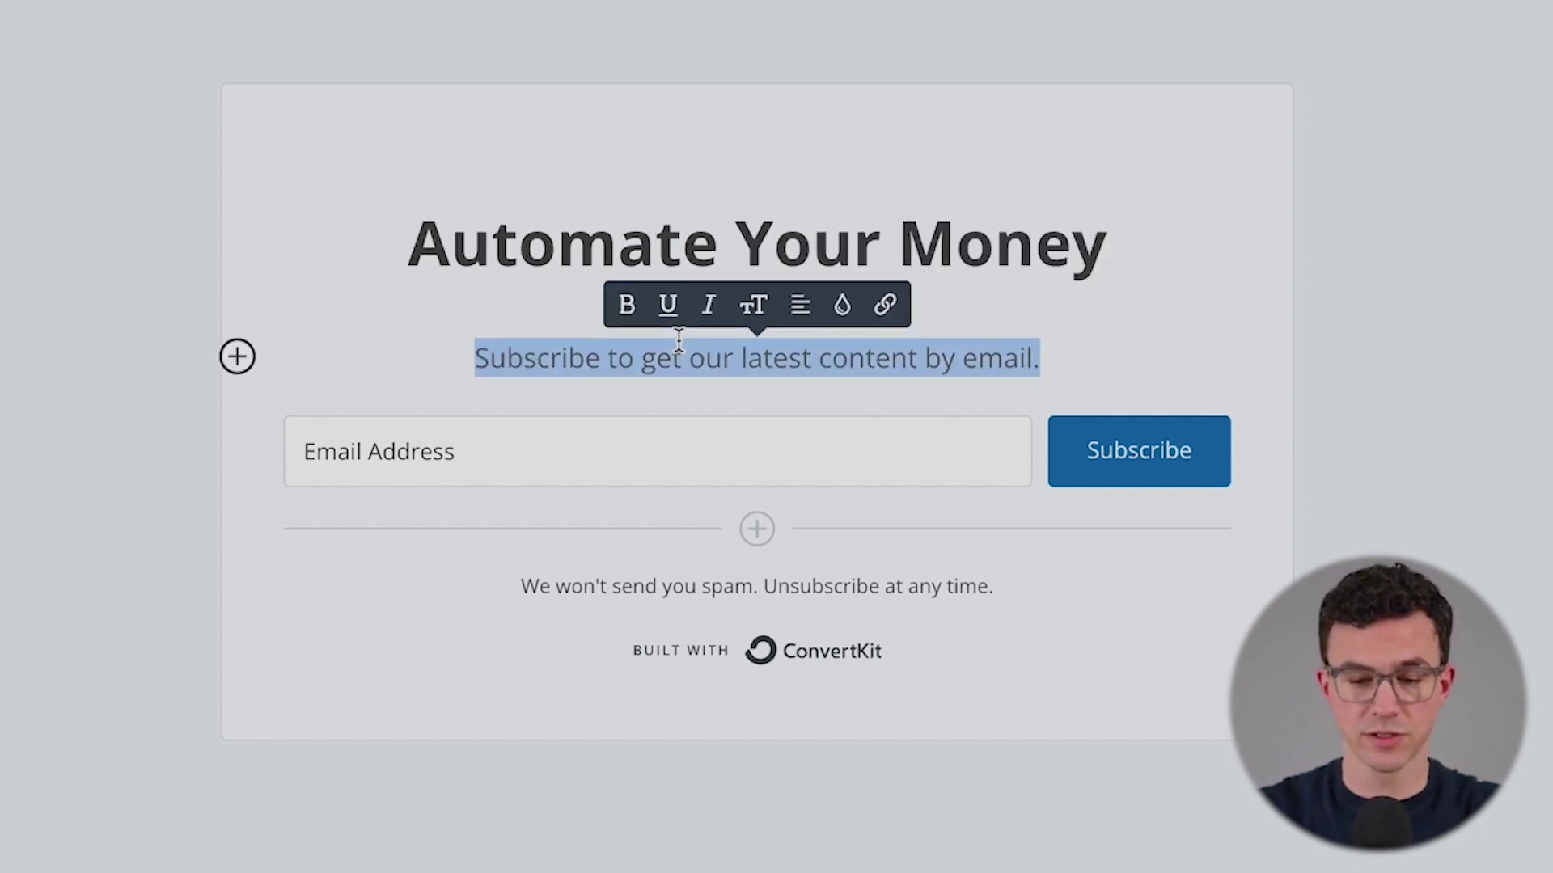
pyautogui.write('7-Day')
pyautogui.press('Home')
pyautogui.write('Free 7-Day')
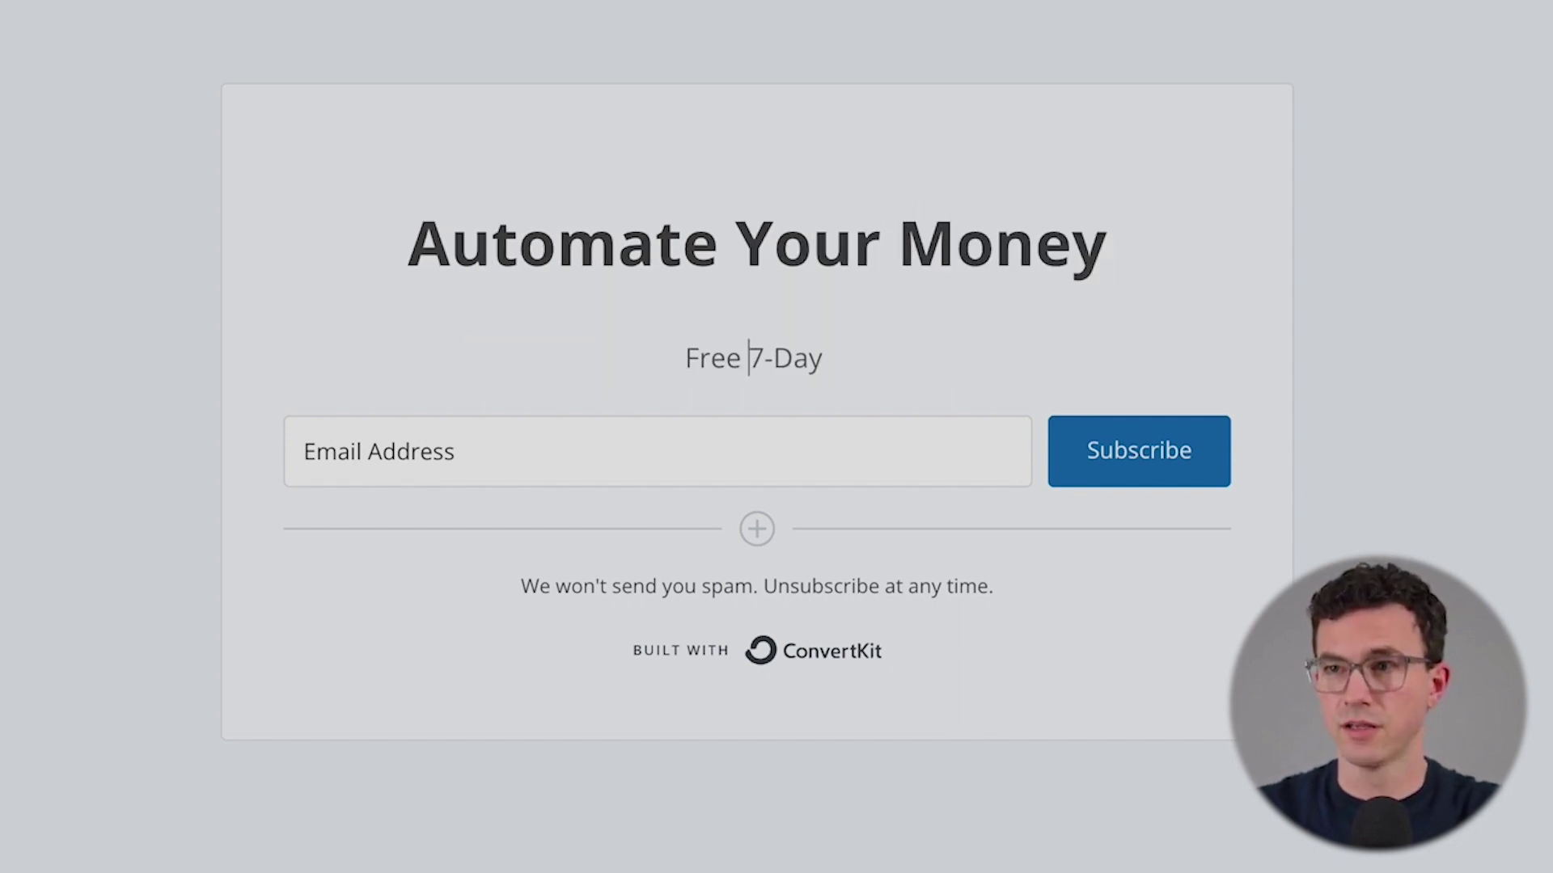
pyautogui.write('  Email C')
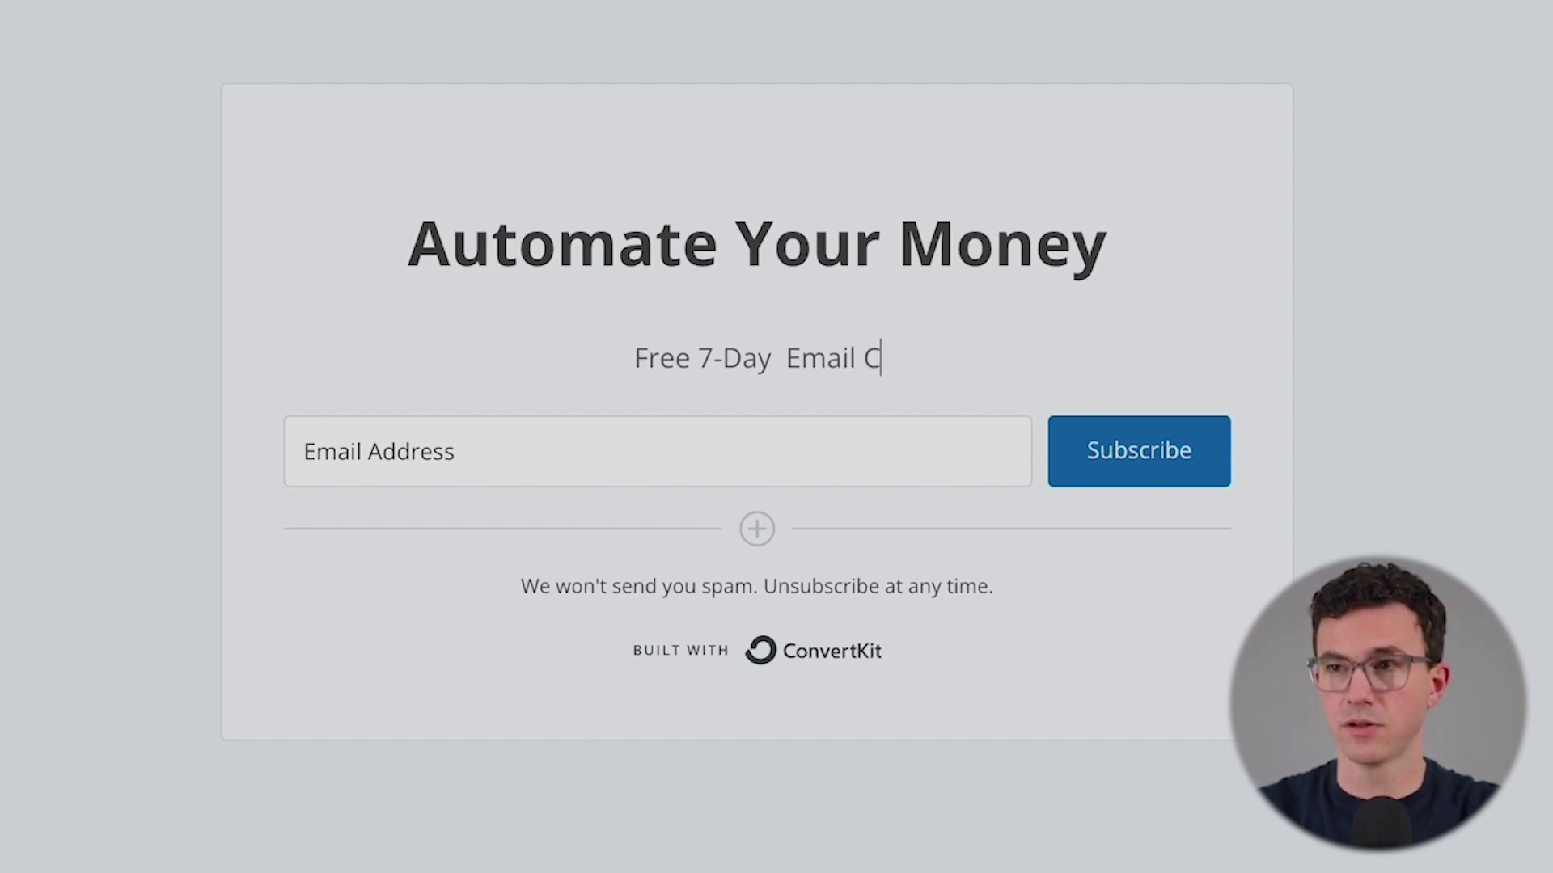
pyautogui.write('ourse, sign up below!')
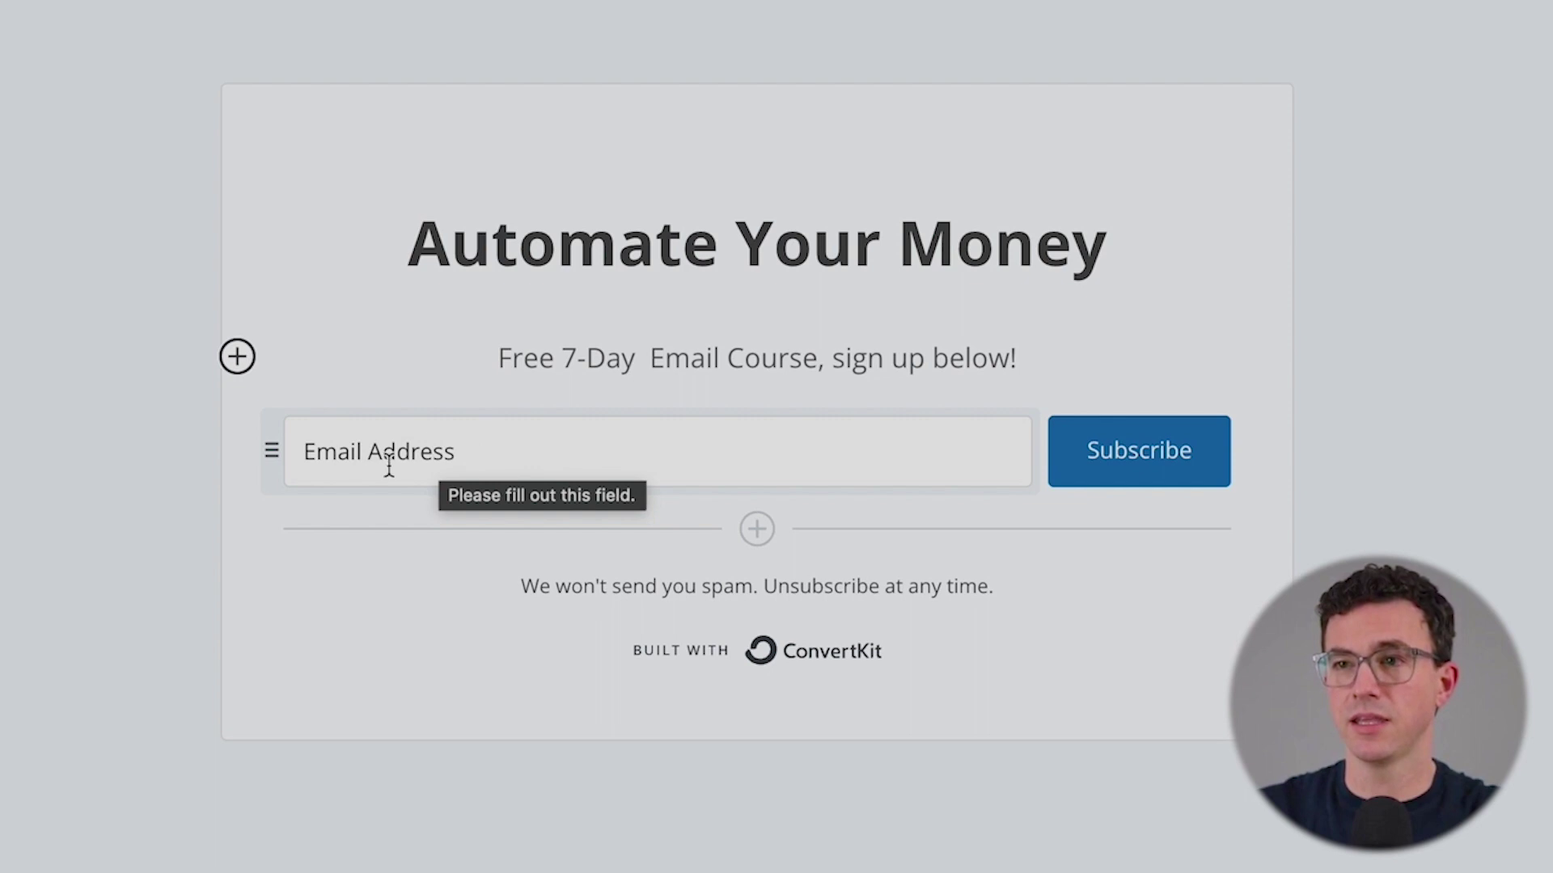
pyautogui.click(752, 530)
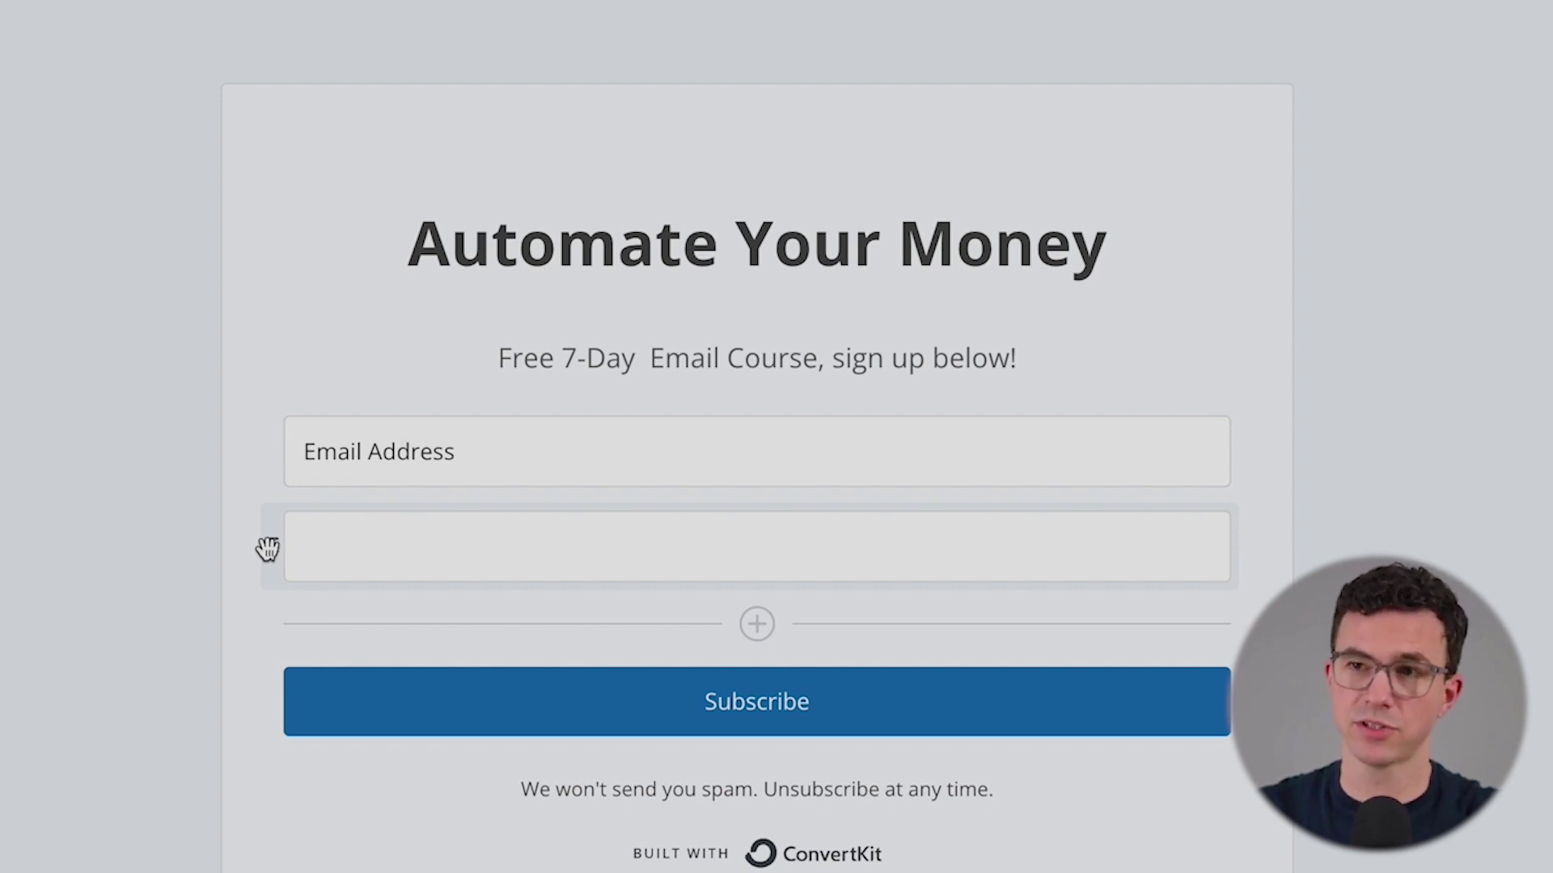
# - Move the new field above Email Address and set it to collect First Name
pyautogui.moveTo(267, 549); pyautogui.dragTo(274, 441)
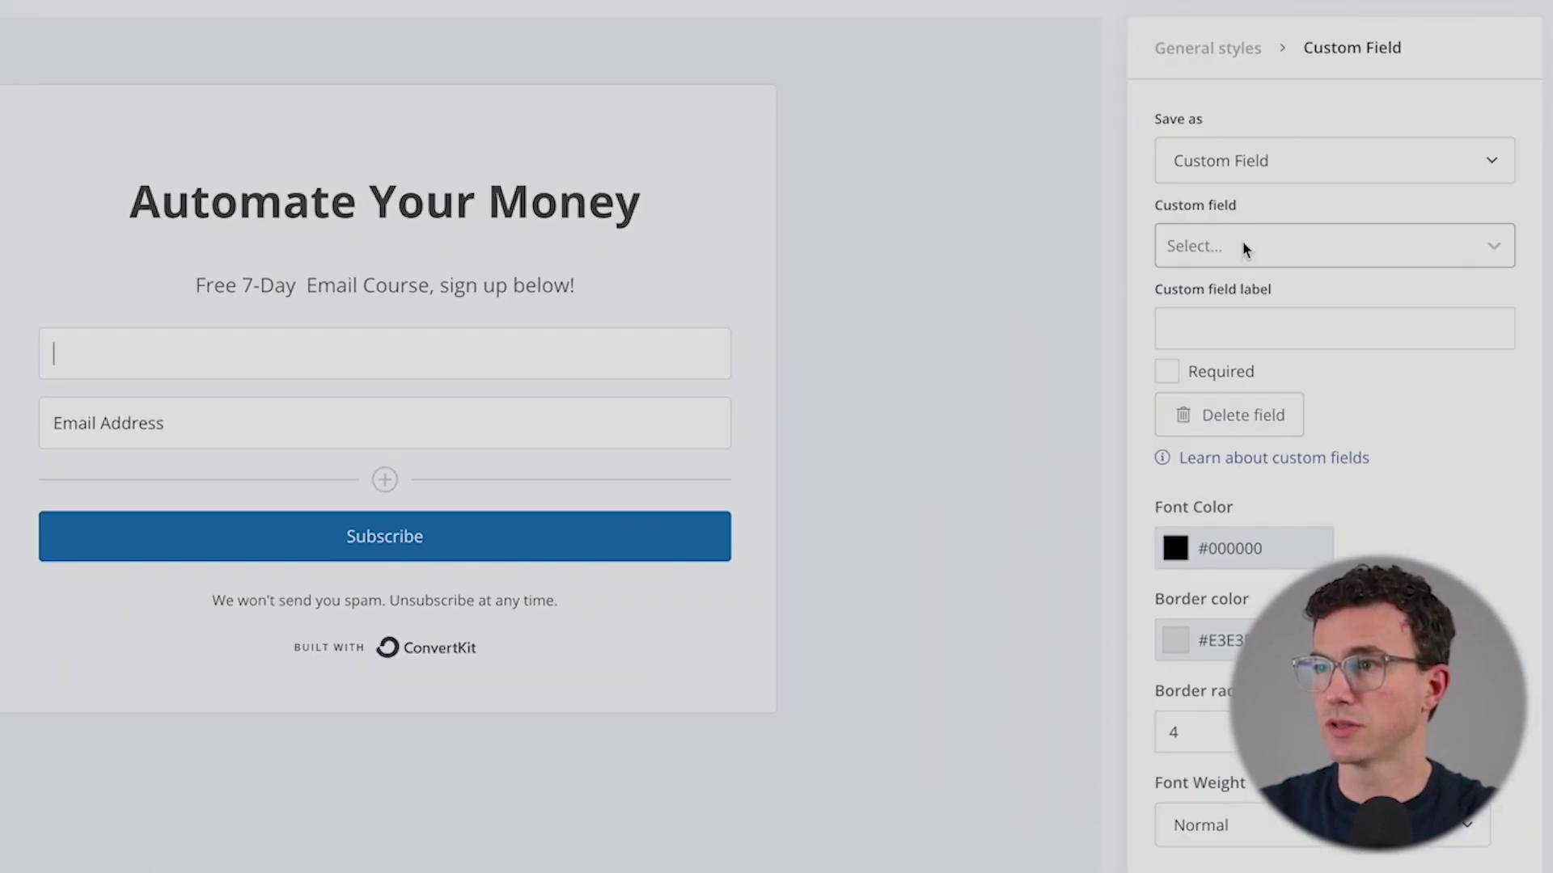
pyautogui.click(1245, 247)
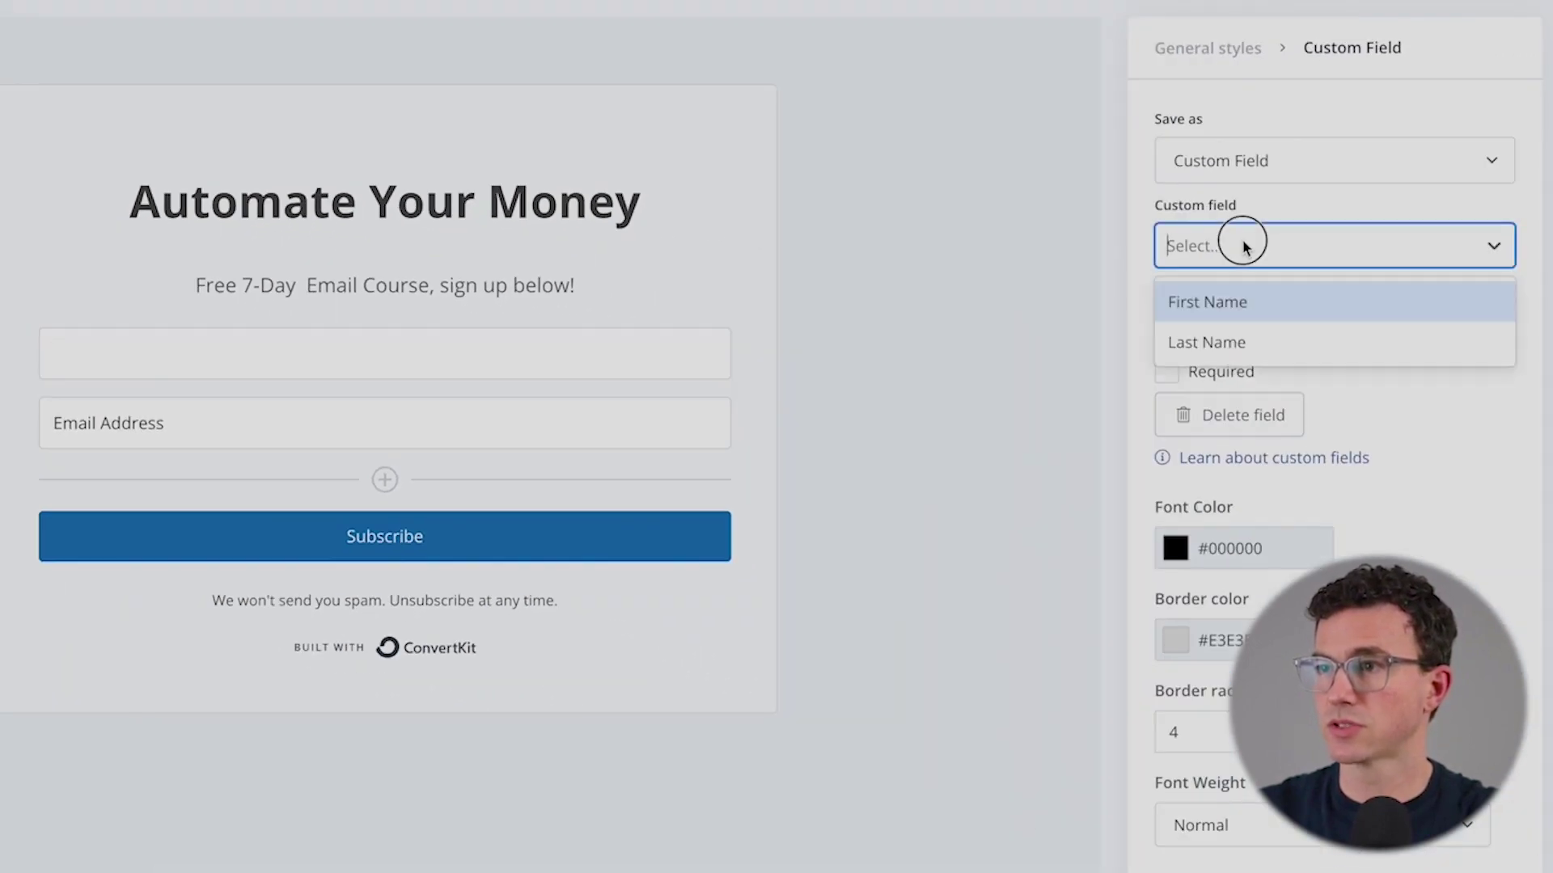
pyautogui.click(1229, 301)
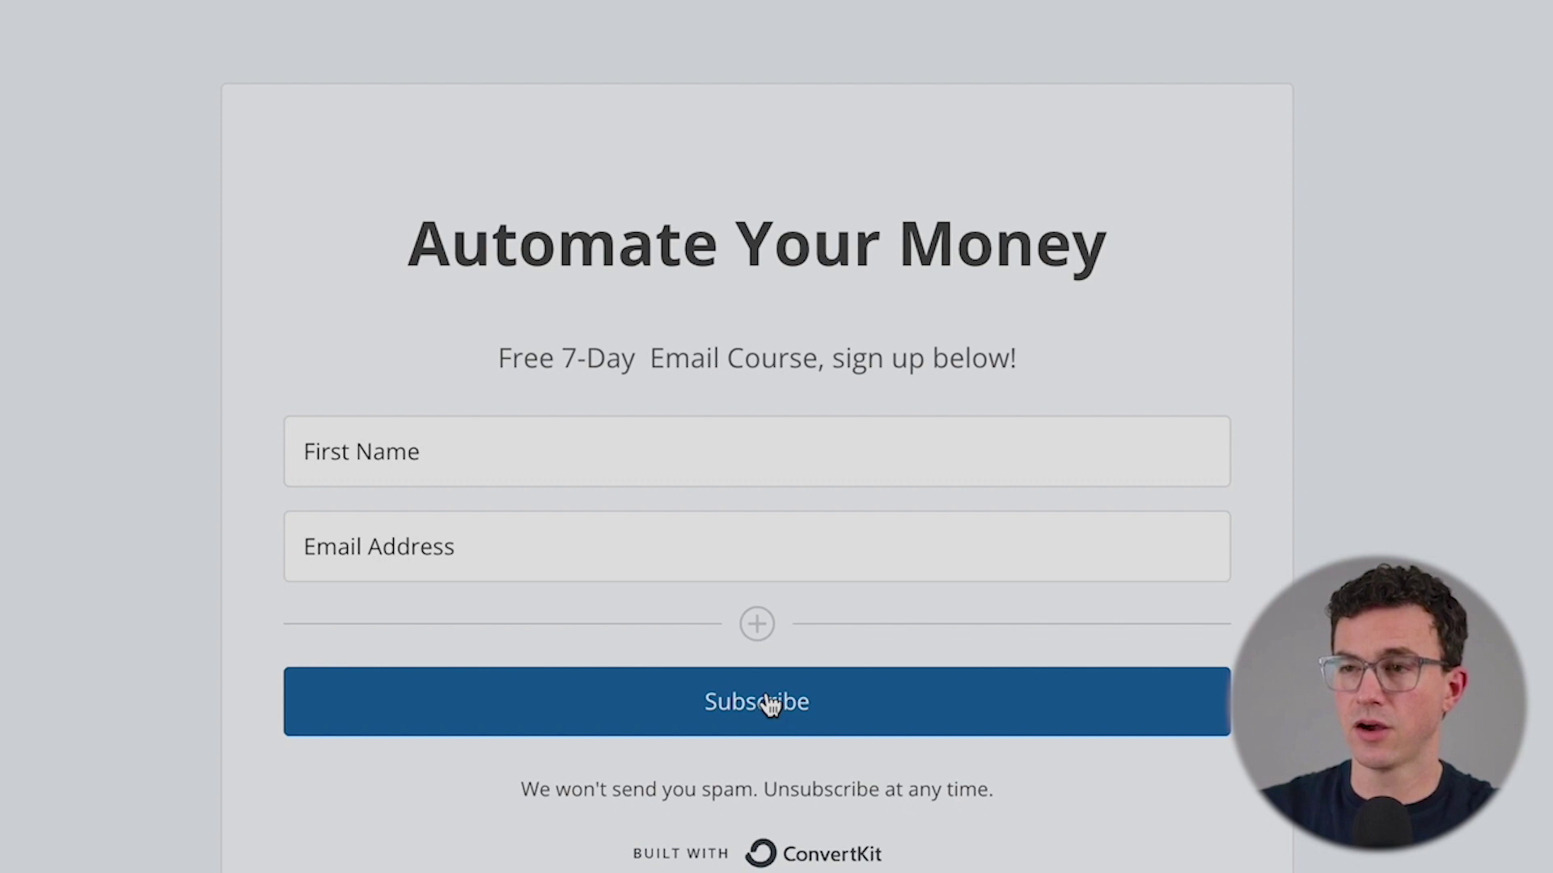
pyautogui.click(767, 703)
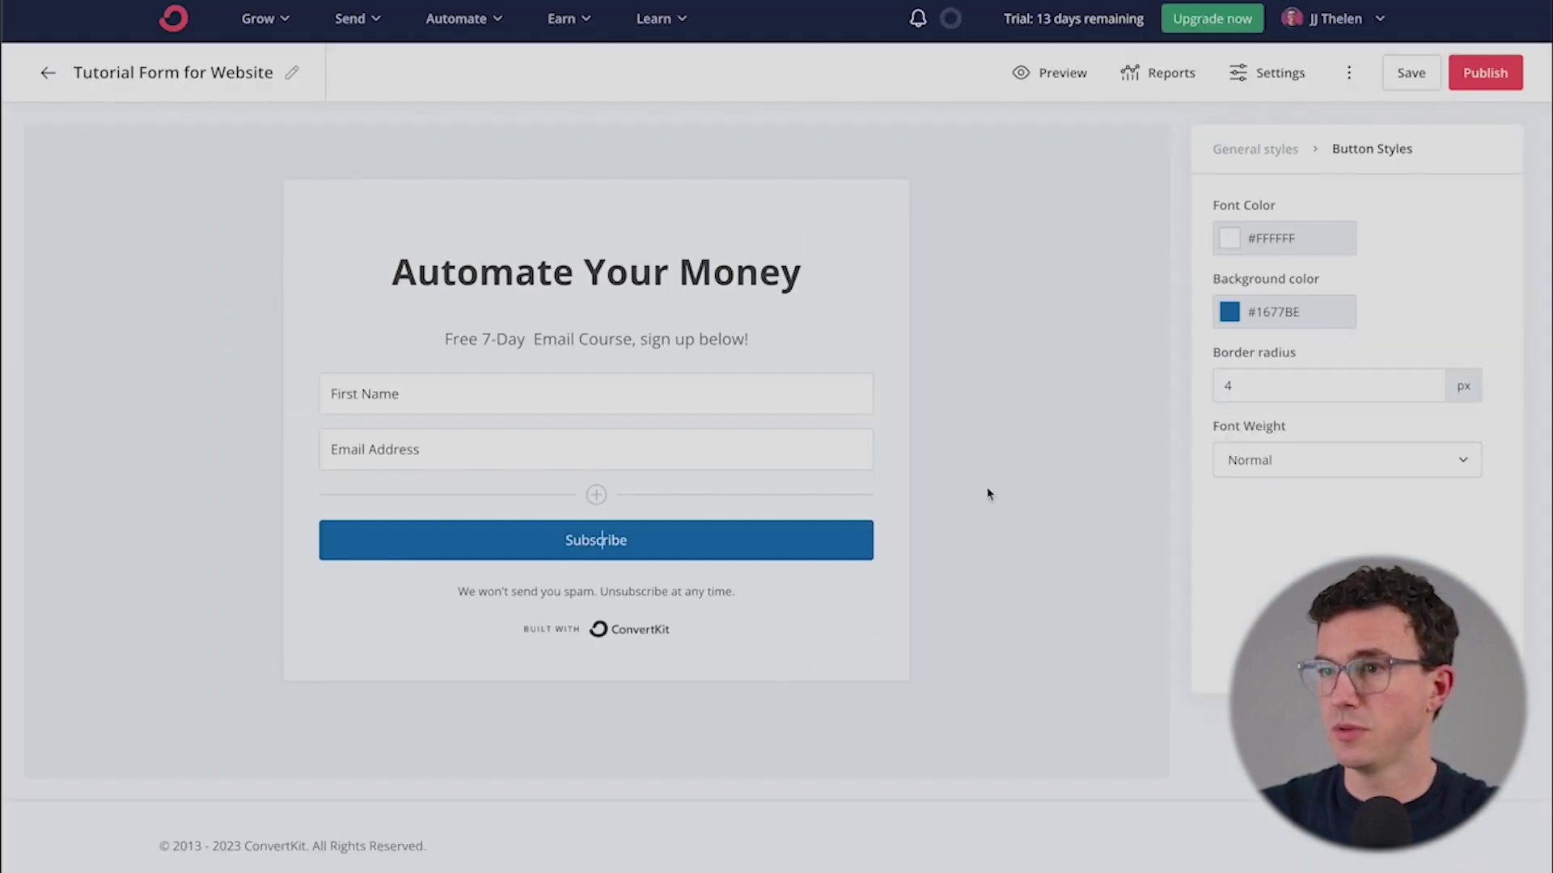
# - Relabel the signup button 'SUBSCRIBE'
pyautogui.doubleClick(655, 535)
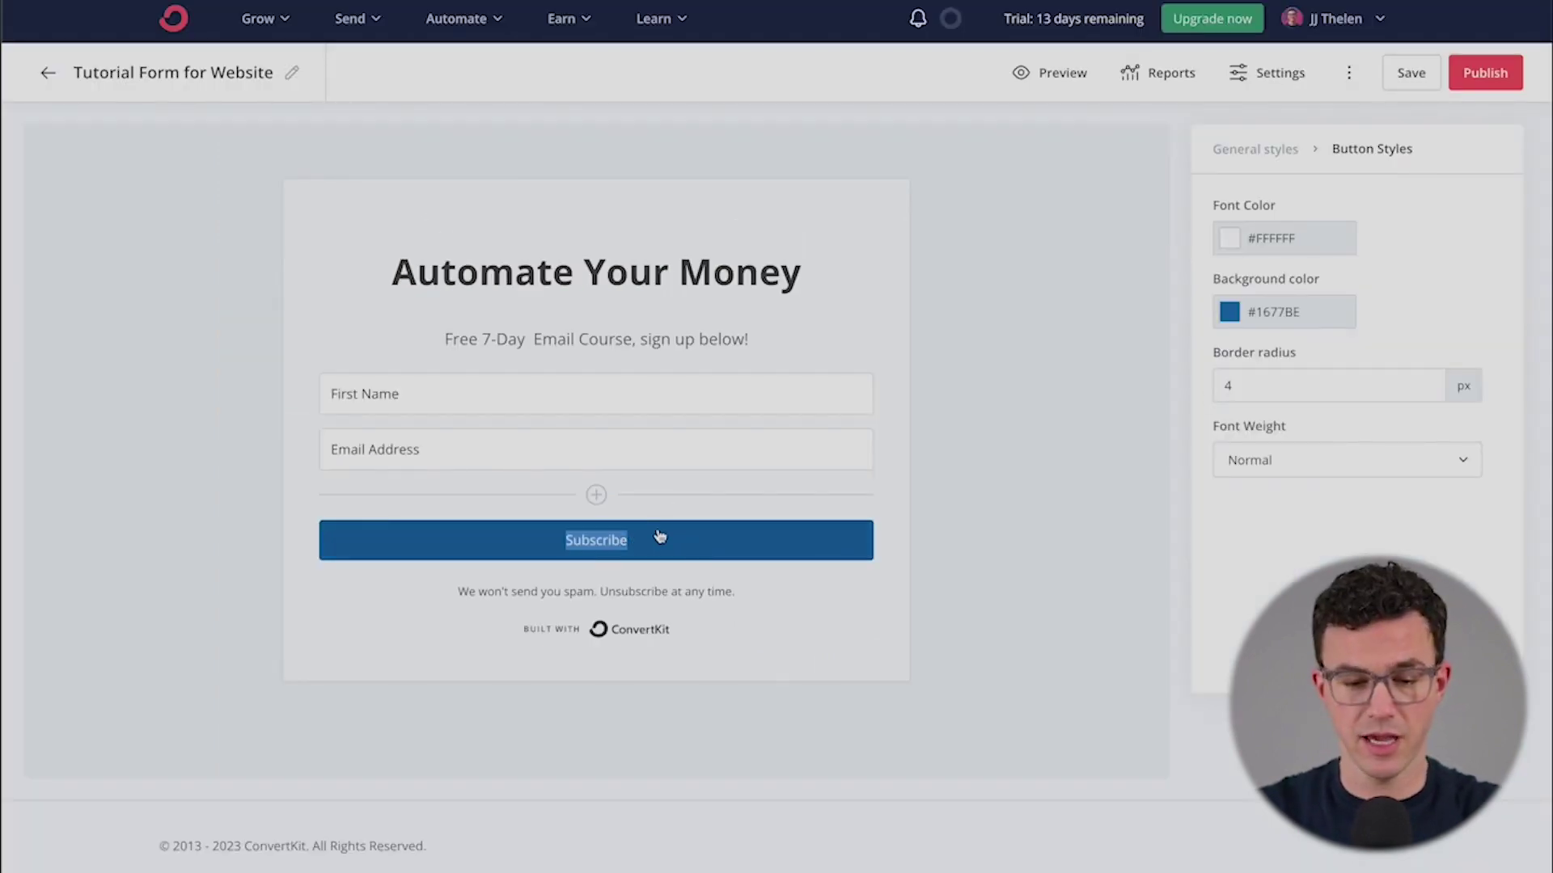
pyautogui.write('SUBSCRIBE')
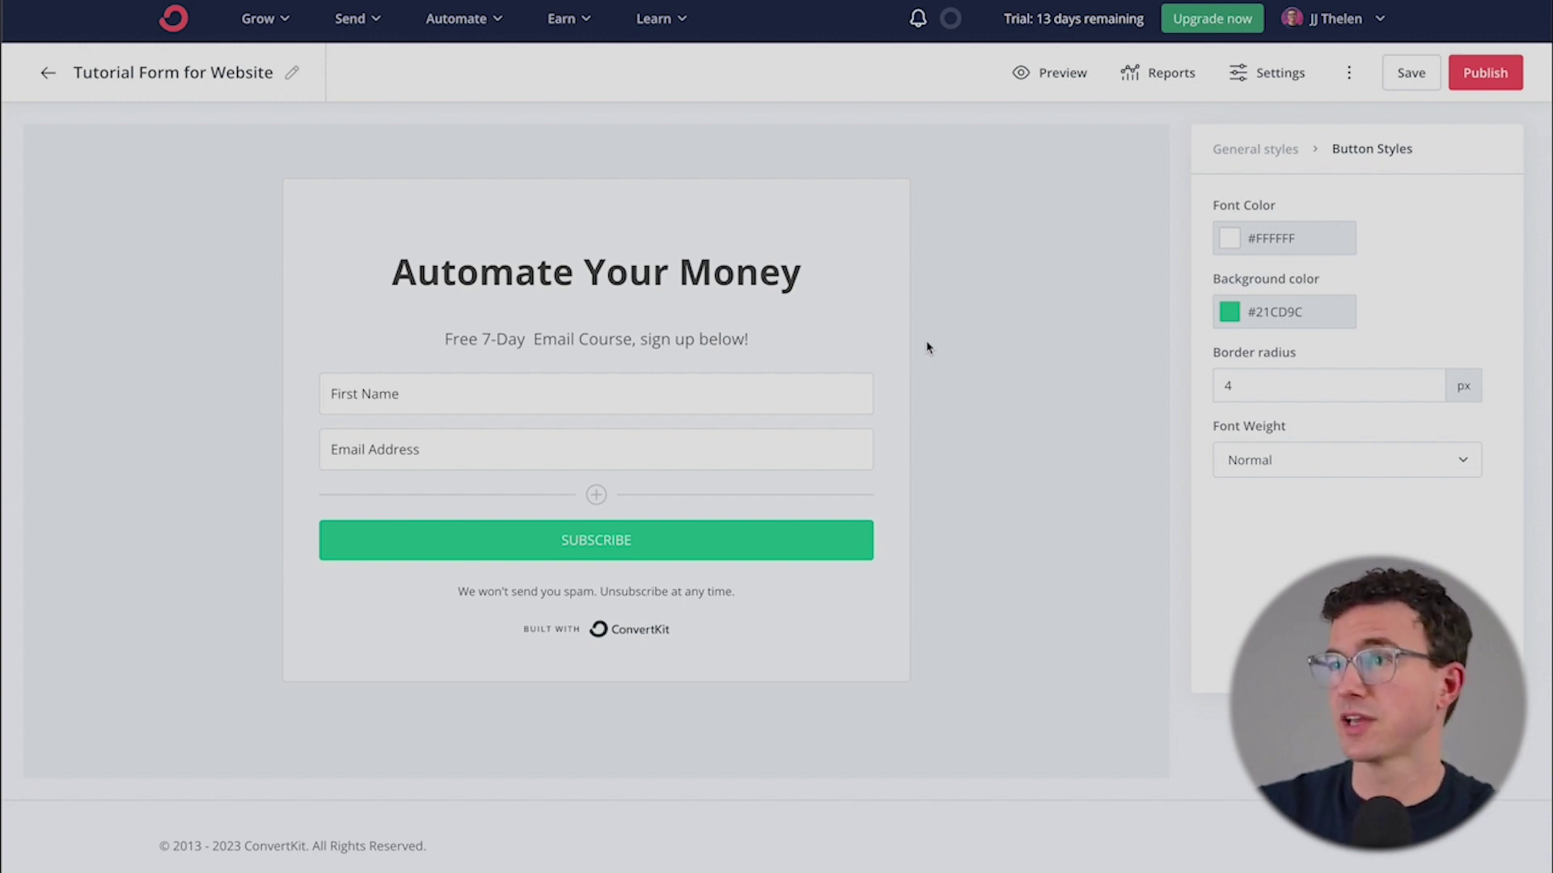
pyautogui.click(1268, 84)
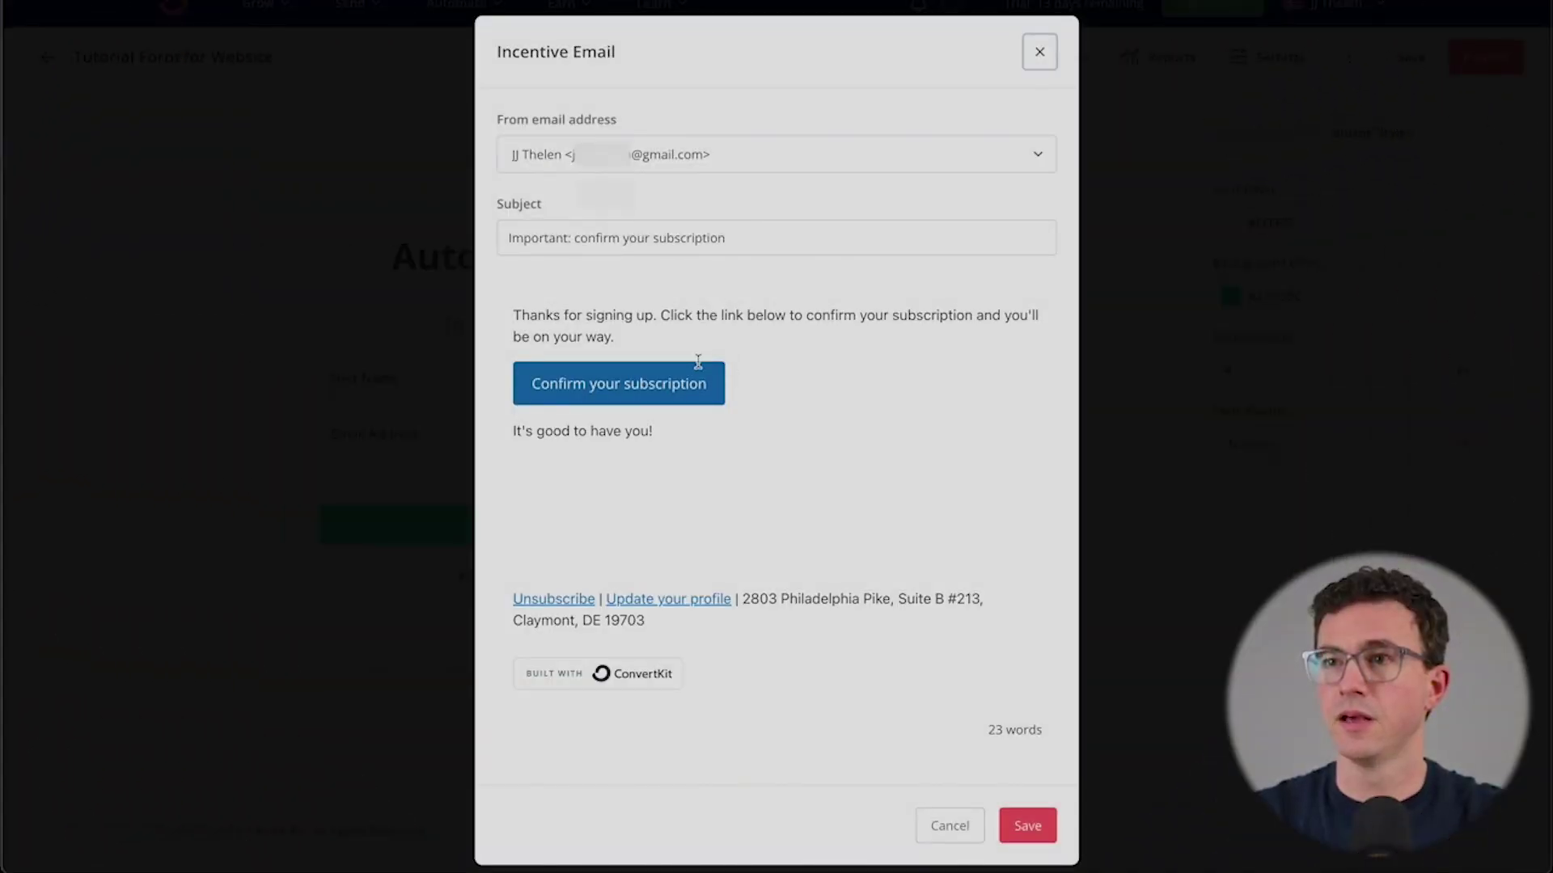
# - Send from the company address with subject 'Confirm your subscription and start automating your finances'
pyautogui.click(718, 159)
pyautogui.click(647, 239)
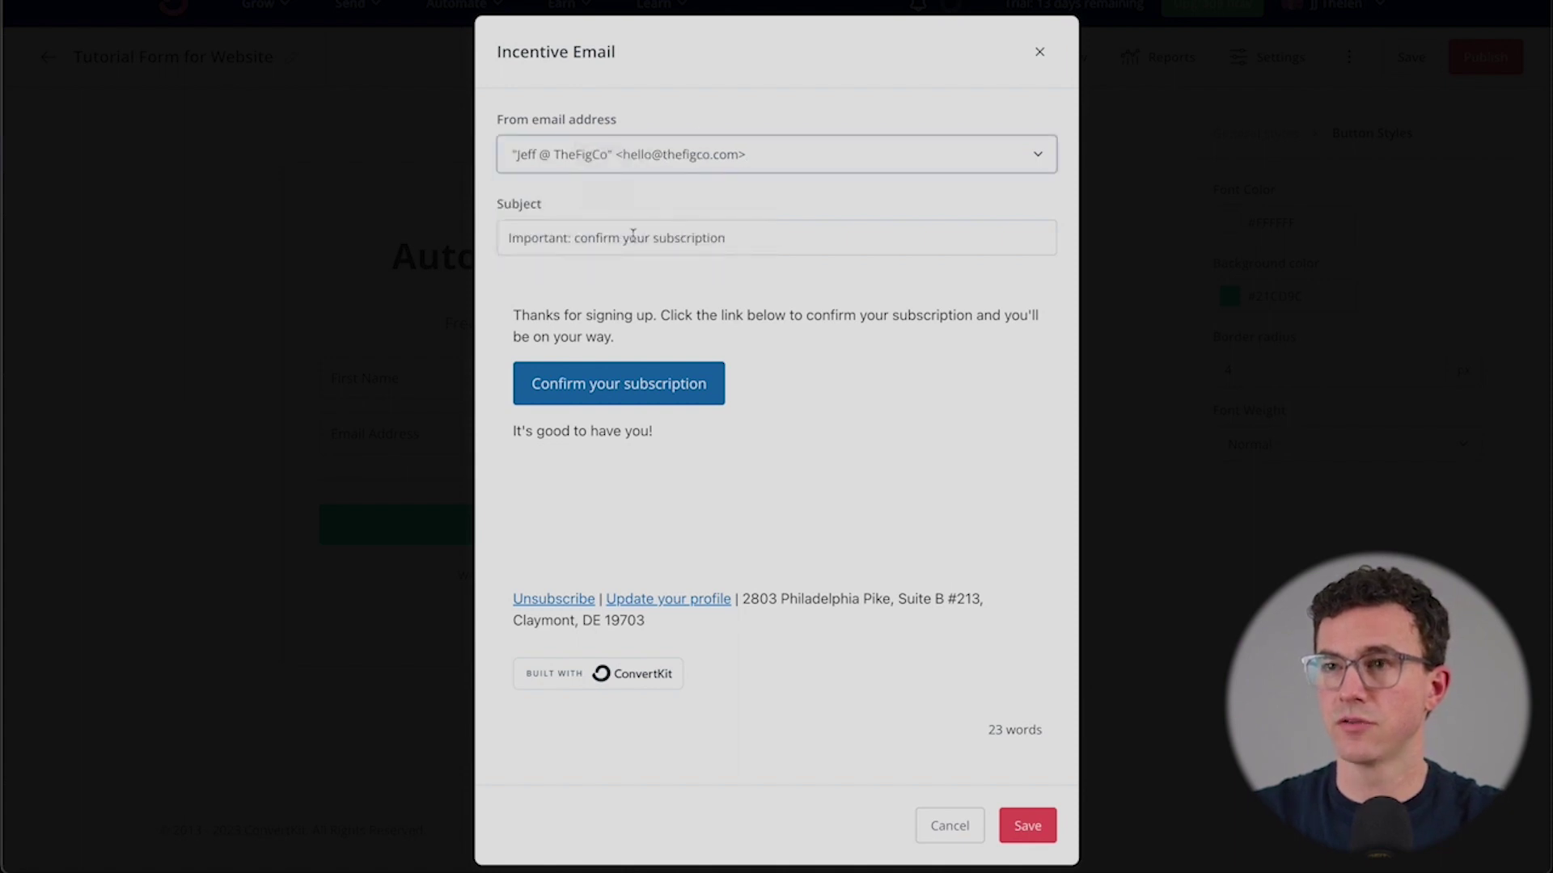
pyautogui.moveTo(580, 237); pyautogui.dragTo(469, 235)
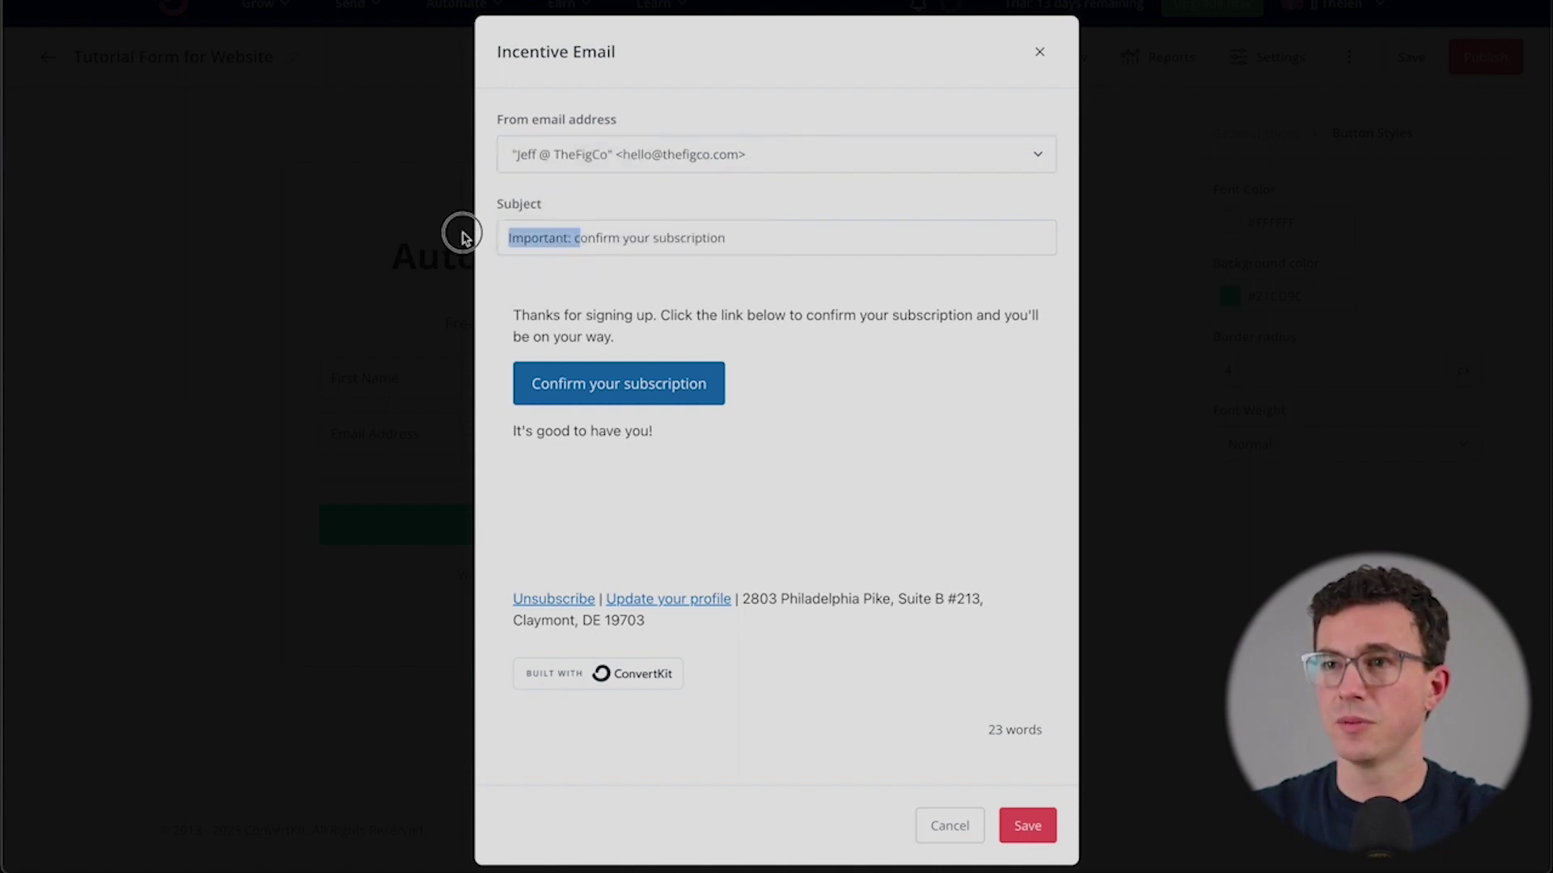
pyautogui.write('Confirm')
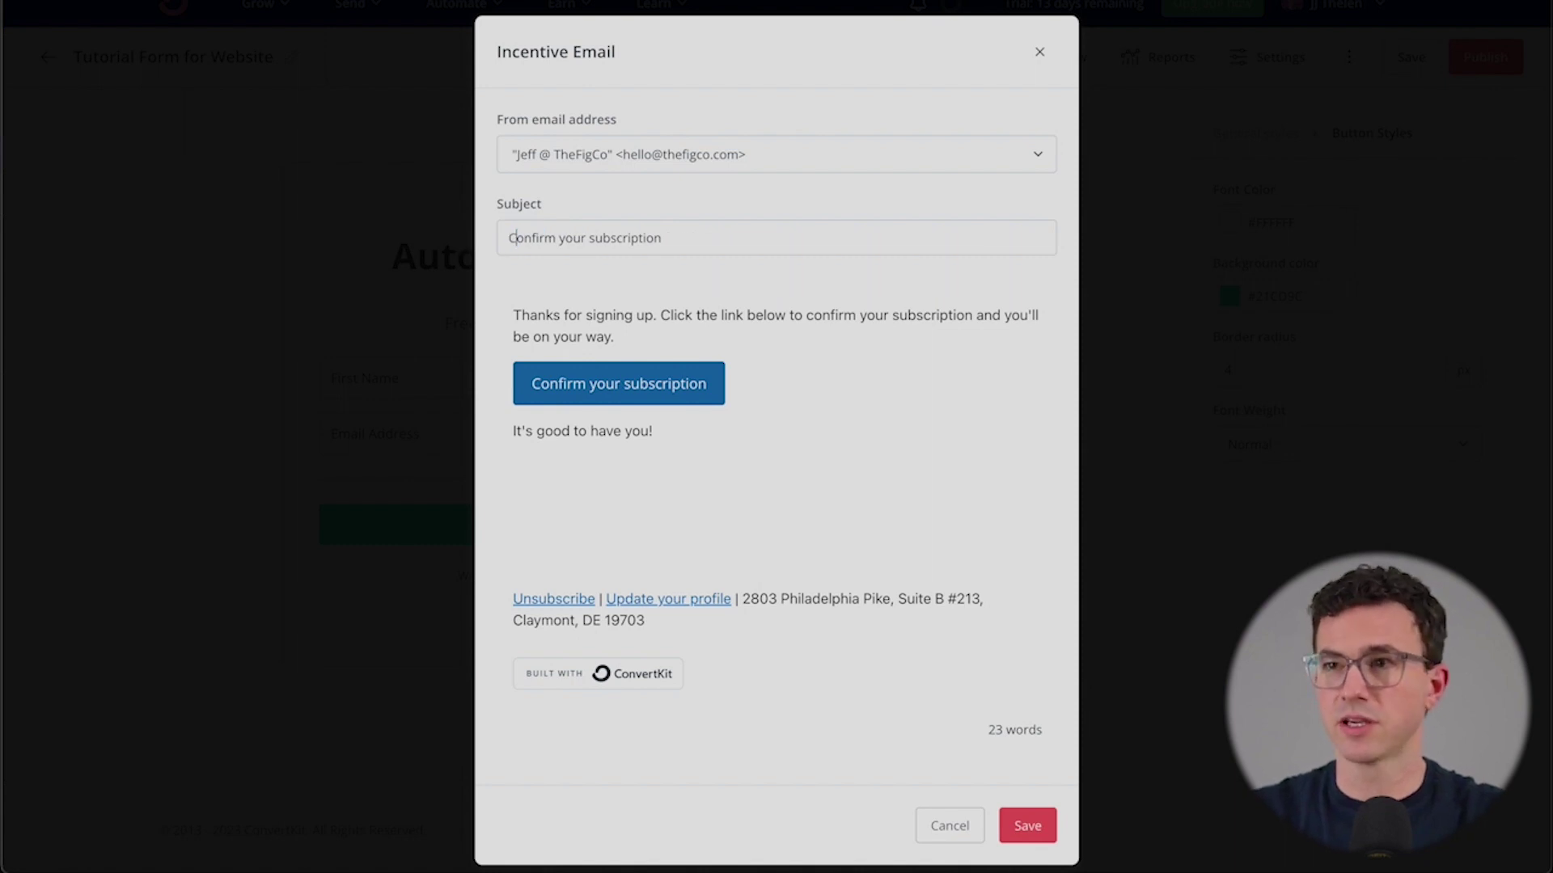
pyautogui.write(' your subscription and start au')
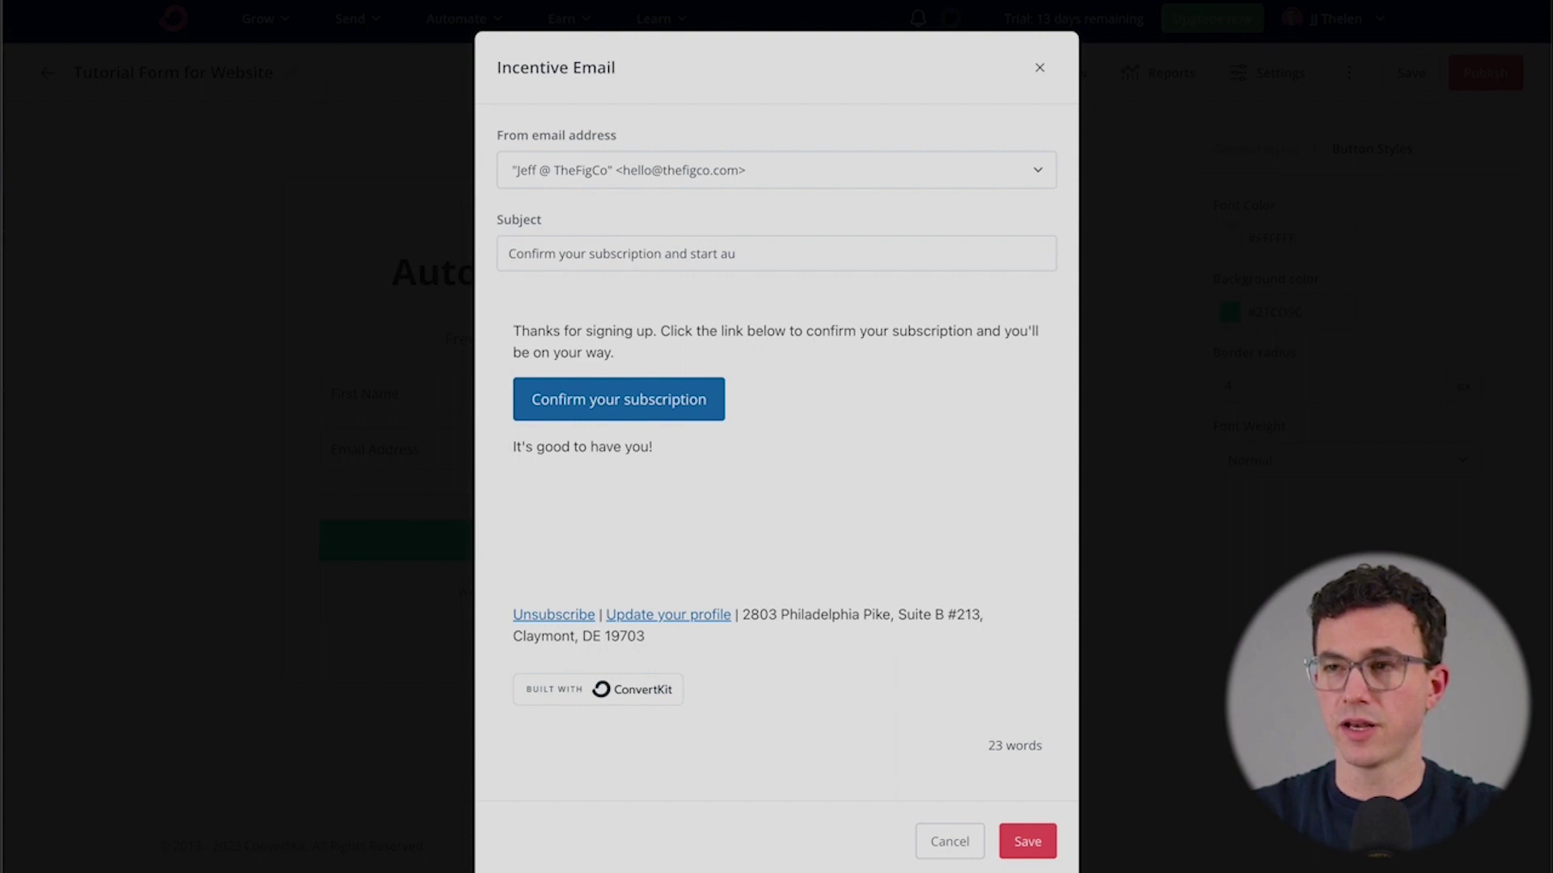
pyautogui.write('tomating your finances')
# - Change the body to promise day 1 of the 7-day course and add the author's sign-off
pyautogui.moveTo(1003, 331); pyautogui.dragTo(614, 352)
pyautogui.write('rec')
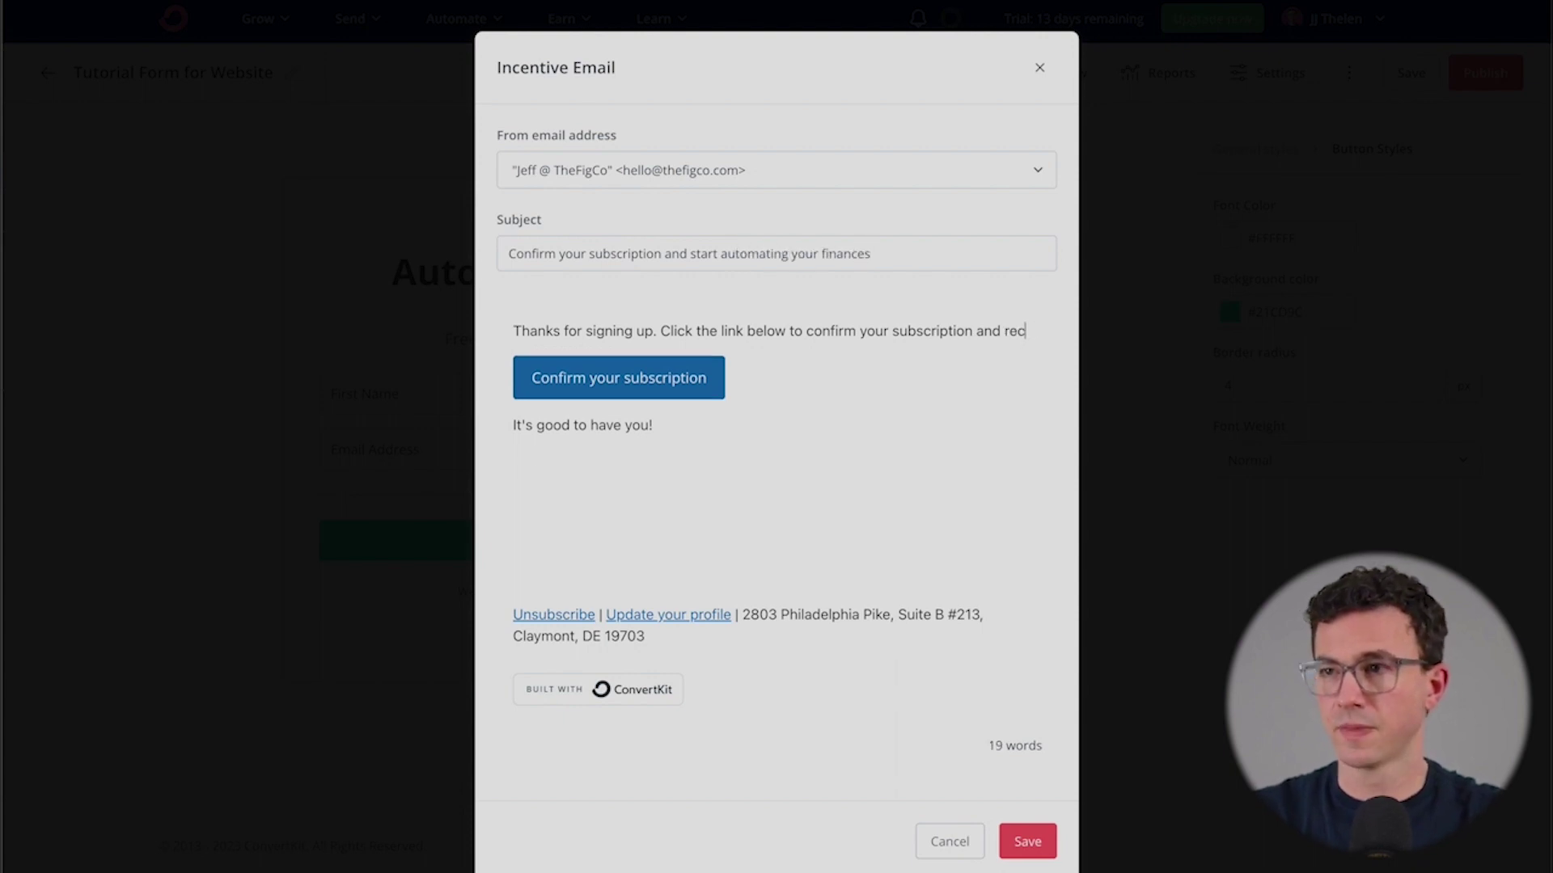
pyautogui.write('eive day 1 of the 7-day ')
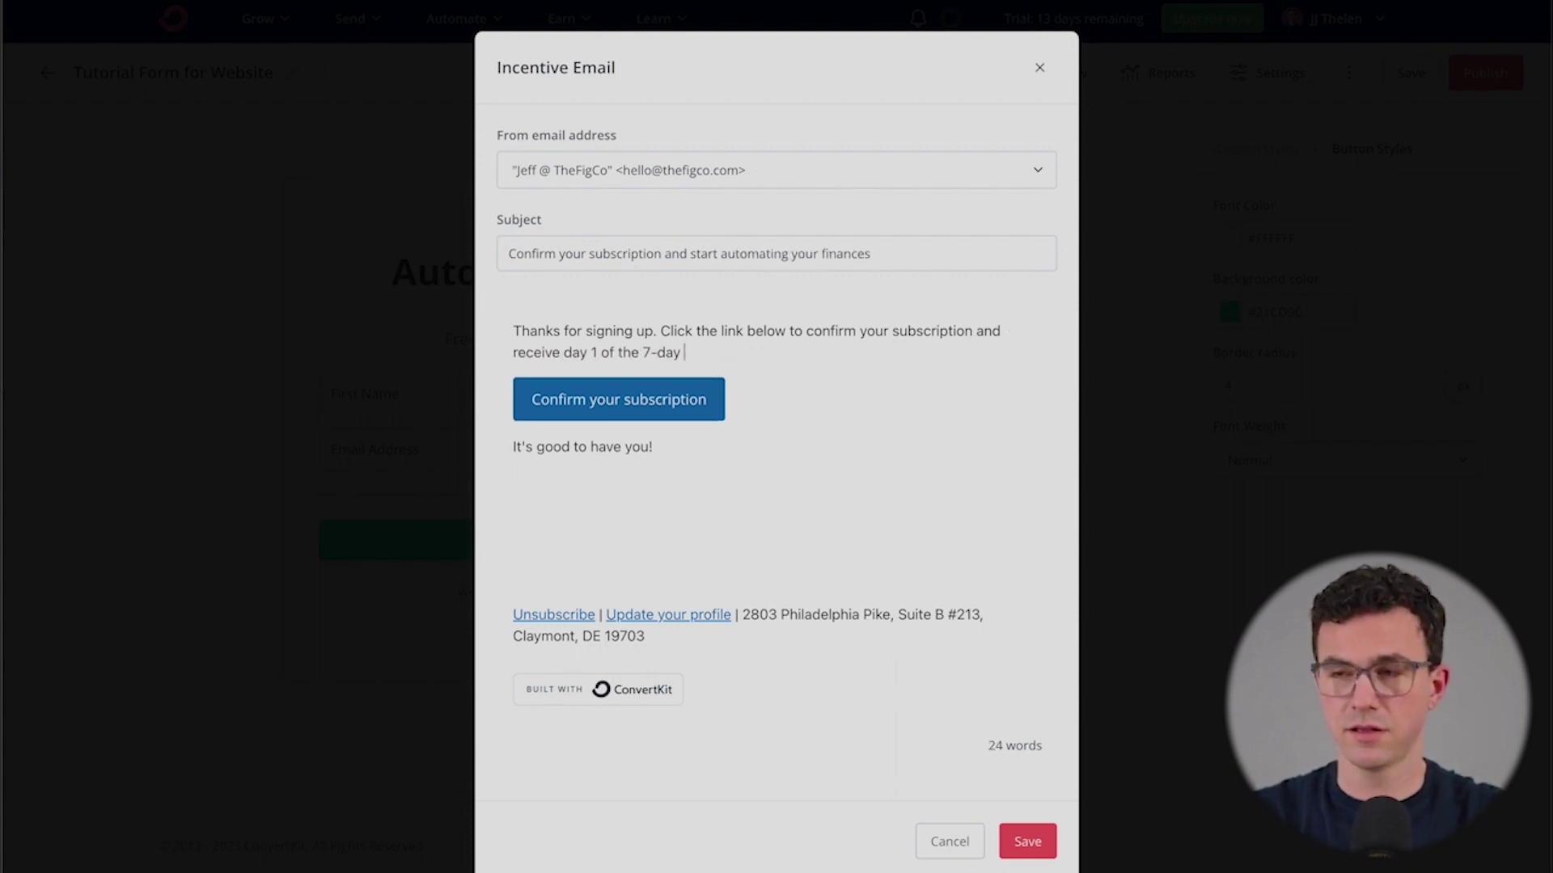
pyautogui.write('course.')
pyautogui.click(602, 500)
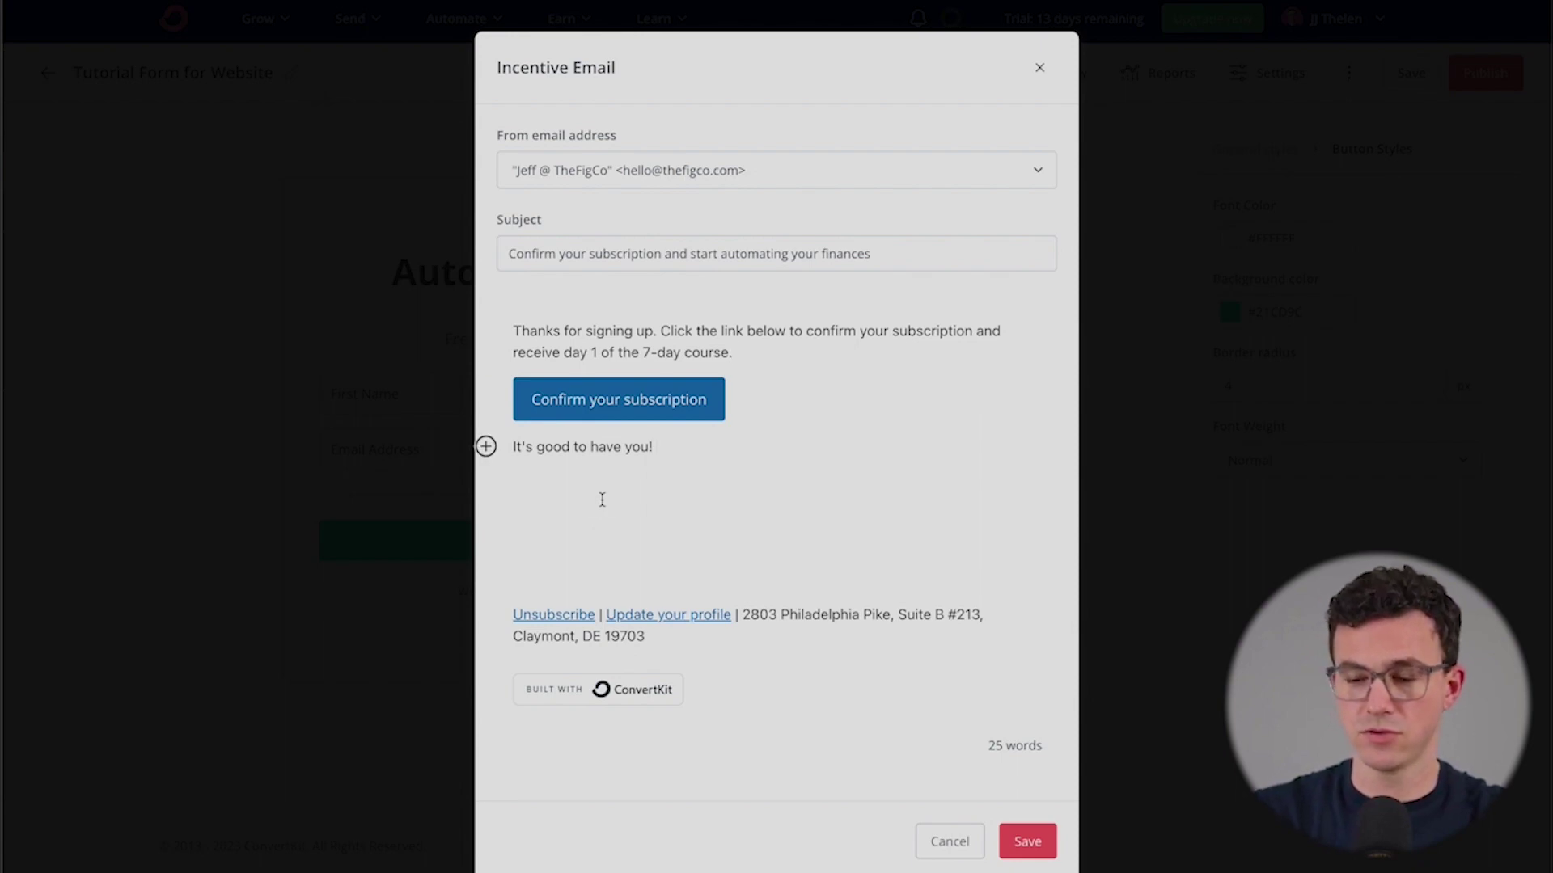
pyautogui.press('Return')
pyautogui.write('Jeff')
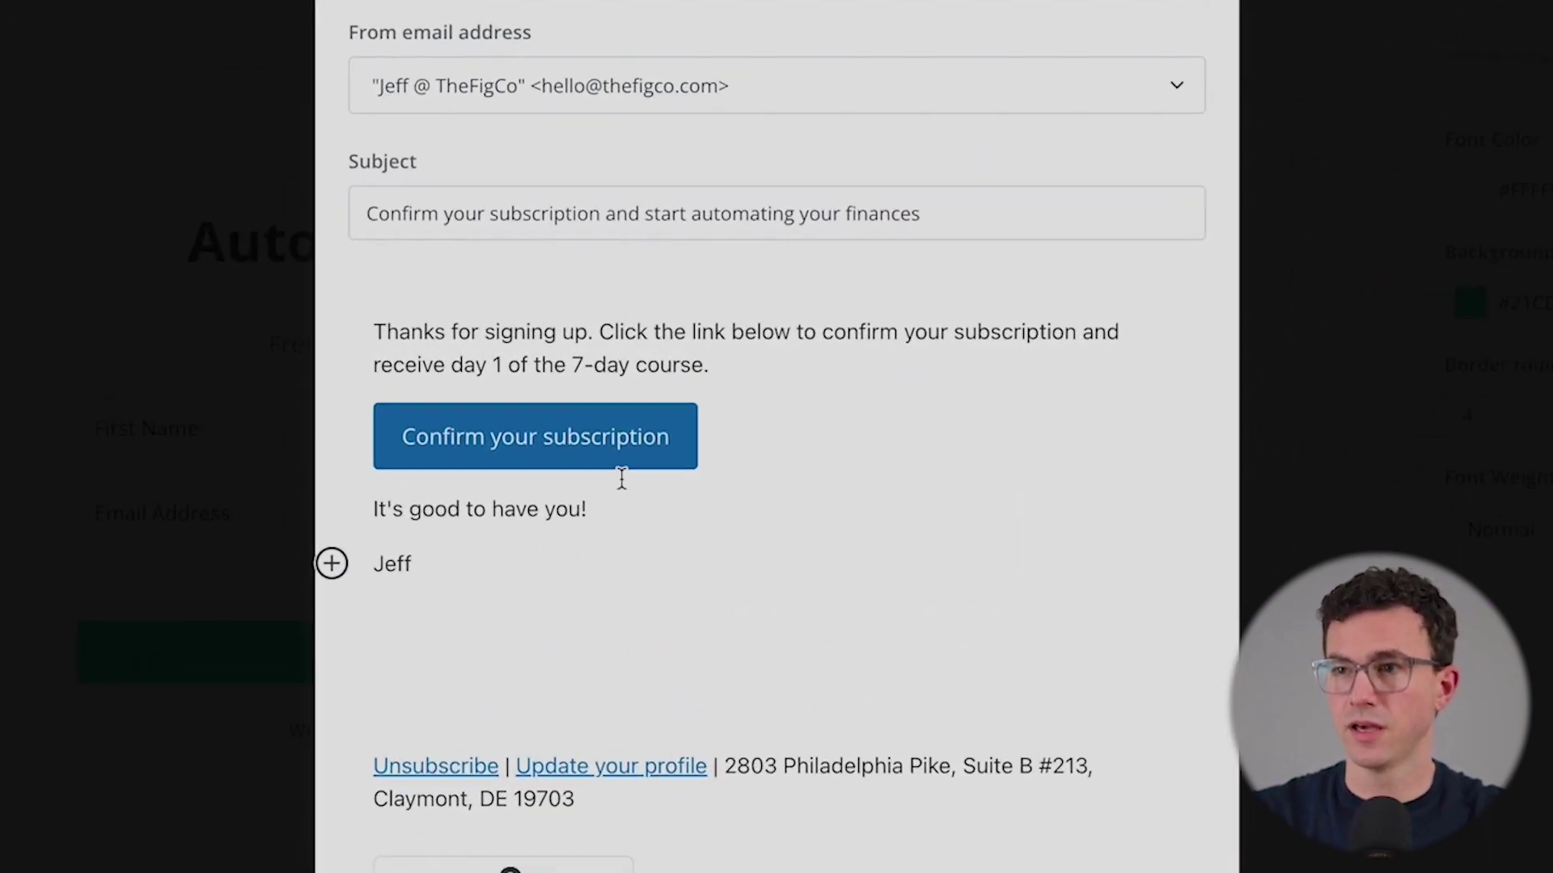
# - Give the confirm button a green 21CD9C background and save the email
pyautogui.click(611, 444)
pyautogui.click(882, 147)
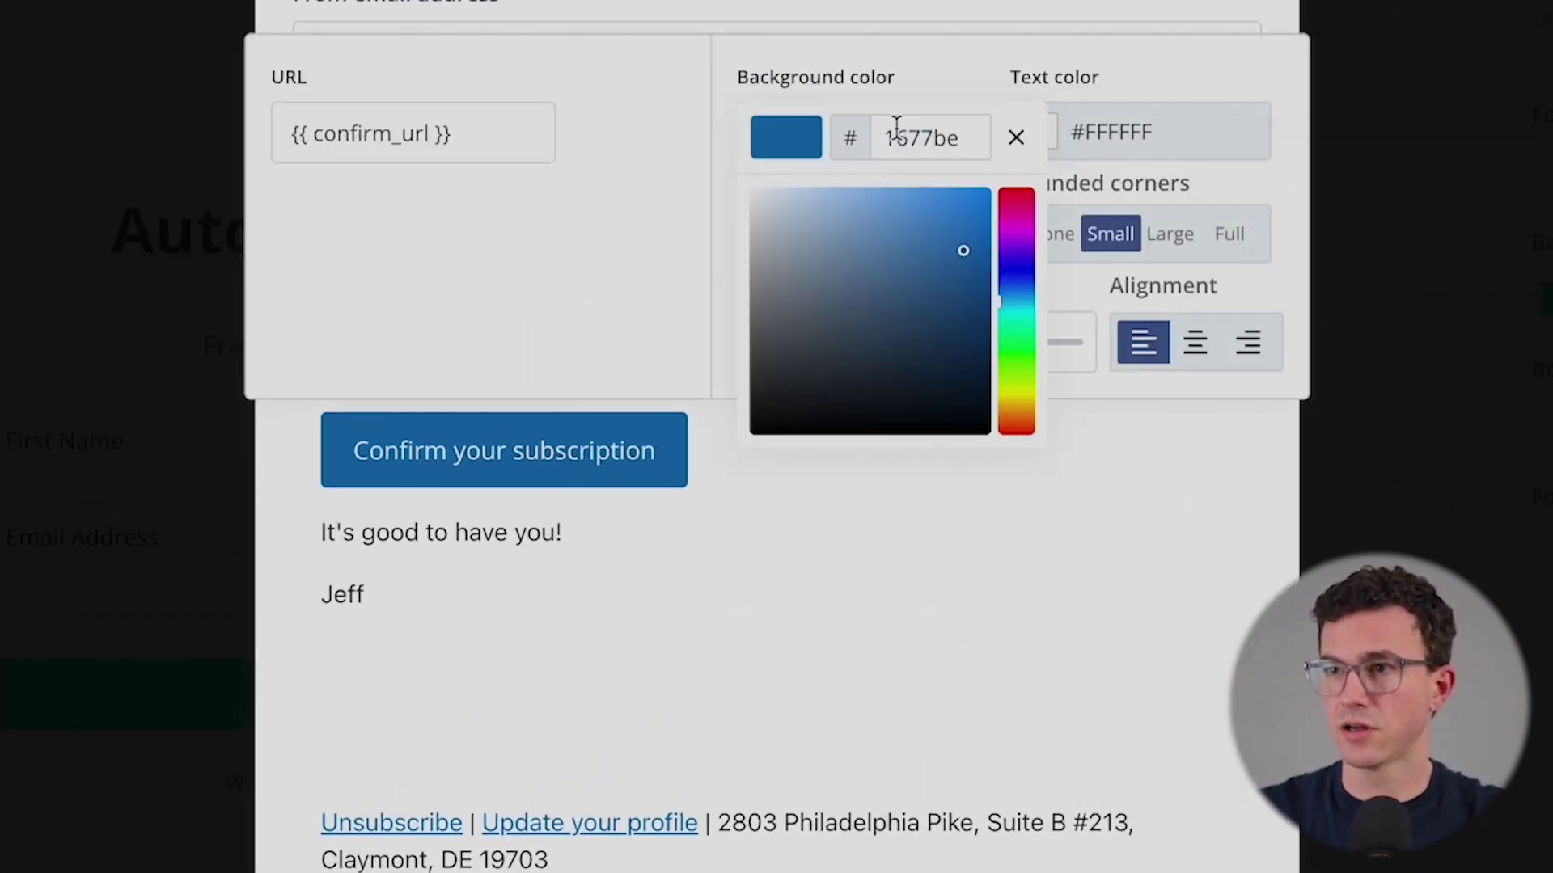
pyautogui.moveTo(896, 126); pyautogui.dragTo(953, 135)
pyautogui.write('21CD9C')
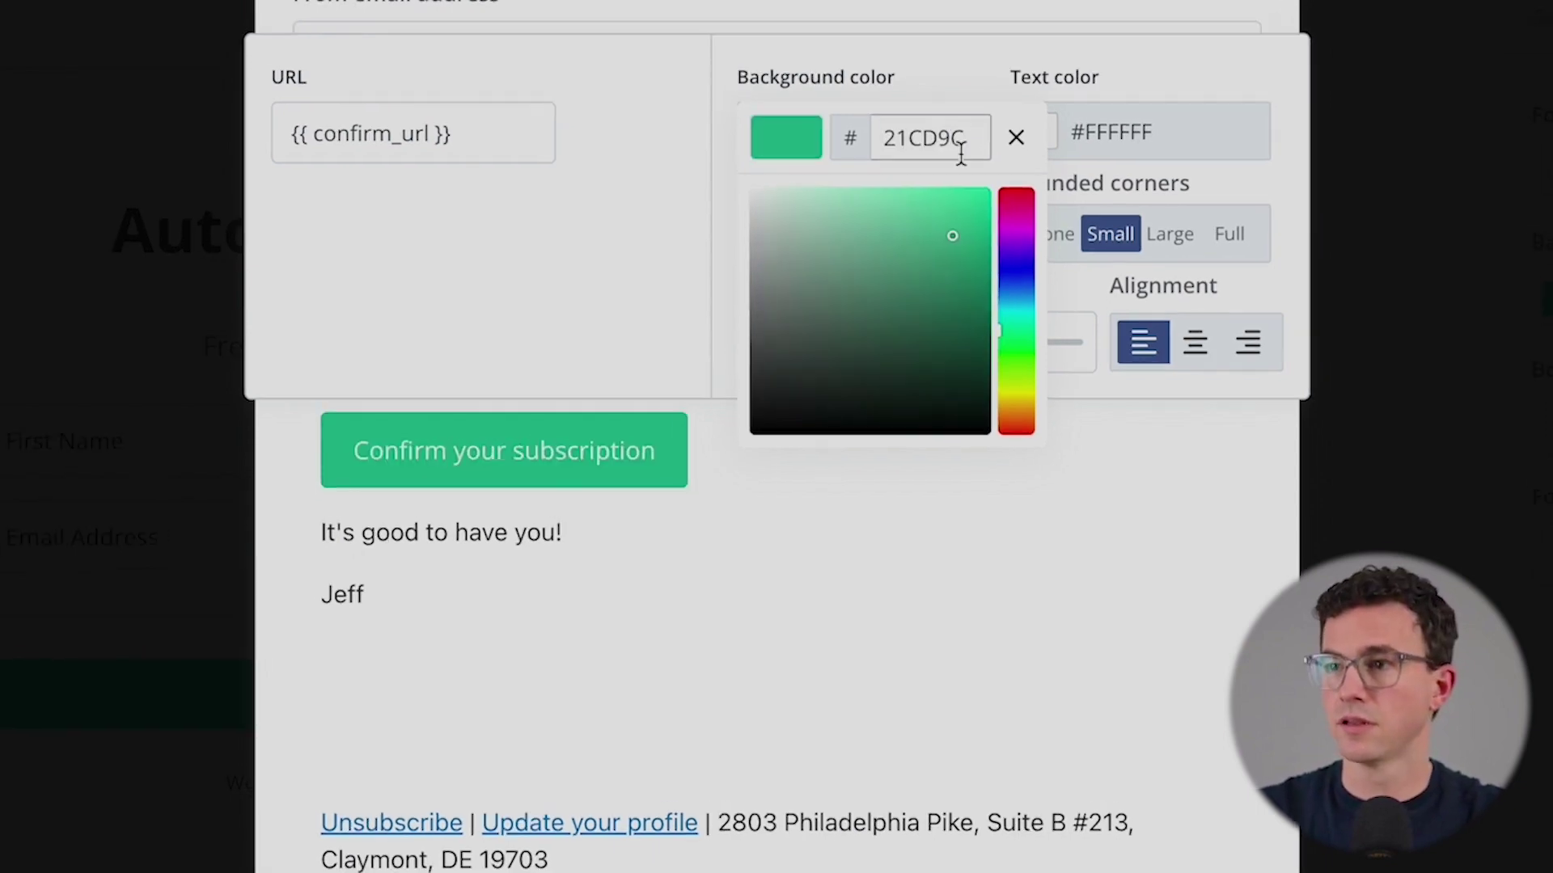
pyautogui.click(796, 594)
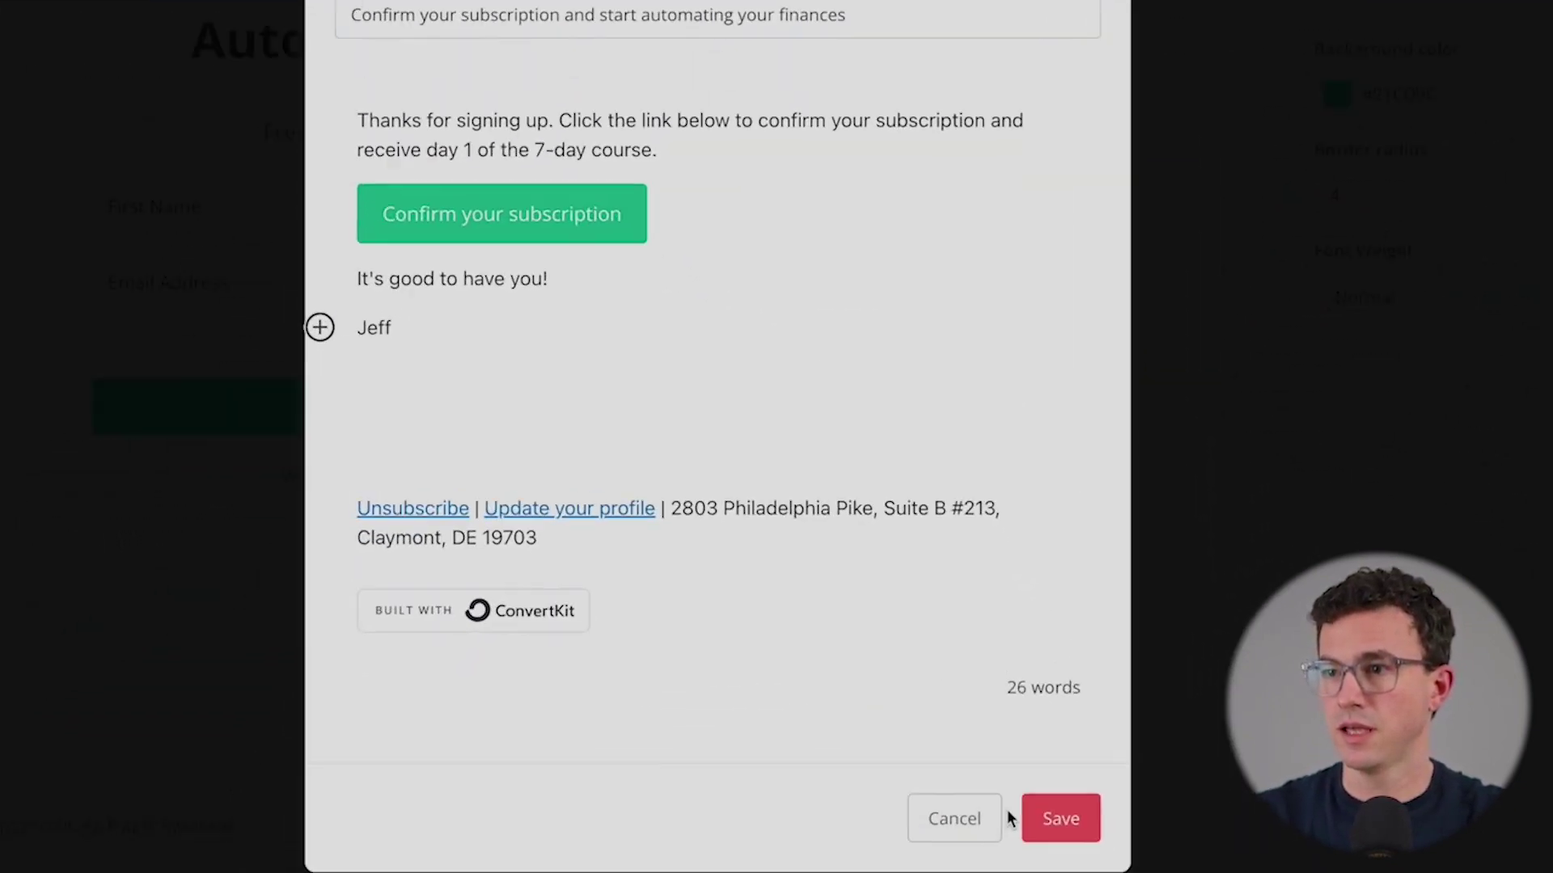
pyautogui.click(1056, 819)
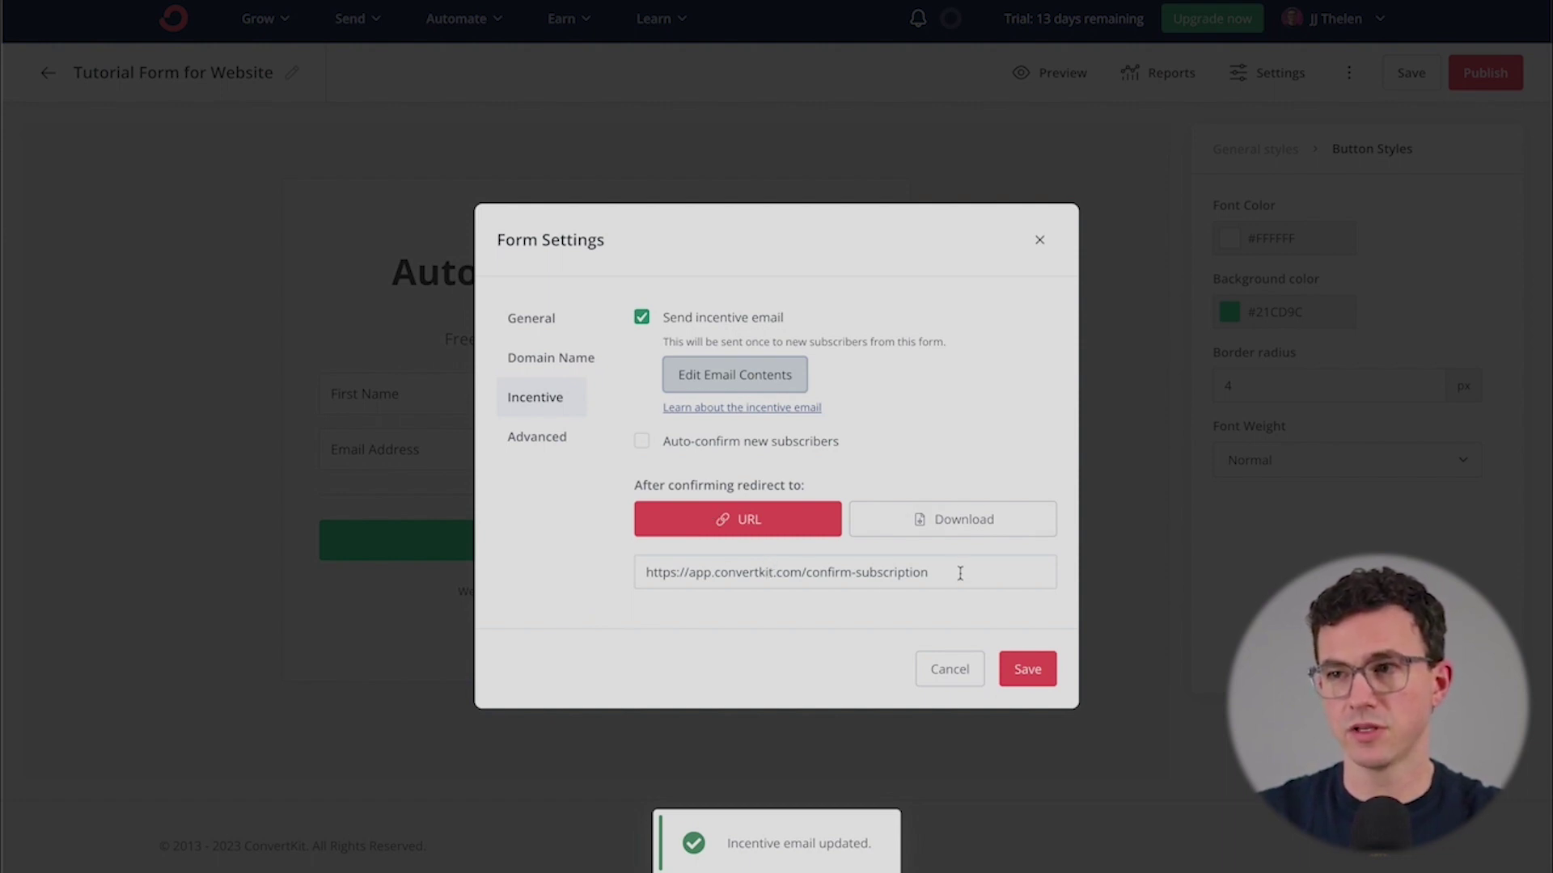
# - Leave the incentive redirect set to URL after briefly trying Download, and save the settings
pyautogui.moveTo(960, 574); pyautogui.dragTo(627, 558)
pyautogui.click(547, 596)
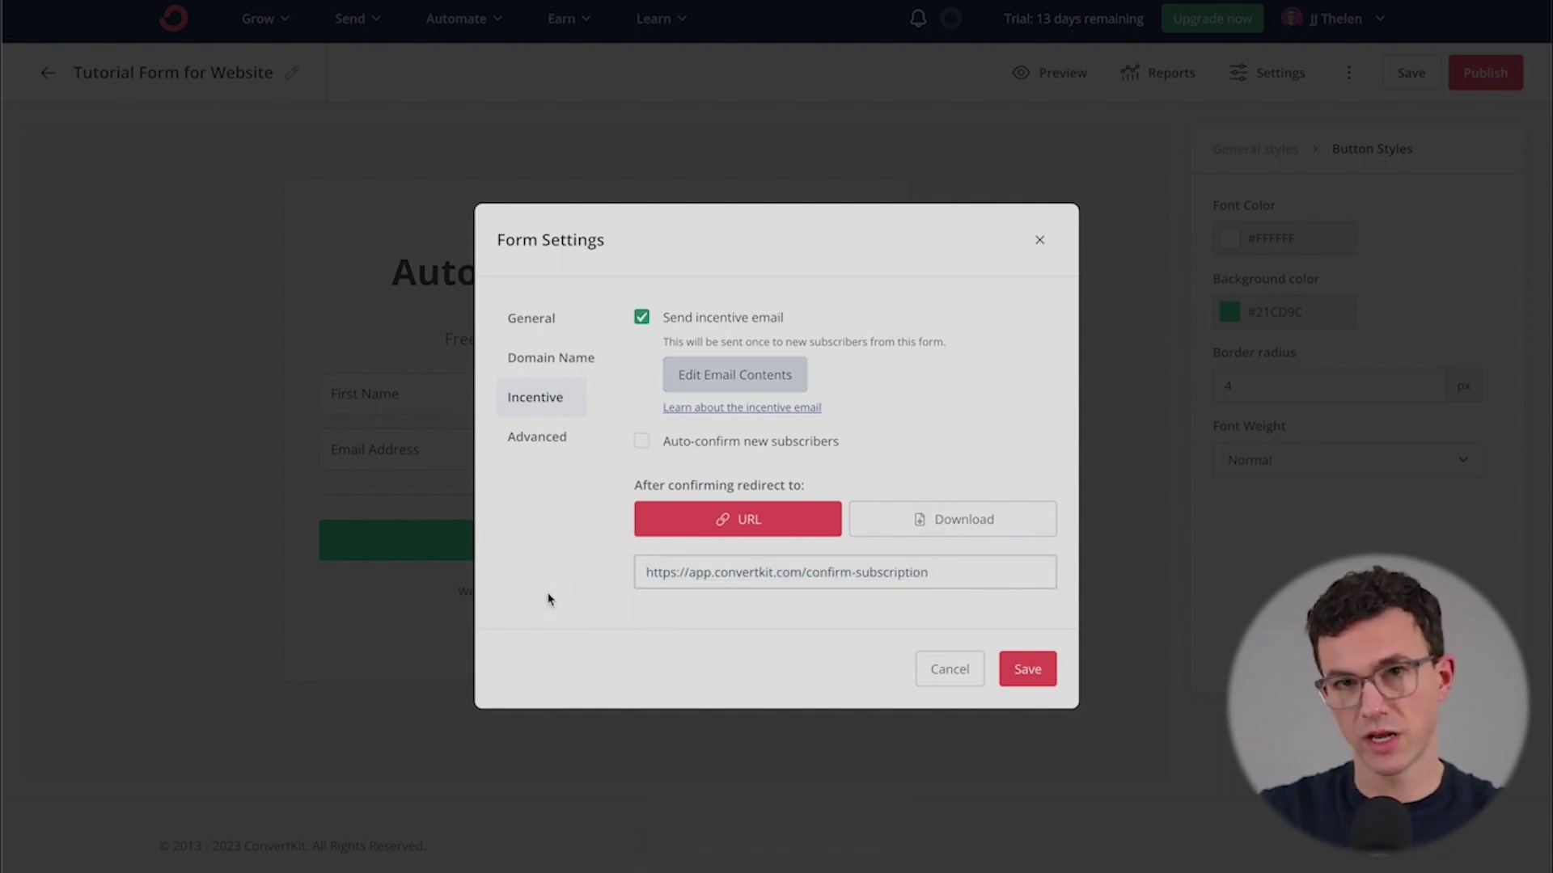
pyautogui.click(971, 519)
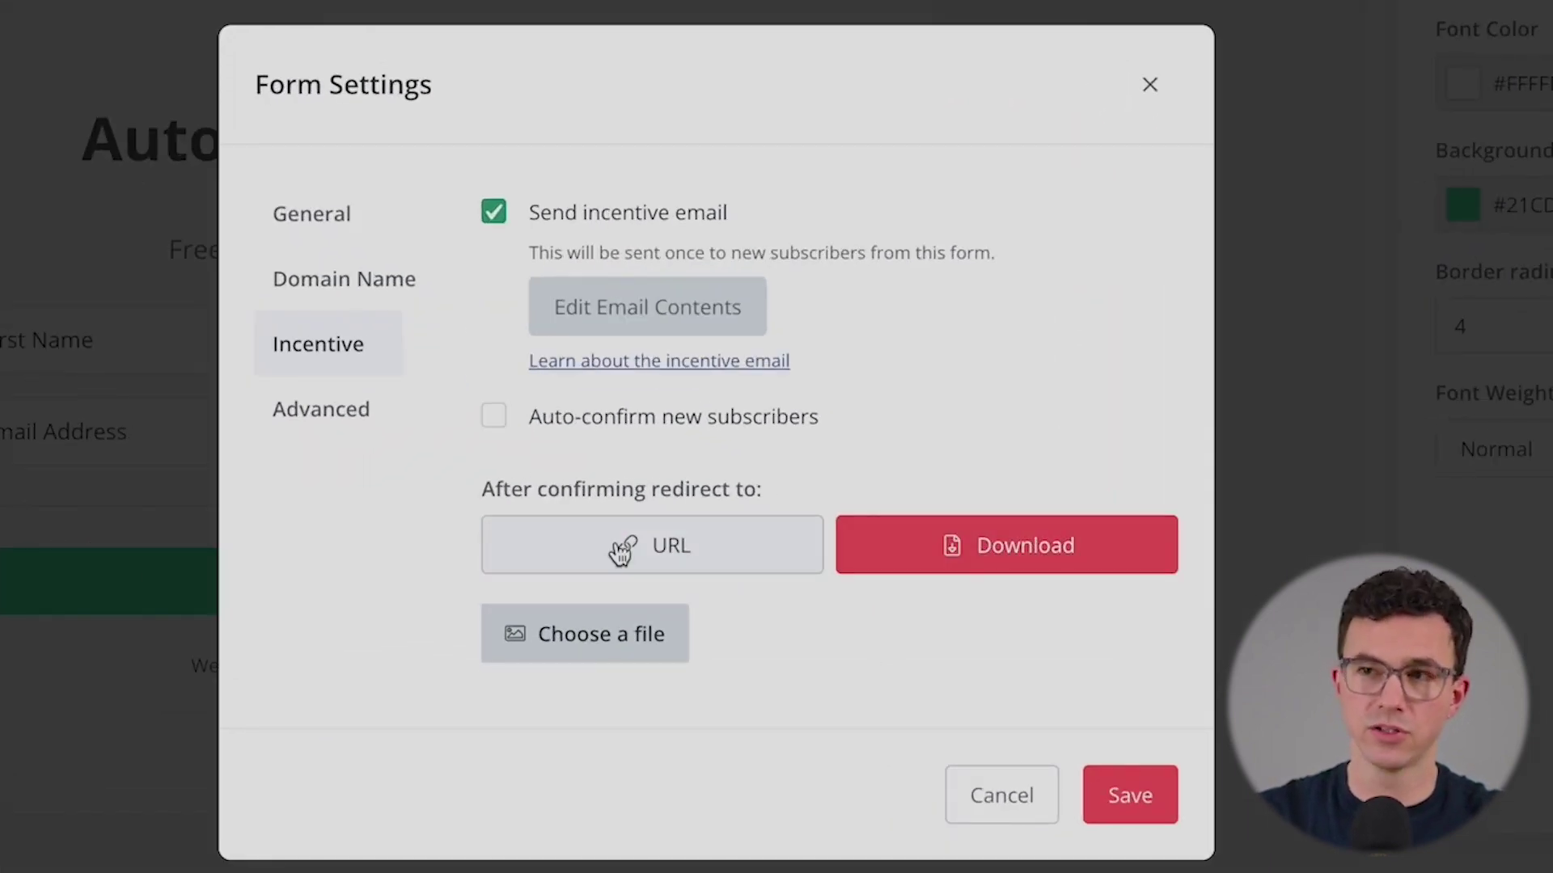
pyautogui.click(620, 553)
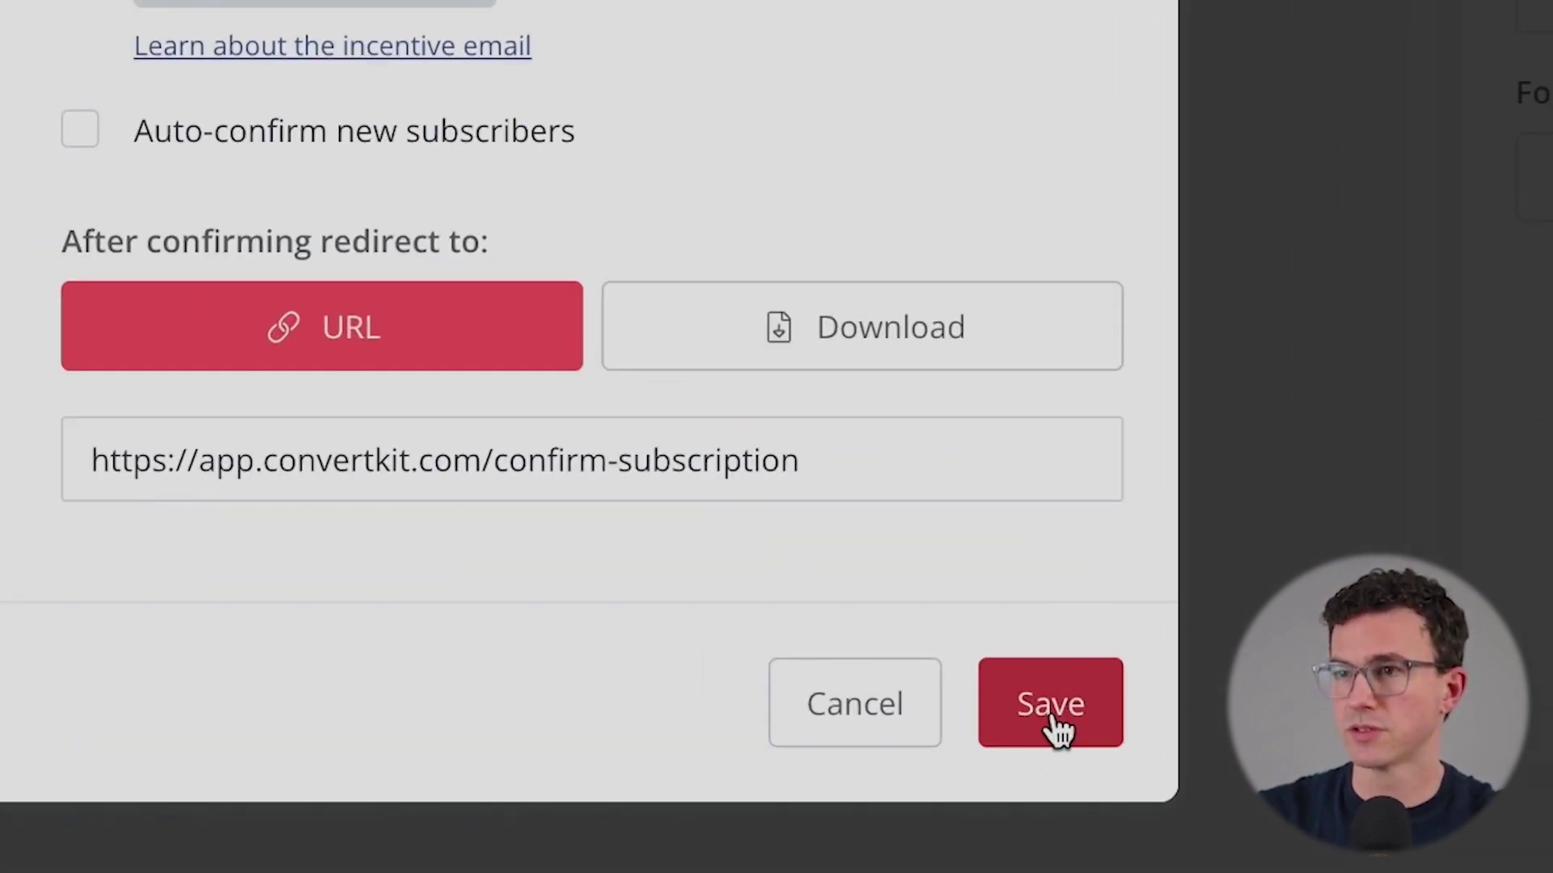
pyautogui.click(1029, 674)
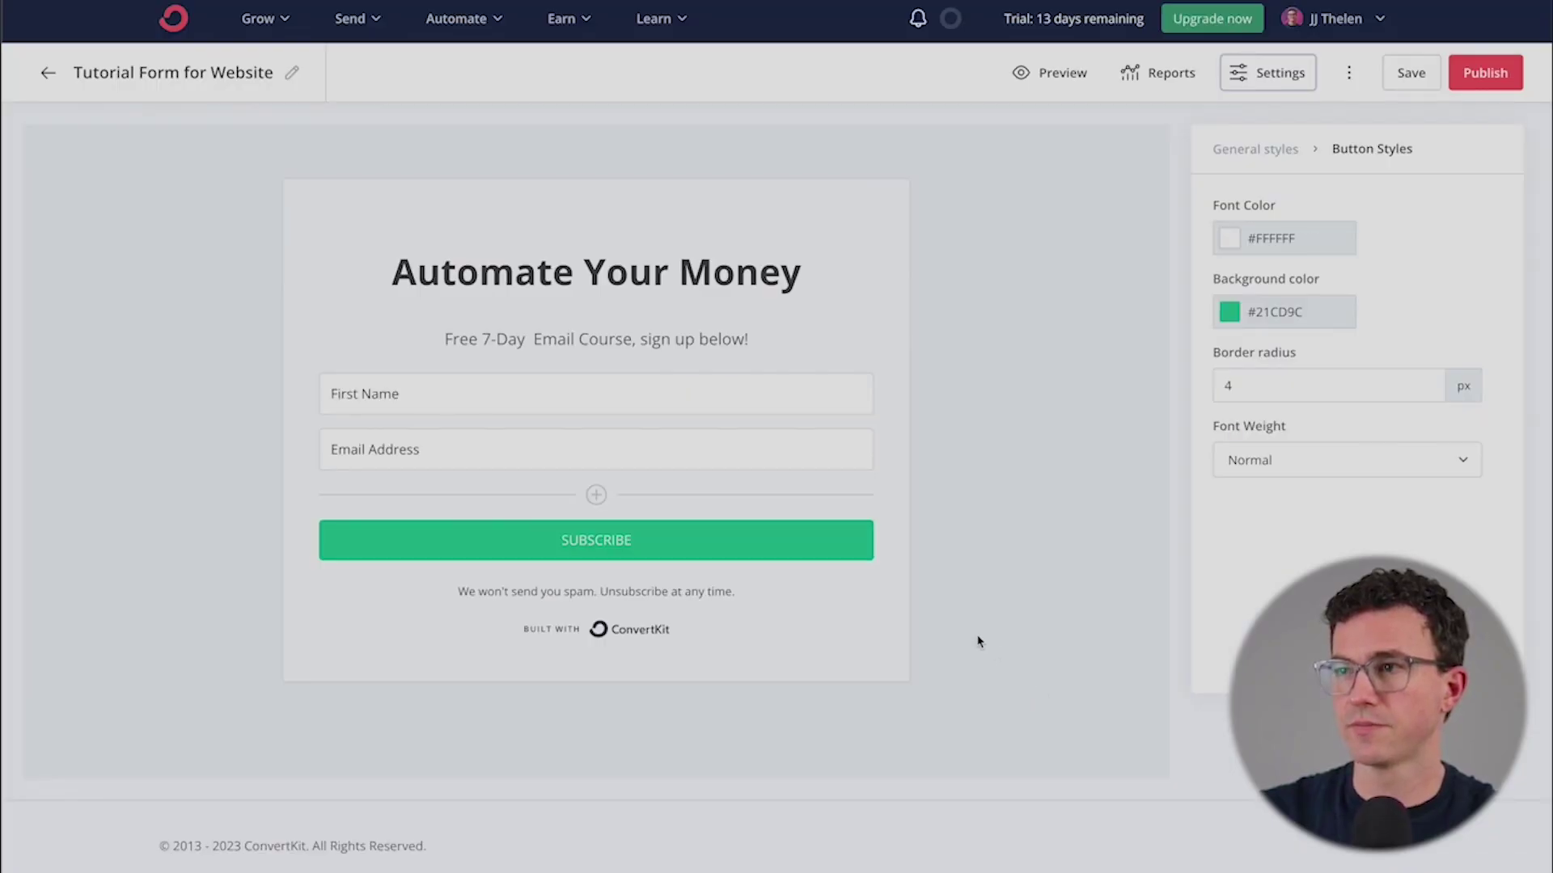
# - Save and publish the form, then copy the HTML tab's embed code
pyautogui.click(1411, 71)
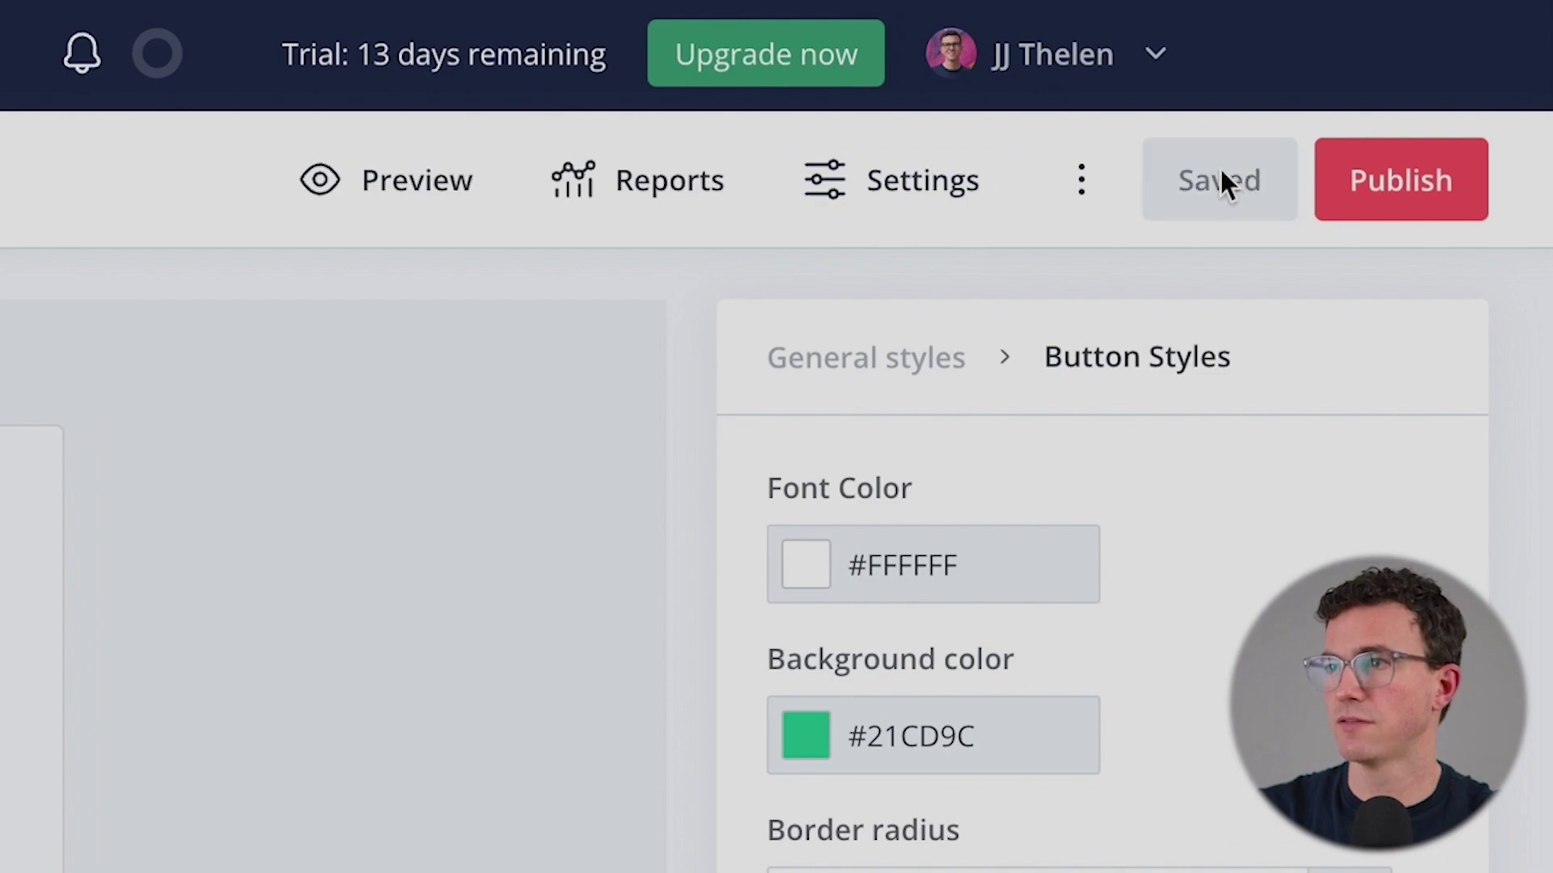
pyautogui.click(1389, 192)
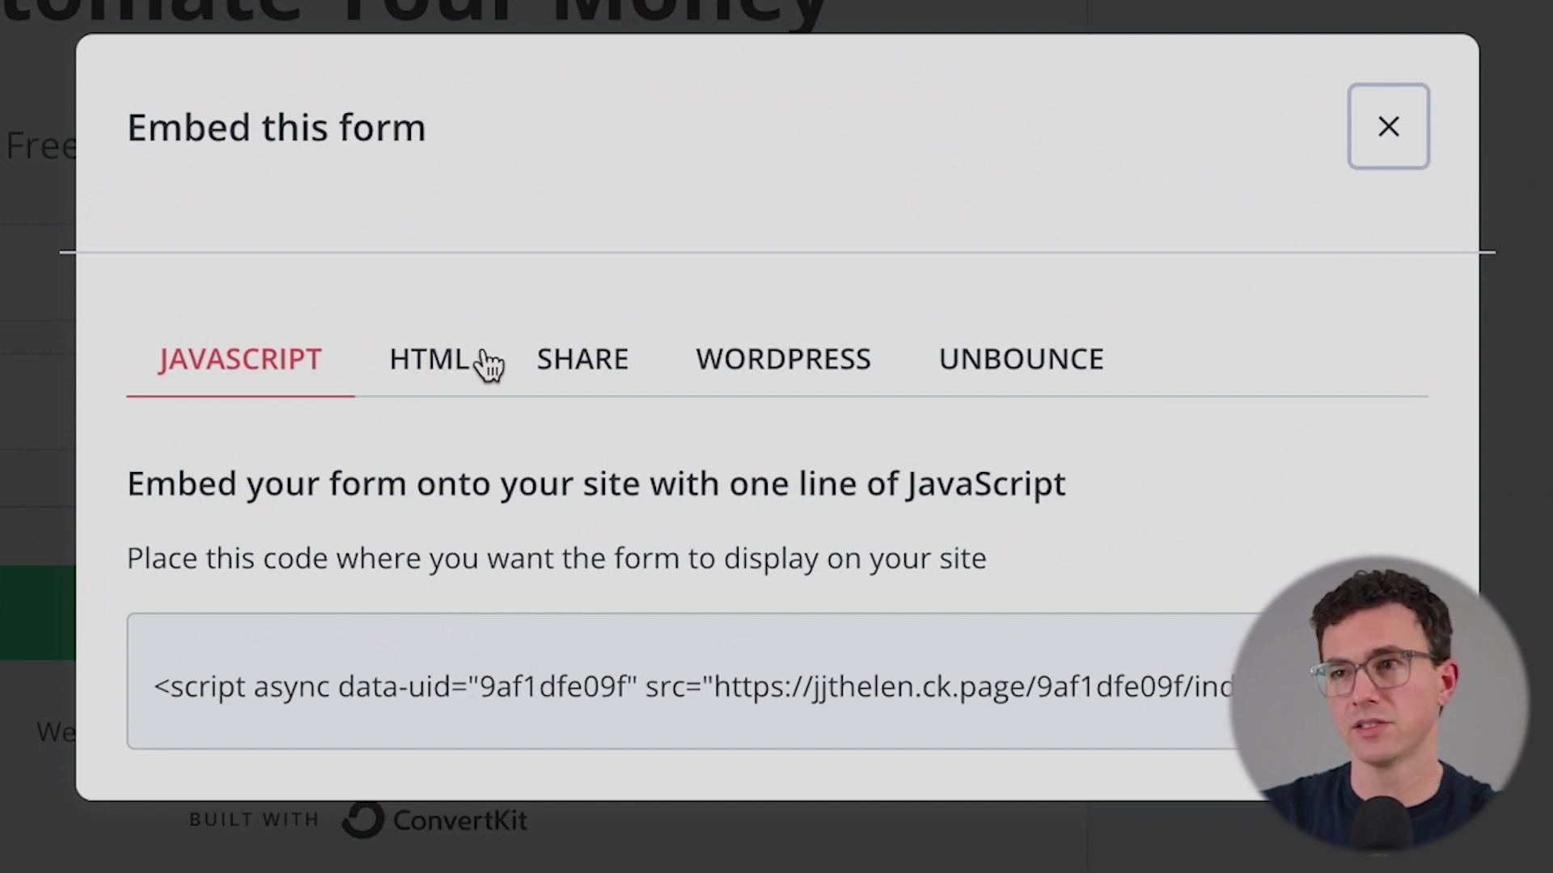
pyautogui.click(419, 370)
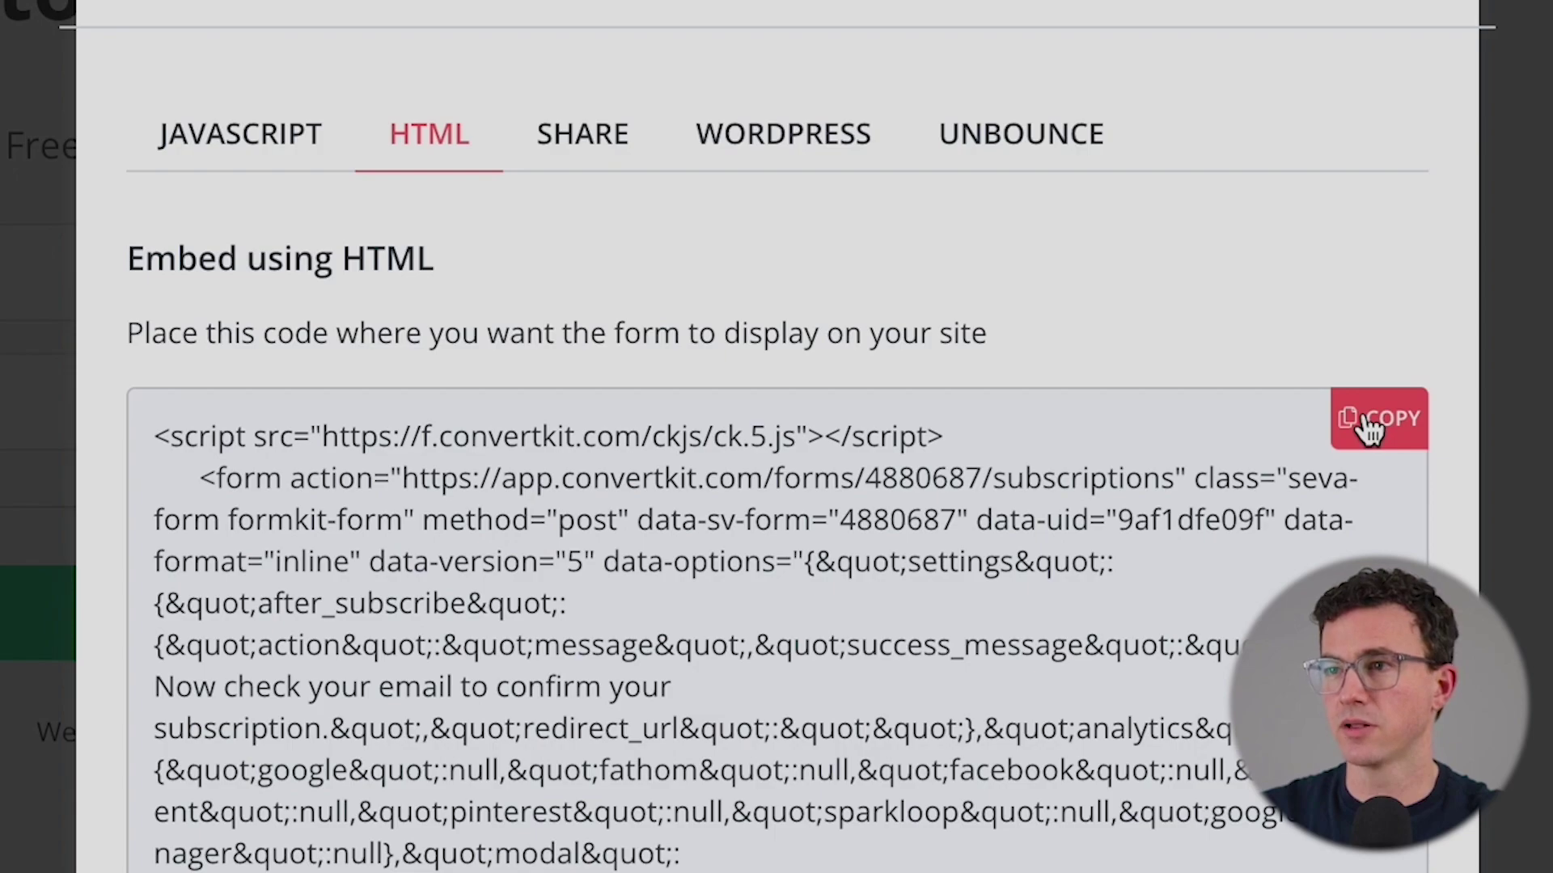
pyautogui.click(1374, 421)
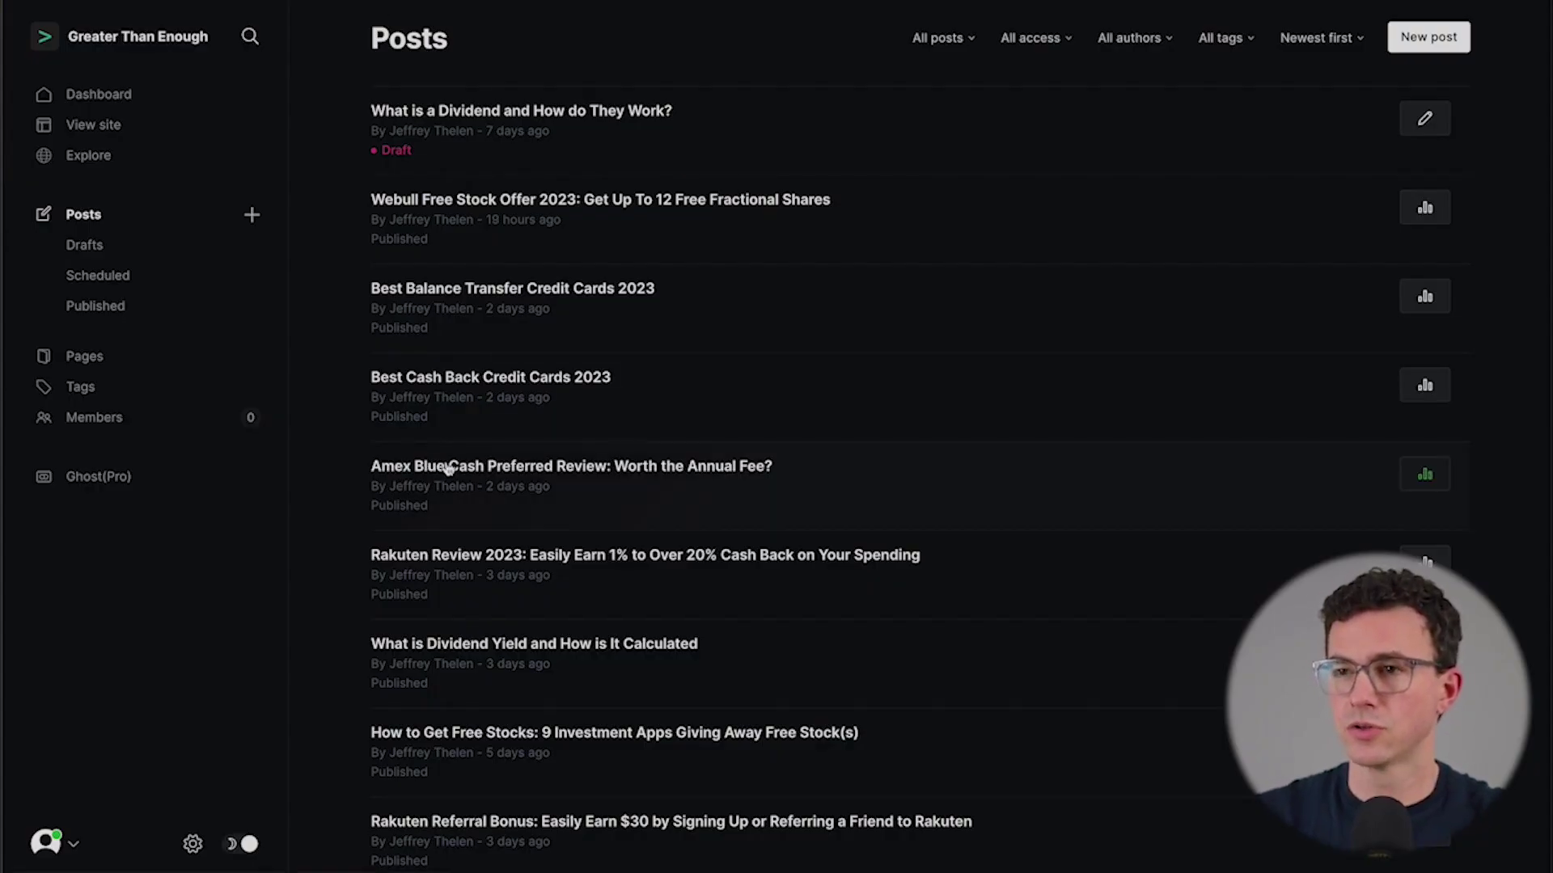
# - Paste the form's embed code into an HTML card at the end of the Best High-Yield Savings Accounts February 2023 post
pyautogui.scroll(-5, 707, 471)
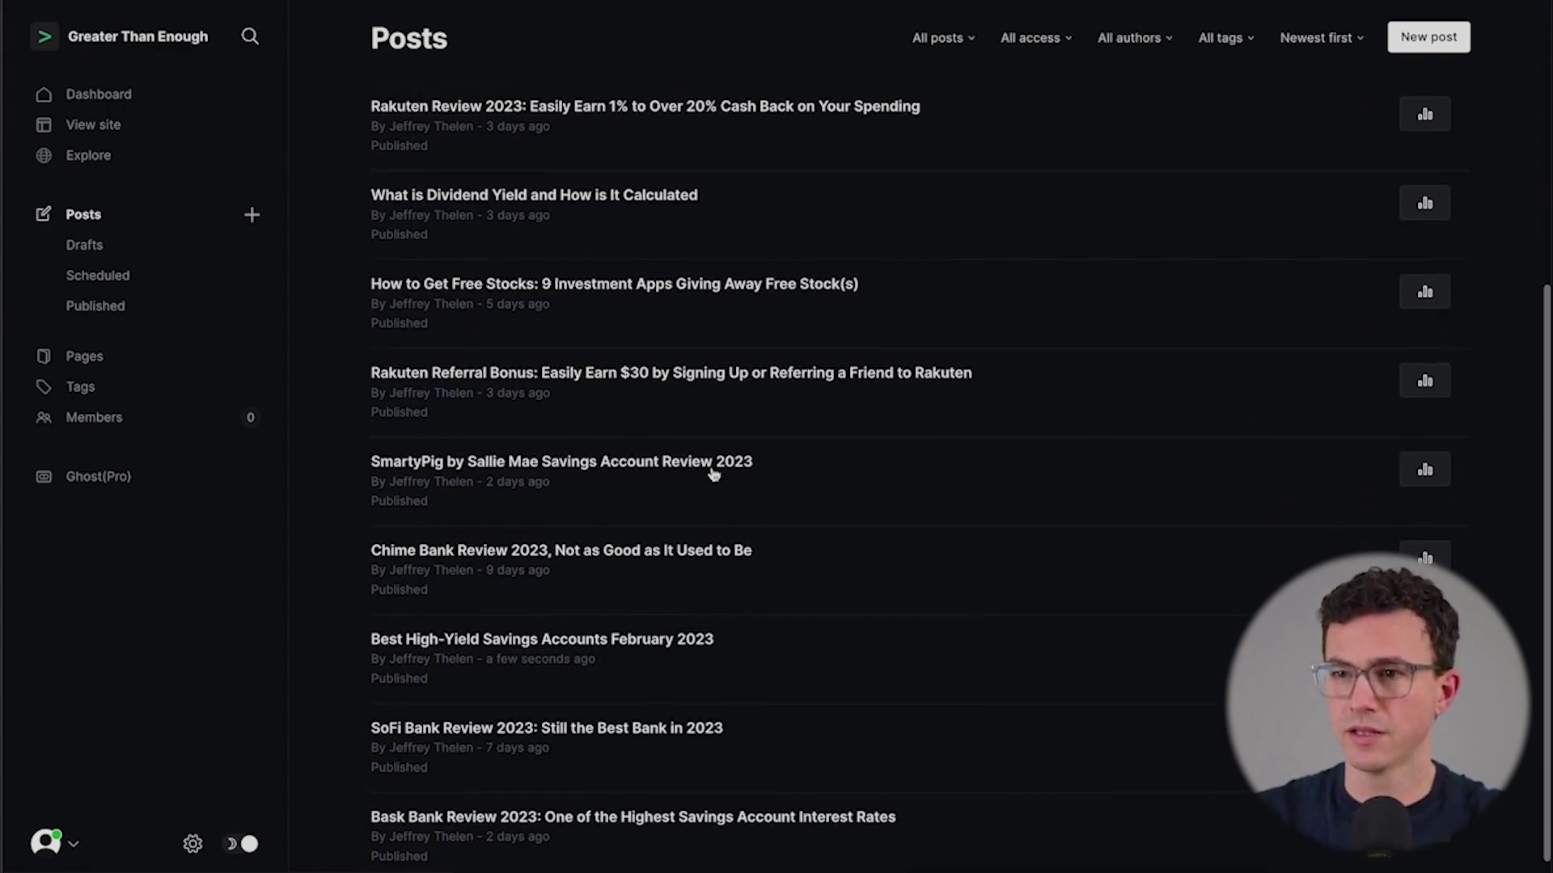
pyautogui.scroll(-1, 712, 475)
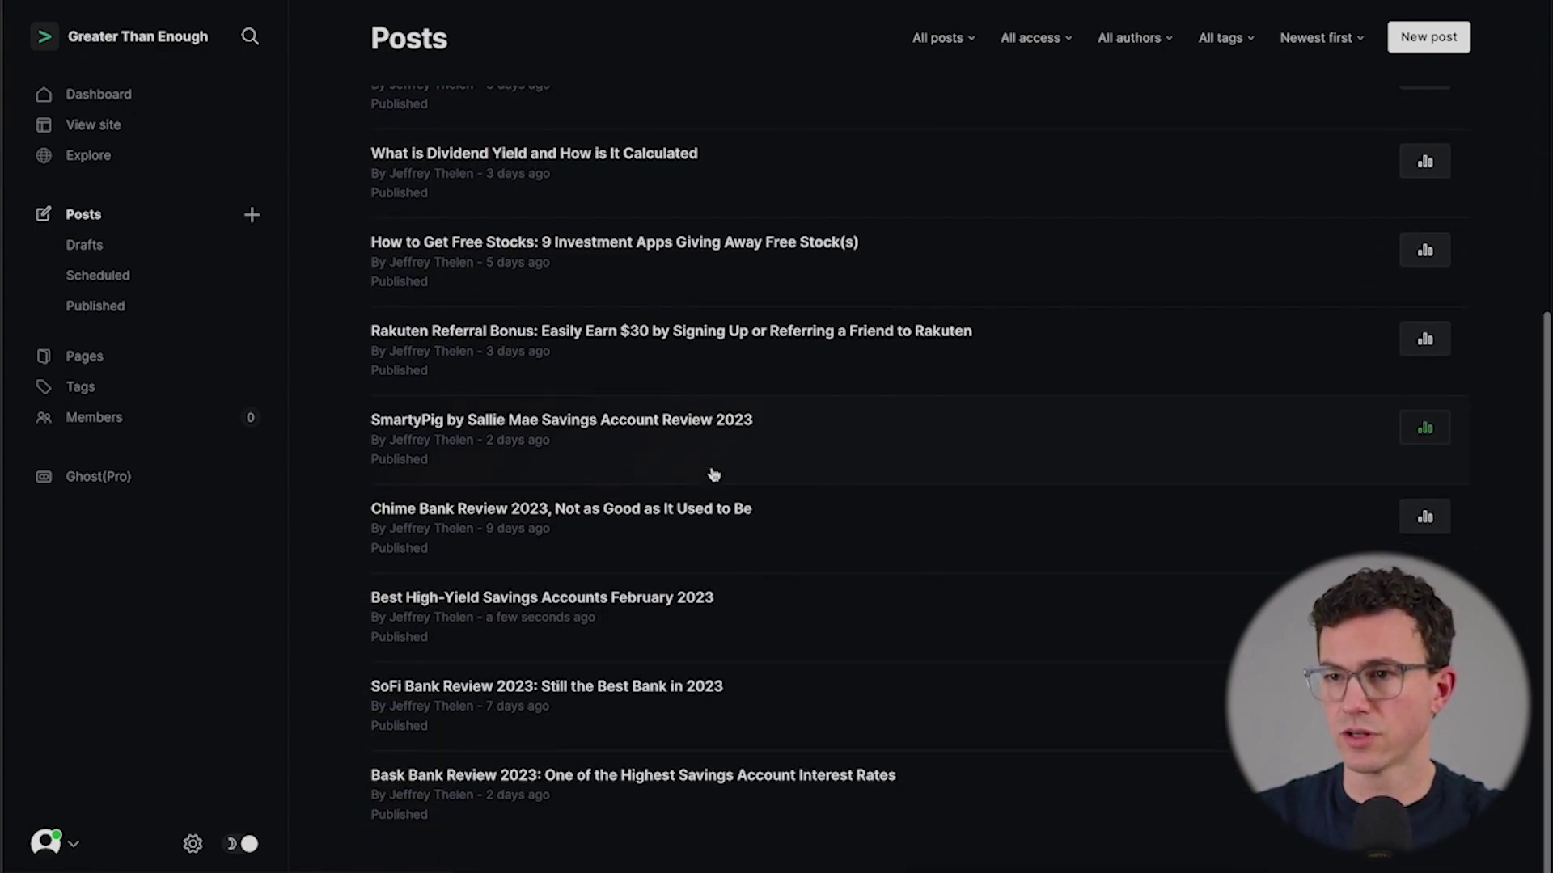
pyautogui.click(525, 598)
pyautogui.scroll(-10, 703, 430)
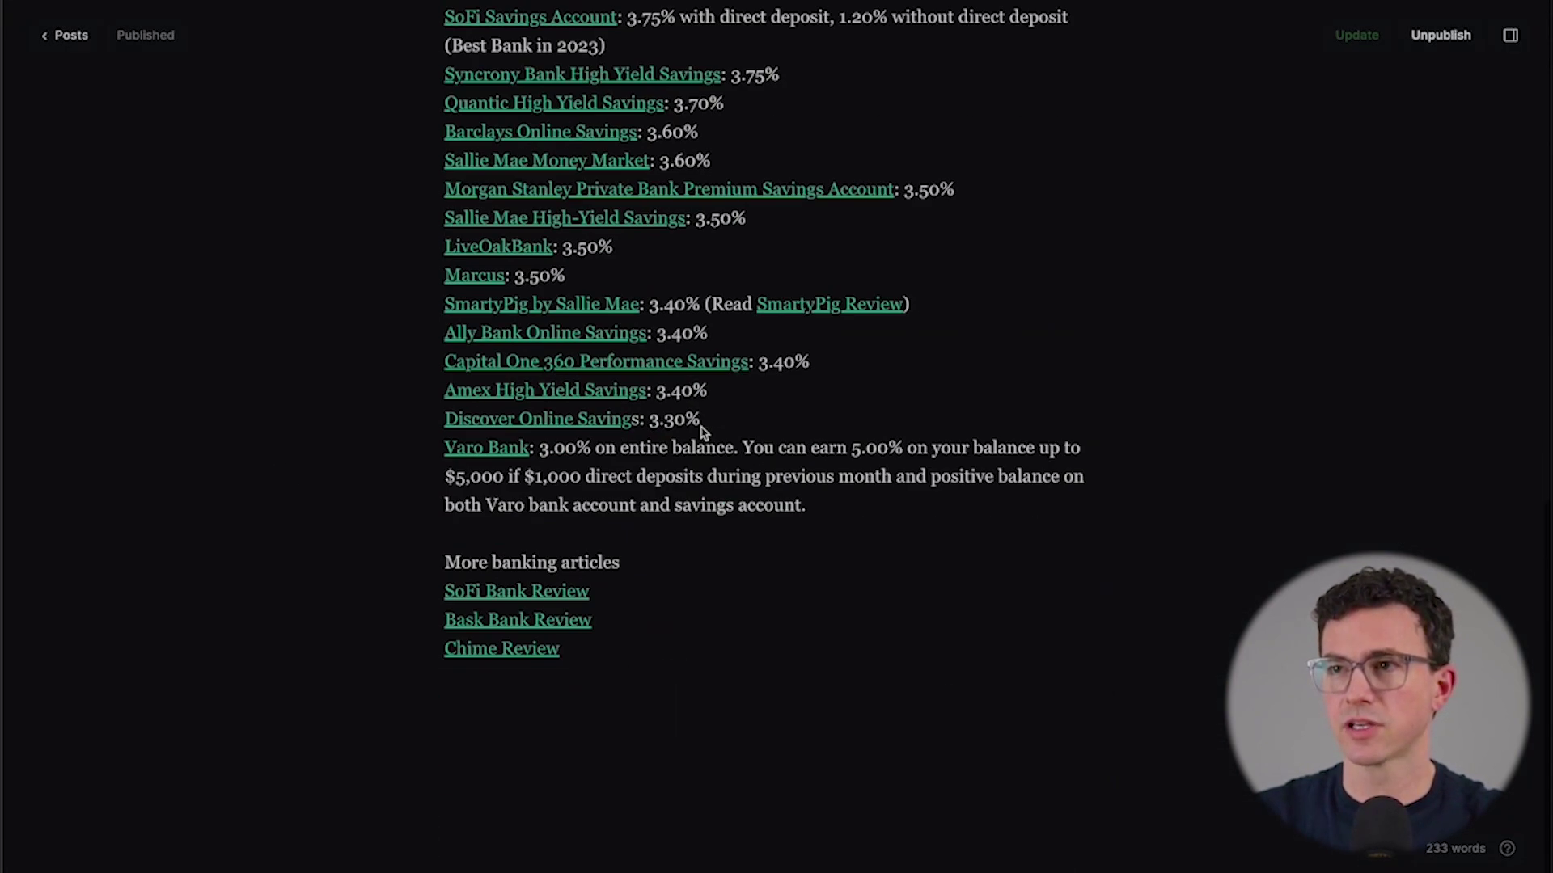
pyautogui.click(543, 700)
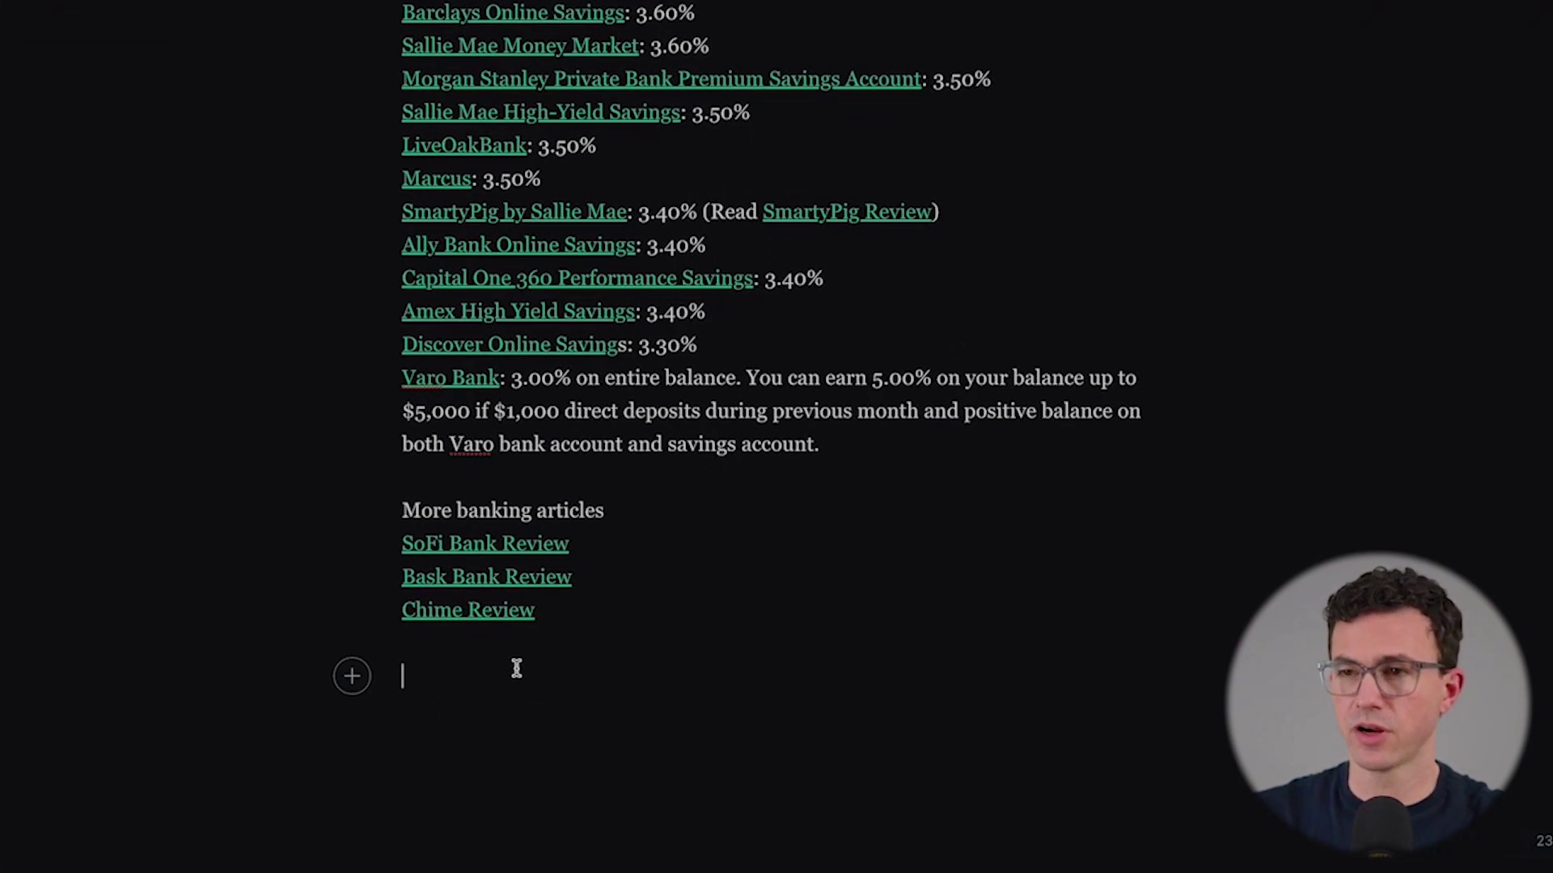
pyautogui.click(402, 706)
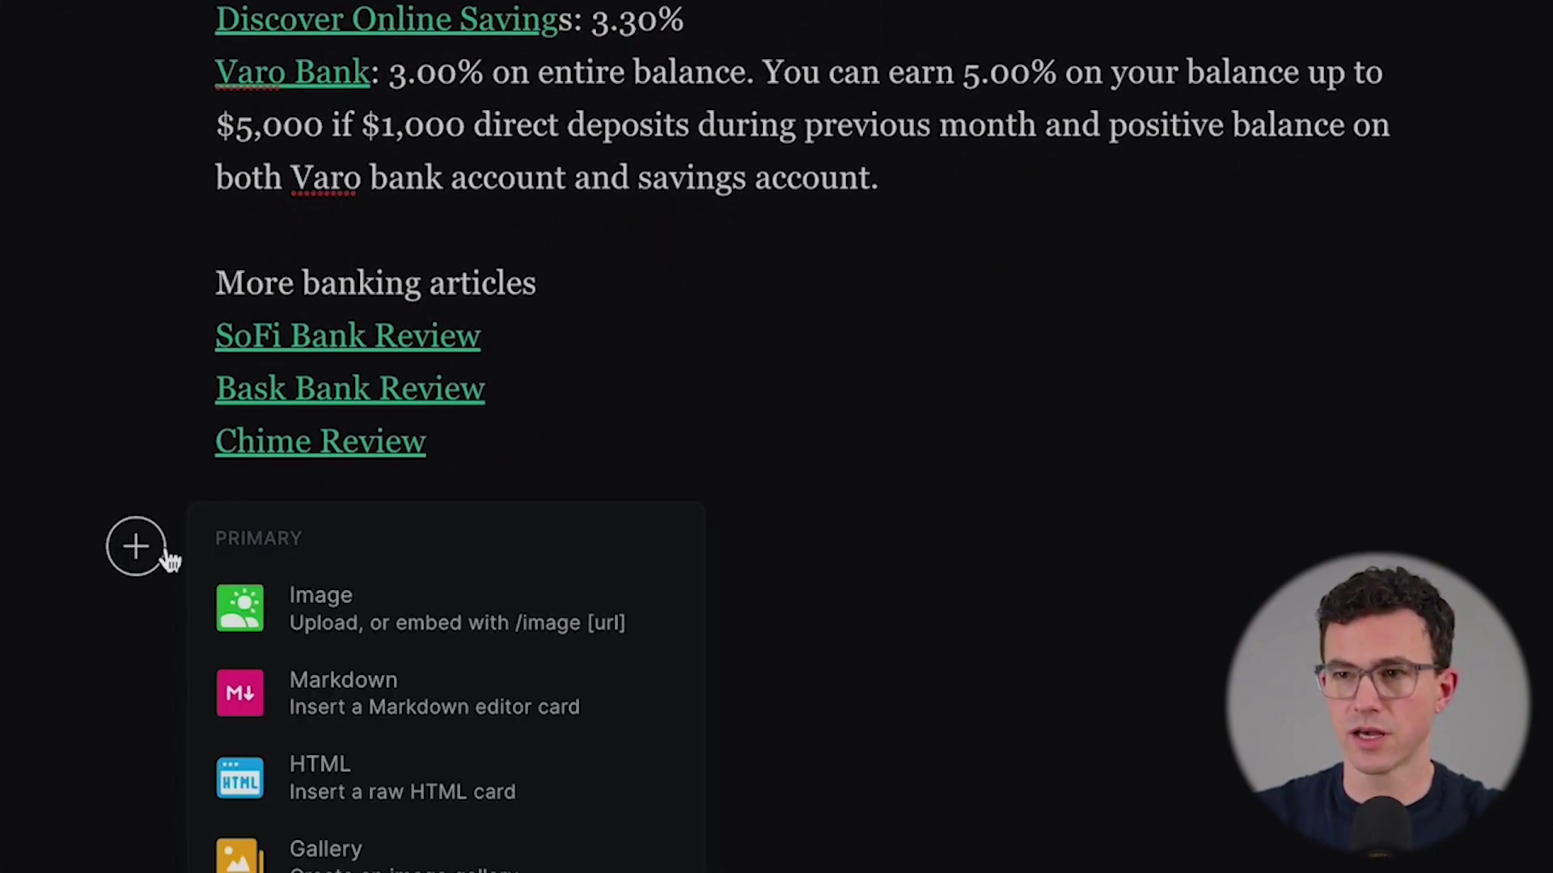
pyautogui.scroll(-1, 295, 610)
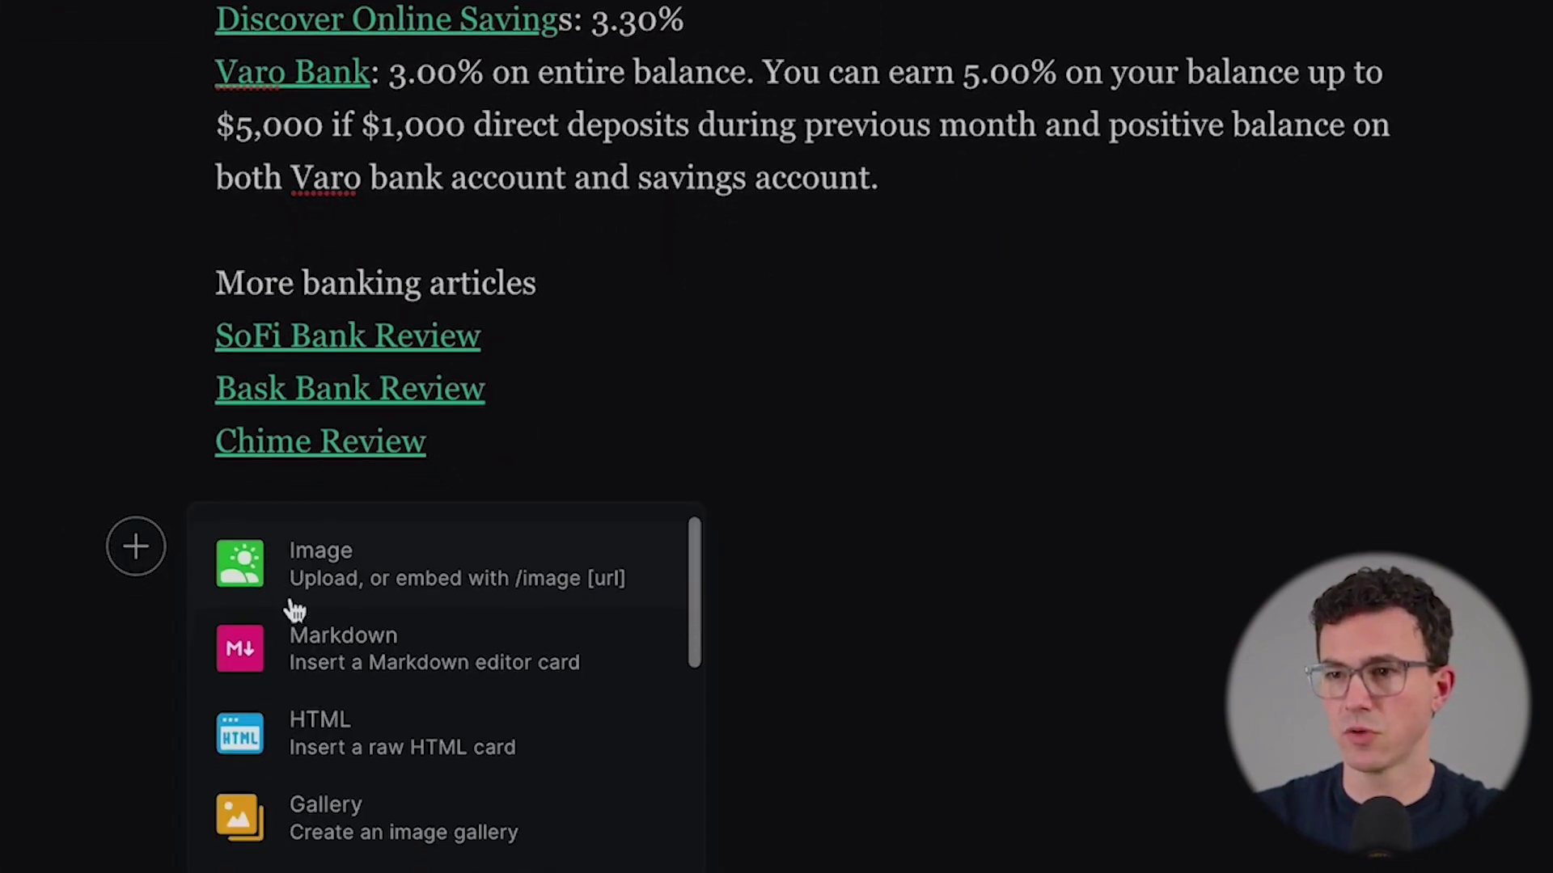
pyautogui.click(377, 725)
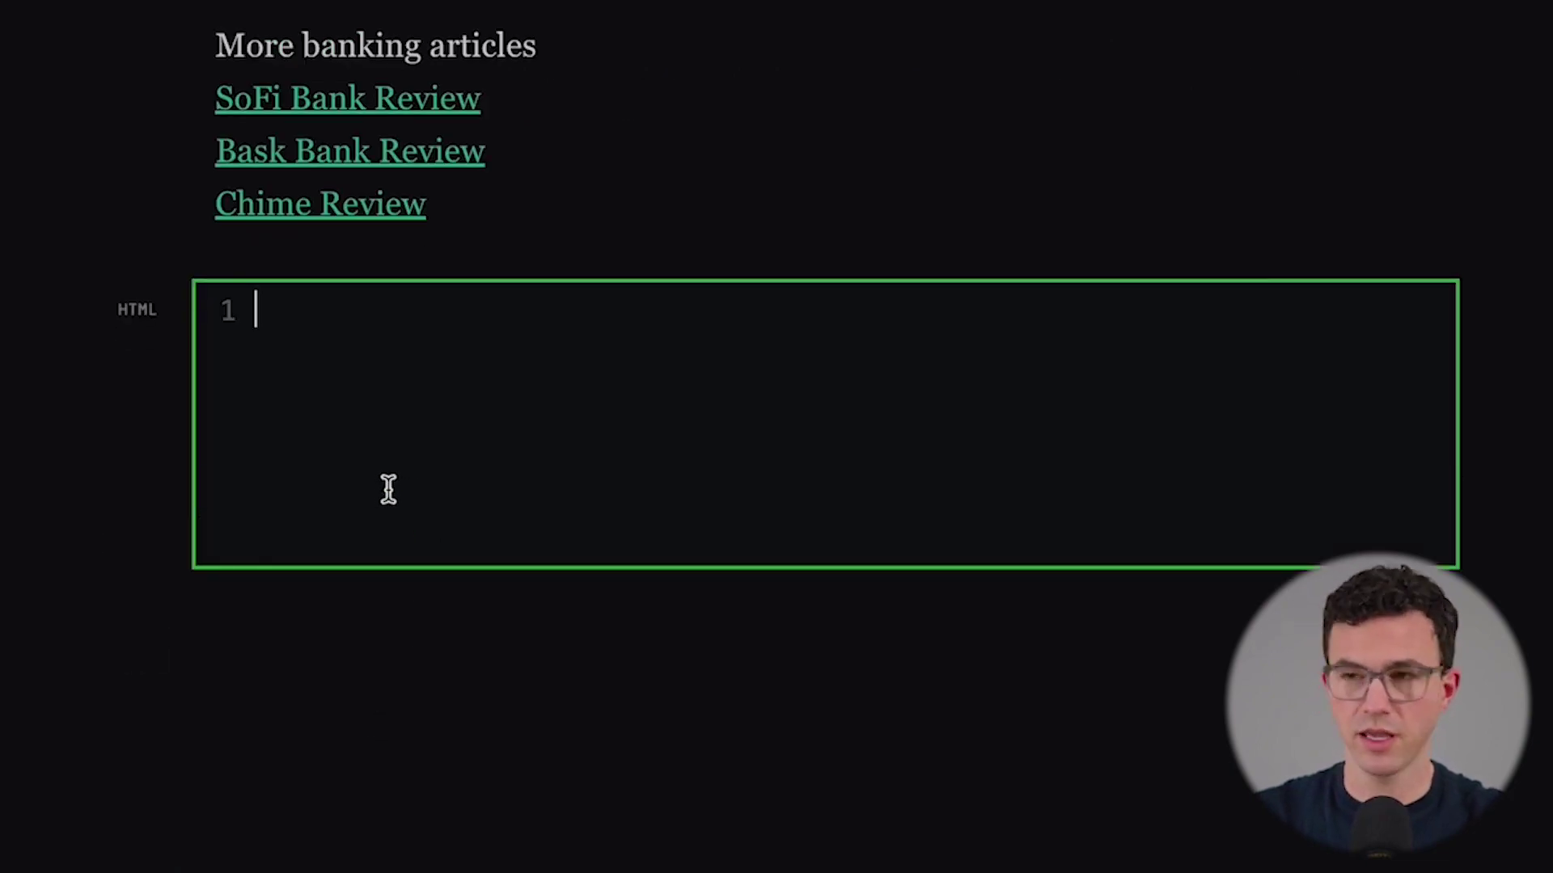
pyautogui.hotkey('ctrl', 'v')
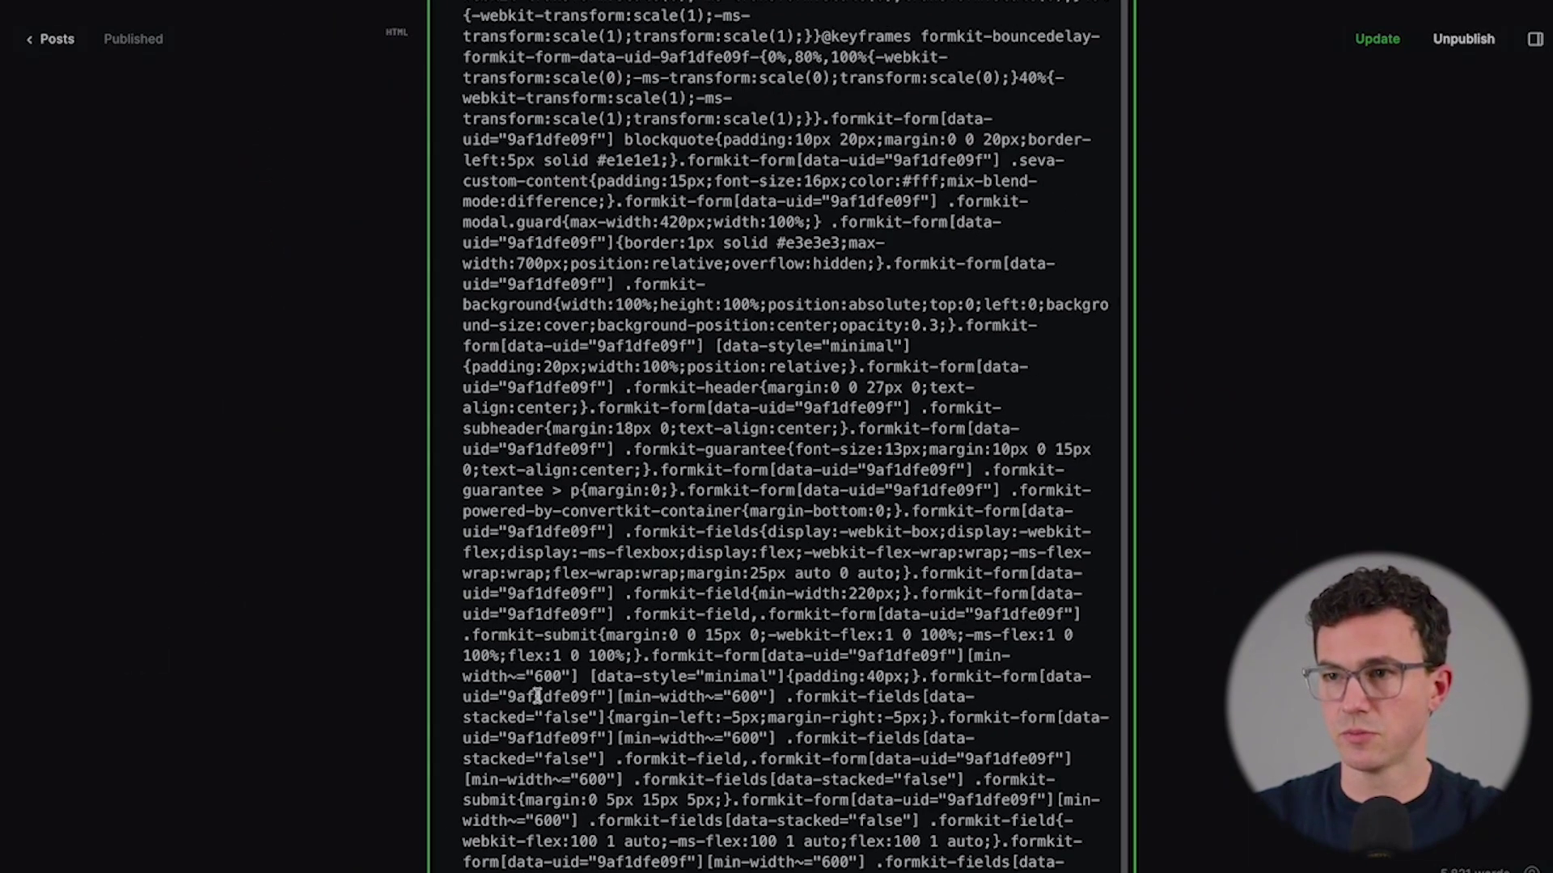
# - Update the post and view it live to check the embedded signup form
pyautogui.scroll(5, 557, 672)
pyautogui.scroll(10, 557, 672)
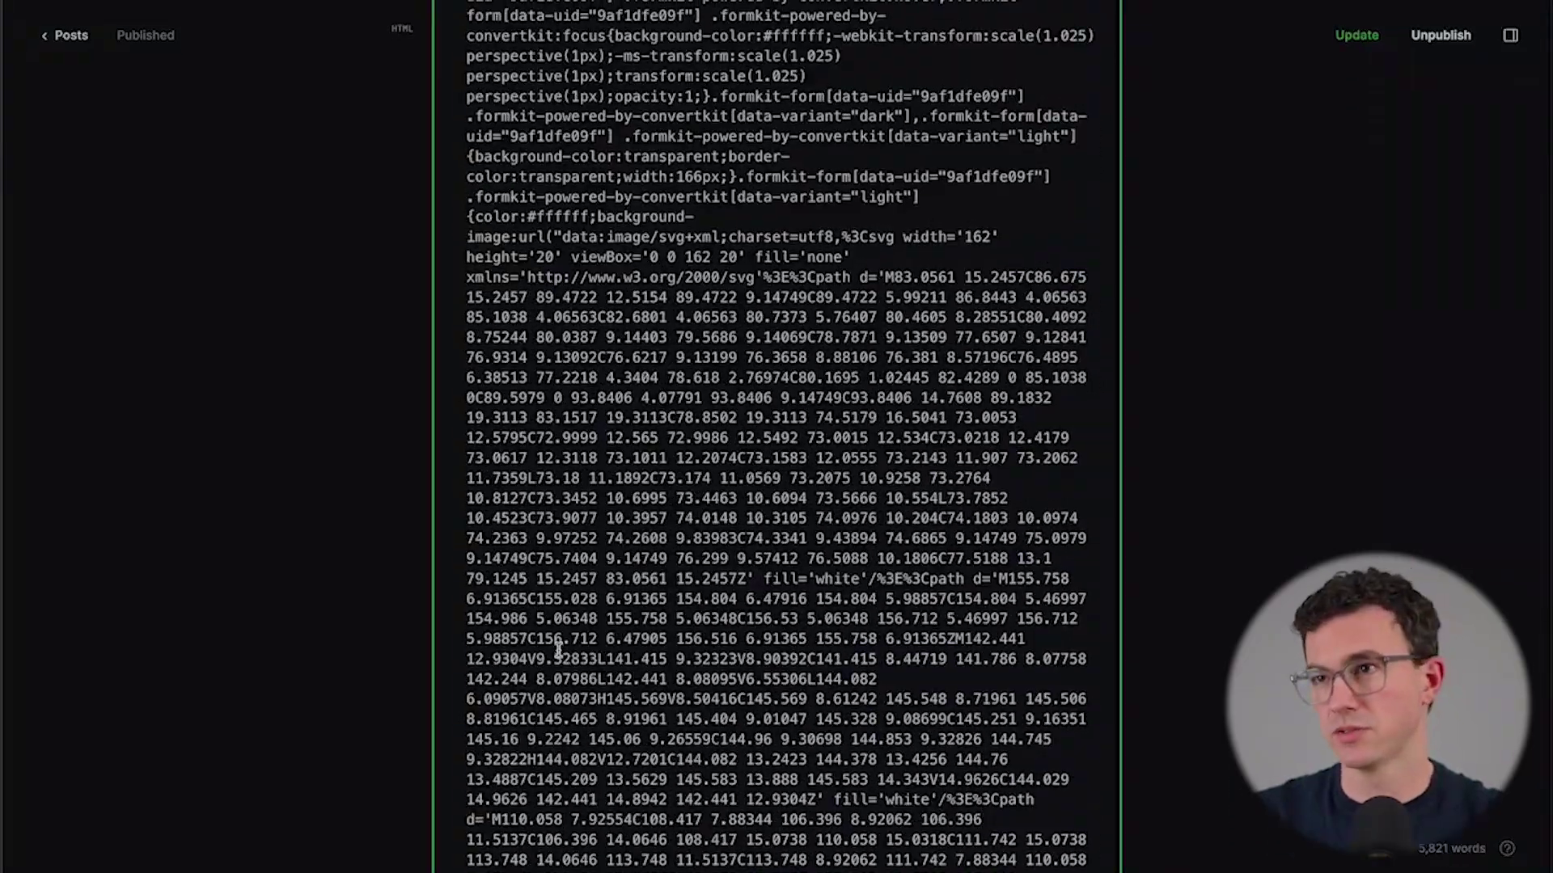
pyautogui.scroll(10, 557, 647)
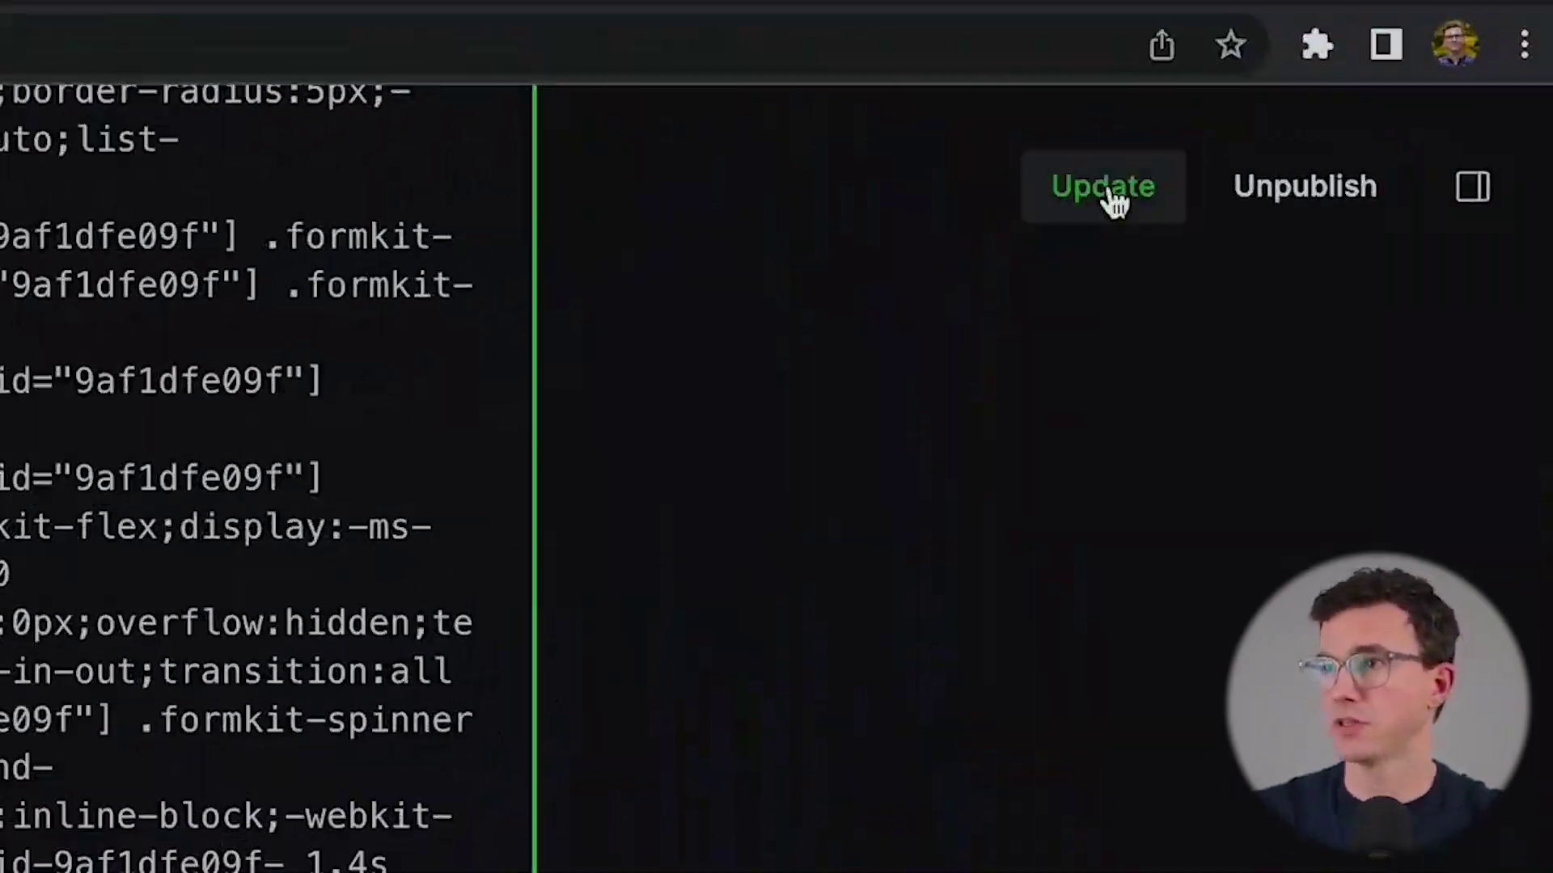
pyautogui.click(1115, 202)
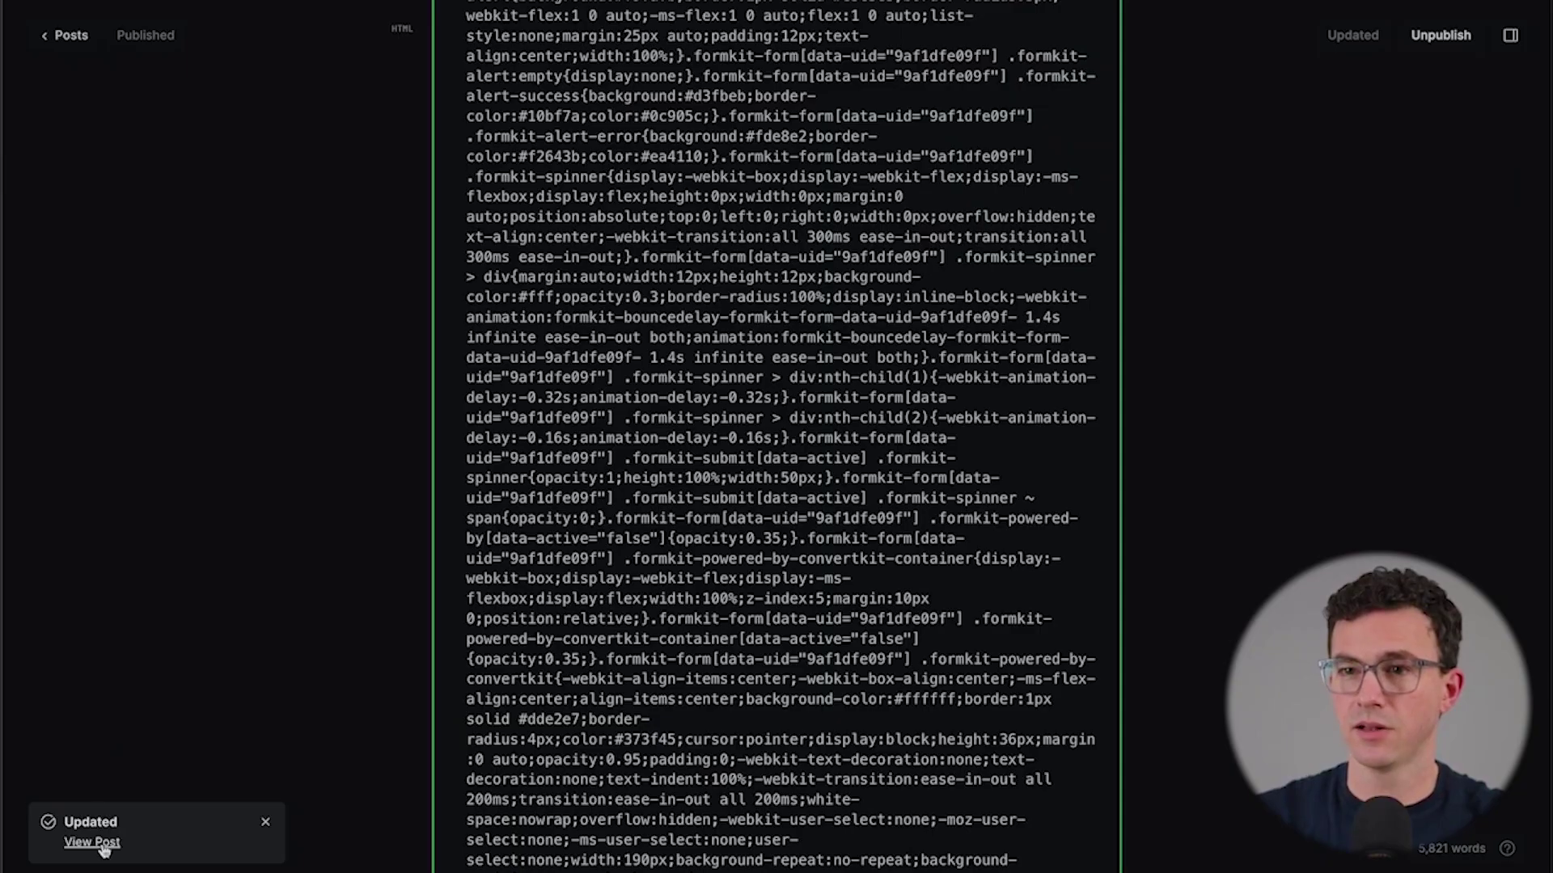
pyautogui.click(102, 845)
pyautogui.scroll(-10, 724, 728)
pyautogui.scroll(-10, 724, 729)
pyautogui.scroll(3, 728, 711)
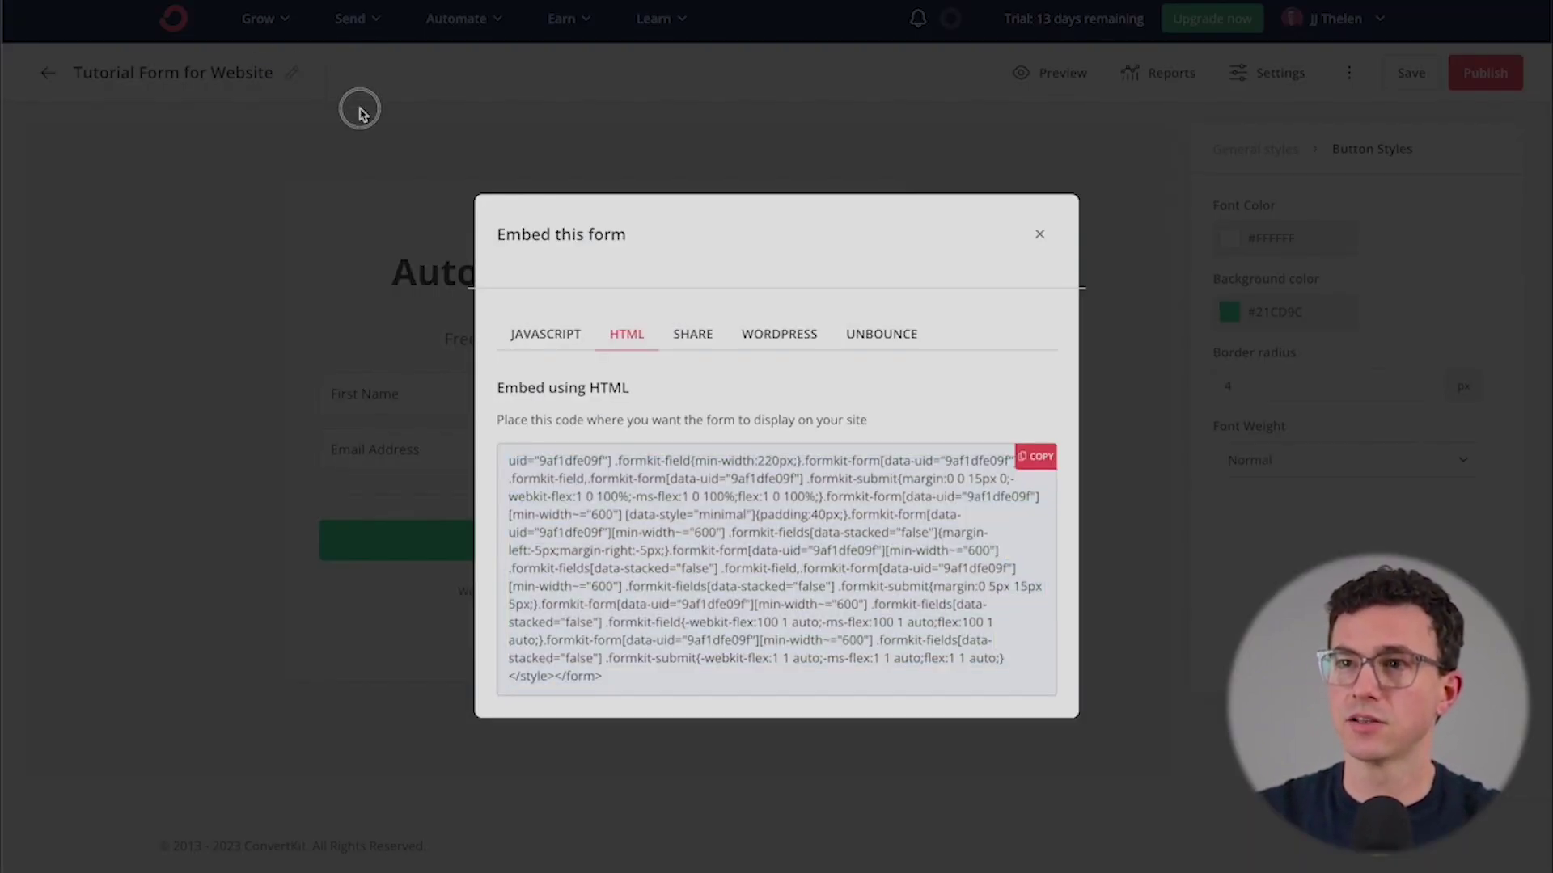
# - Close the form embed dialog and start a new broadcast from the Broadcasts page using the Text only template
pyautogui.click(313, 122)
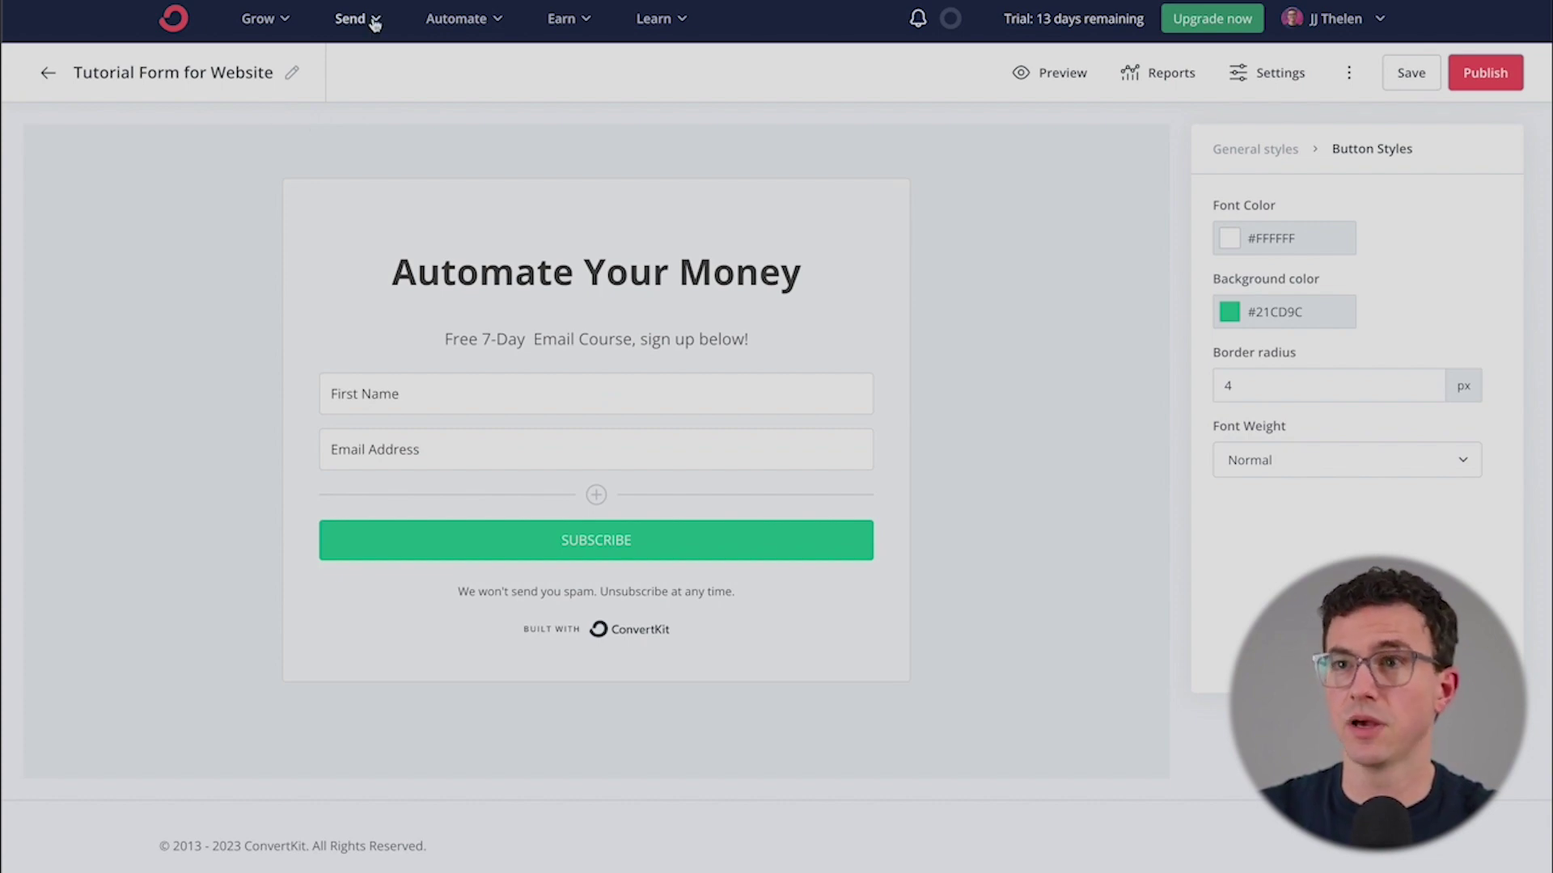
pyautogui.click(356, 18)
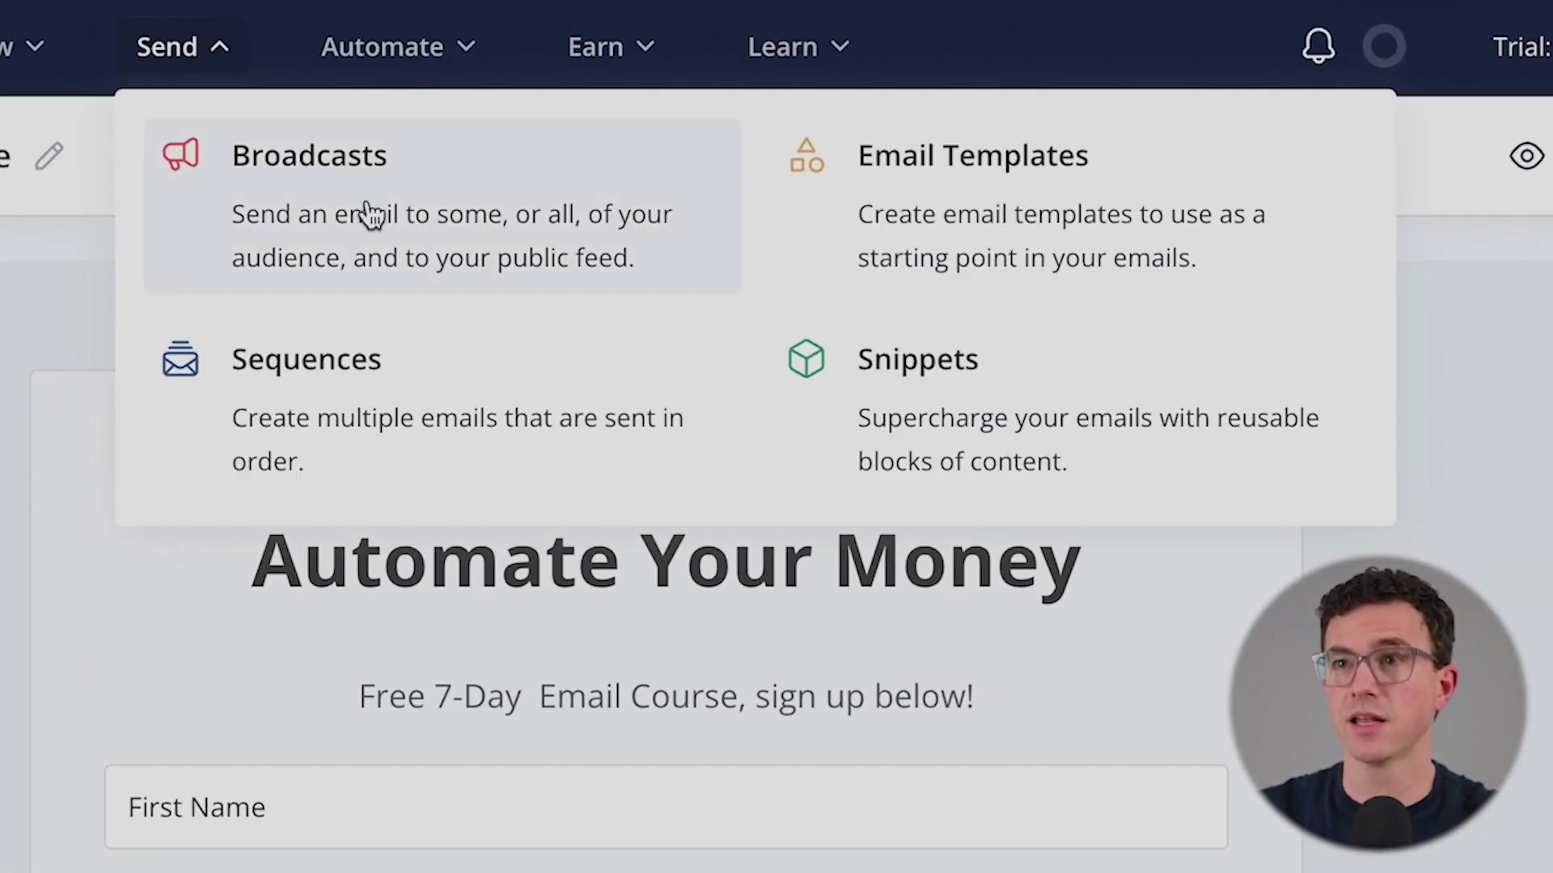
pyautogui.click(361, 197)
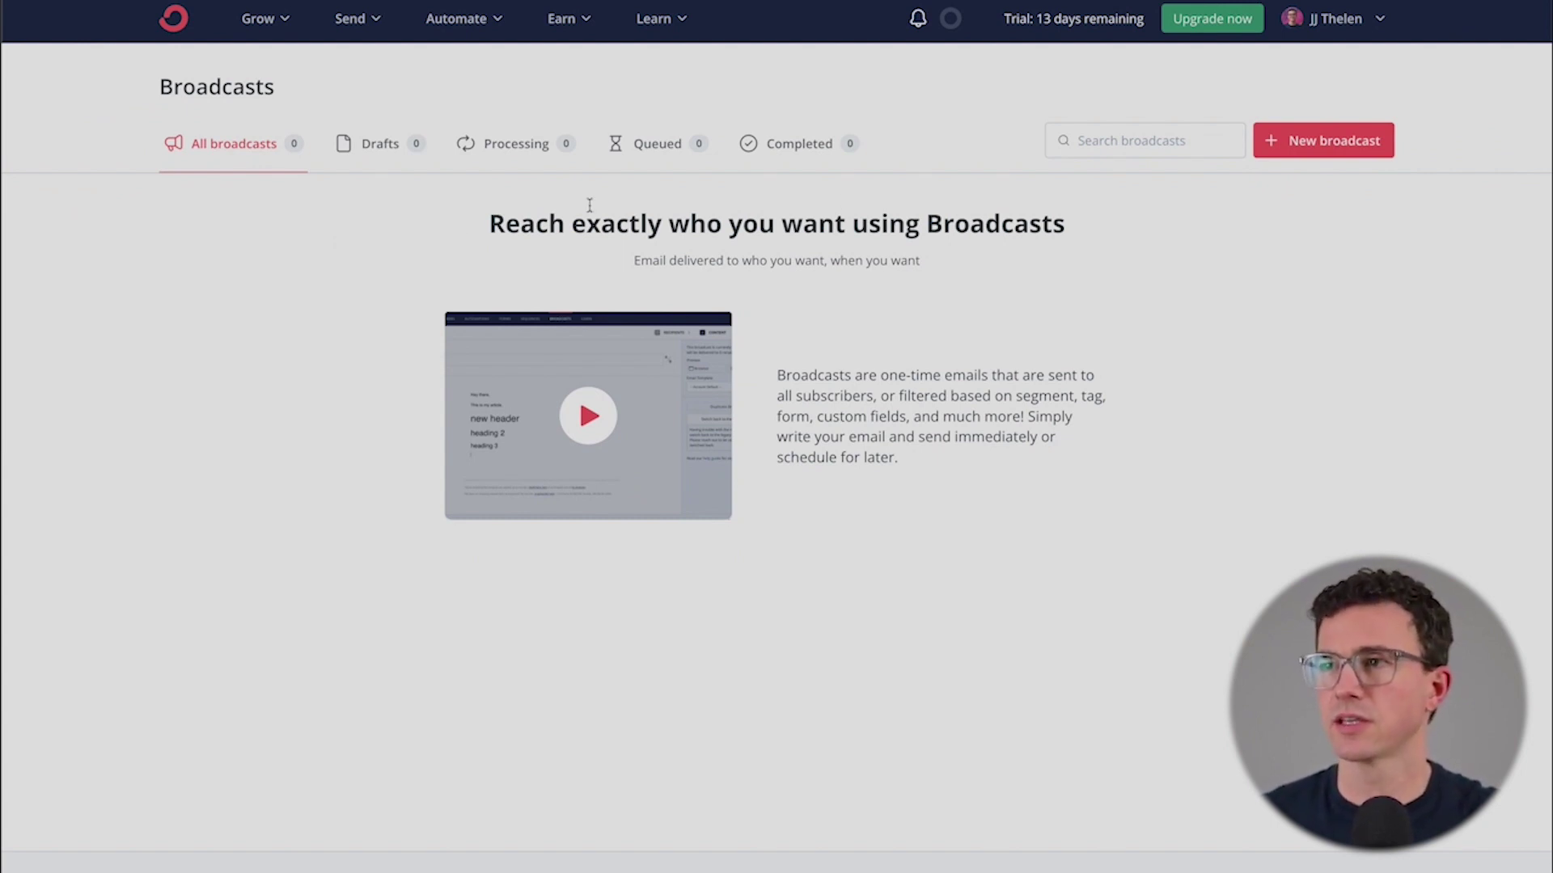
pyautogui.click(1312, 141)
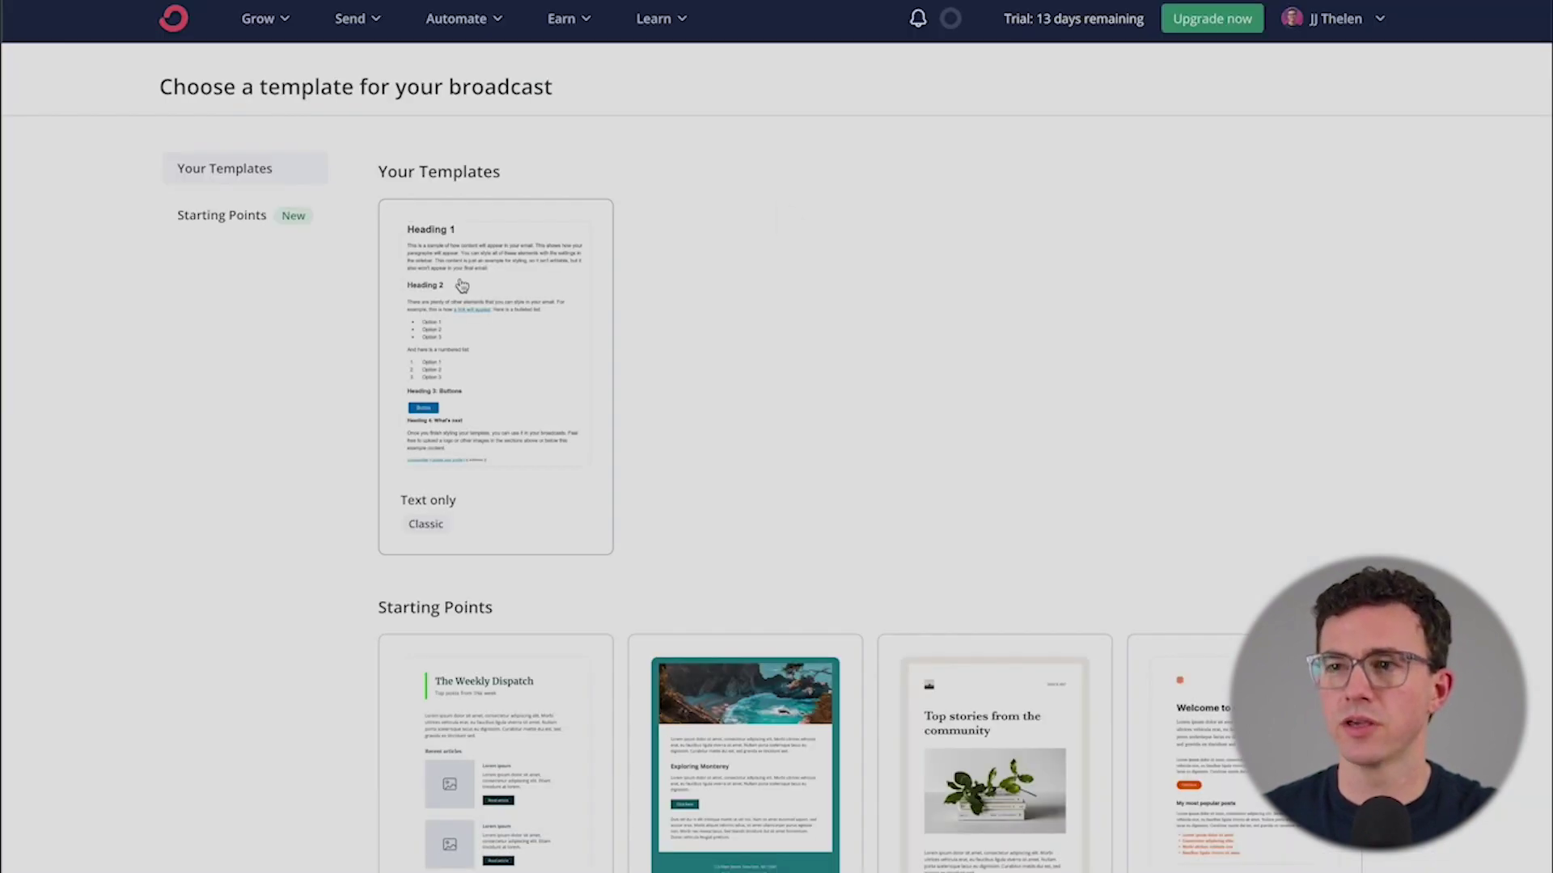
pyautogui.scroll(-12, 738, 287)
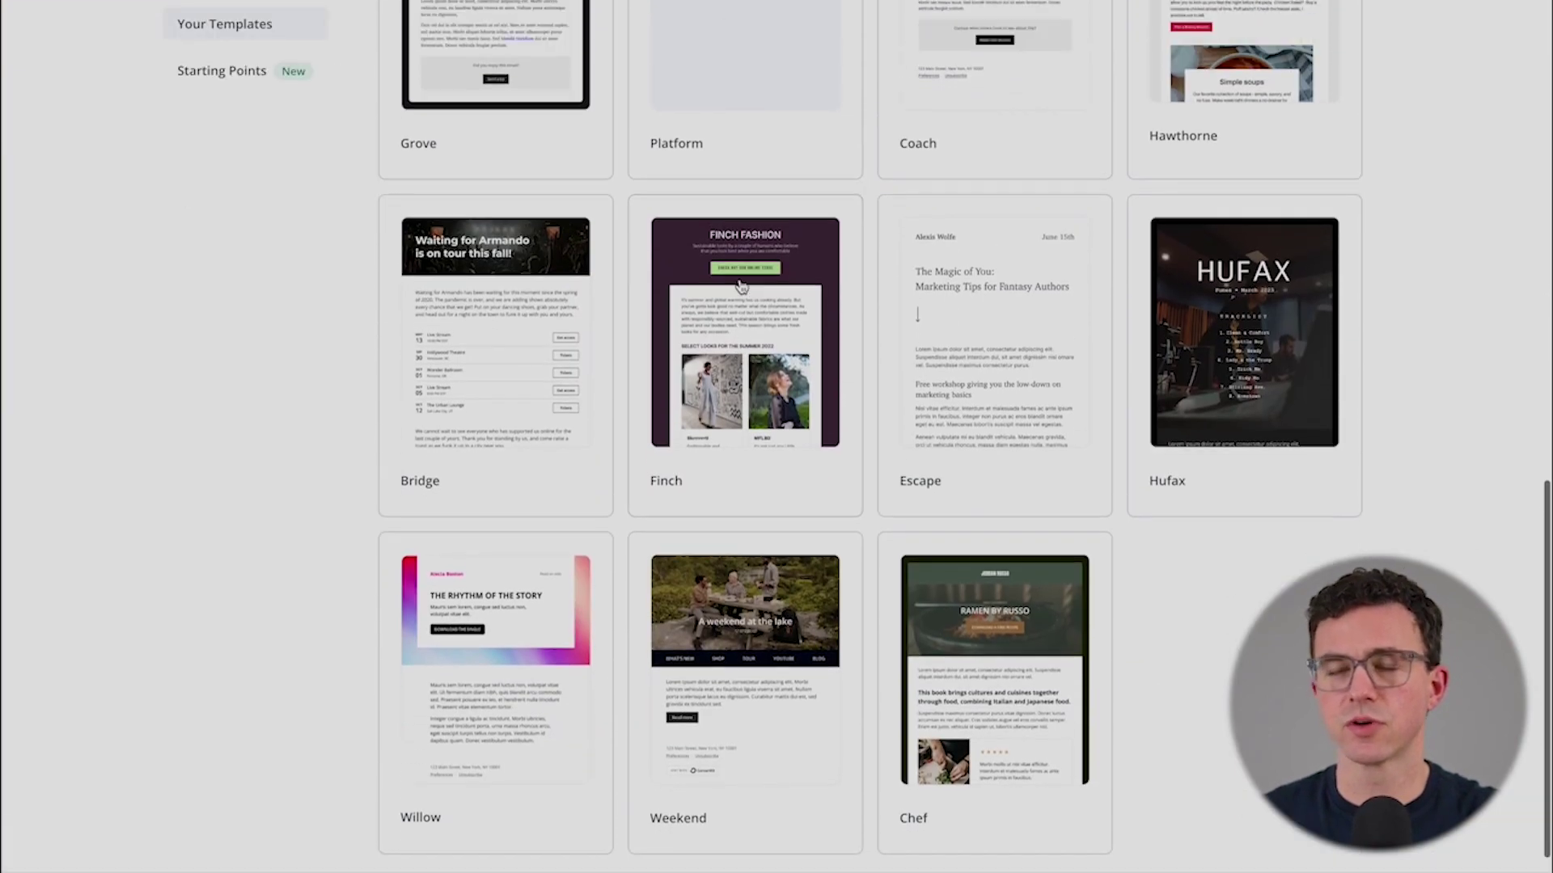
pyautogui.scroll(8, 739, 292)
pyautogui.scroll(2, 738, 287)
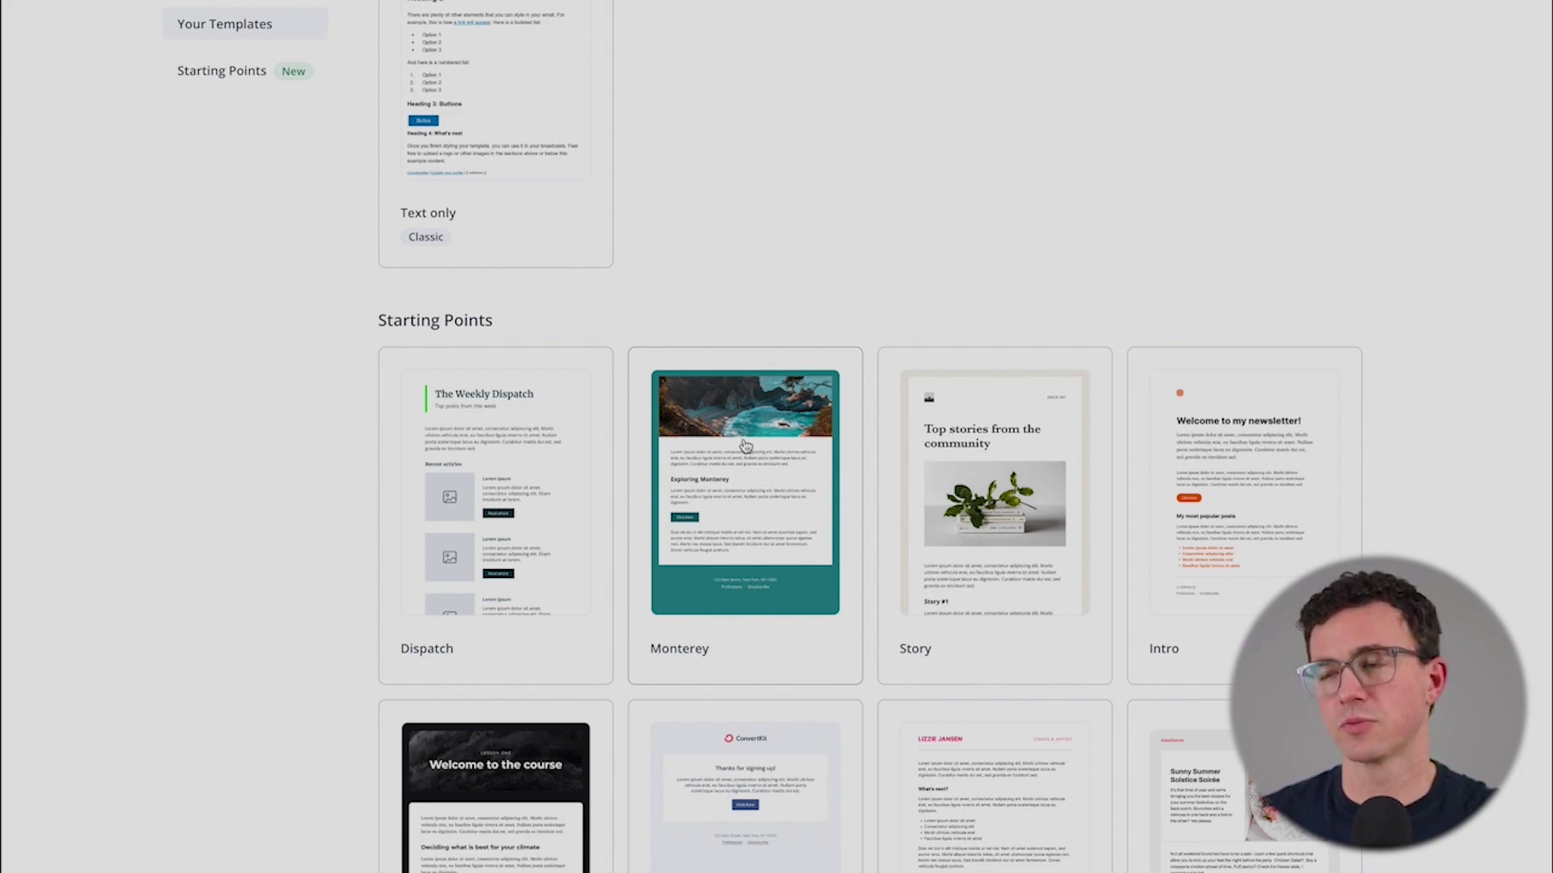
pyautogui.scroll(4, 745, 445)
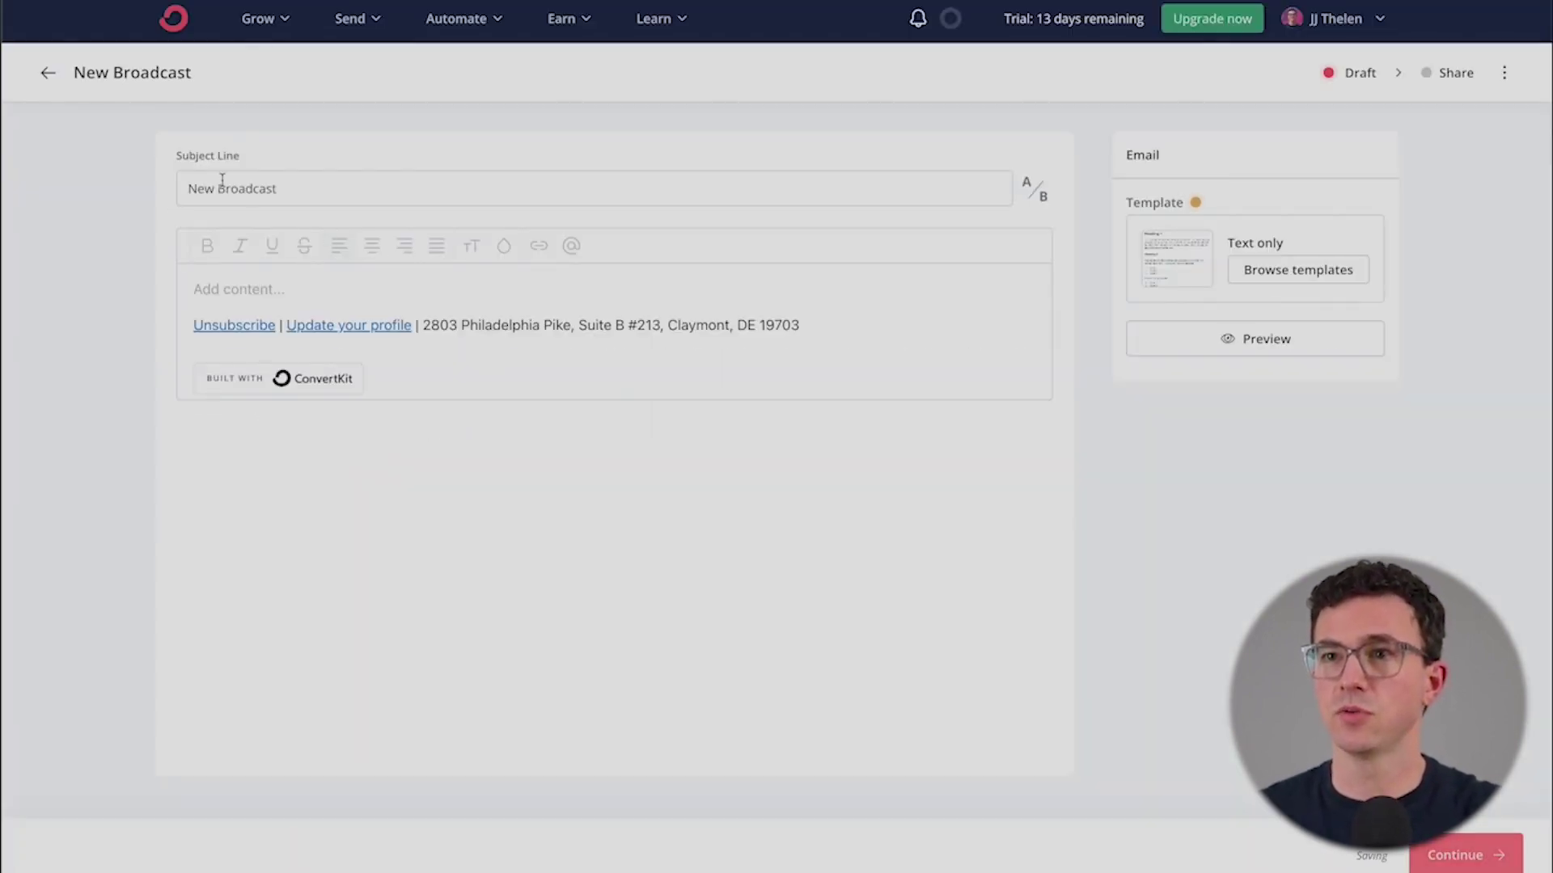
# - Set the subject to 'Start Investing' with an A/B variant 'How to Start Investing'
pyautogui.moveTo(326, 188); pyautogui.dragTo(133, 187)
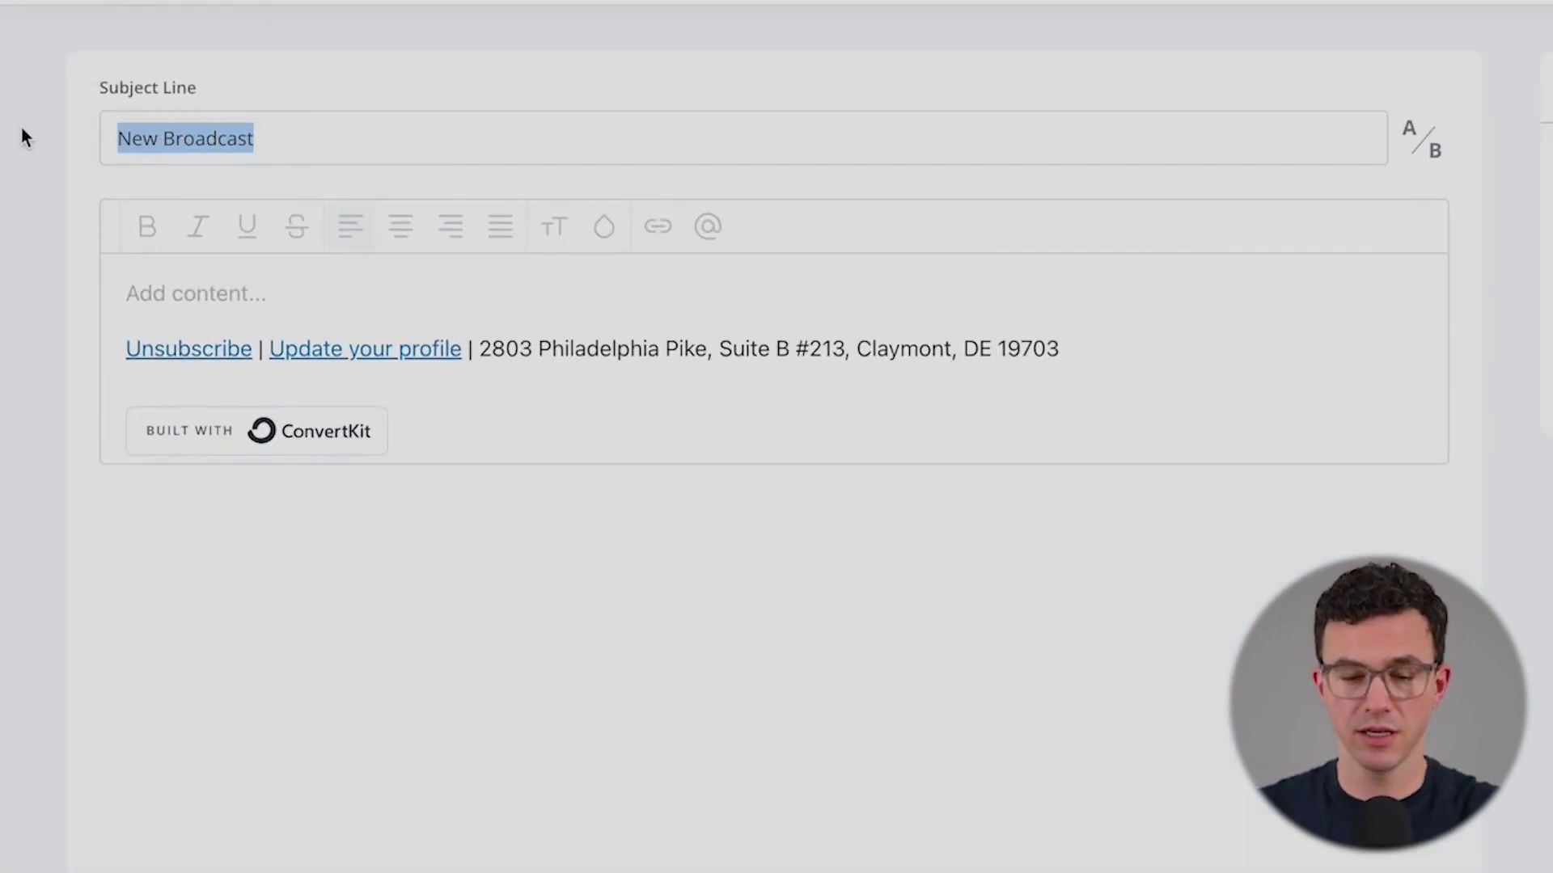
pyautogui.write('Start')
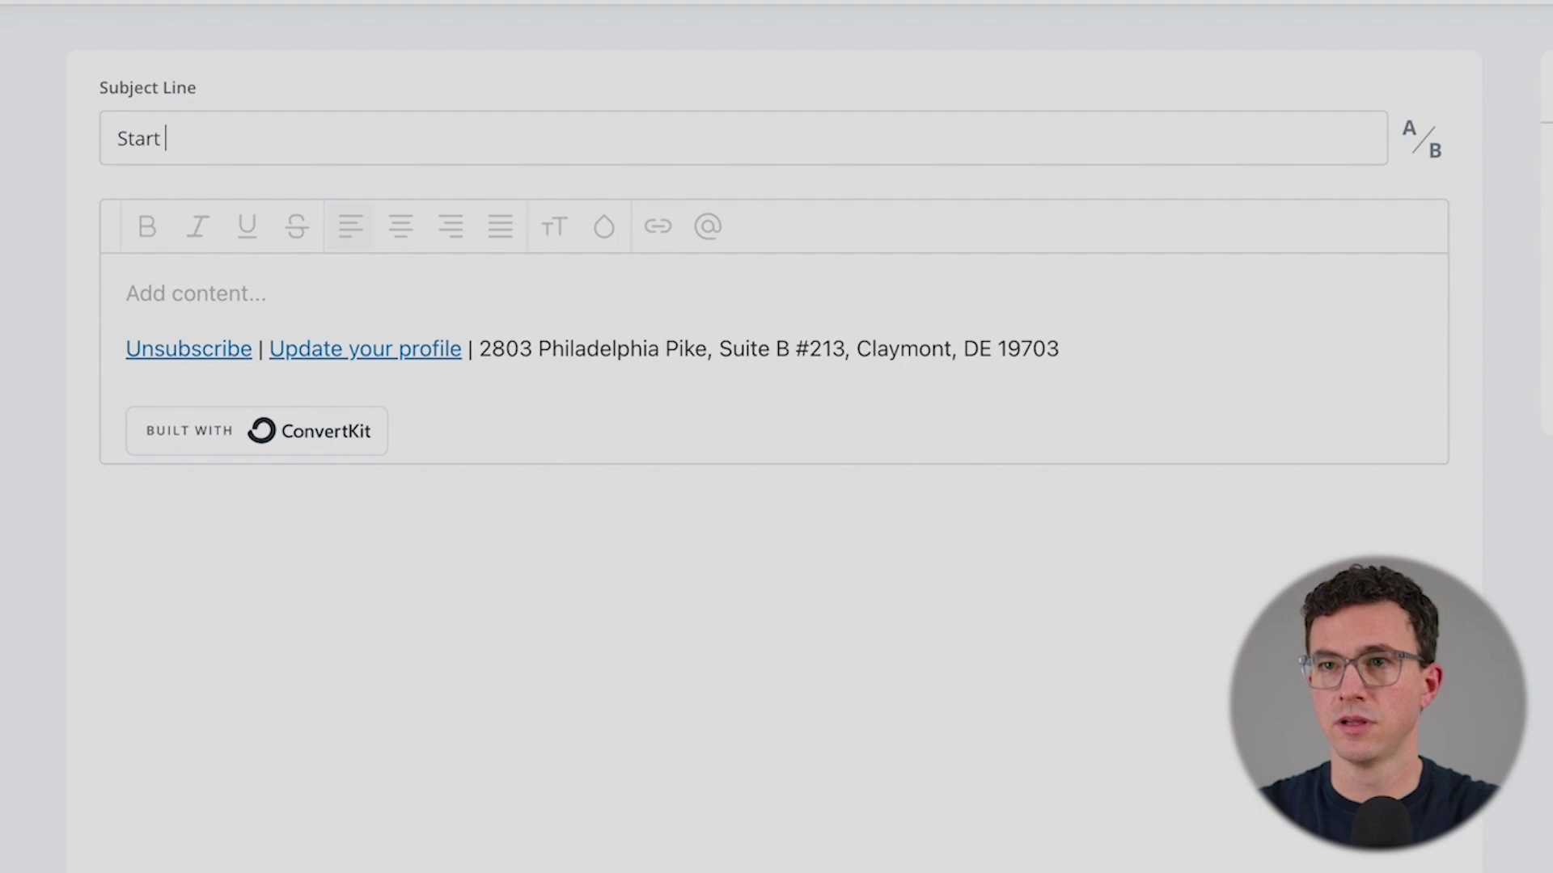
pyautogui.write(' Investing')
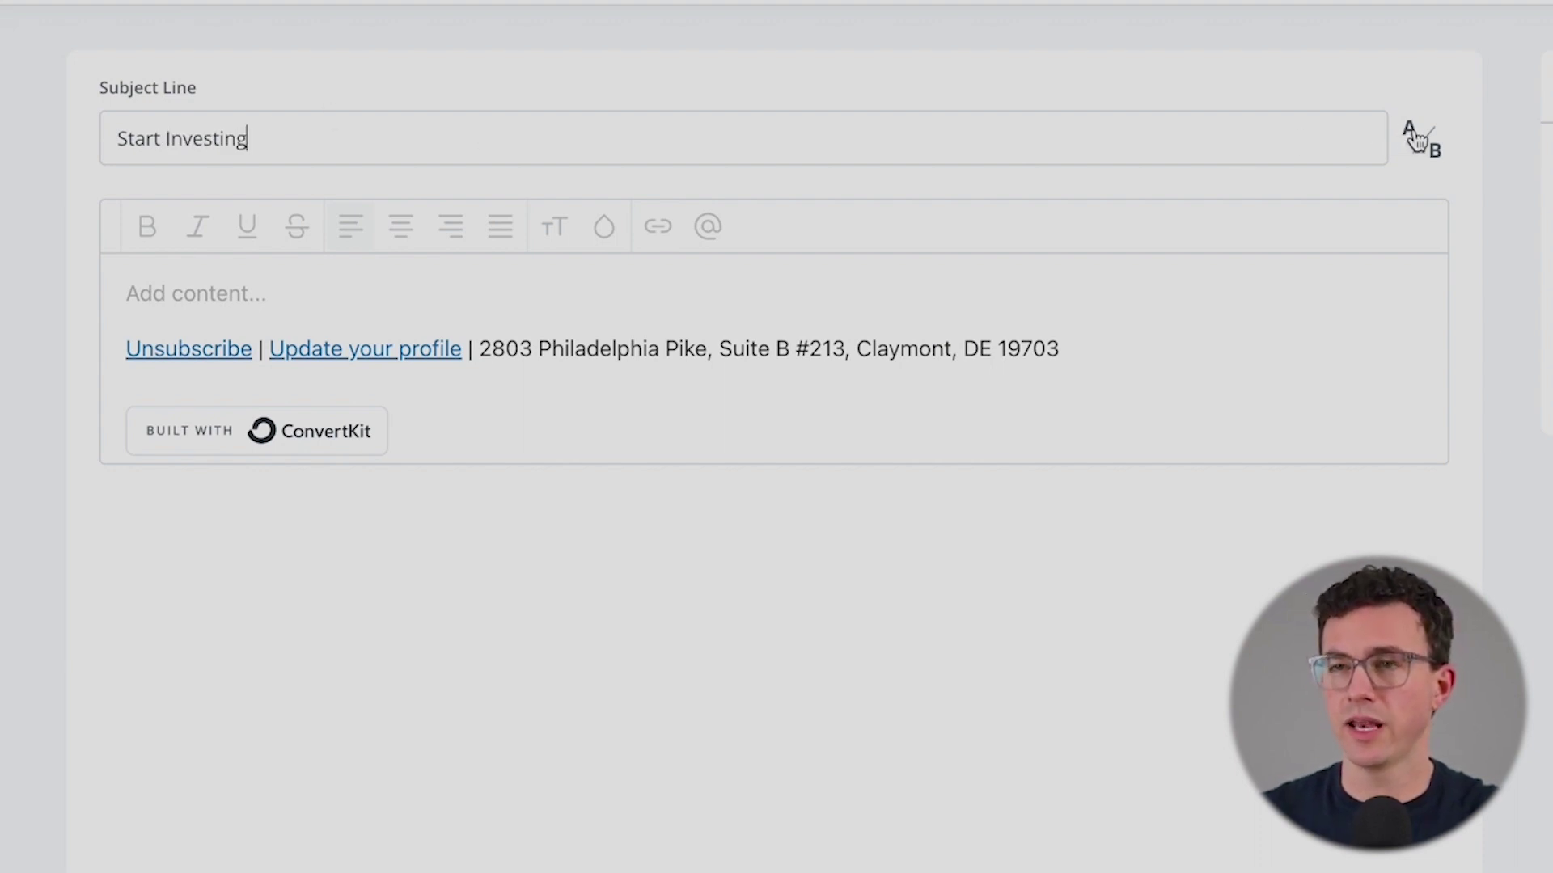
pyautogui.click(1416, 140)
pyautogui.write('How ')
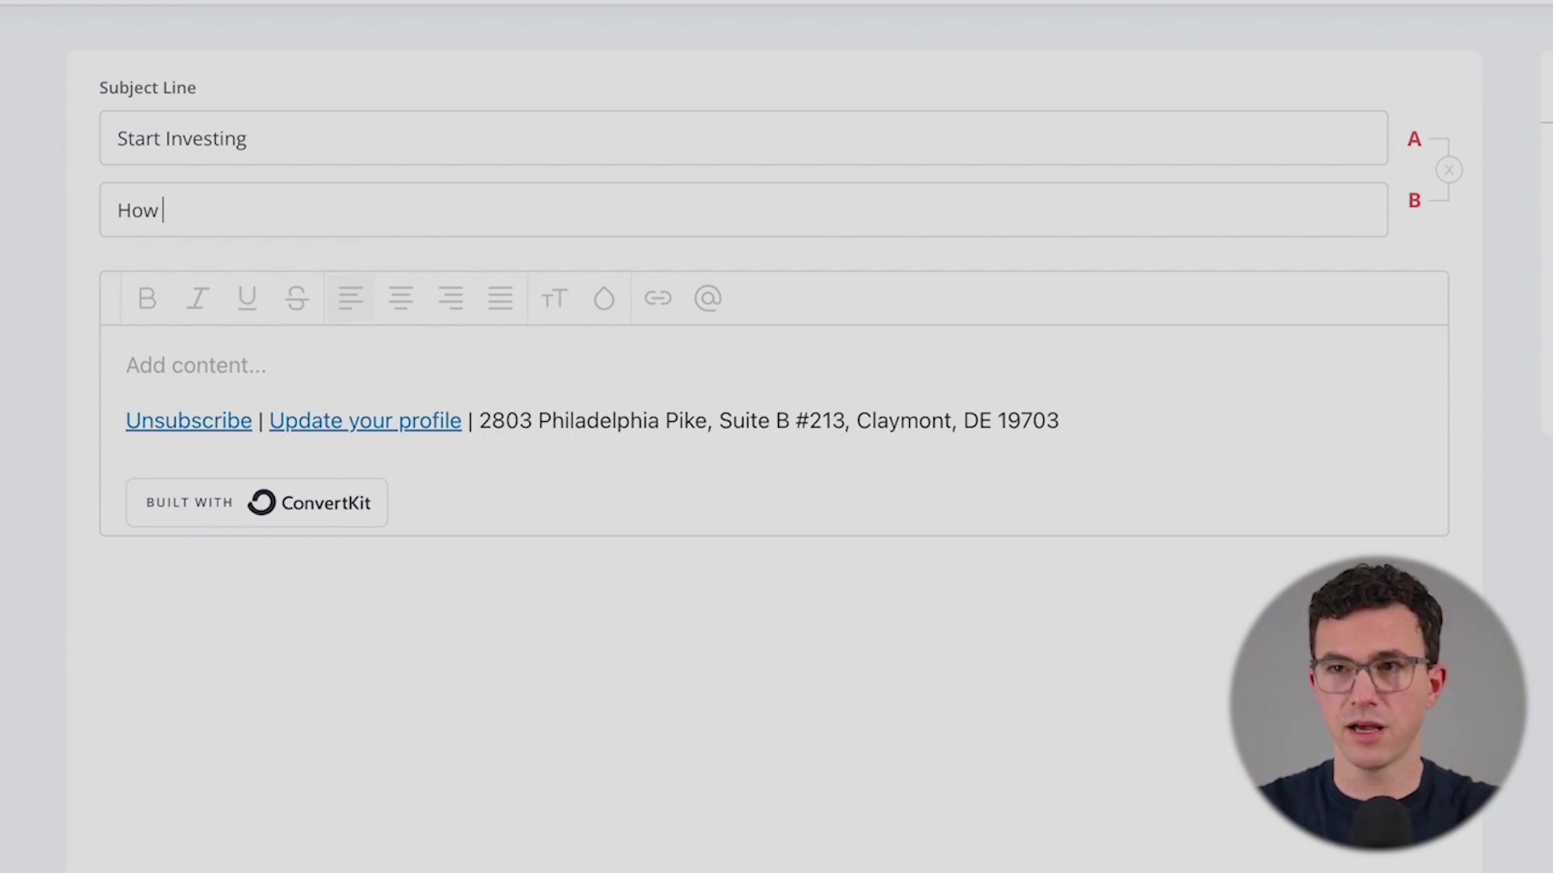
pyautogui.write('to Start In')
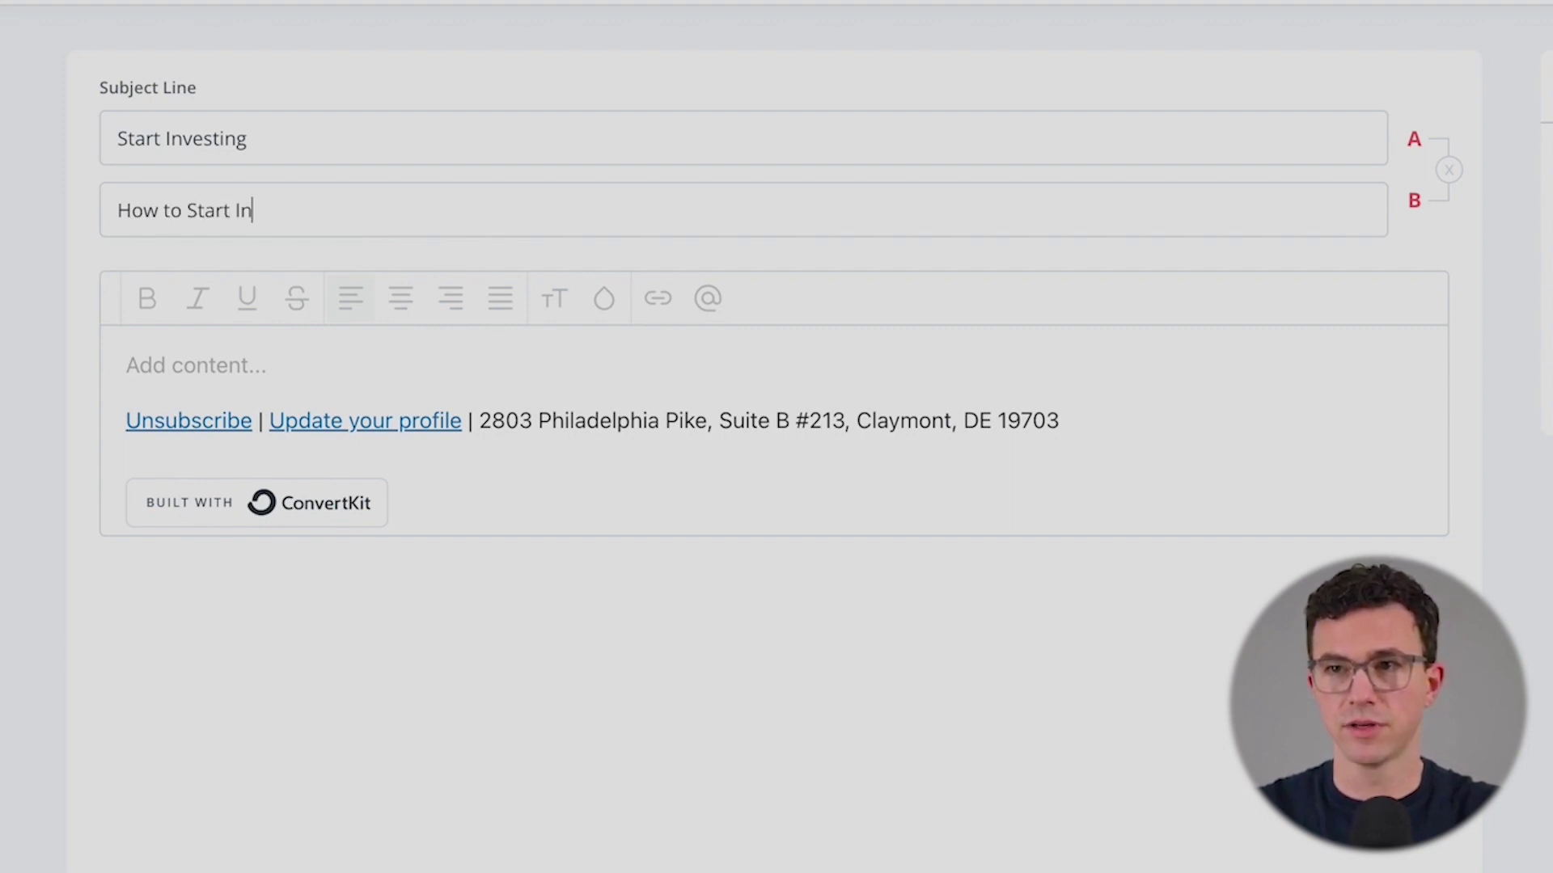
pyautogui.write('vesting')
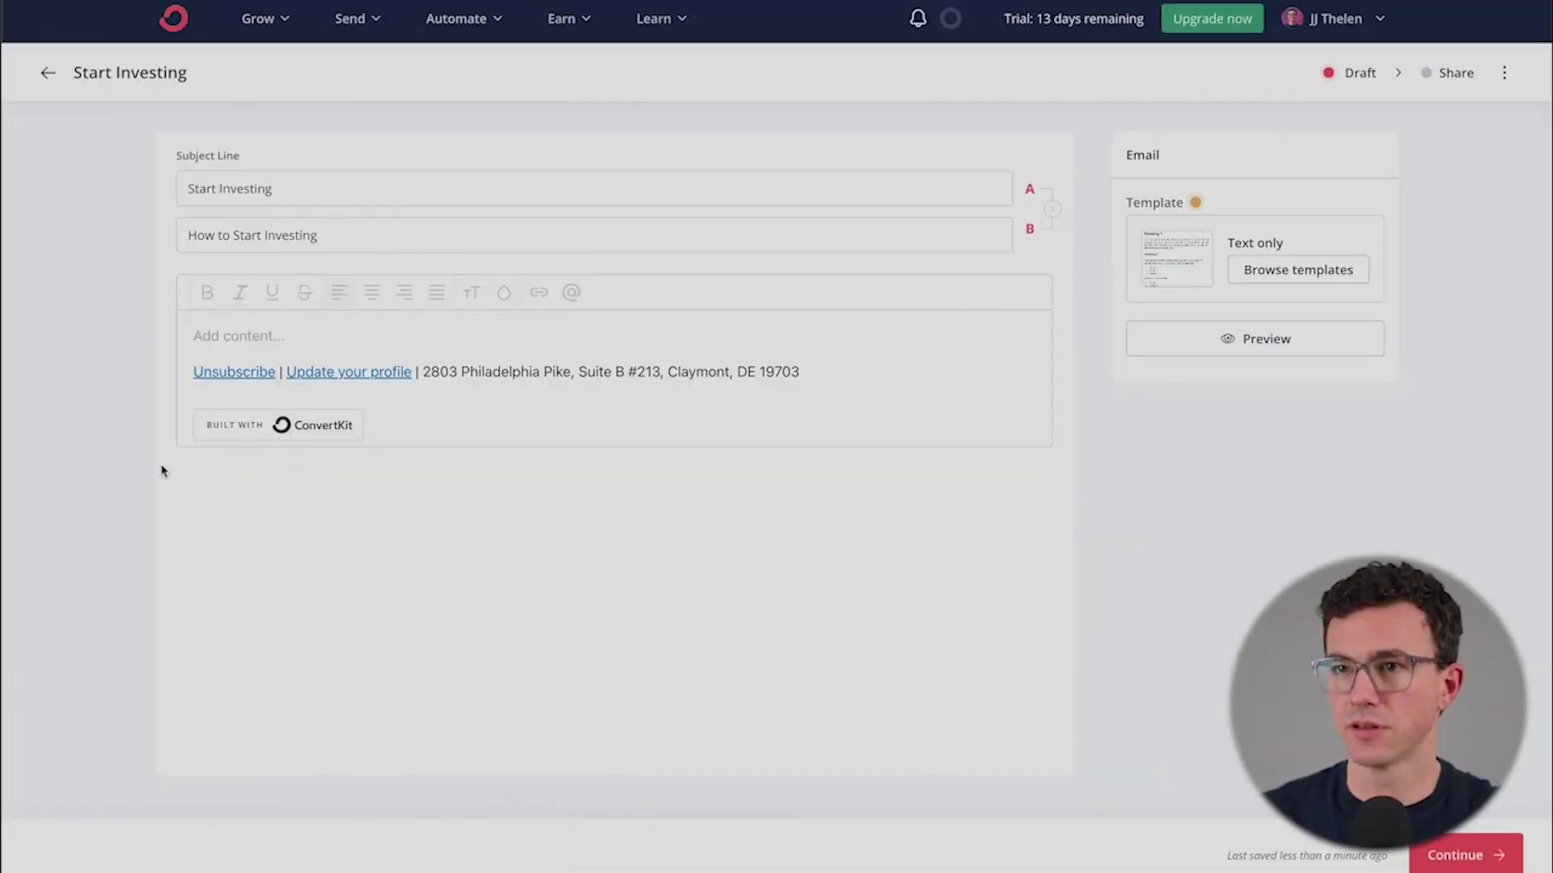
pyautogui.click(281, 334)
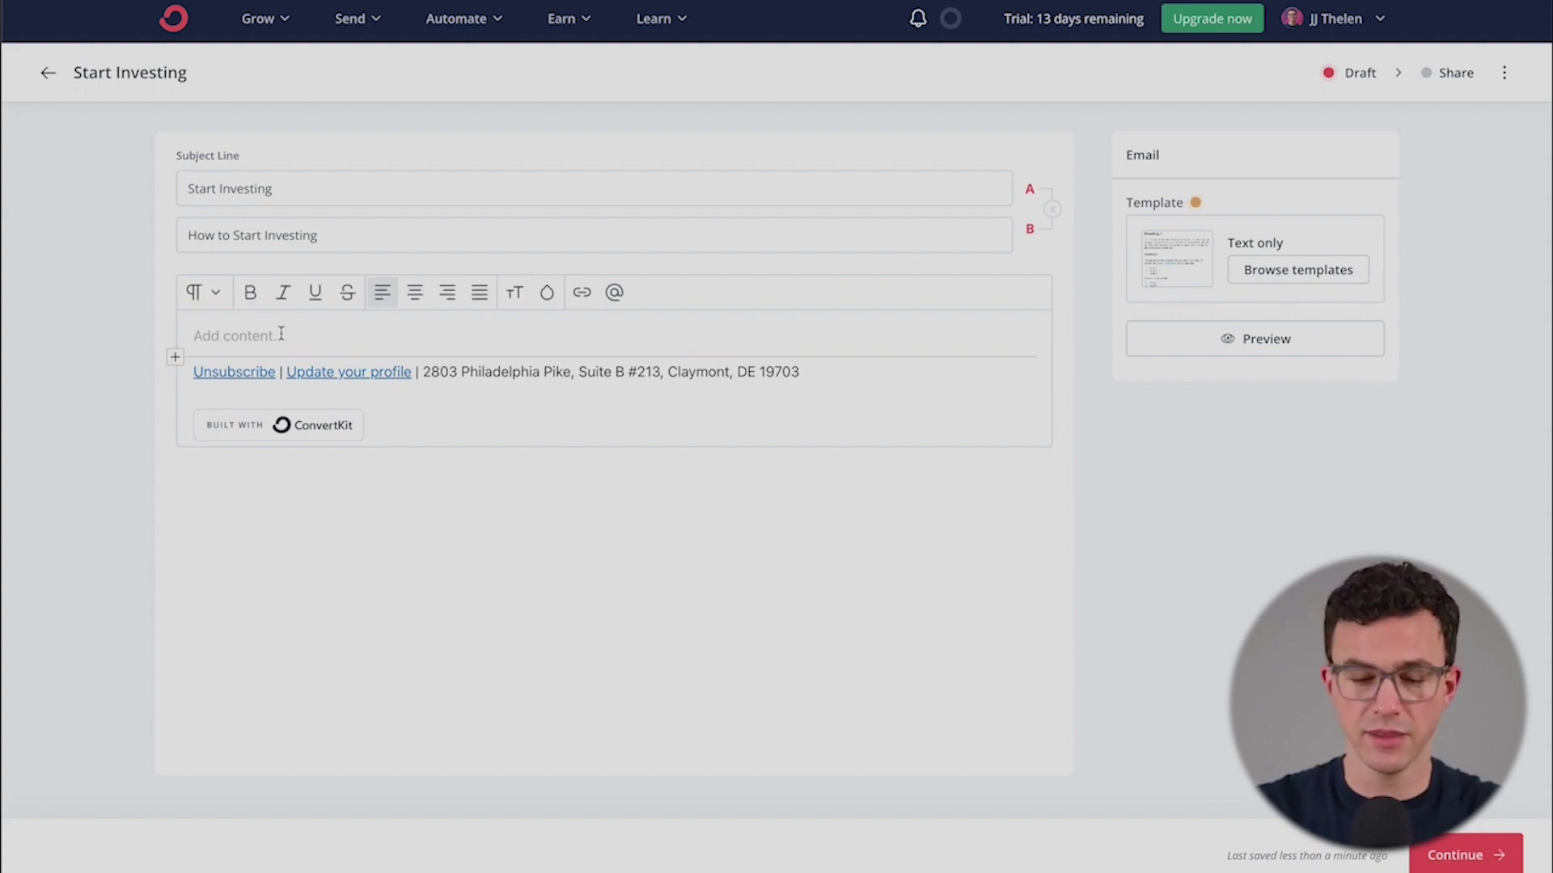
# - Write 'Hi' plus the first-name personalization tag, the new-video sentence, and a 'Best,' sign-off
pyautogui.write('Hi')
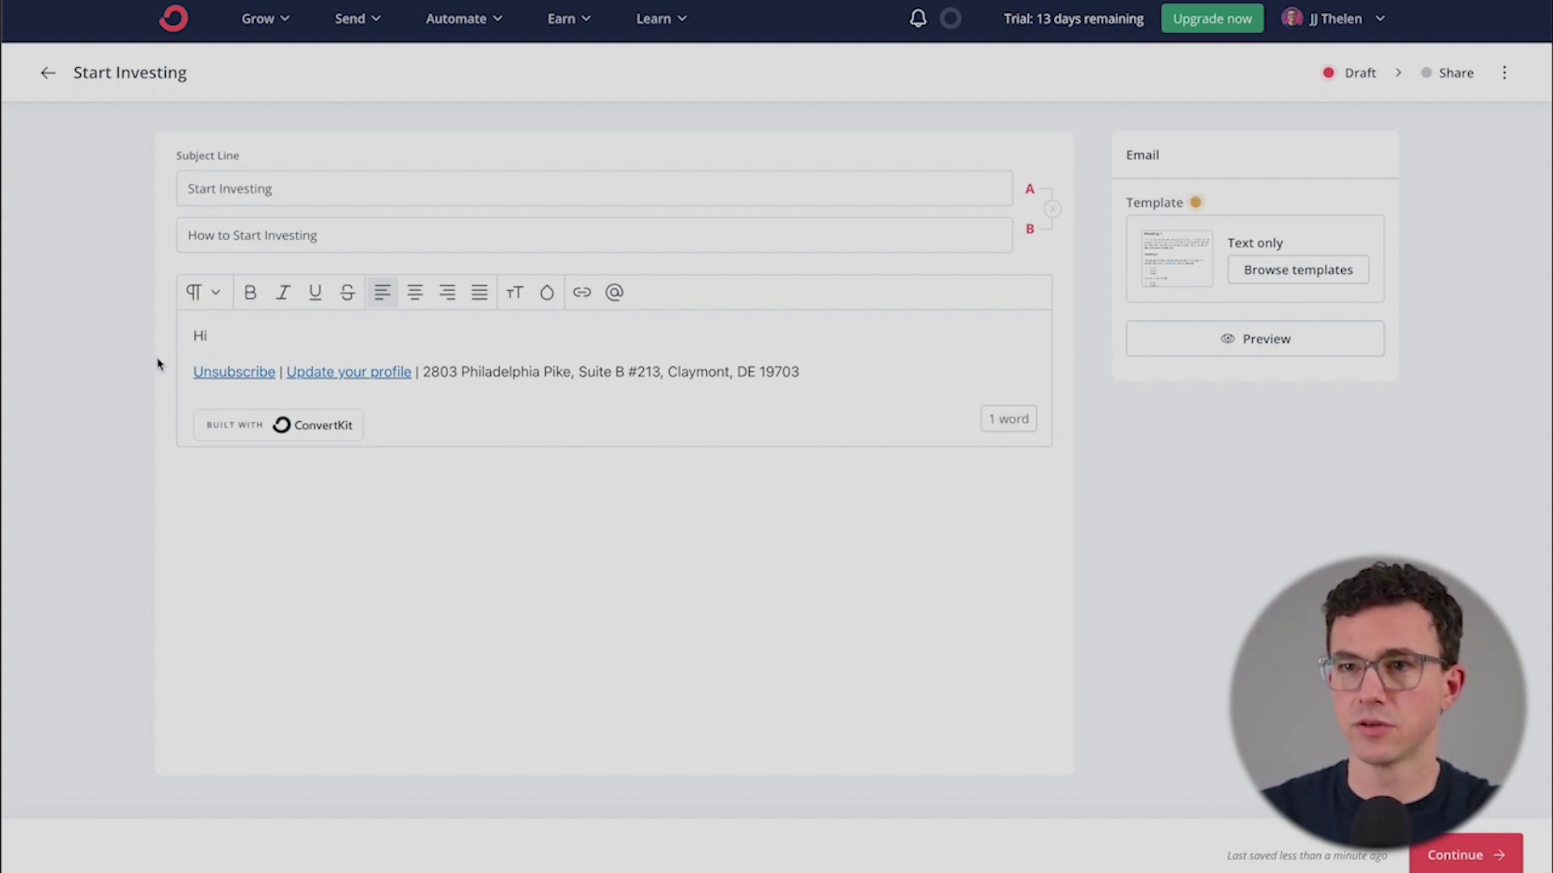
pyautogui.click(173, 357)
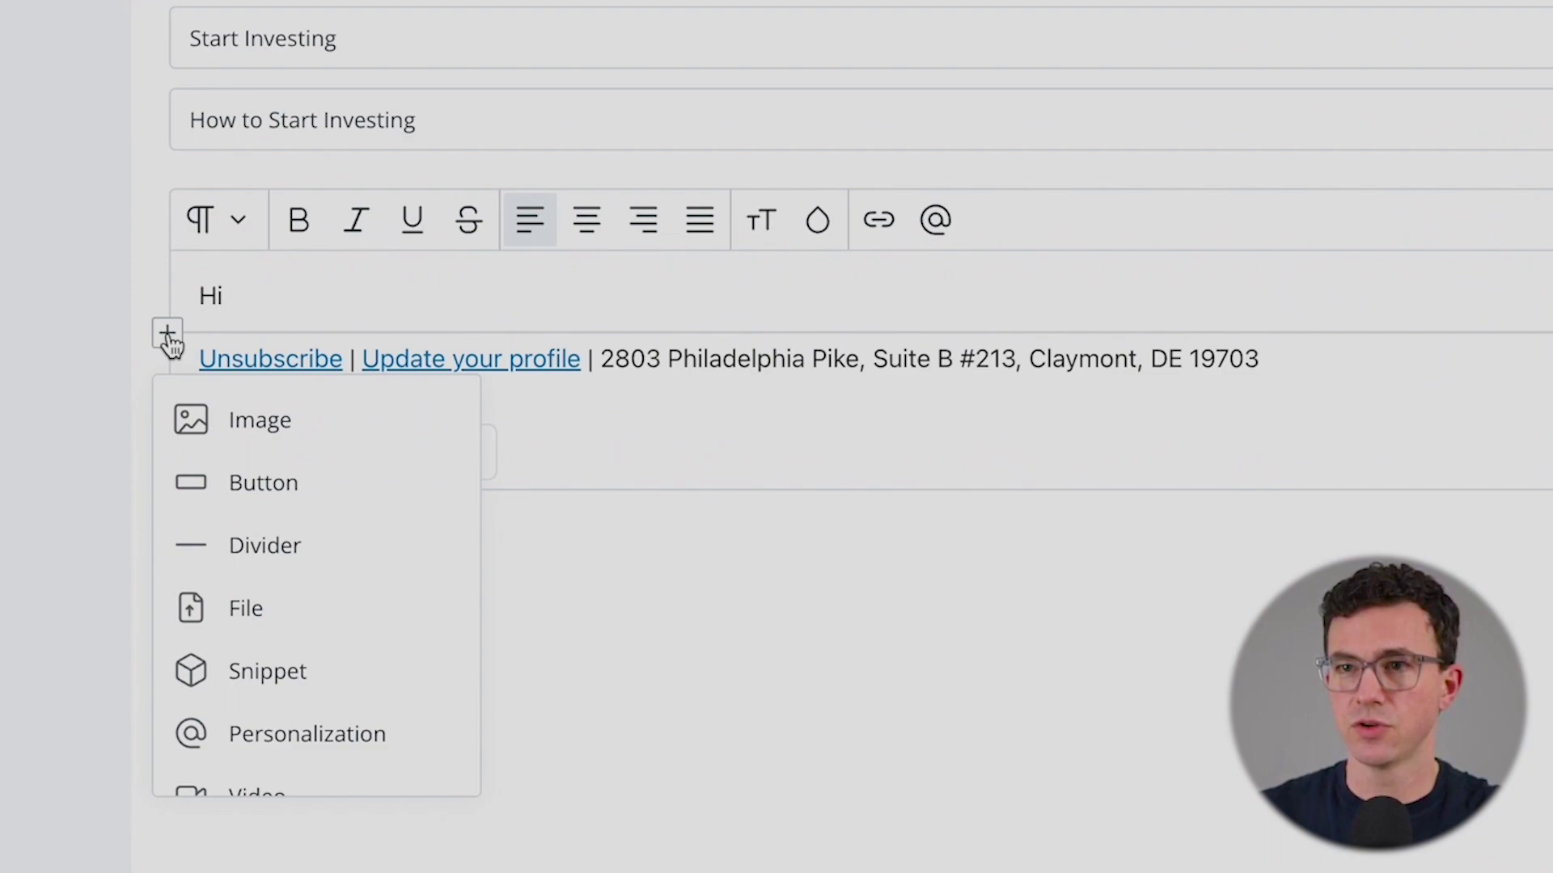
pyautogui.click(283, 764)
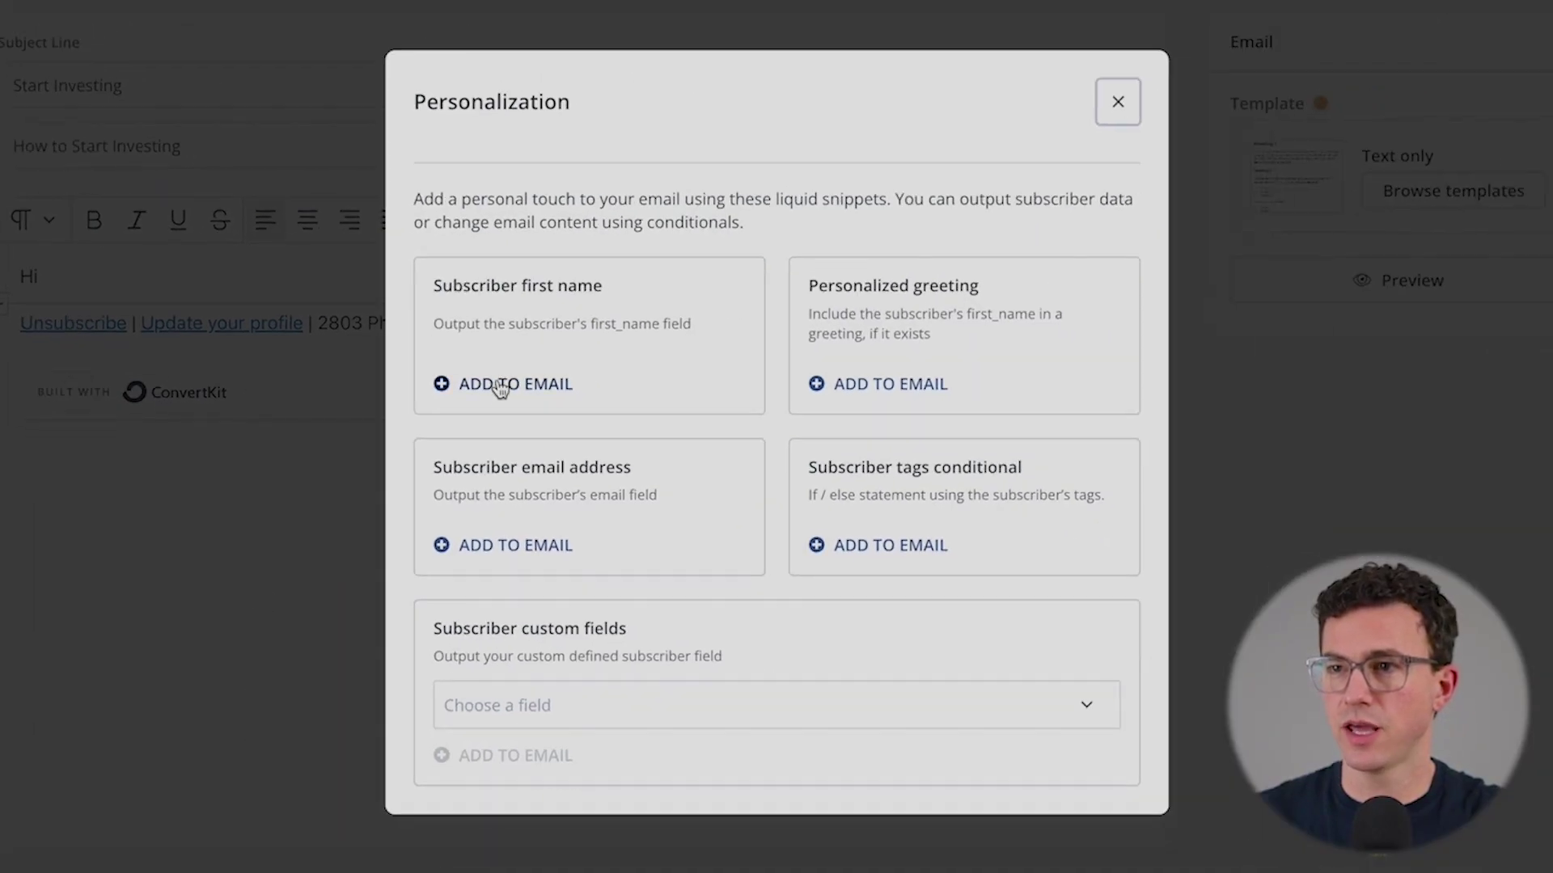
pyautogui.click(499, 385)
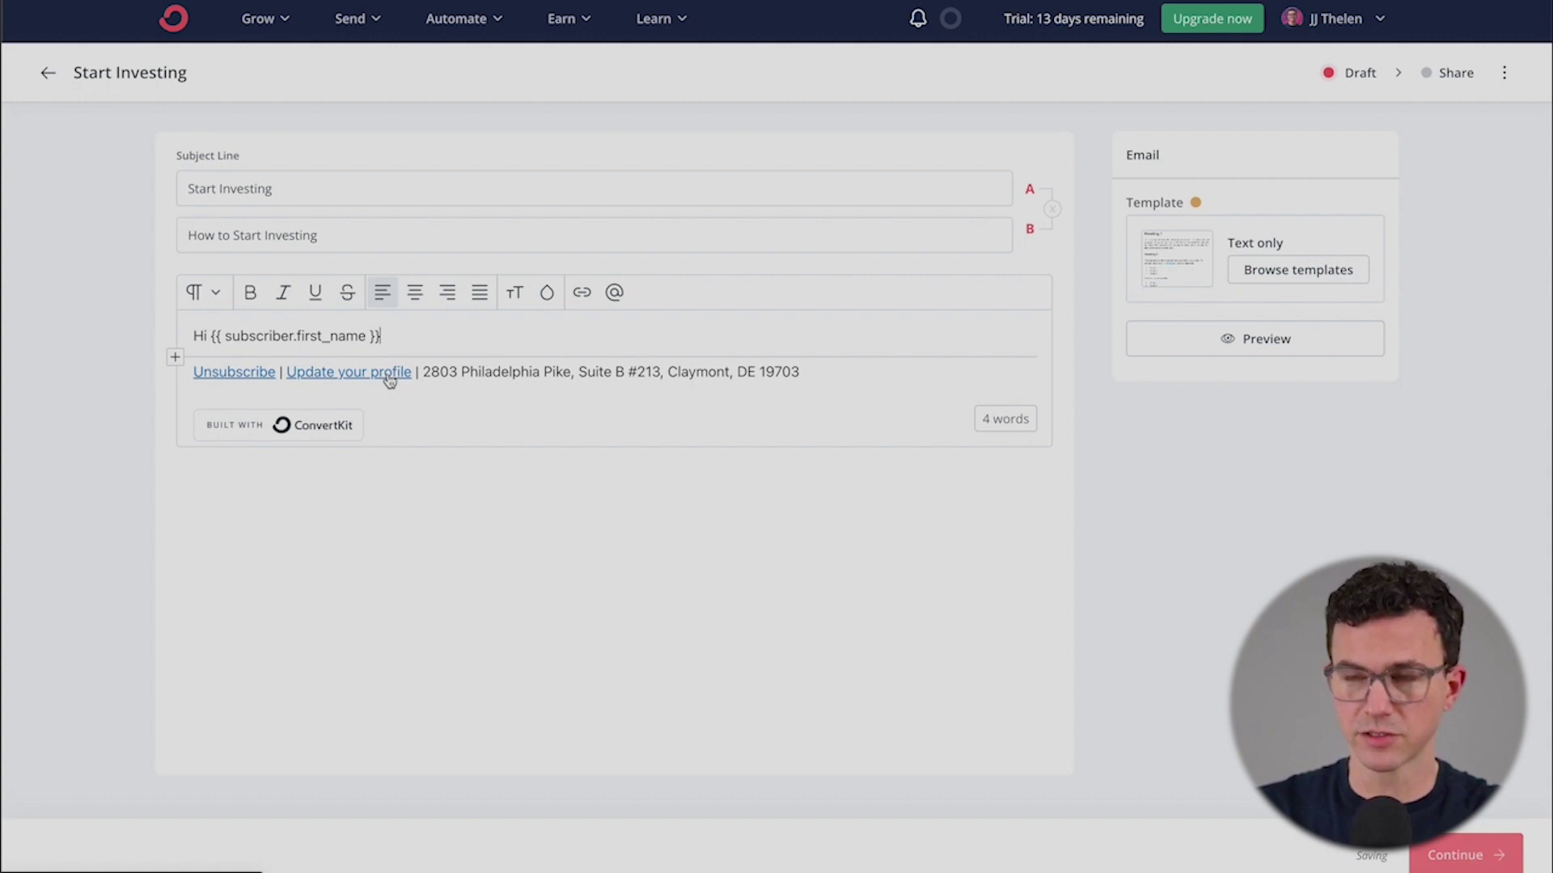
pyautogui.write(',')
pyautogui.press('Return')
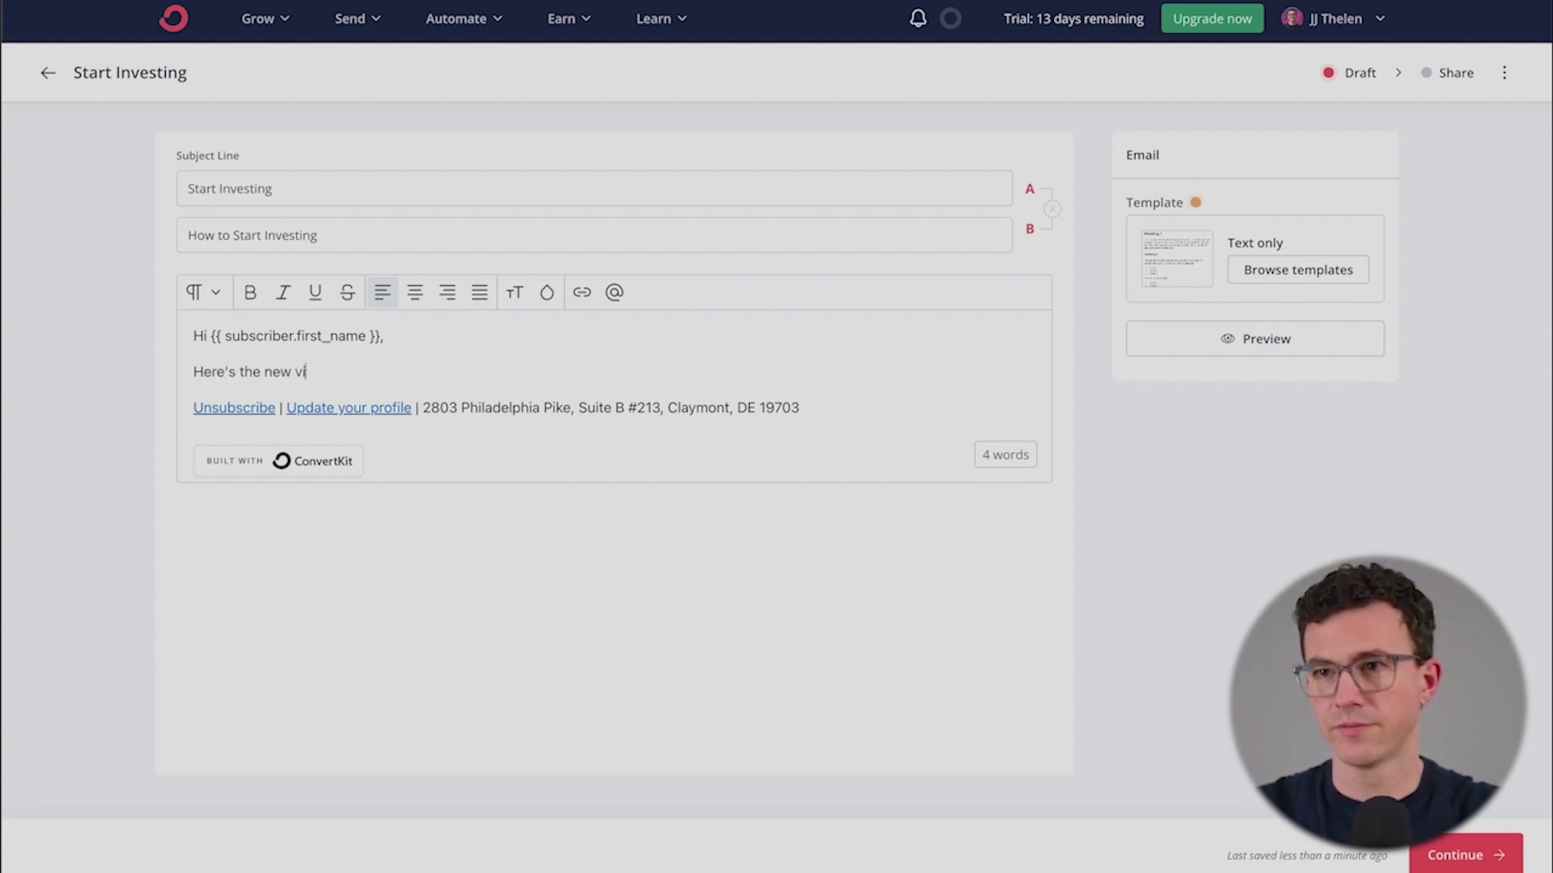
pyautogui.write('.')
pyautogui.press('Return')
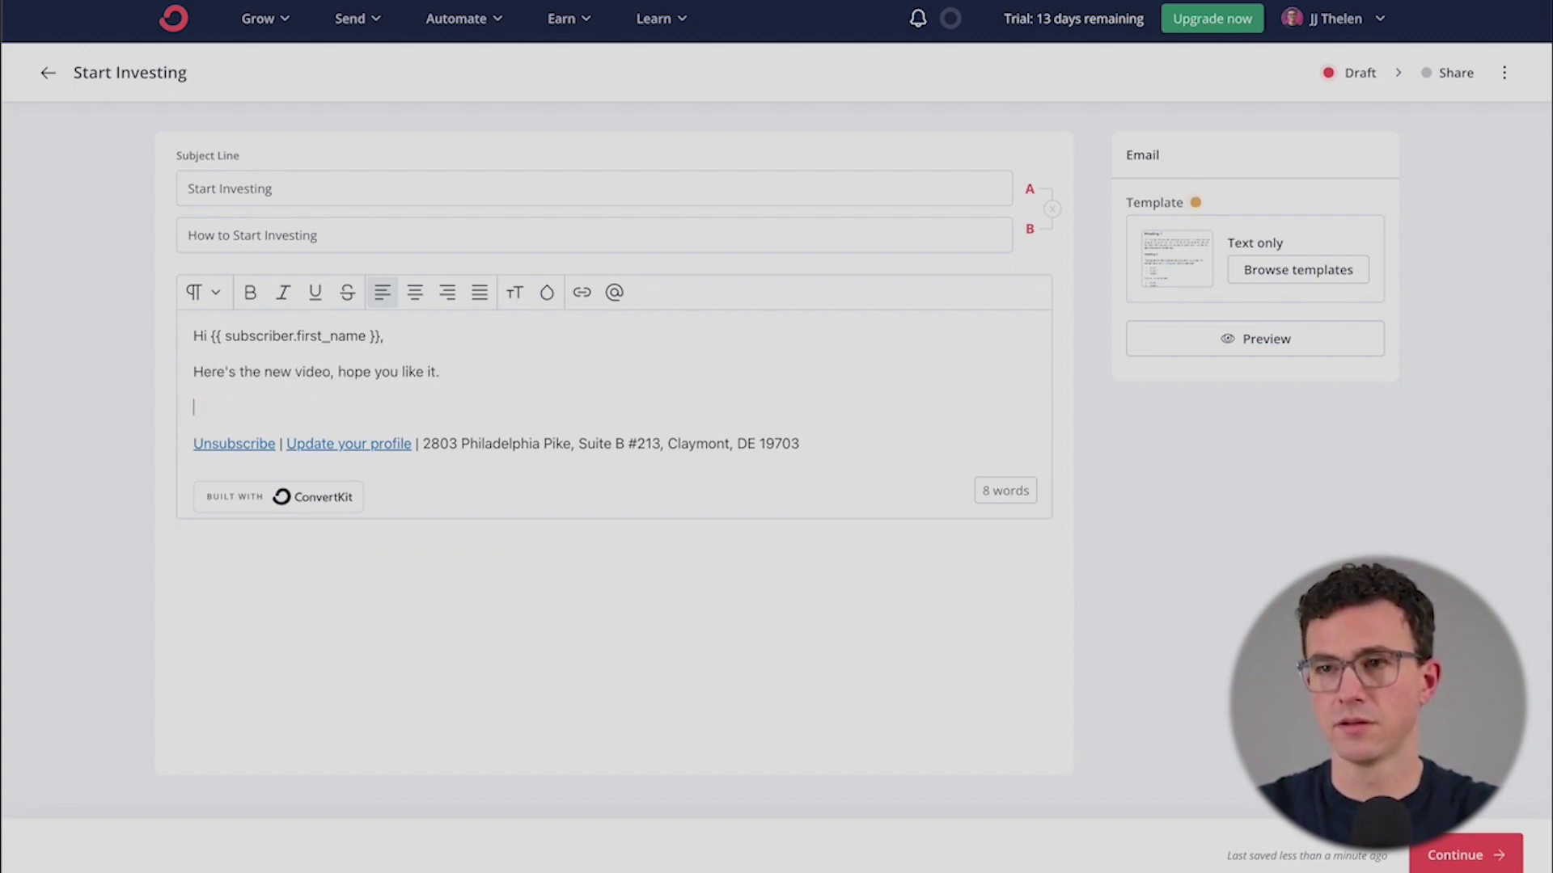
pyautogui.write('Best,')
pyautogui.press('Return')
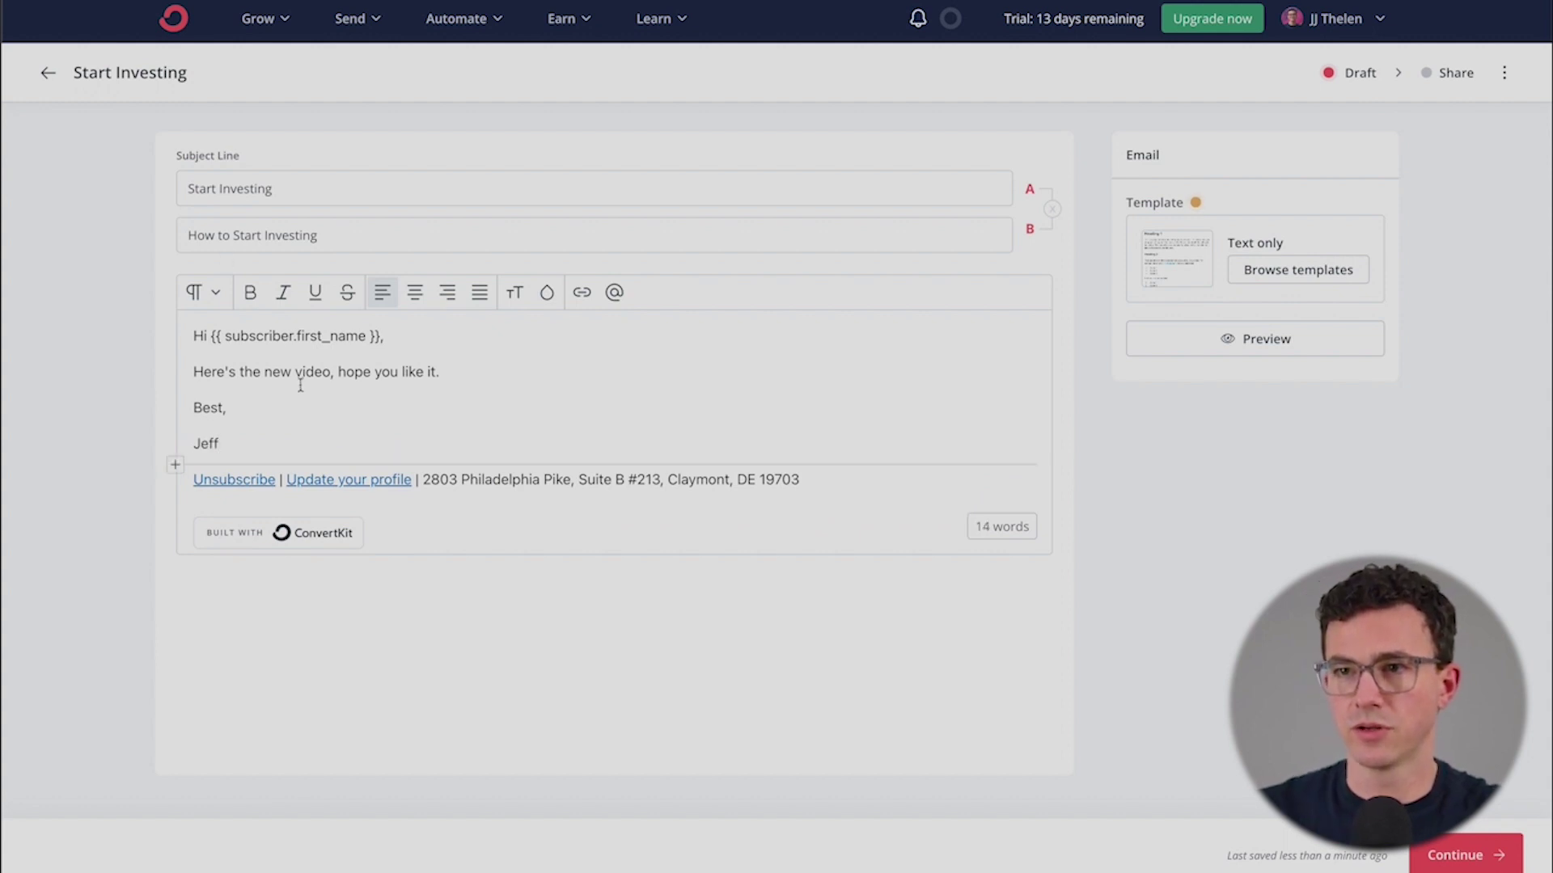
# - Link 'video' to the YouTube URL, tag clickers Automate Finances, and add a blank line after it
pyautogui.moveTo(330, 372); pyautogui.dragTo(293, 372)
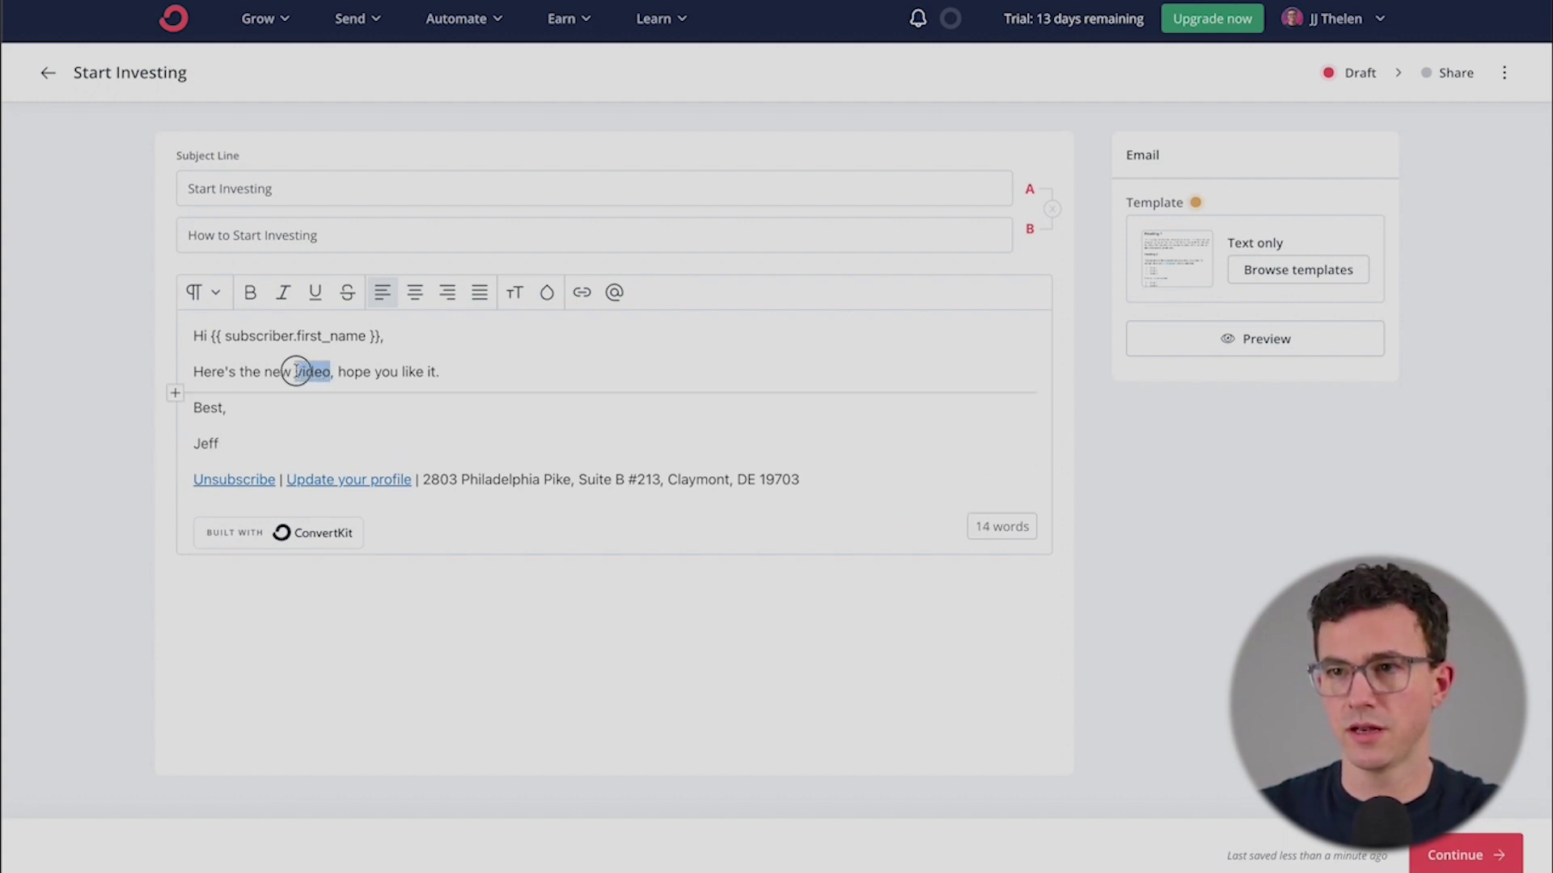
pyautogui.click(580, 295)
pyautogui.write('https://youtu.be/zDM6c_eXS4Y')
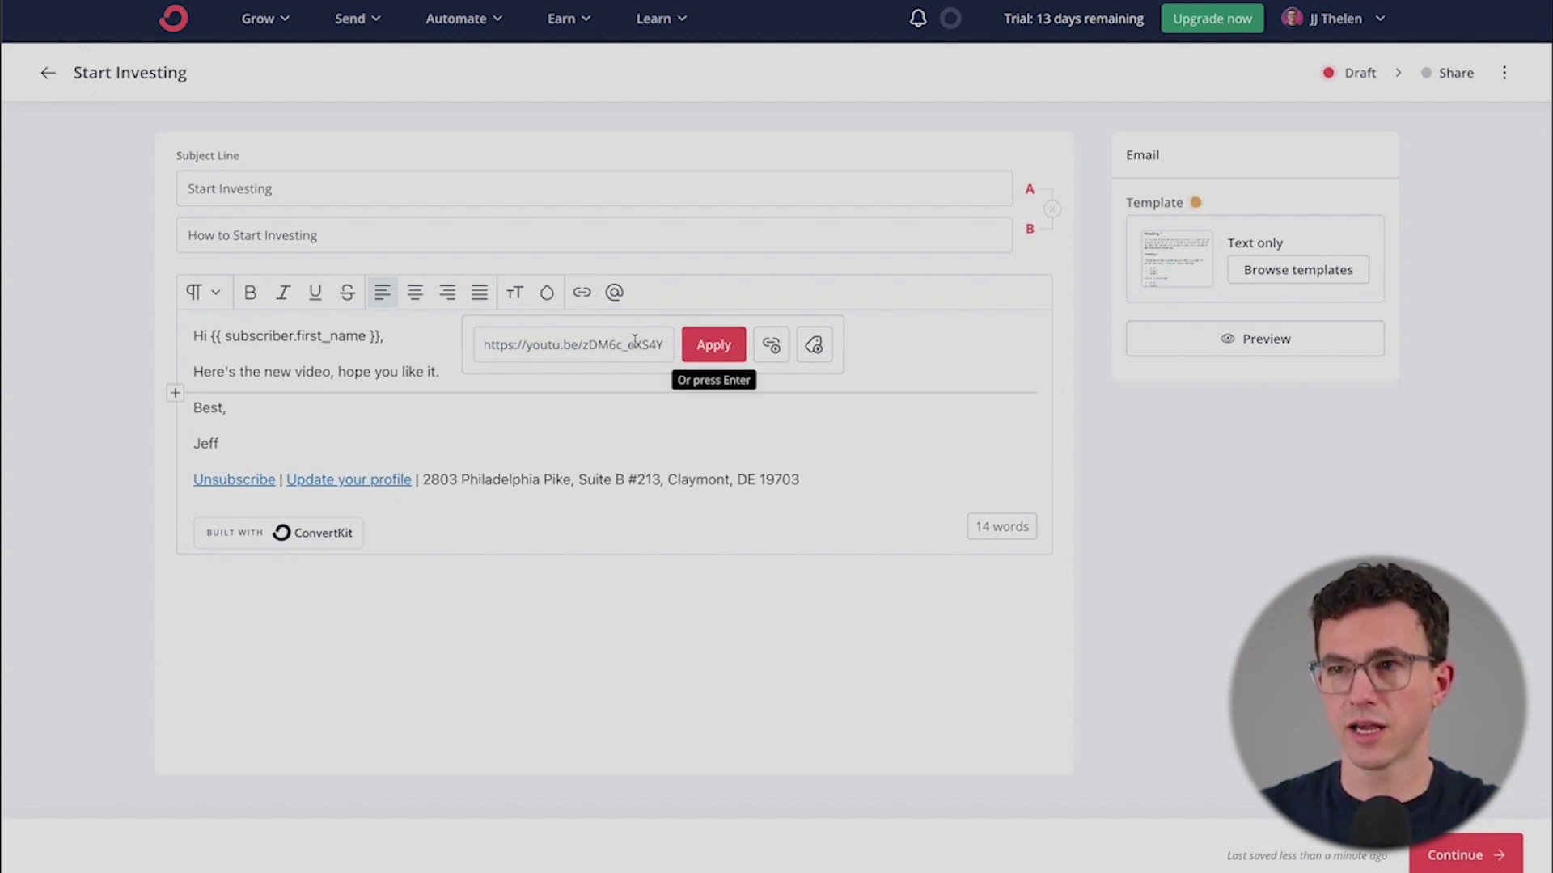
pyautogui.click(815, 346)
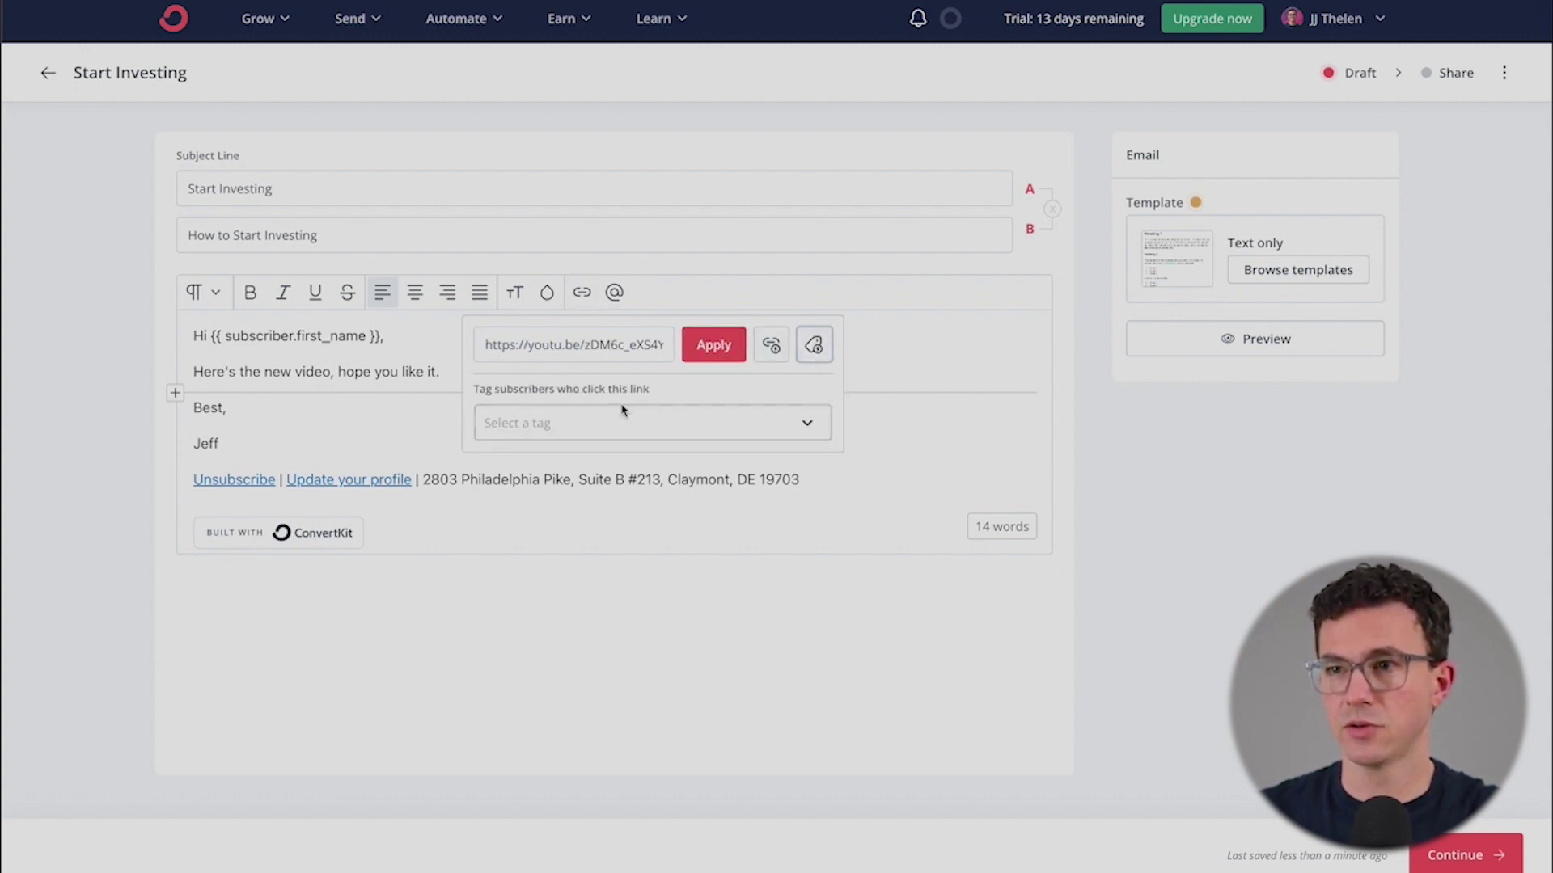
pyautogui.click(602, 423)
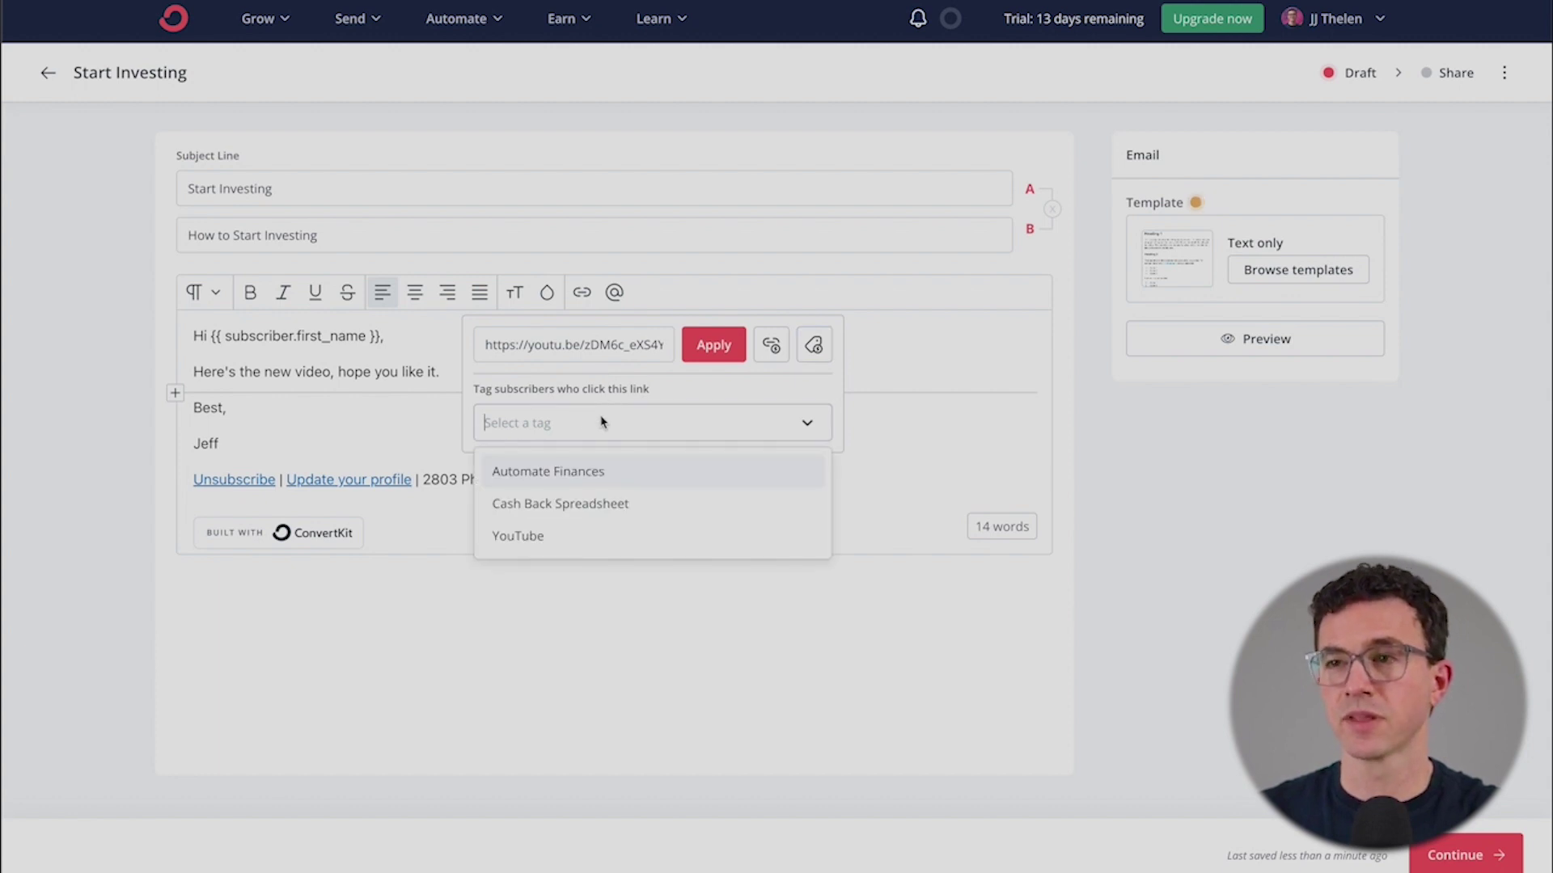
pyautogui.click(555, 471)
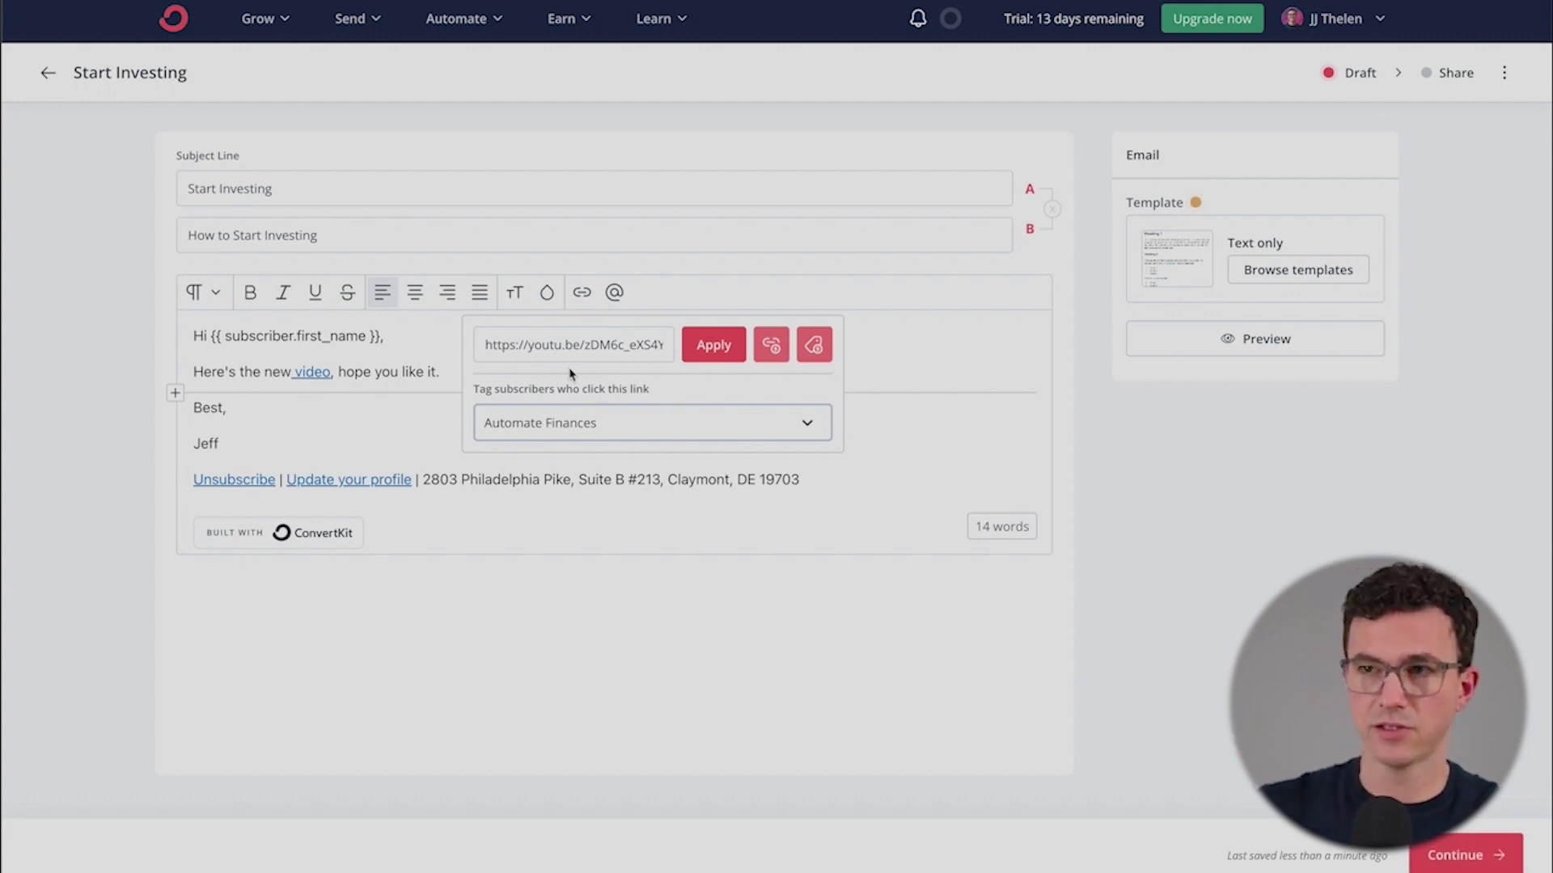
pyautogui.click(315, 476)
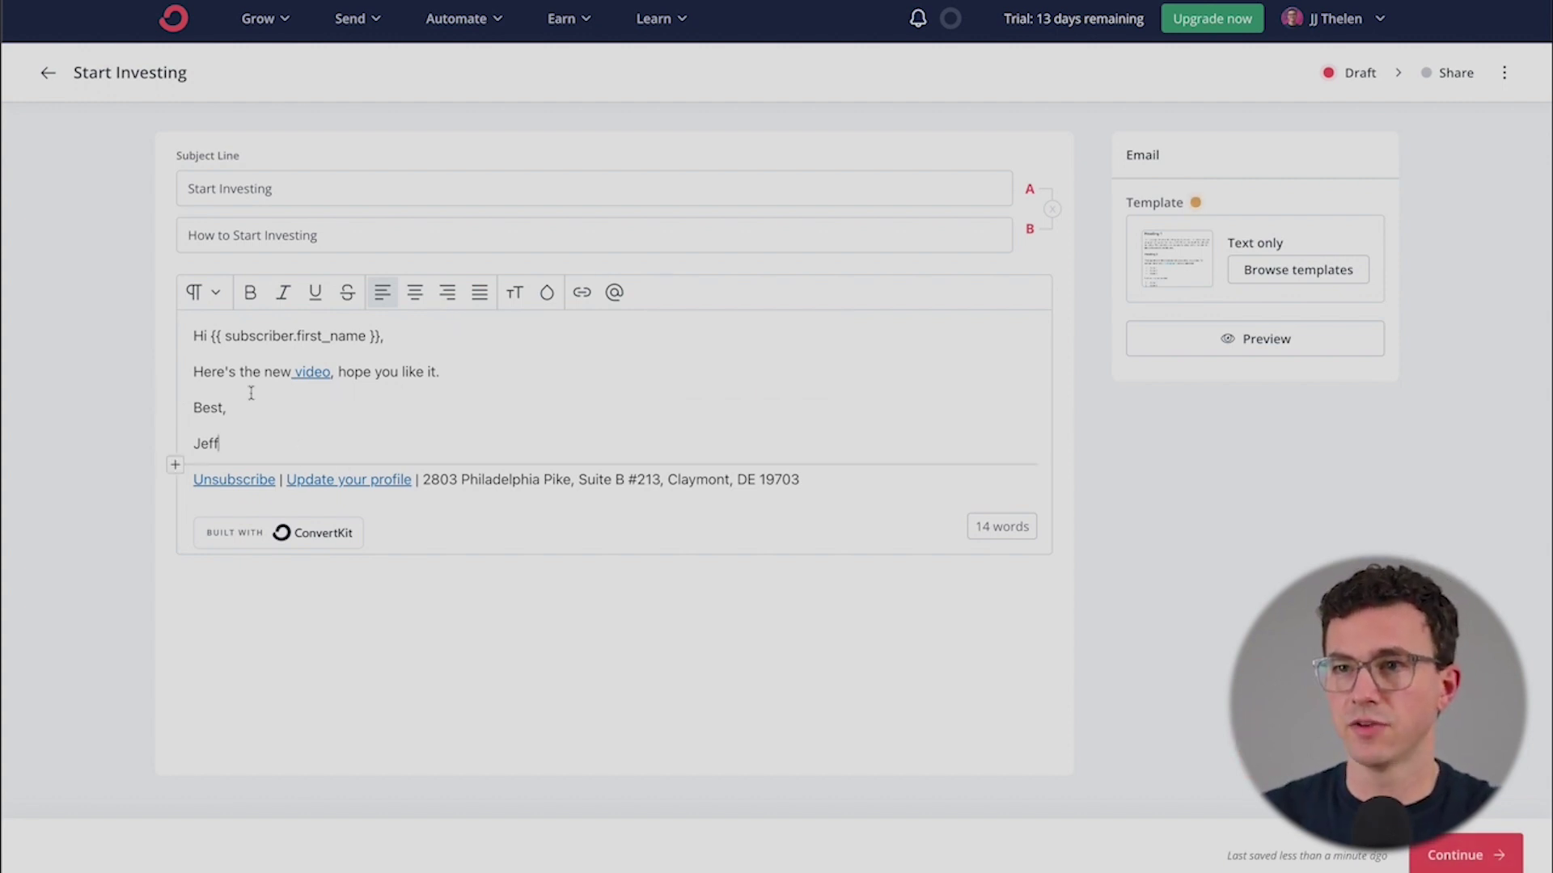
pyautogui.click(507, 374)
pyautogui.press('Return')
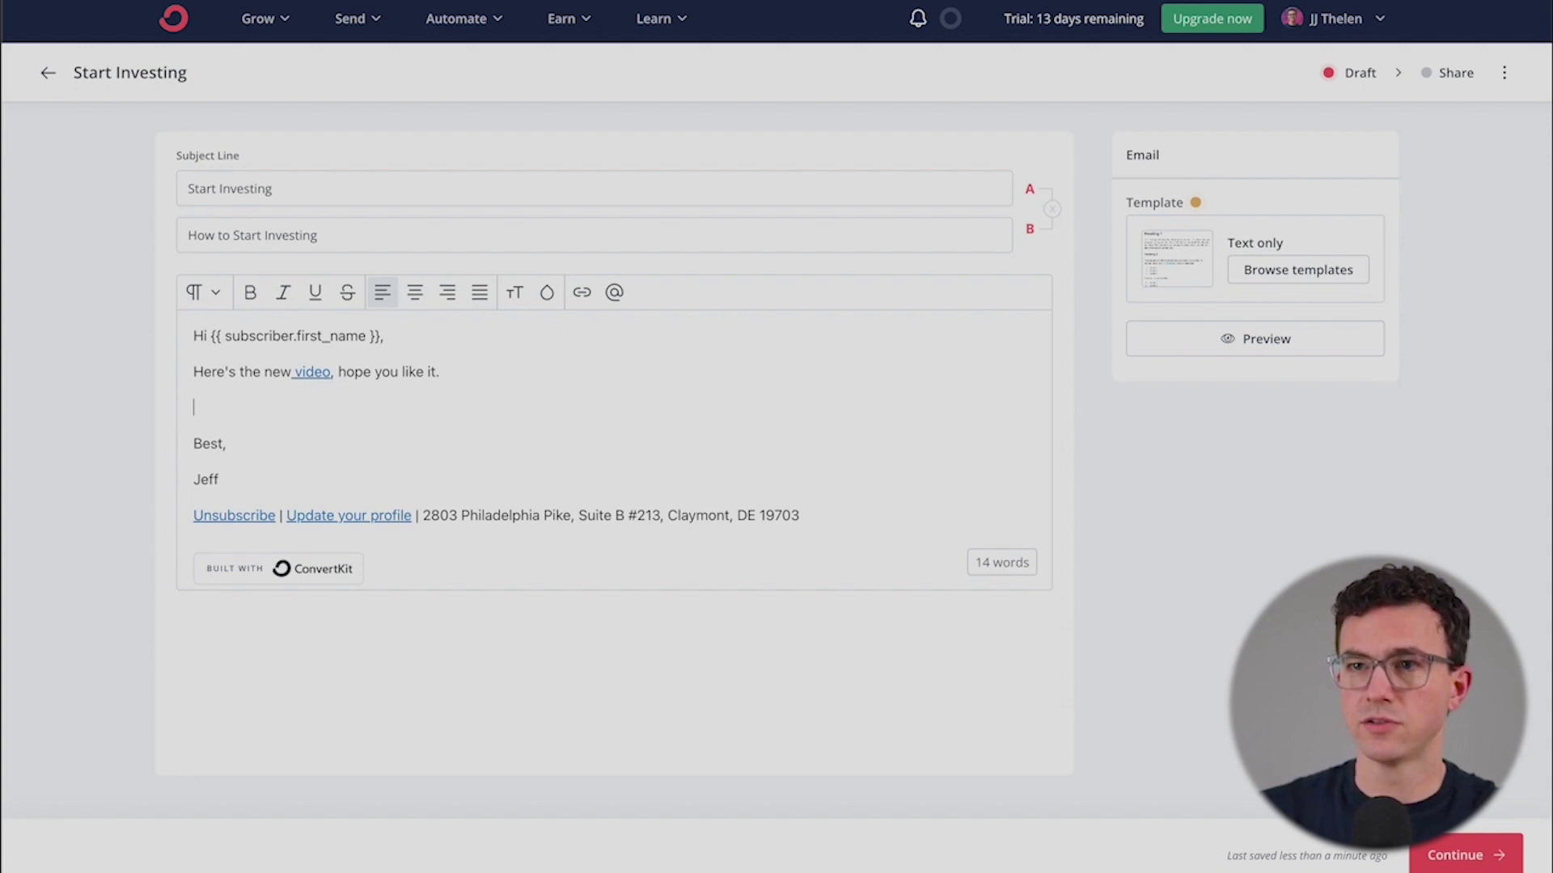
# - Insert an image block and upload the dividend investing thumbnail PNG from Finder
pyautogui.click(175, 428)
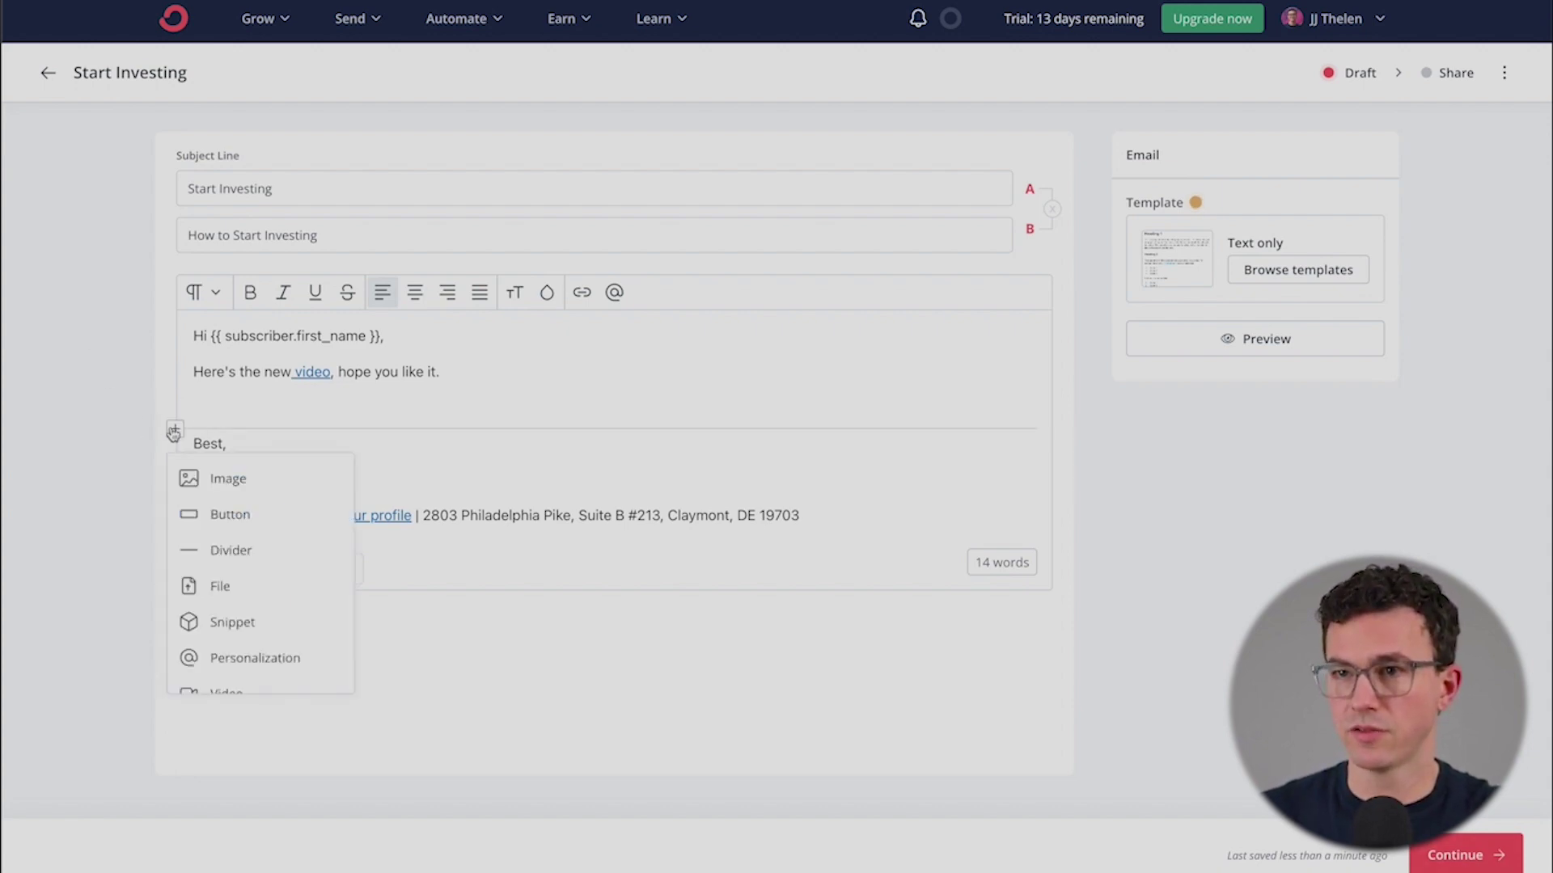
pyautogui.click(219, 479)
pyautogui.press('super+Tab')
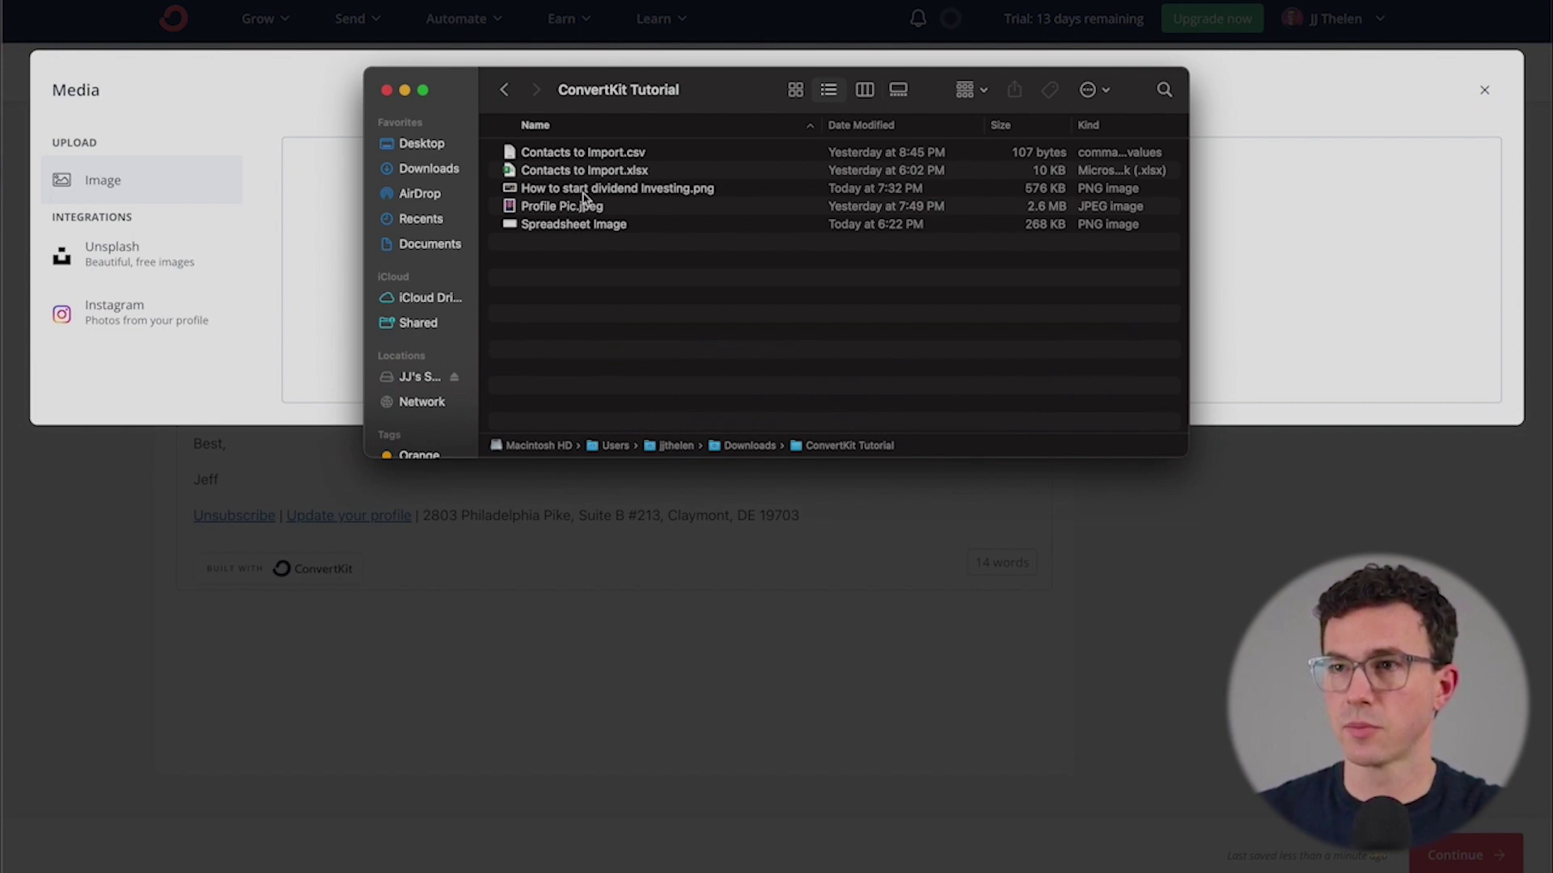
pyautogui.click(584, 197)
pyautogui.moveTo(622, 107); pyautogui.dragTo(946, 110)
pyautogui.moveTo(910, 195); pyautogui.dragTo(489, 215)
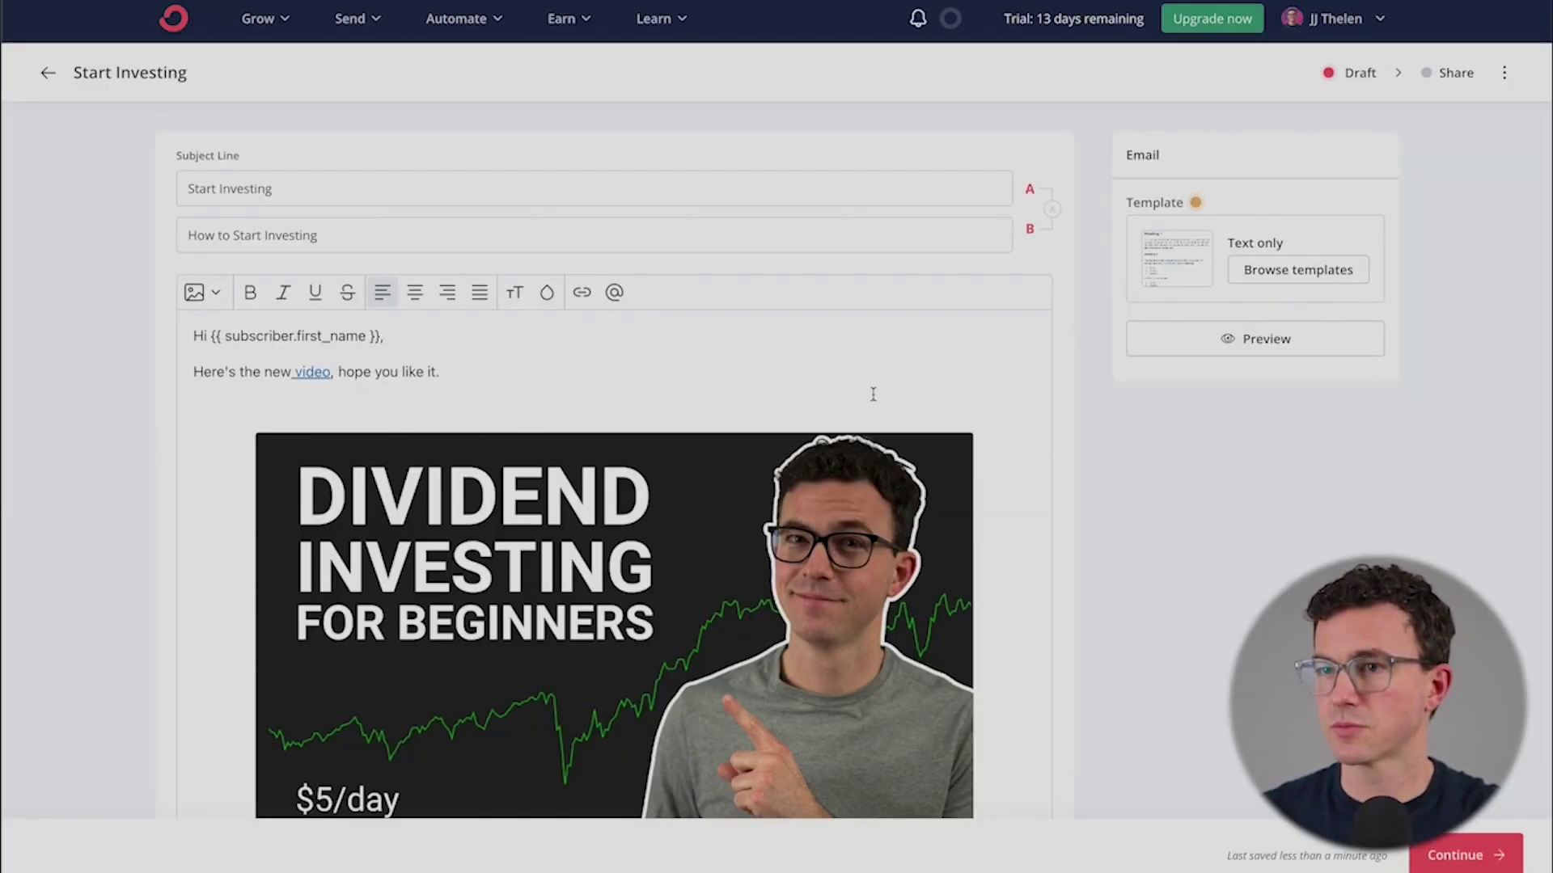
pyautogui.click(657, 524)
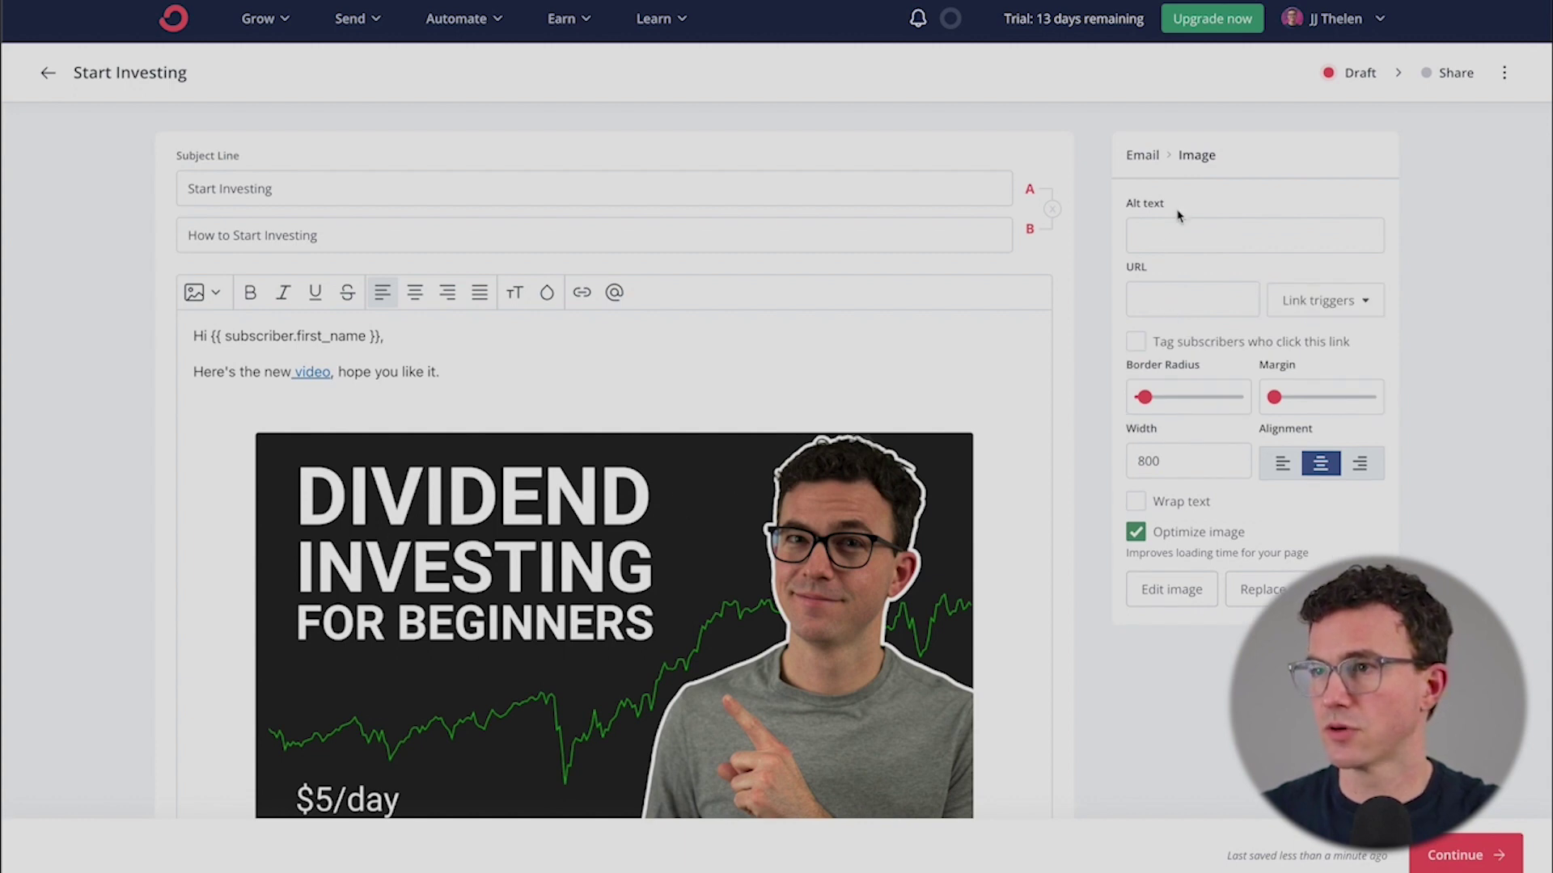
# - Make the thumbnail 400 wide and left-aligned, remove the blank line above it, and link it to YouTube
pyautogui.doubleClick(1149, 461)
pyautogui.write('400')
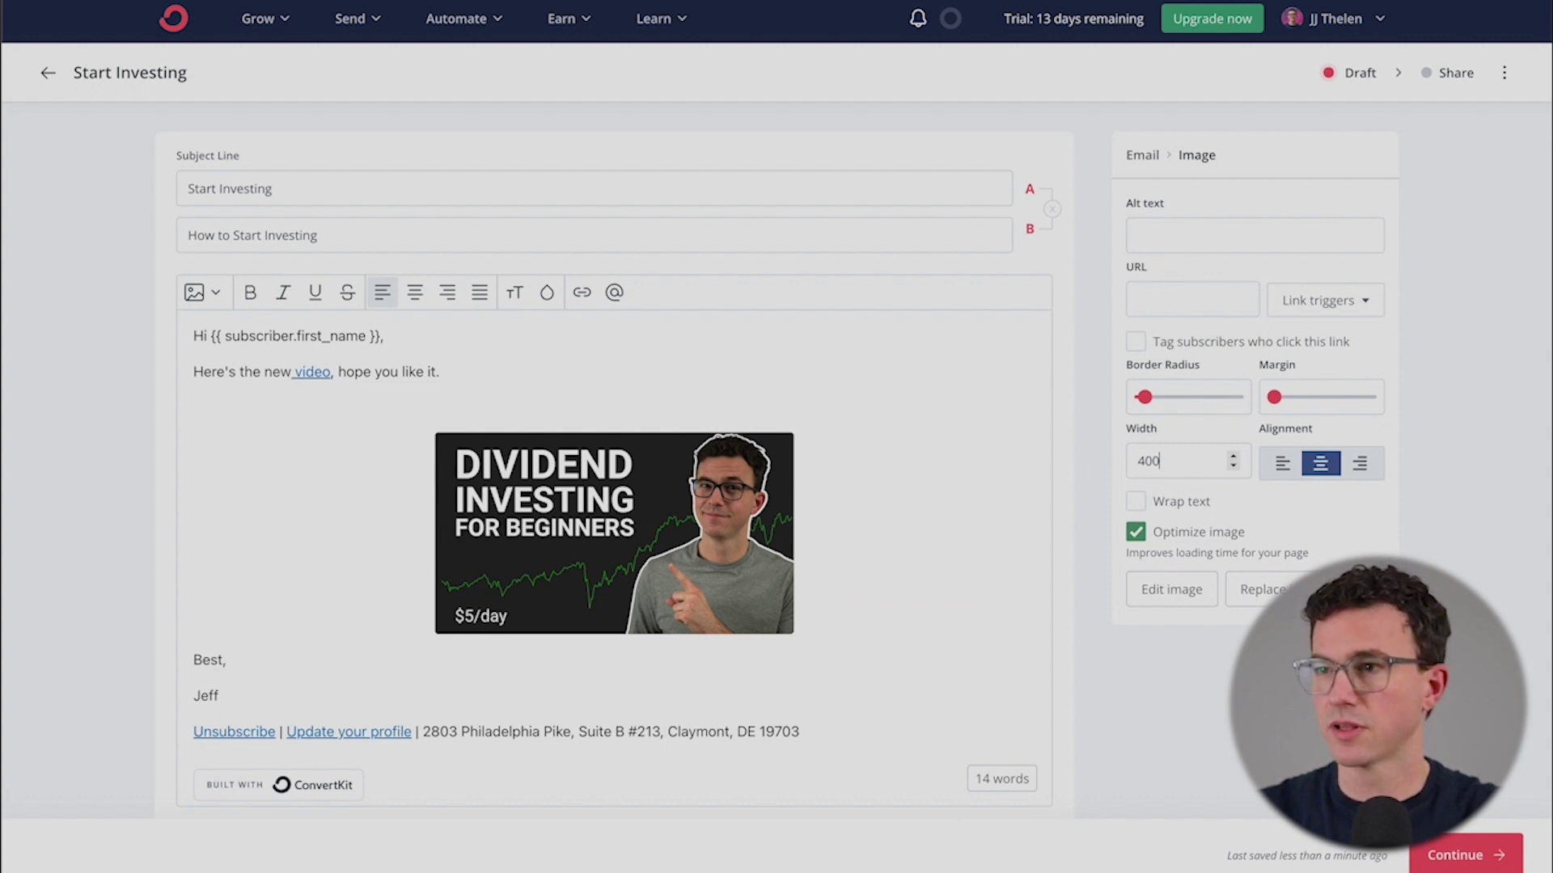
pyautogui.click(1284, 468)
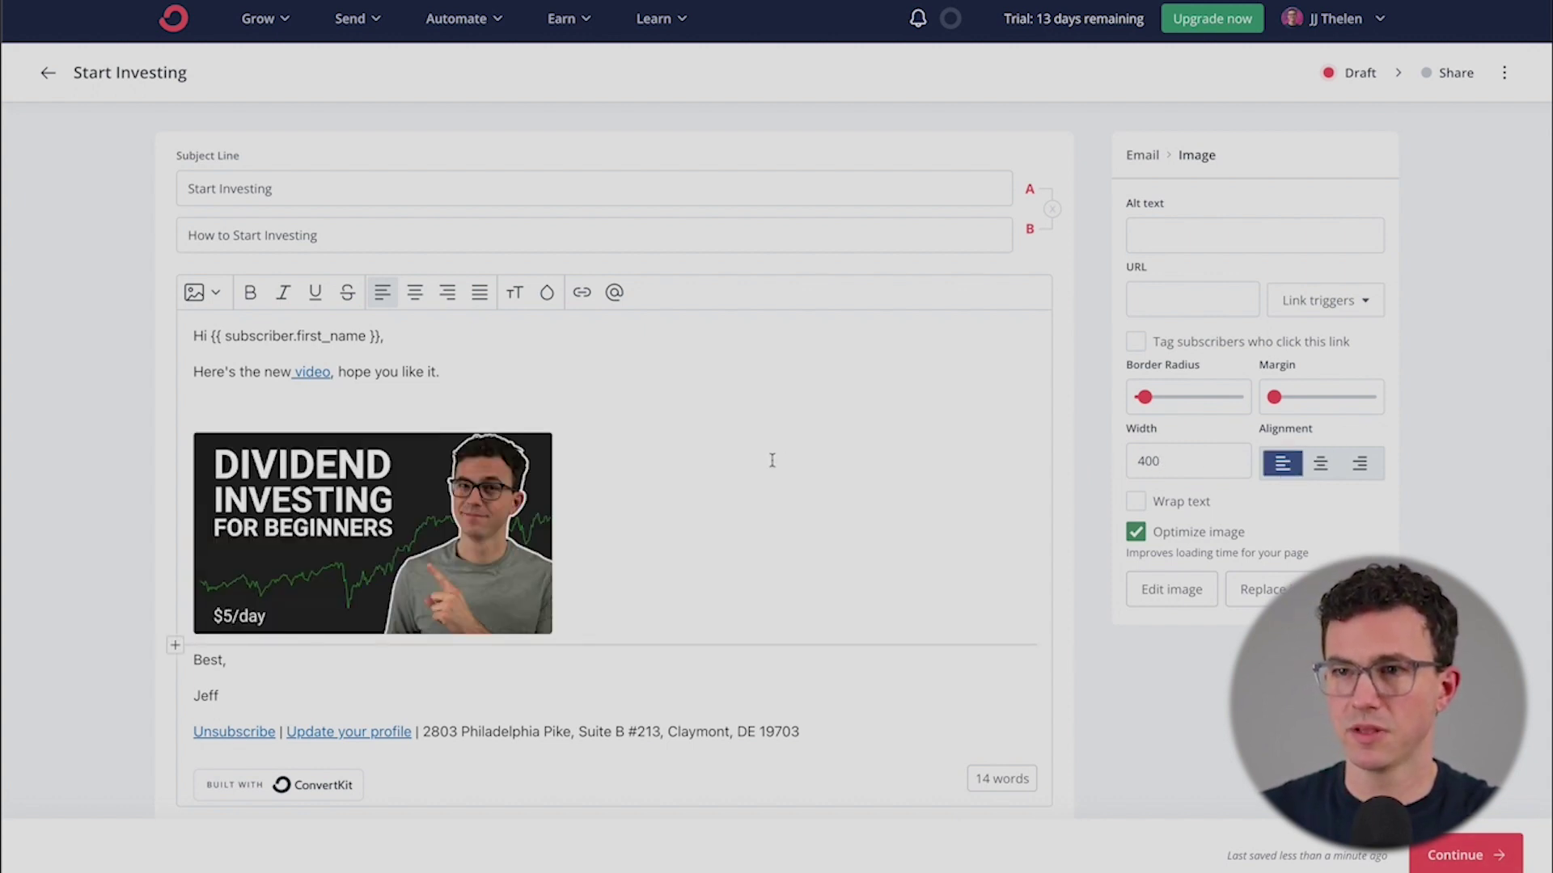
pyautogui.click(398, 405)
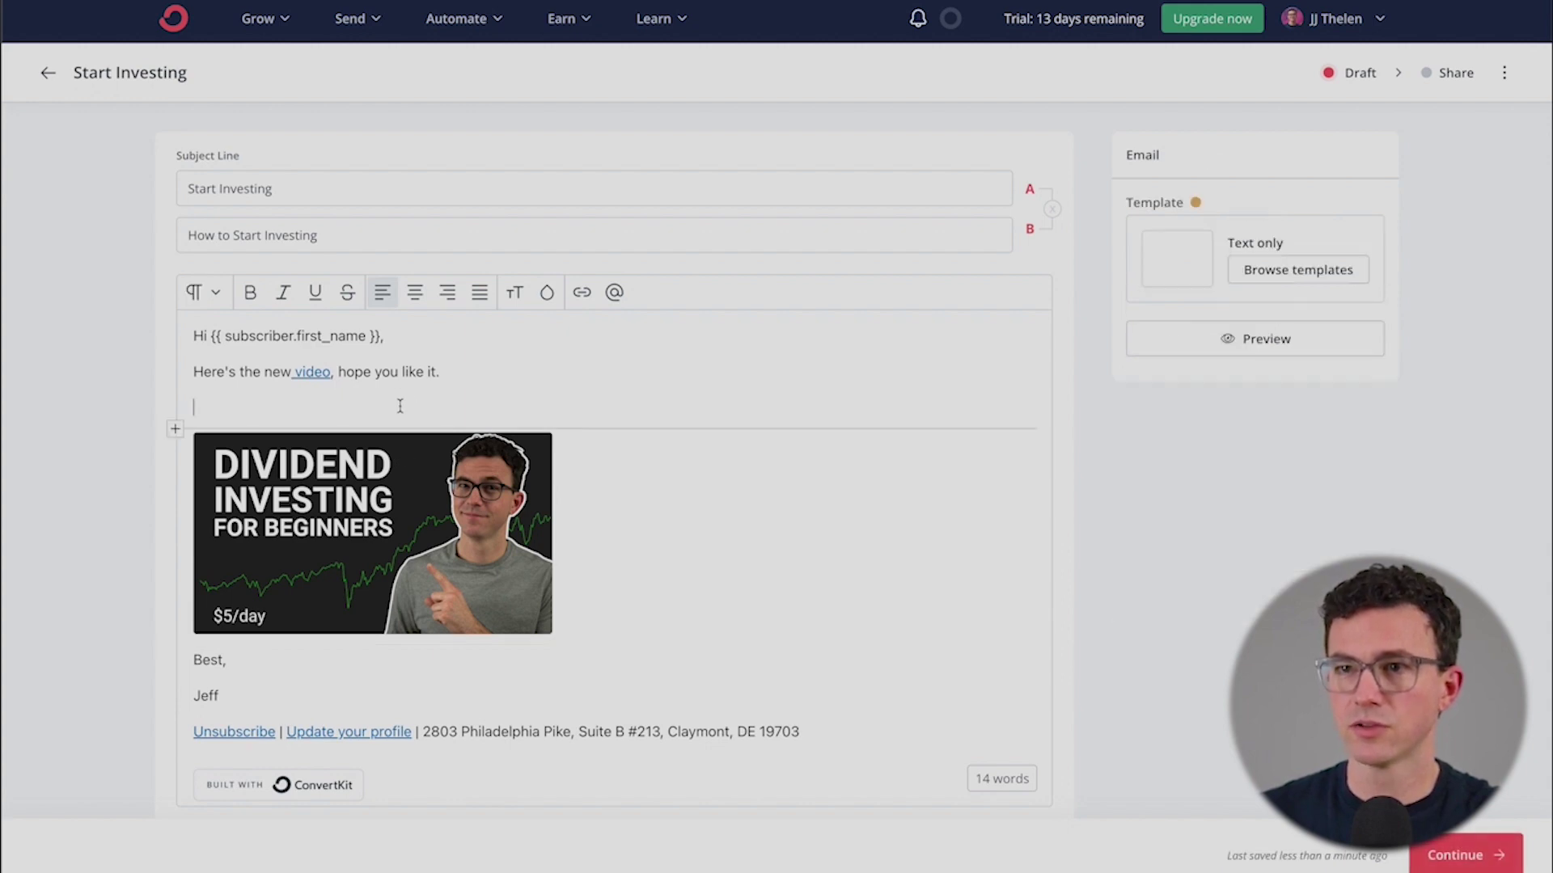
pyautogui.press('BackSpace')
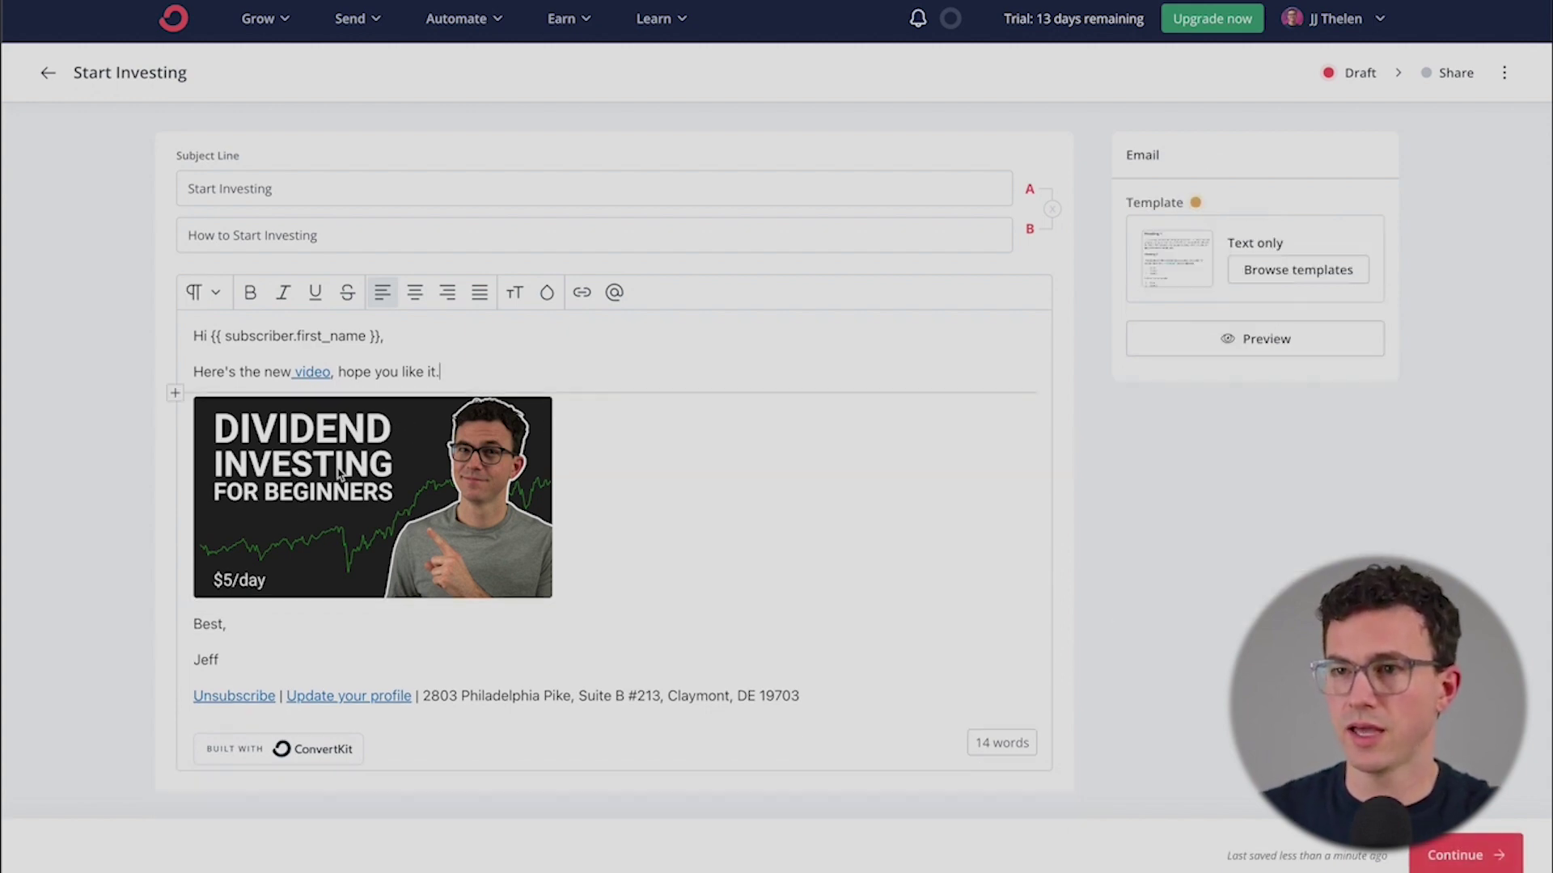
pyautogui.click(340, 473)
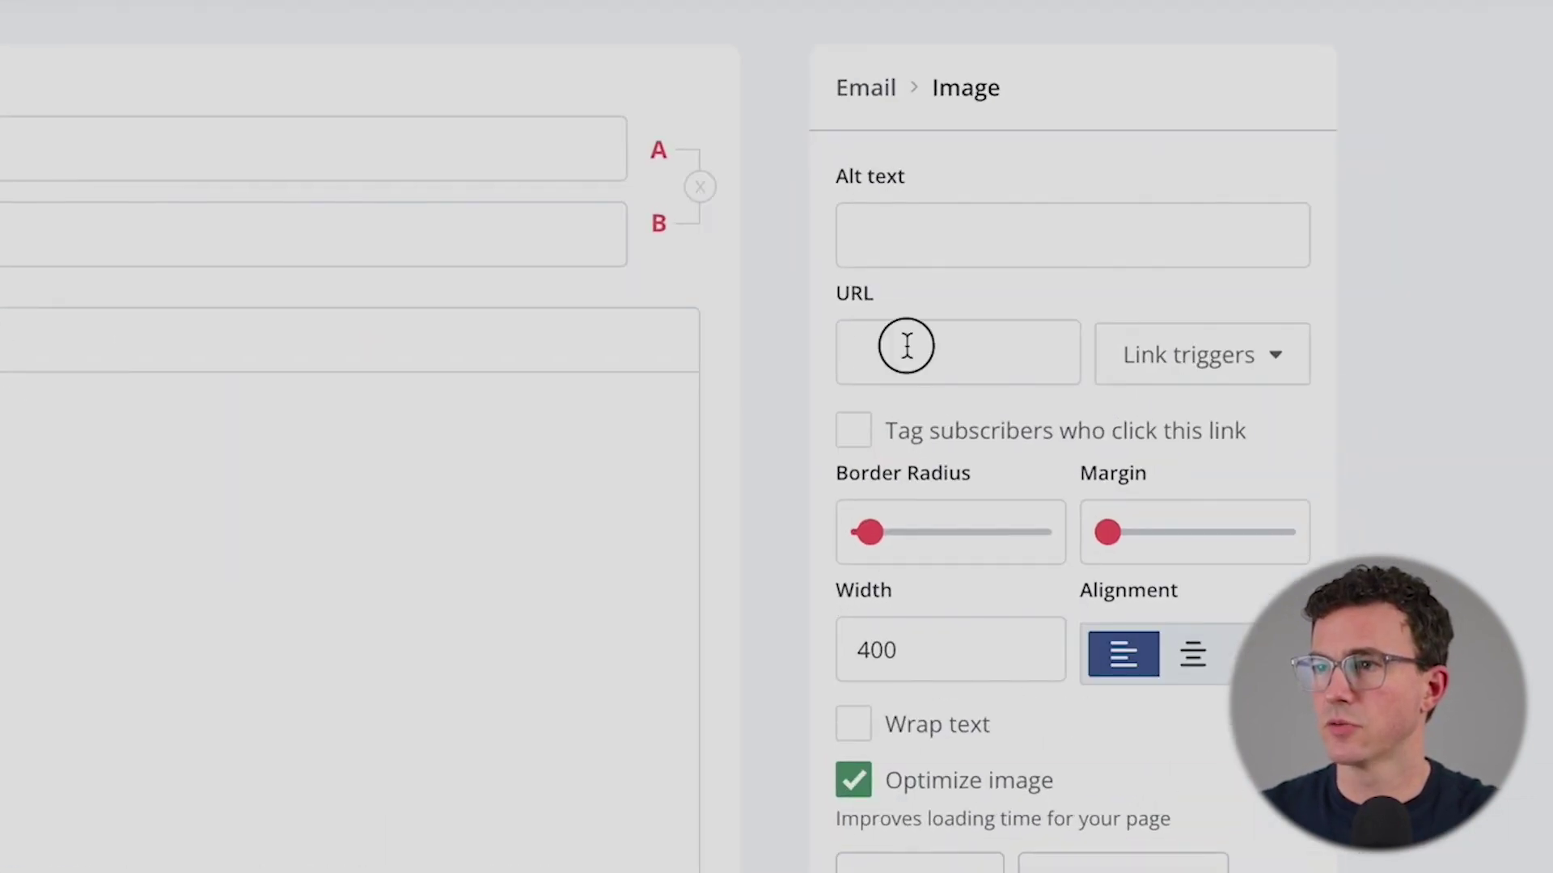
pyautogui.click(906, 345)
pyautogui.write('https://youtu.be/zDM6c_eXS4Y')
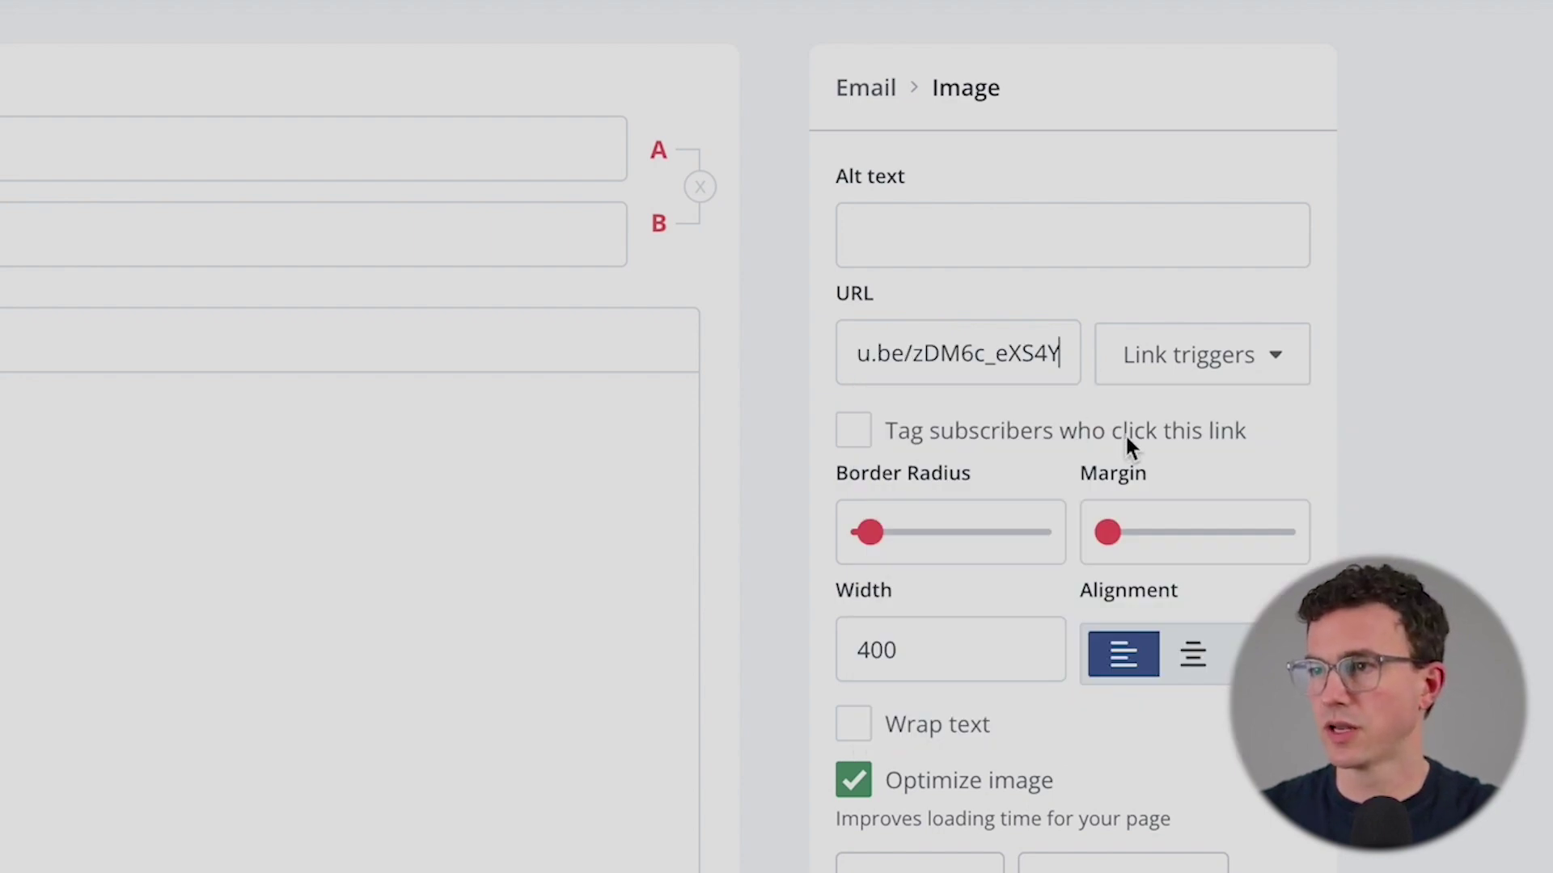
pyautogui.click(487, 610)
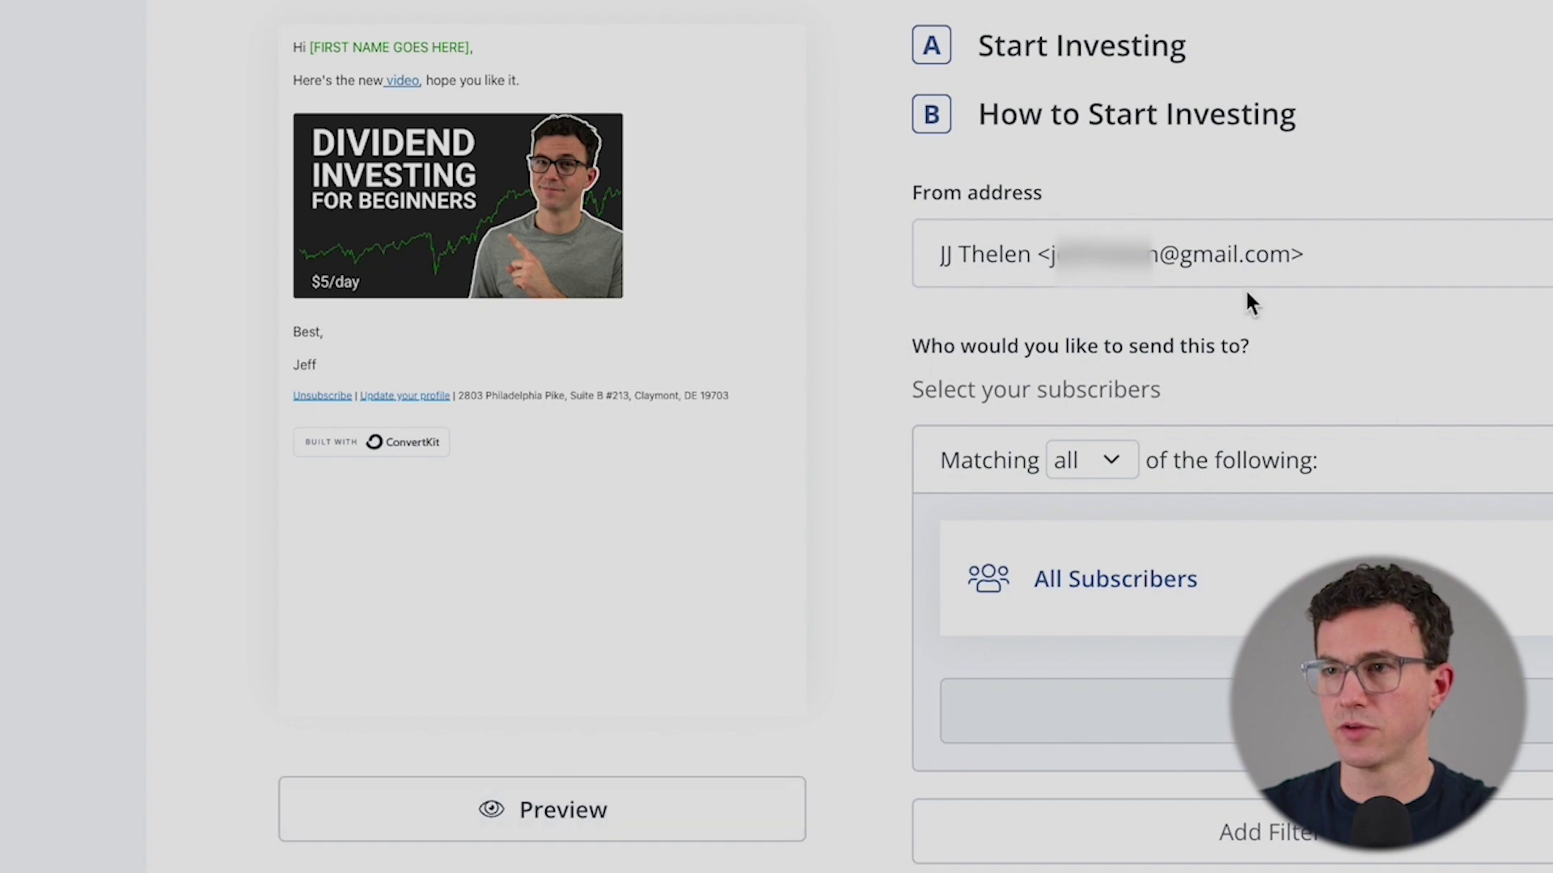
# - Choose the TheFigCo From address and leave the schedule on Send now for All Subscribers
pyautogui.click(1227, 260)
pyautogui.click(1197, 408)
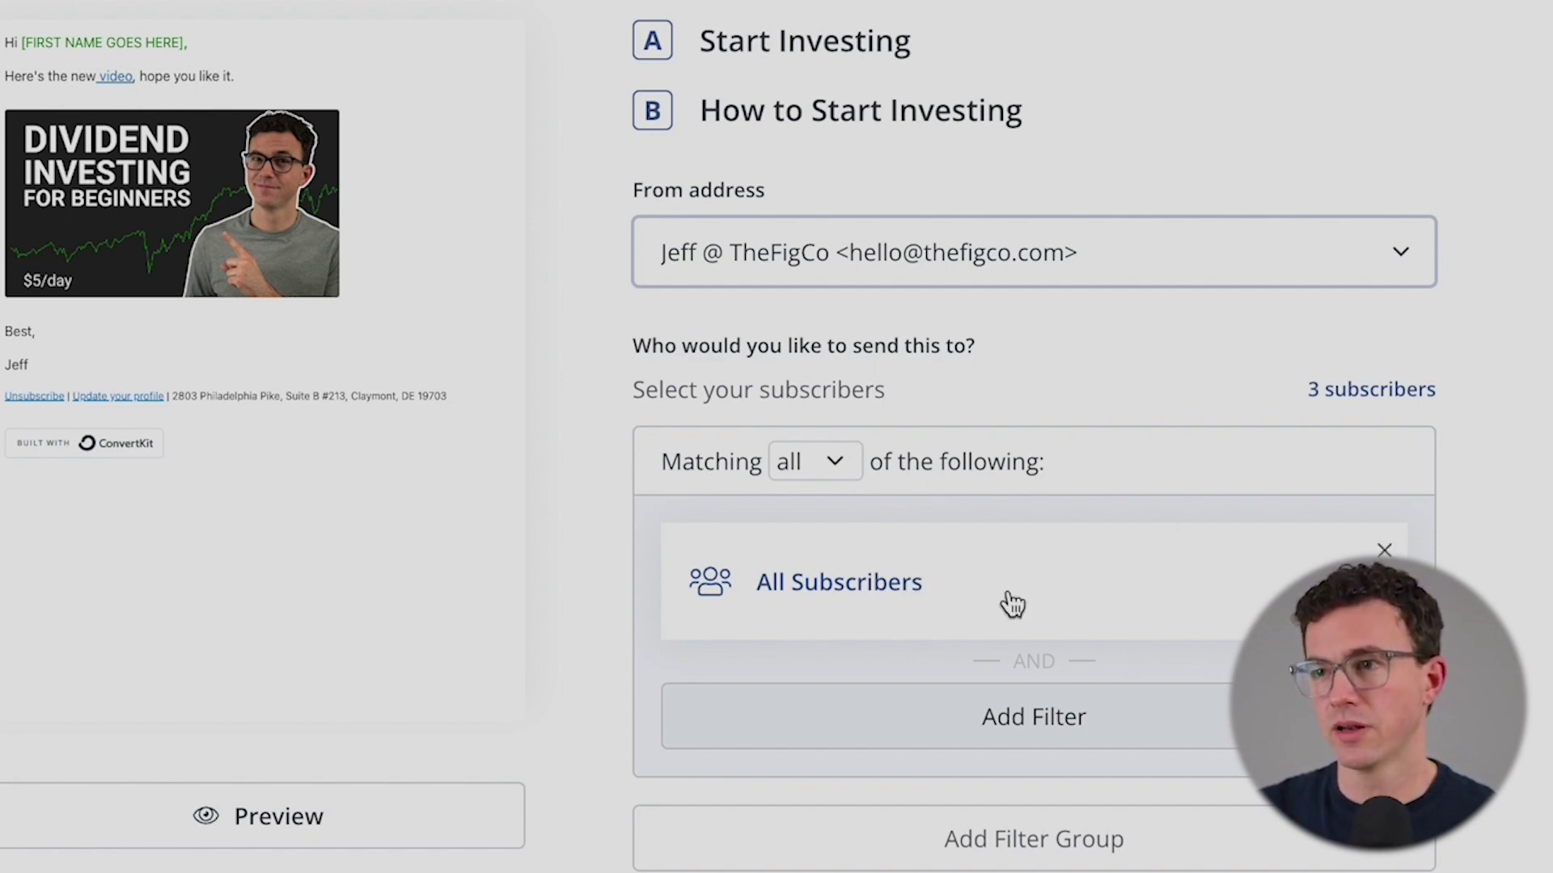
pyautogui.scroll(-8, 854, 577)
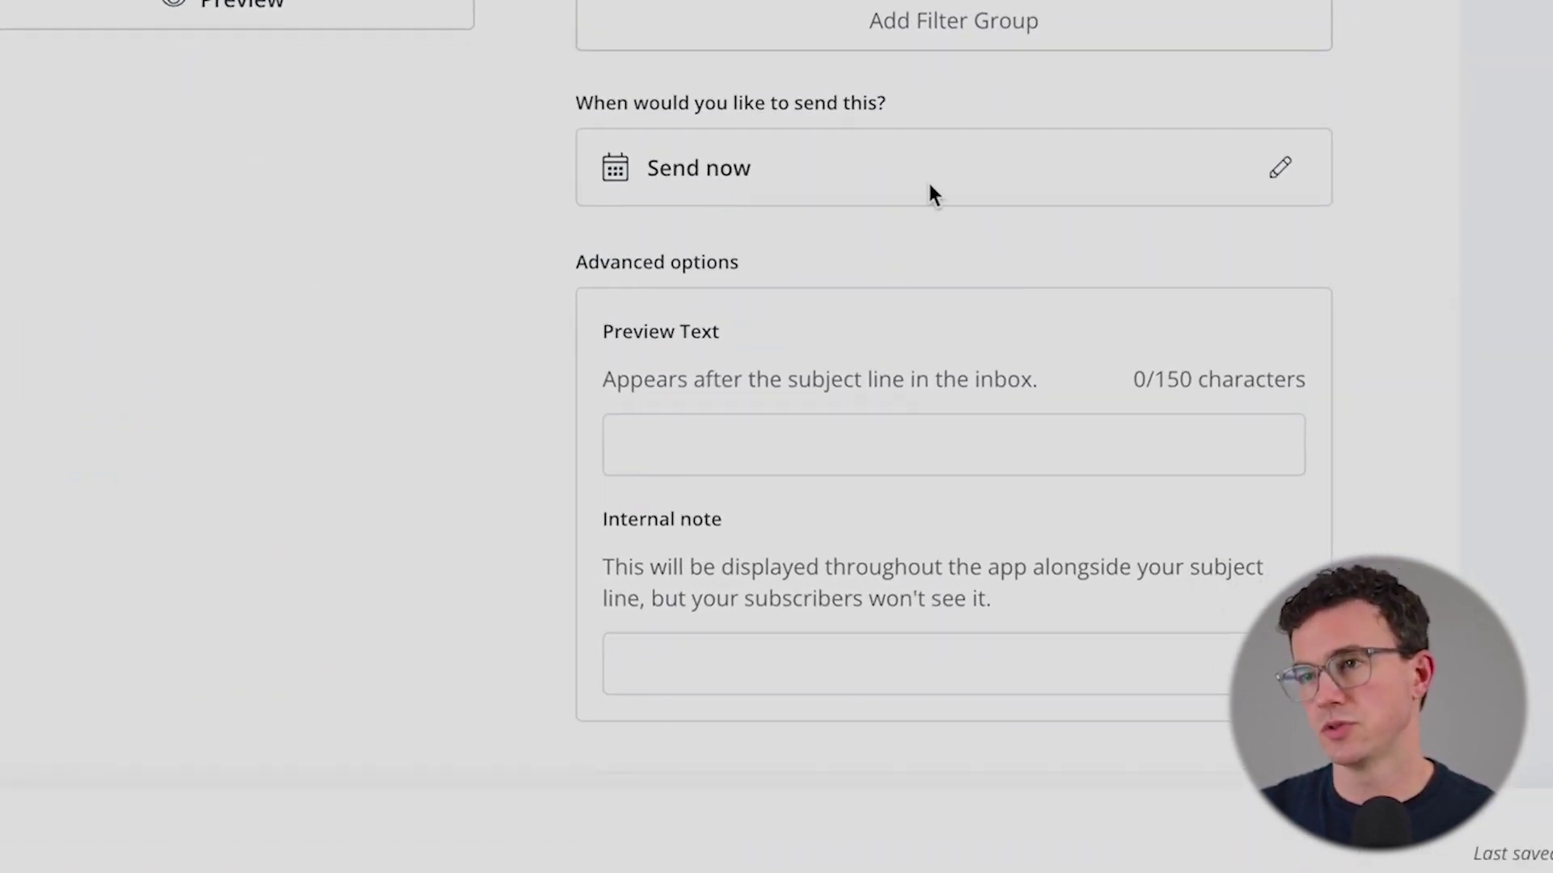
pyautogui.click(1293, 166)
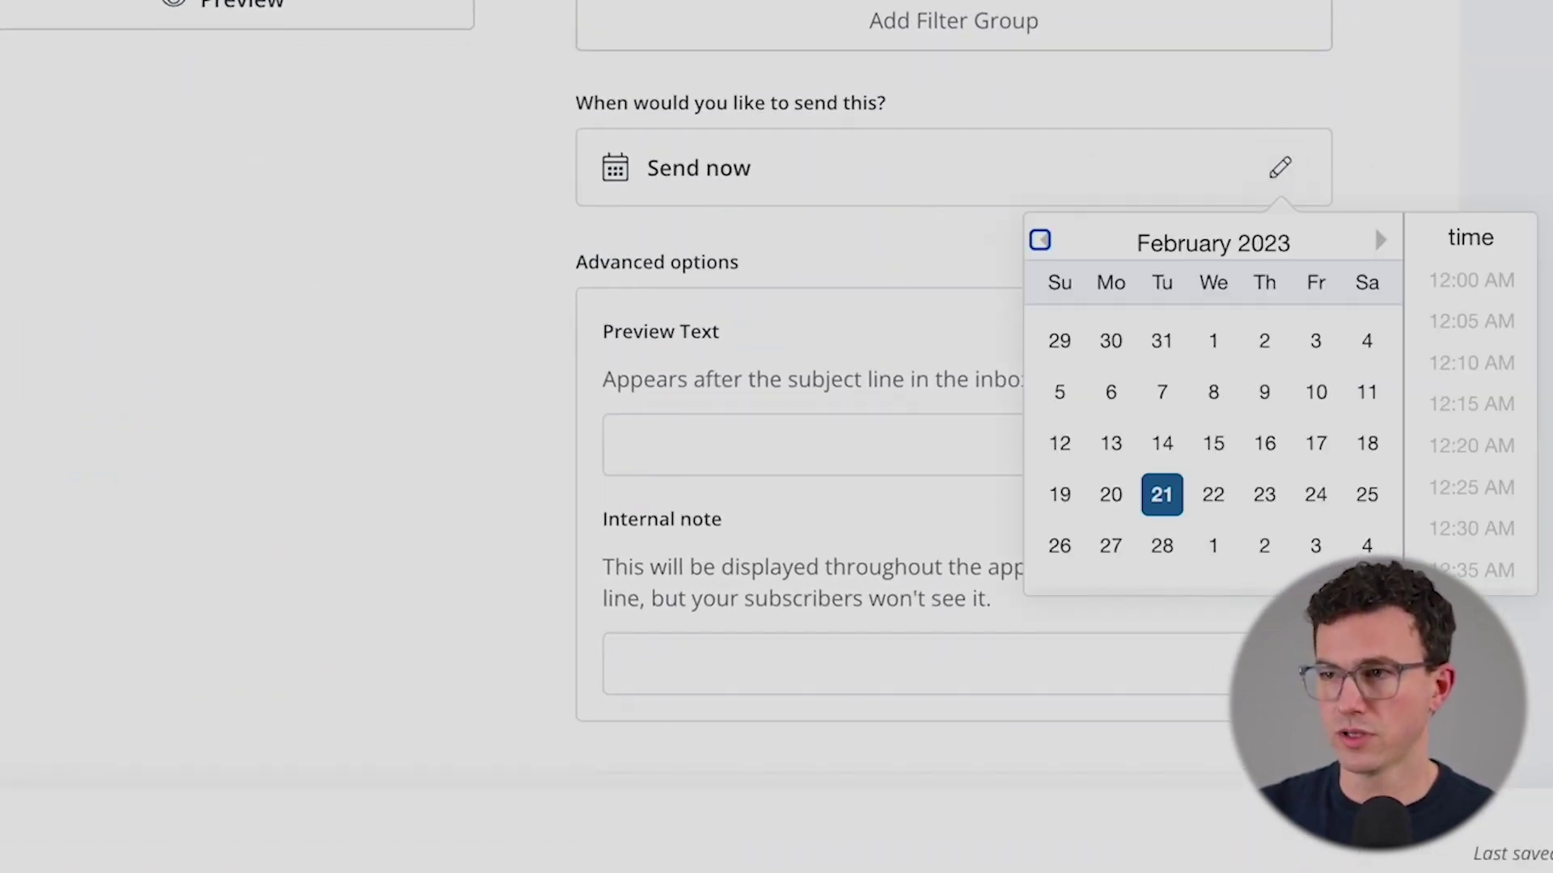
pyautogui.click(343, 262)
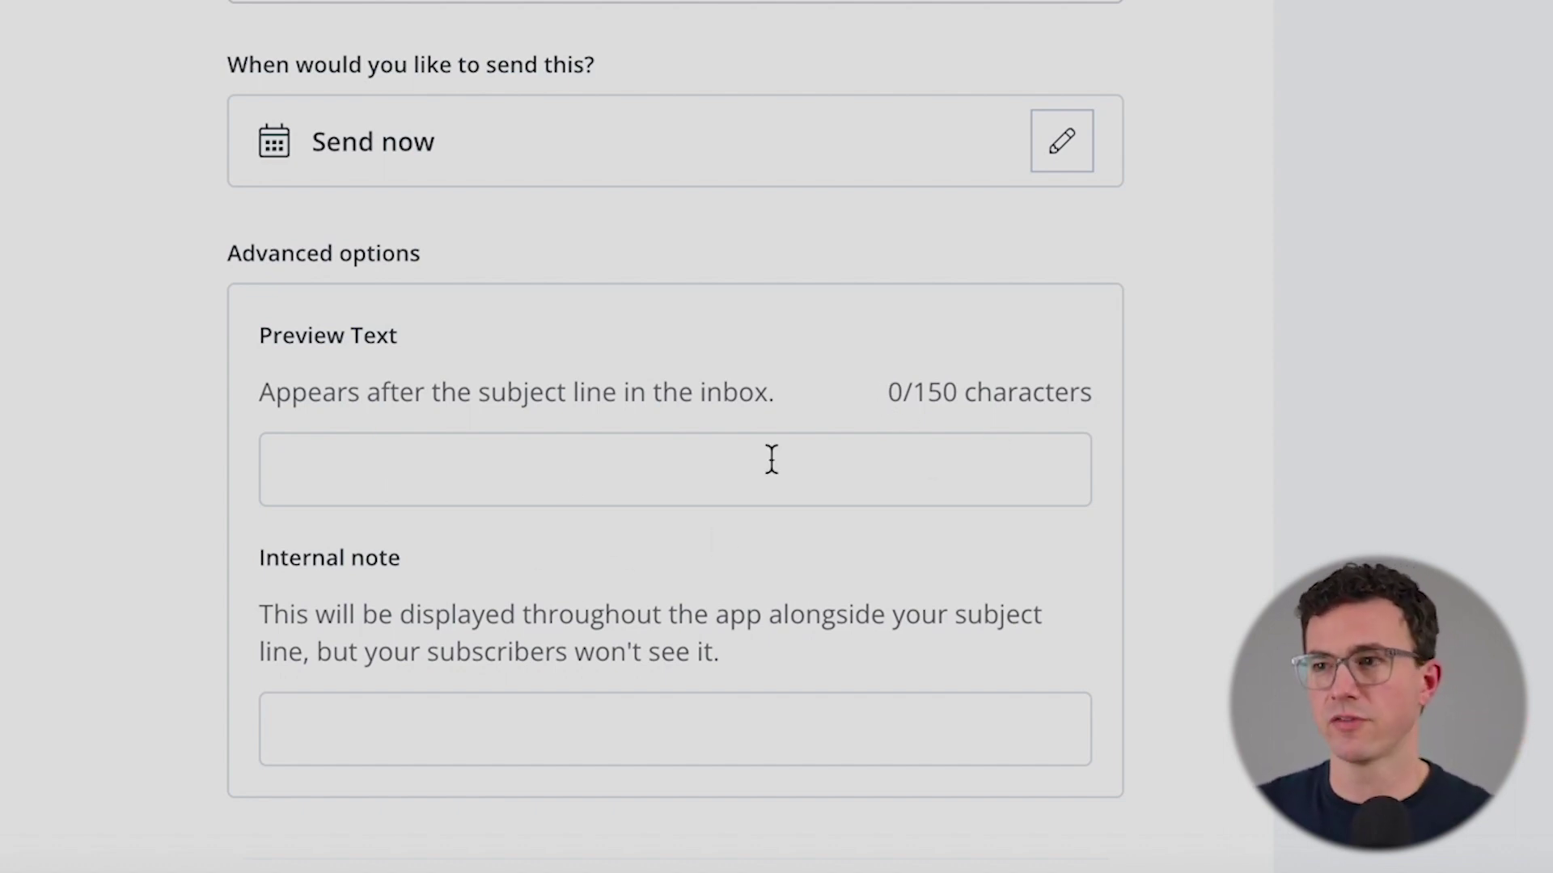
pyautogui.scroll(-2, 673, 490)
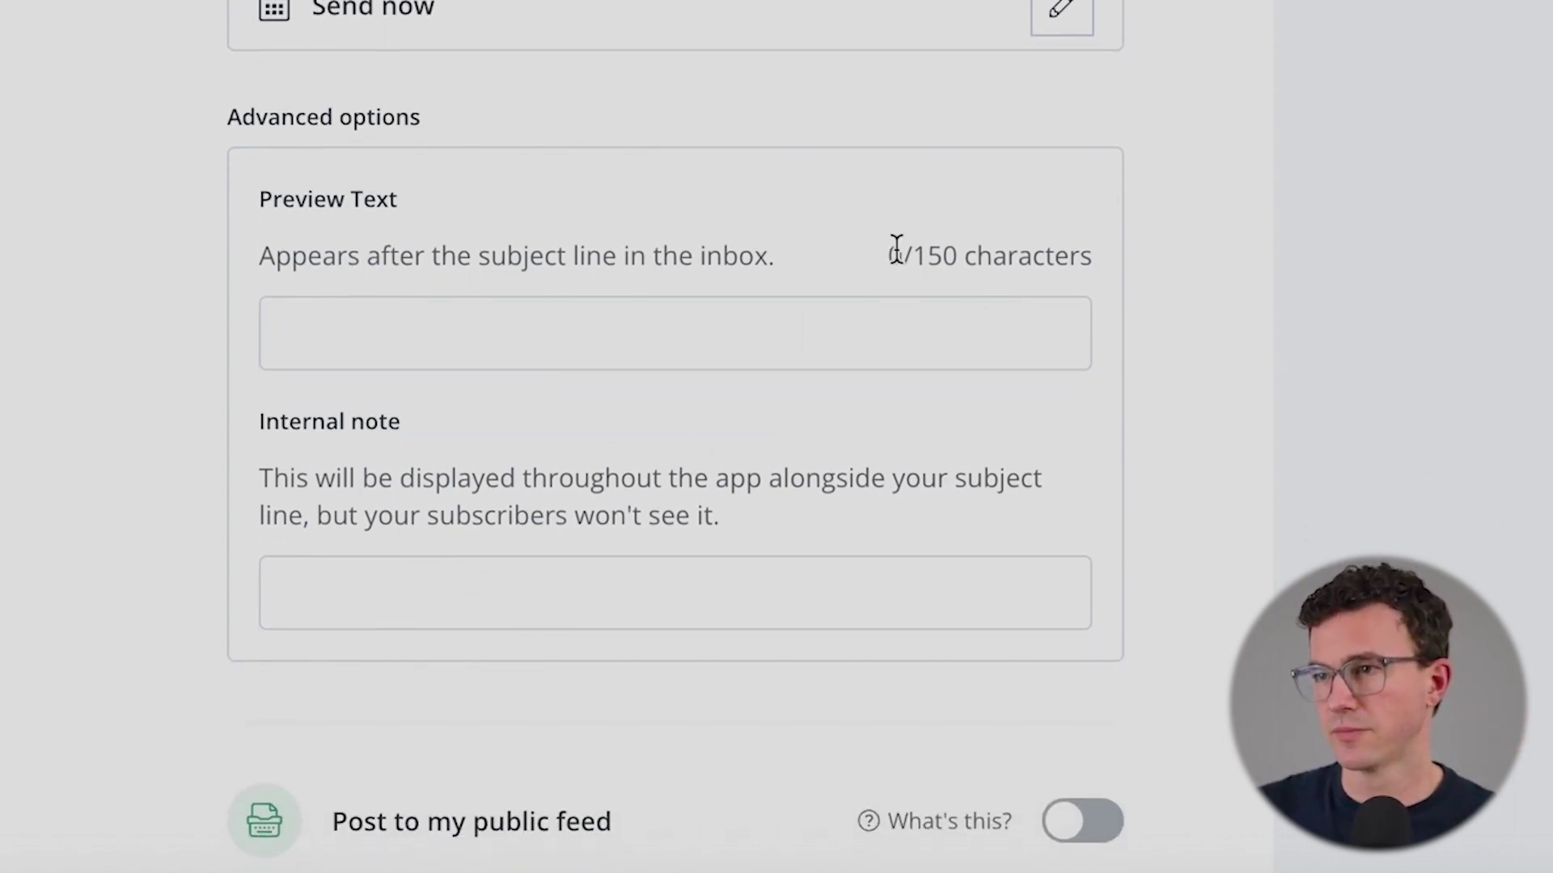
pyautogui.moveTo(901, 255); pyautogui.dragTo(958, 257)
pyautogui.scroll(-3, 473, 430)
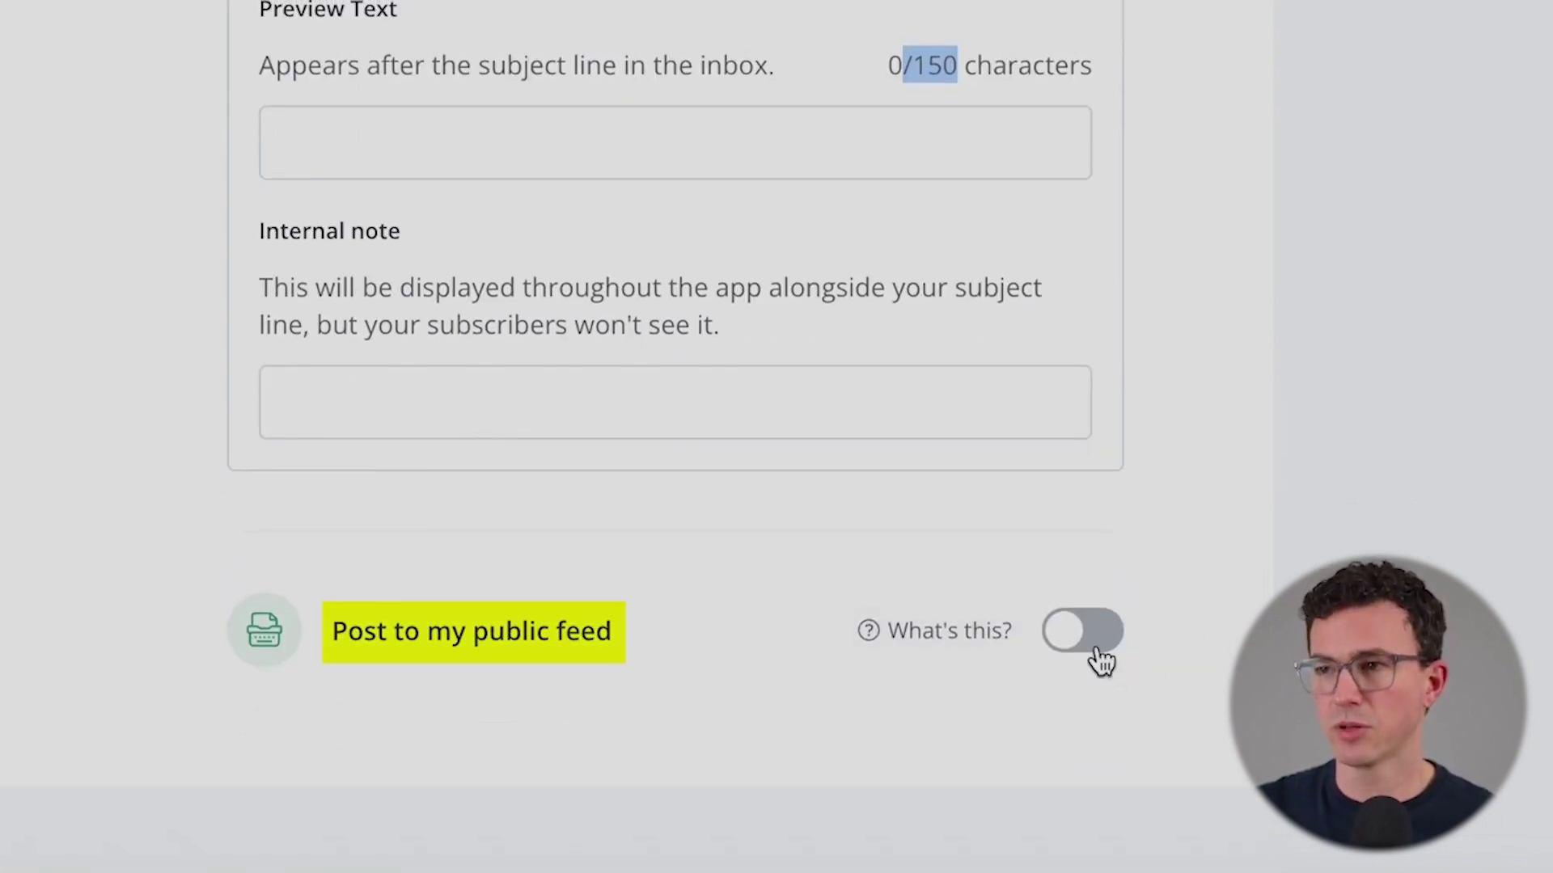
pyautogui.scroll(10, 1151, 589)
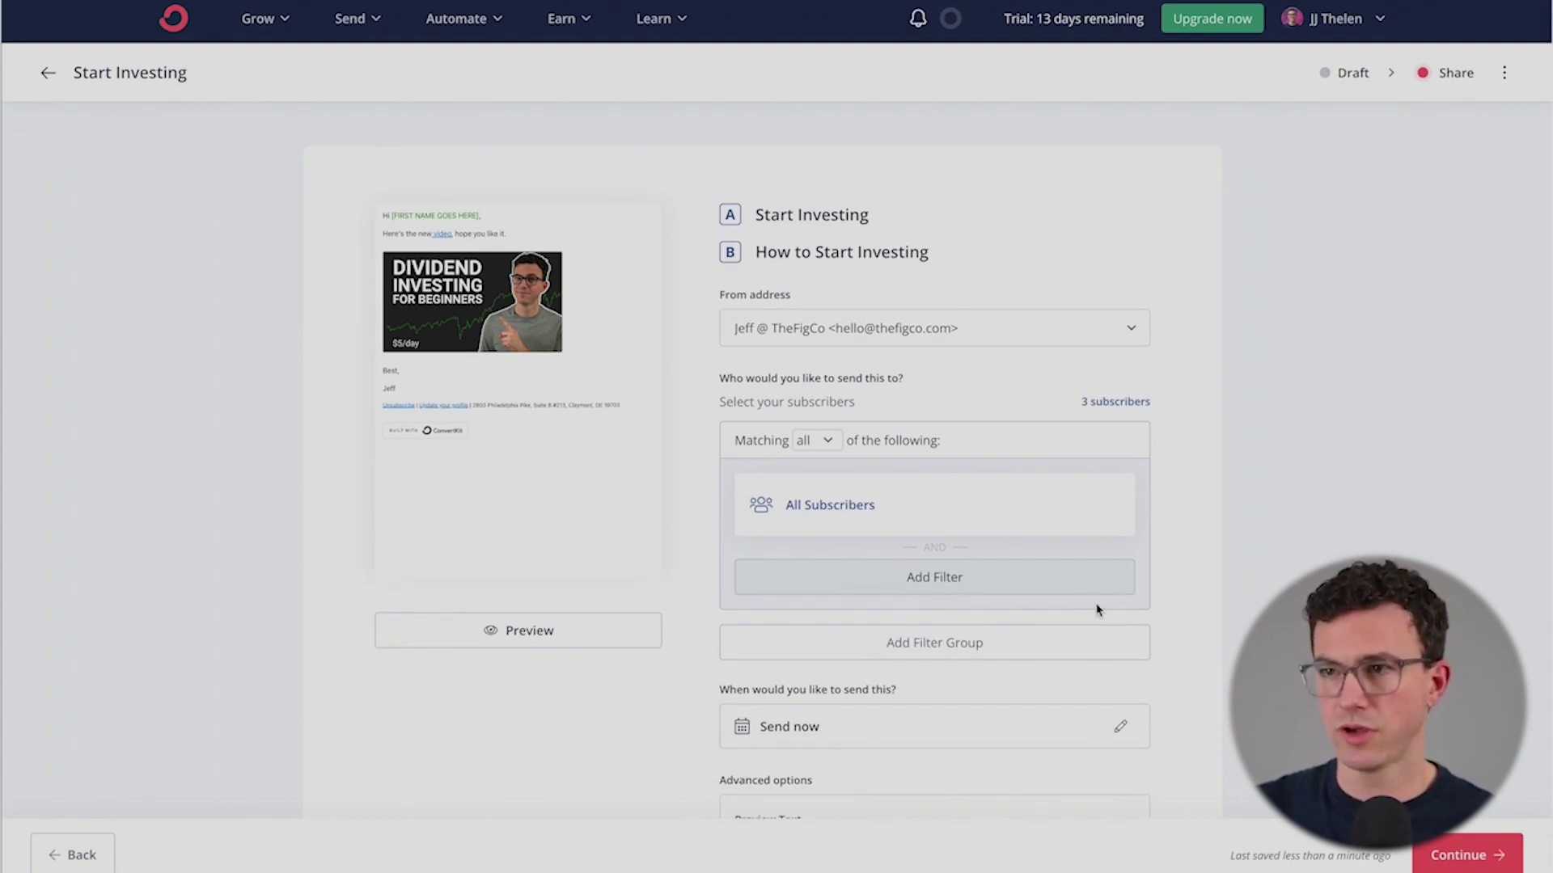
# - Review the Ready to send summary and send the broadcast to the 3 subscribers
pyautogui.scroll(-5, 1098, 610)
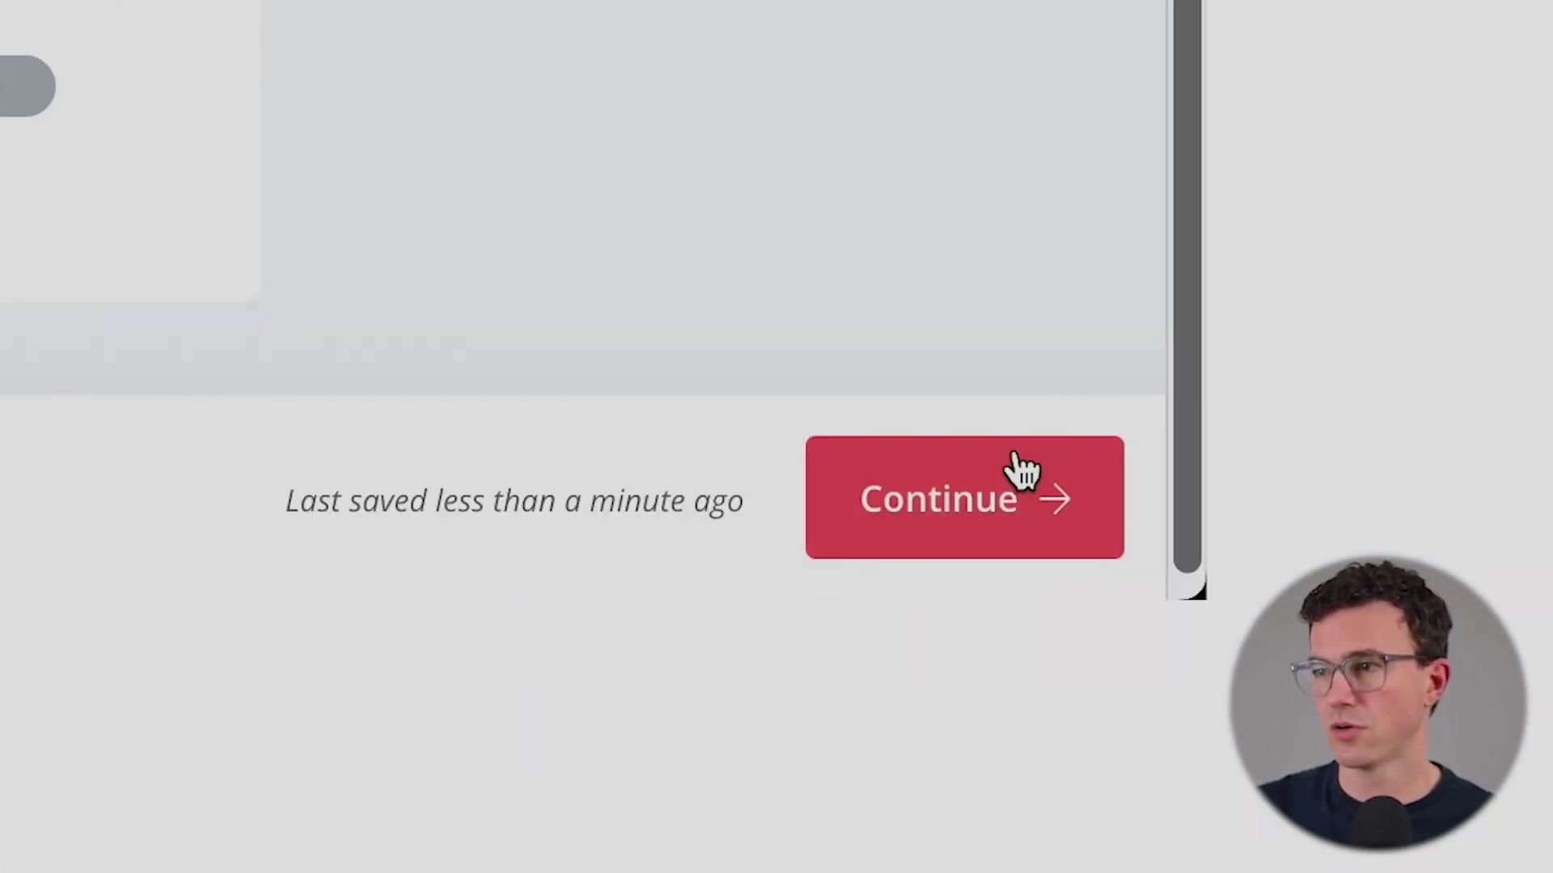
pyautogui.click(1467, 855)
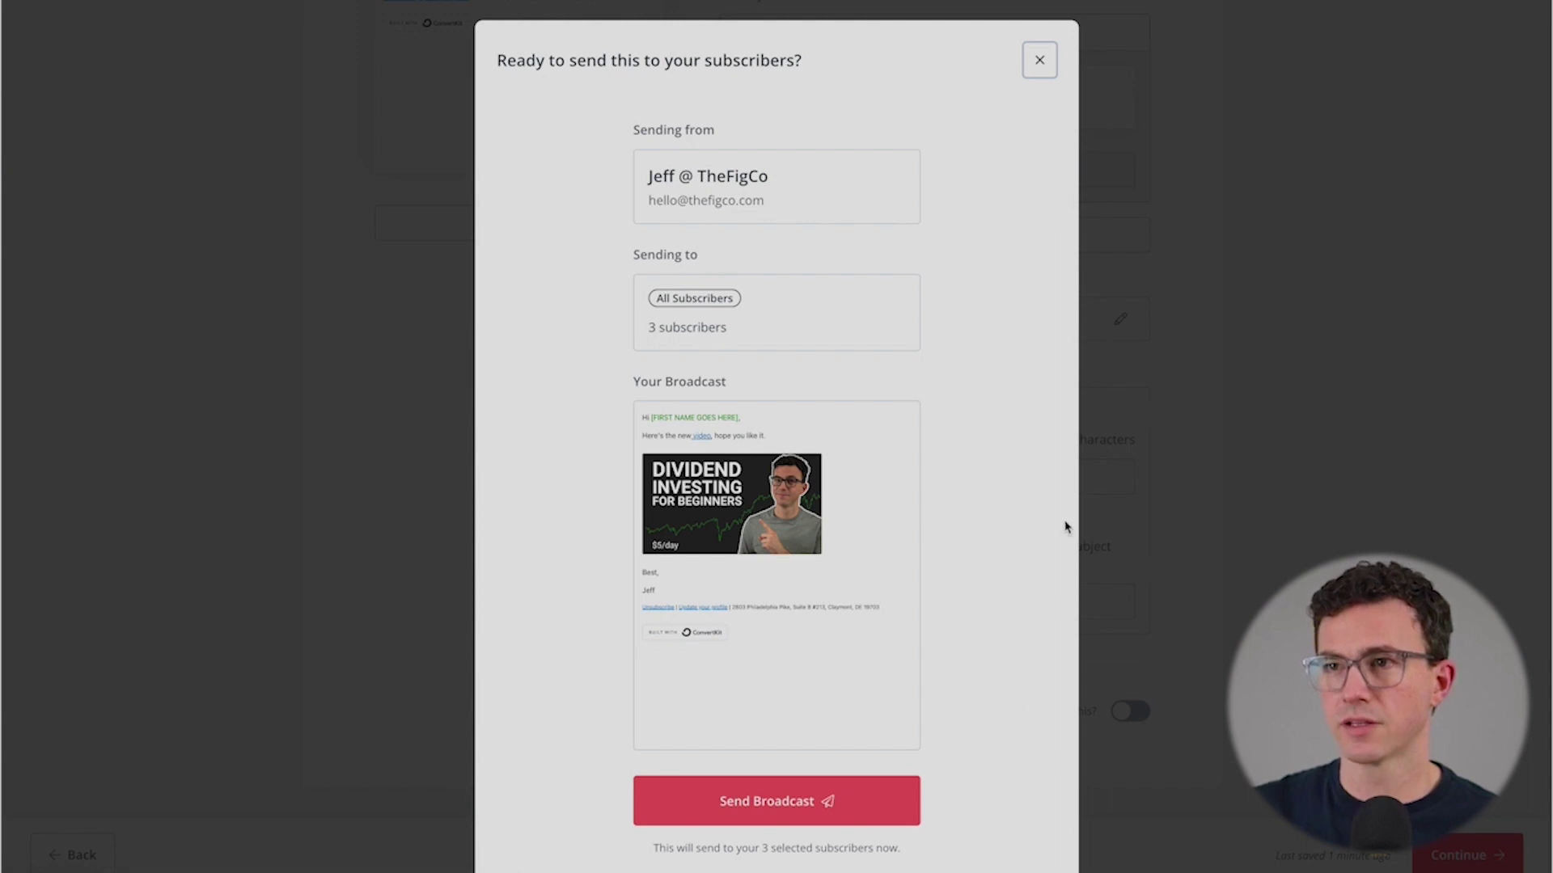
pyautogui.scroll(-3, 1064, 527)
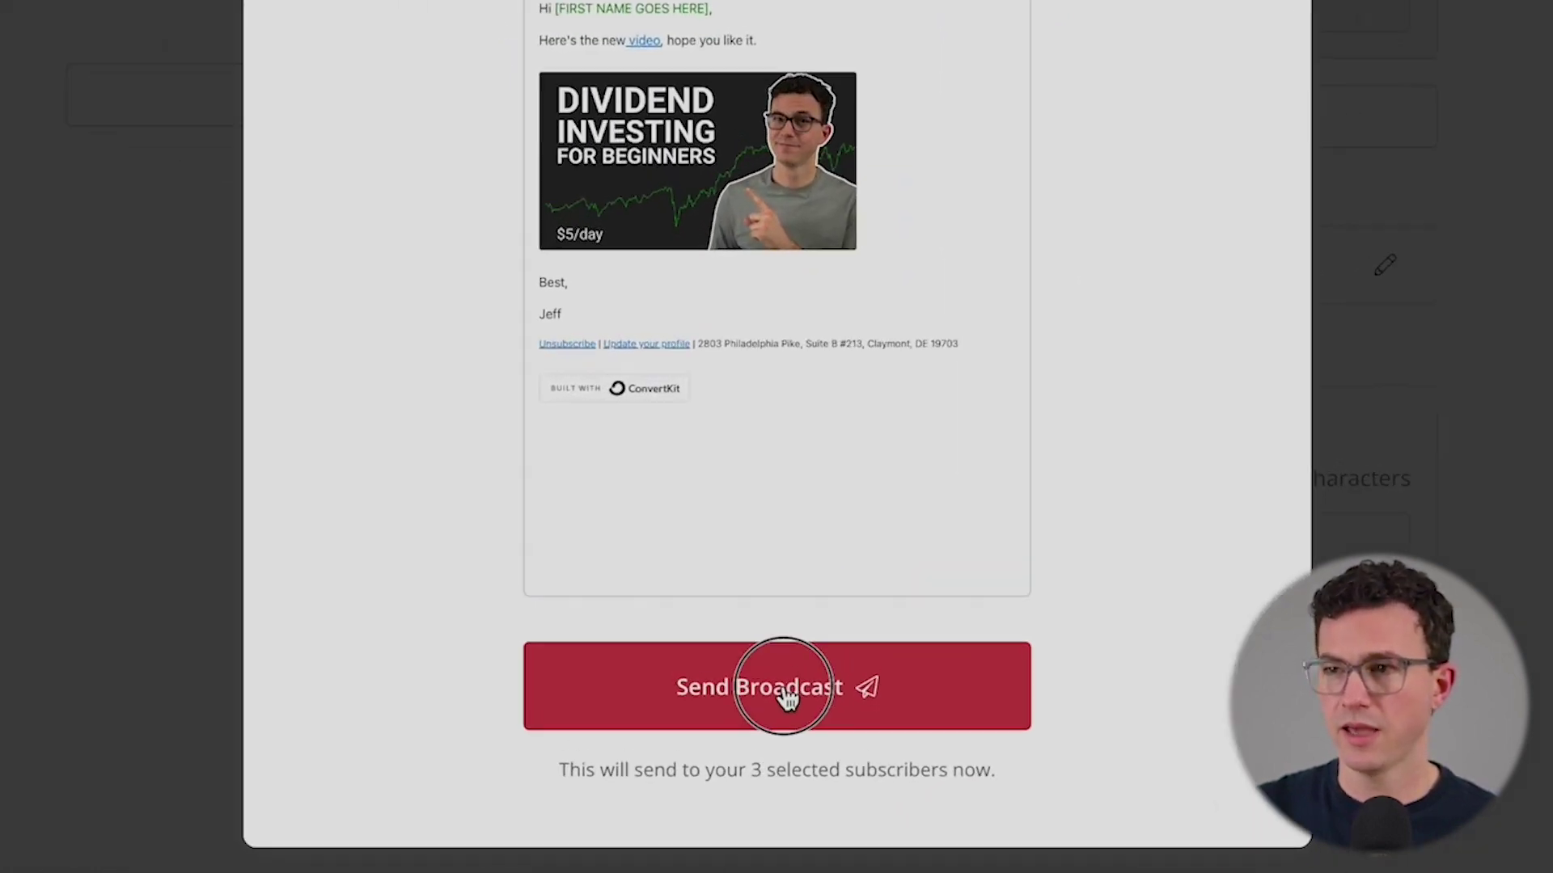
pyautogui.click(781, 561)
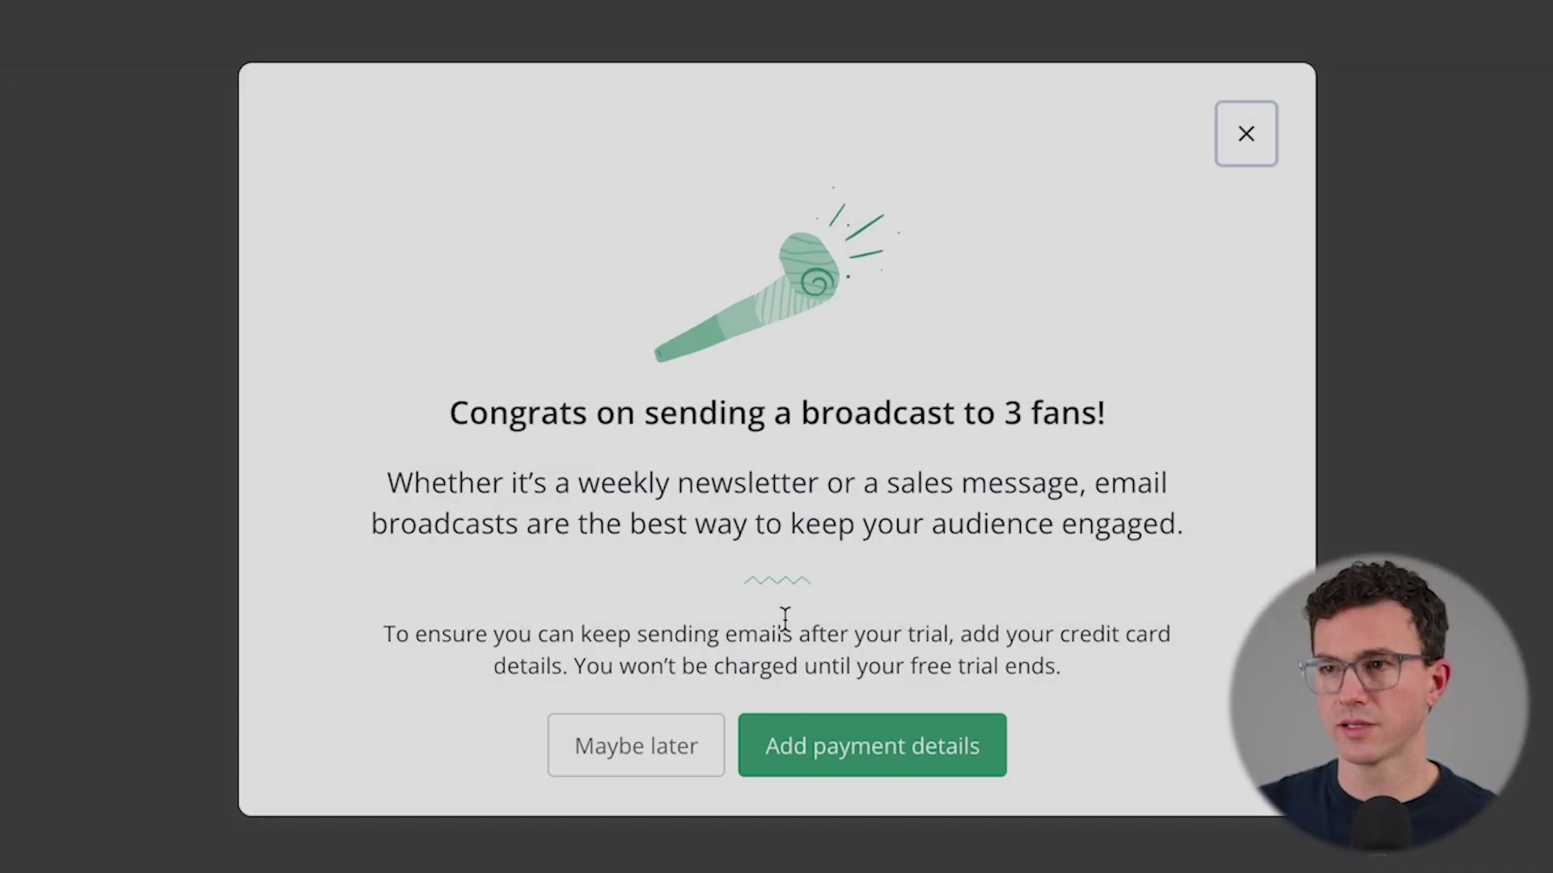